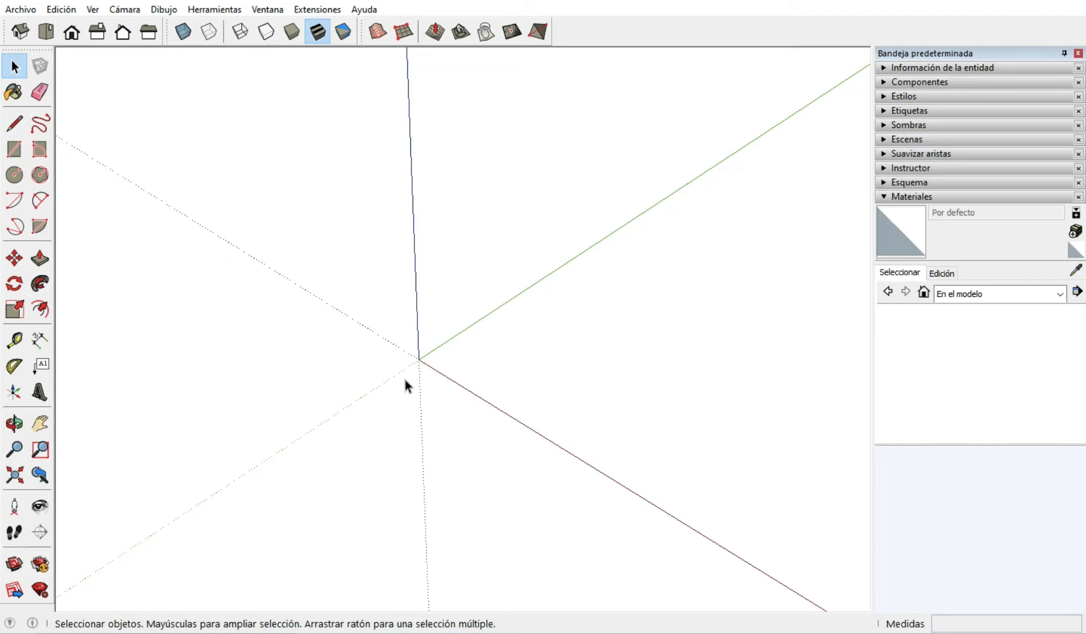
Draw a 10 by 10 m rectangle on the ground plane, starting from the origin.
scroll(221, 455, down, 2)
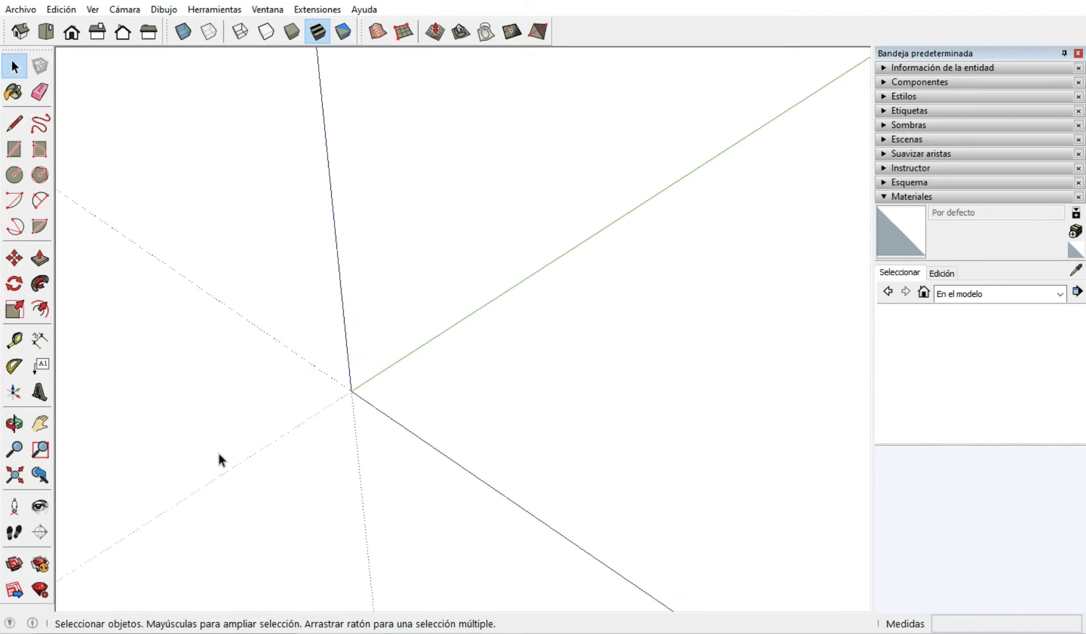
scroll(417, 449, up, 2)
scroll(294, 339, up, 3)
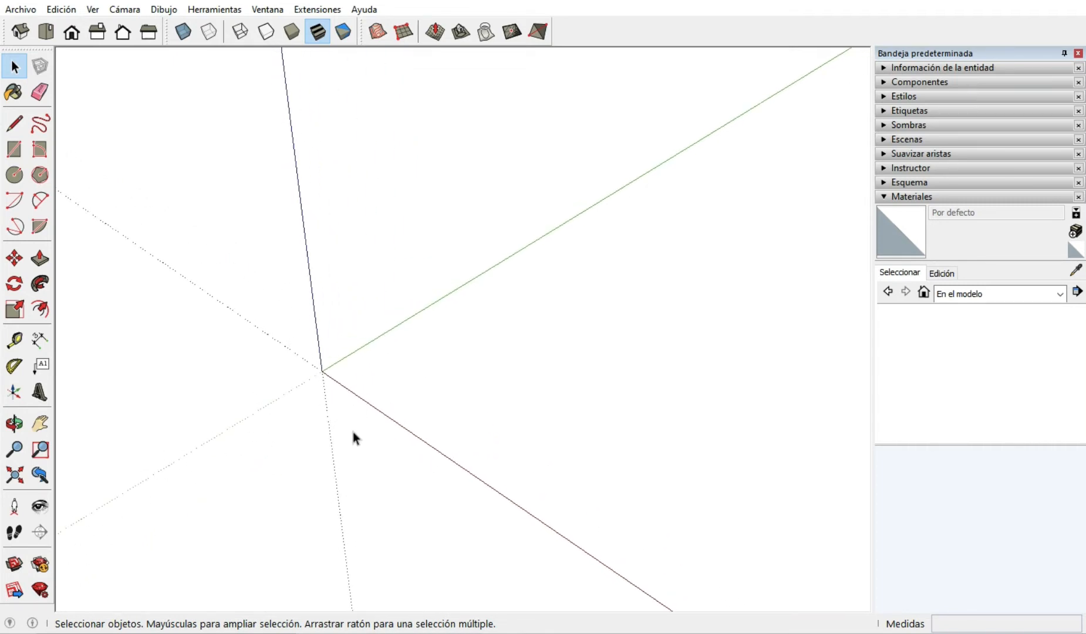
middle_drag(353, 432, 324, 374)
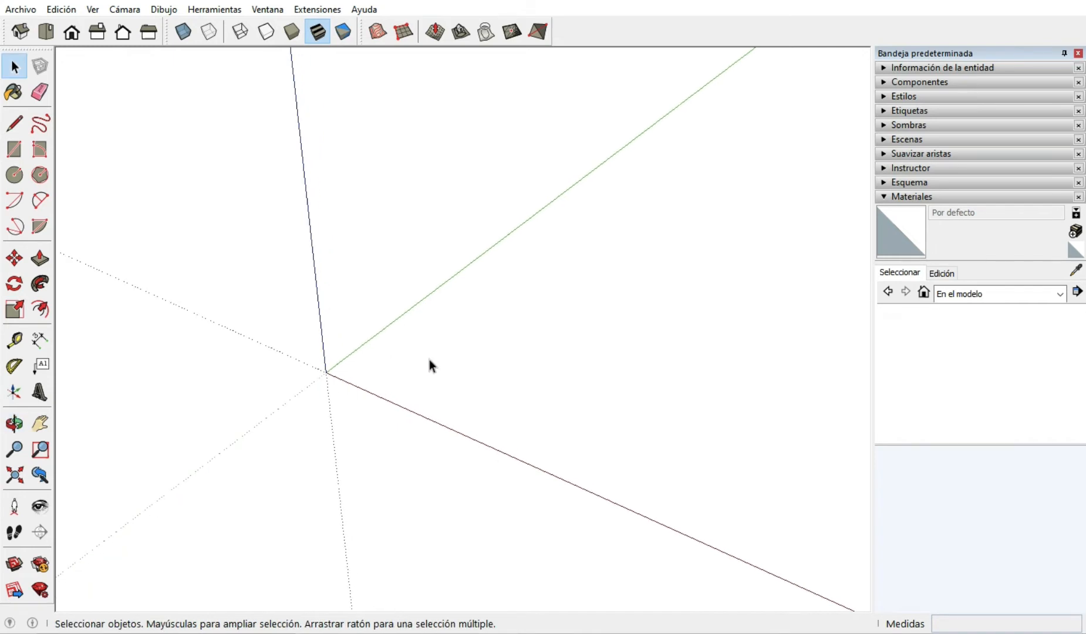
scroll(432, 359, up, 2)
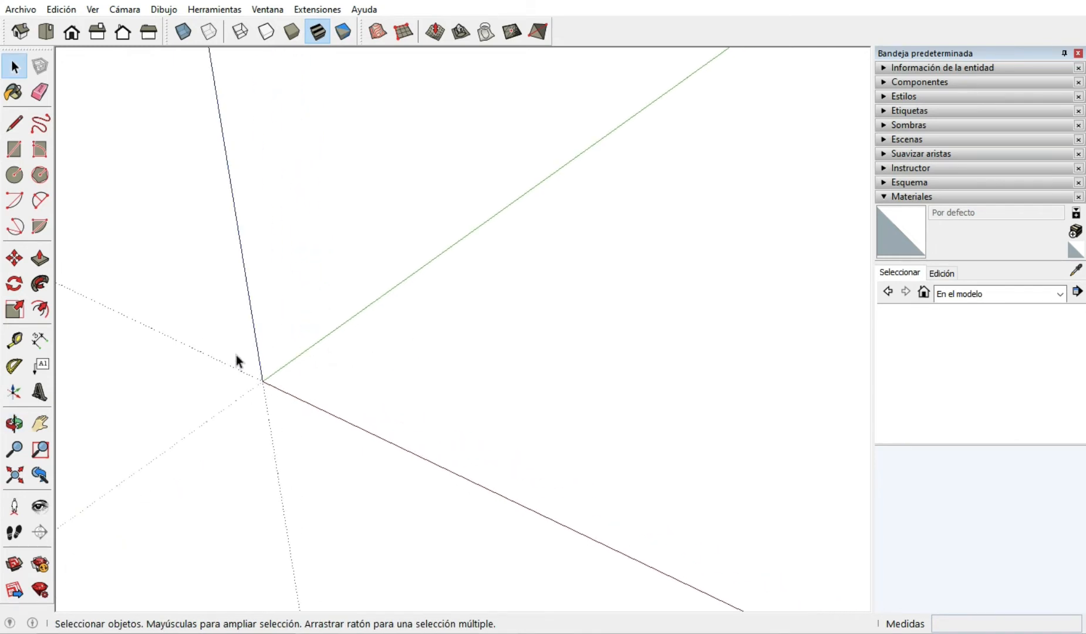
scroll(236, 355, up, 1)
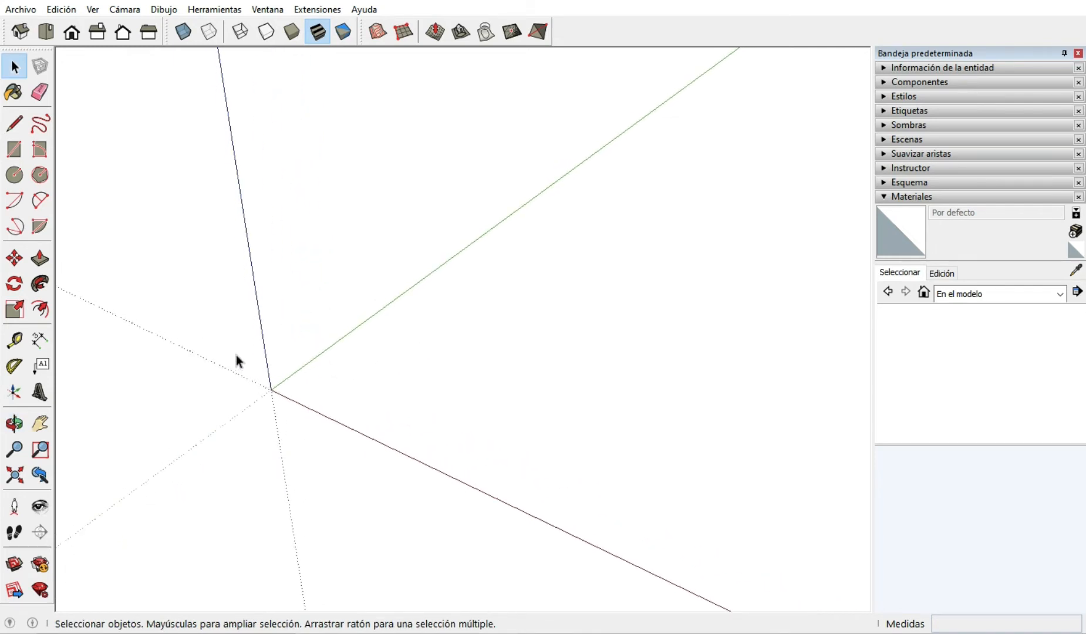
key(r)
click(271, 389)
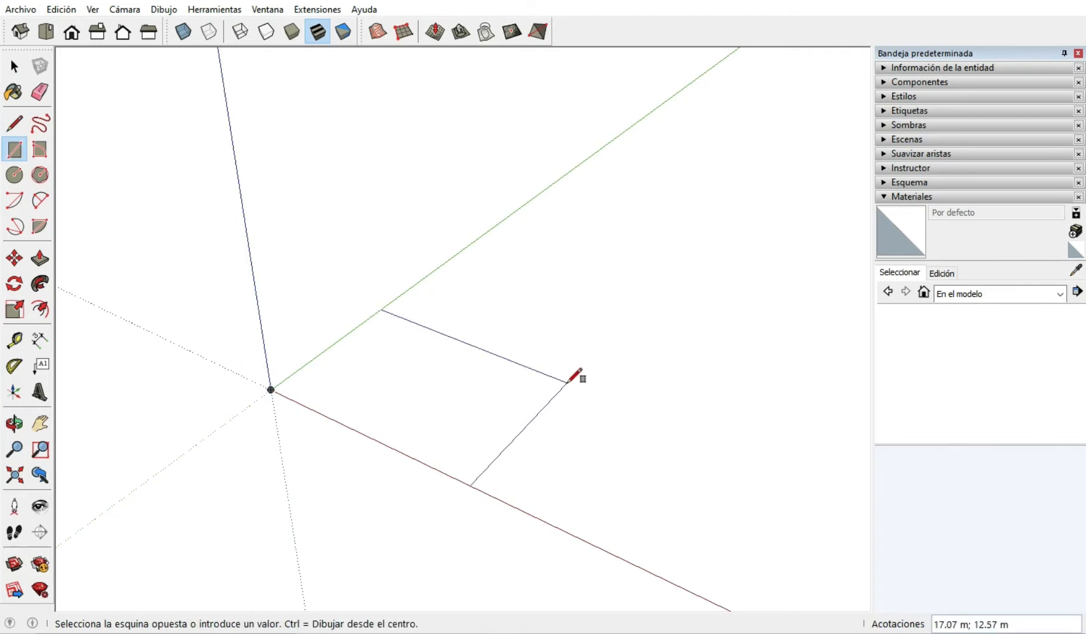
text(10;10)
key(Return)
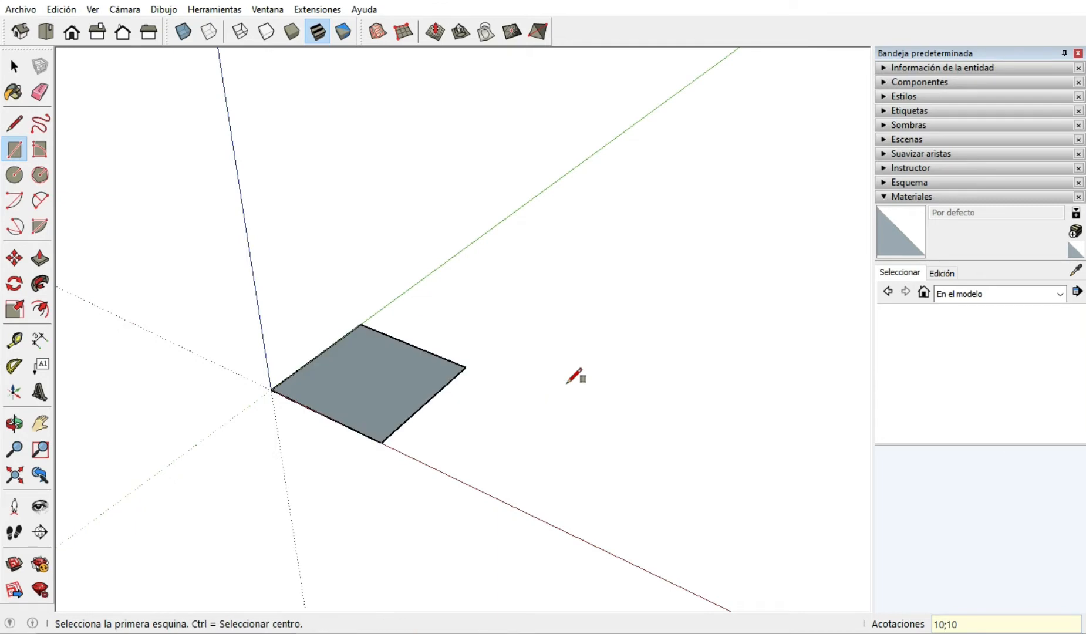
Push/Pull the square face upward 10 m to form a cube.
key(p)
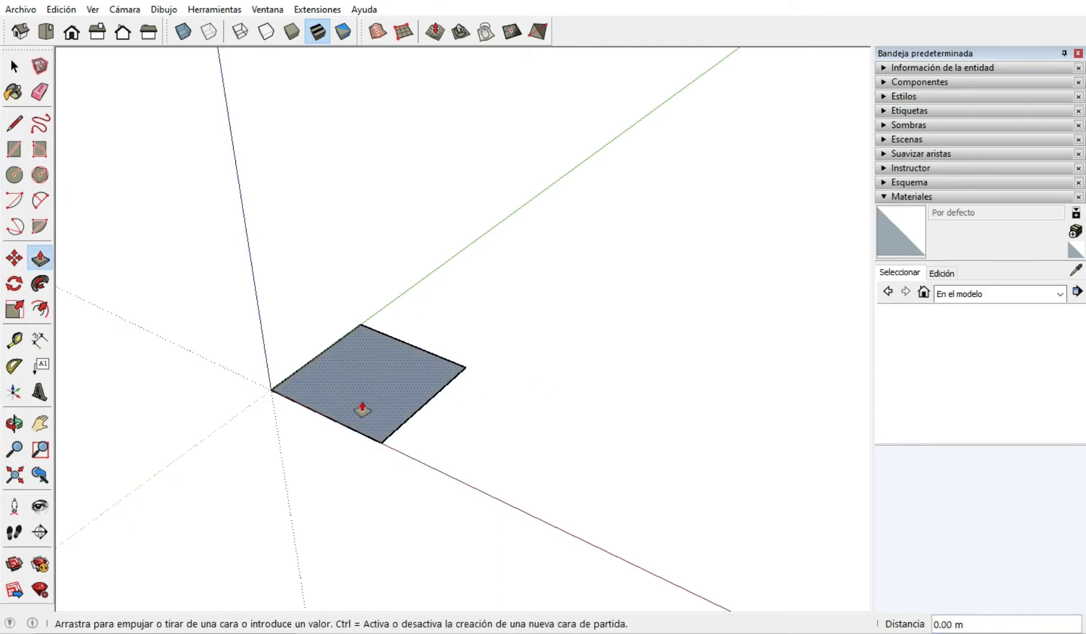
click(361, 406)
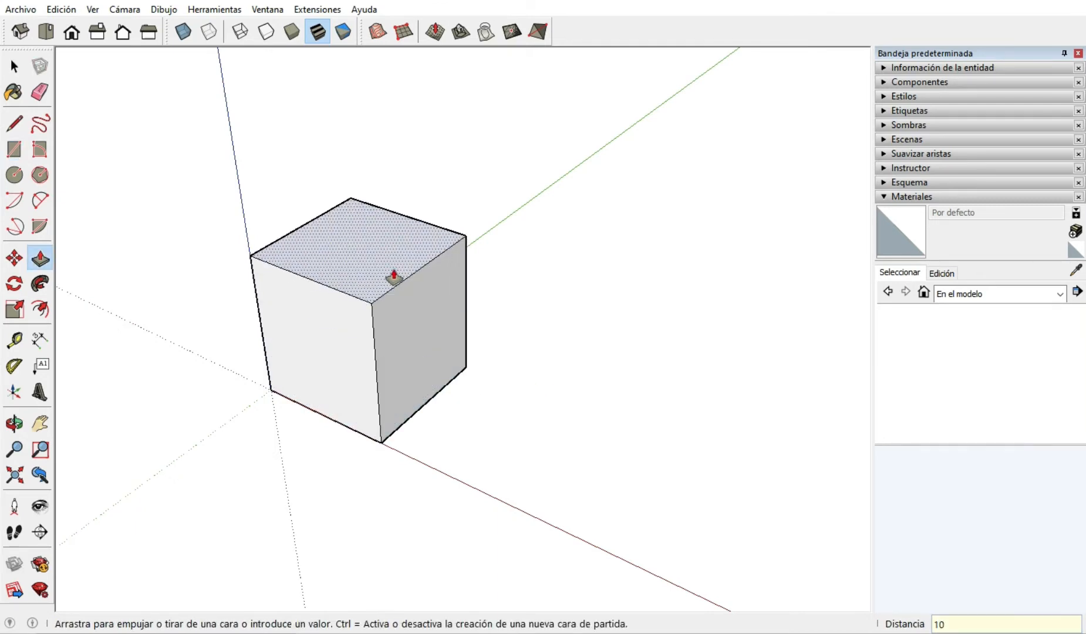
text(10)
key(Return)
scroll(347, 352, up, 3)
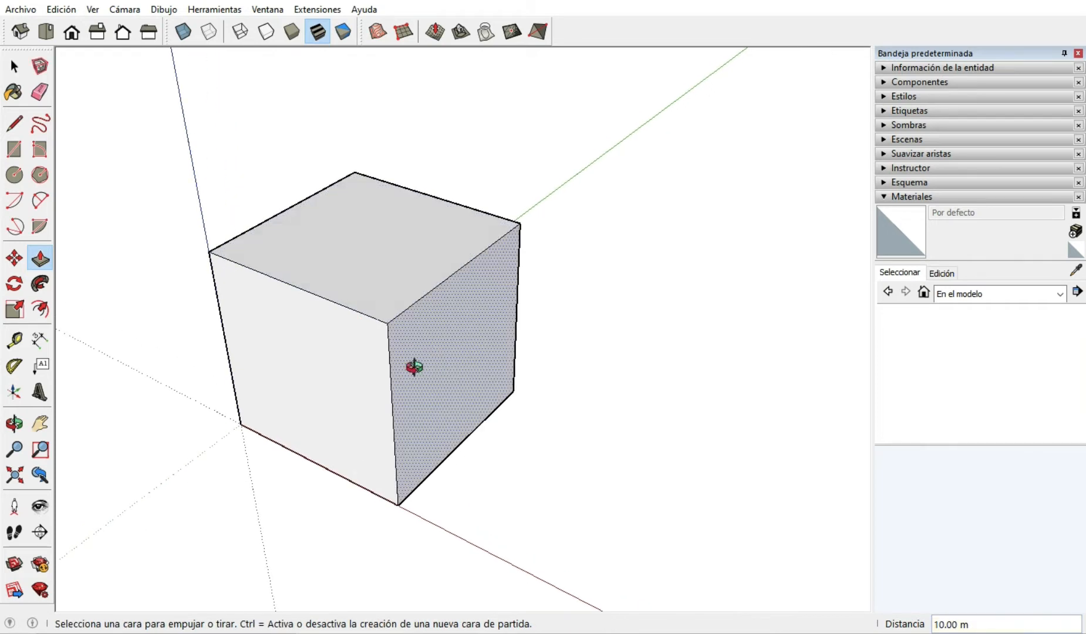
middle_drag(414, 367, 582, 359)
middle_drag(480, 330, 424, 381)
scroll(425, 378, up, 2)
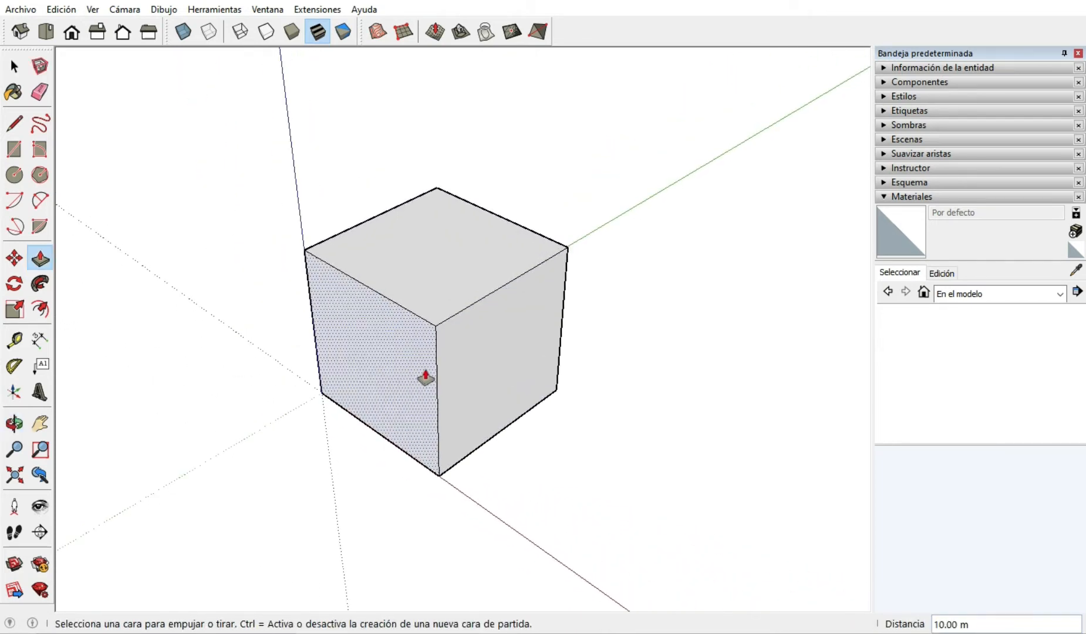
key(space)
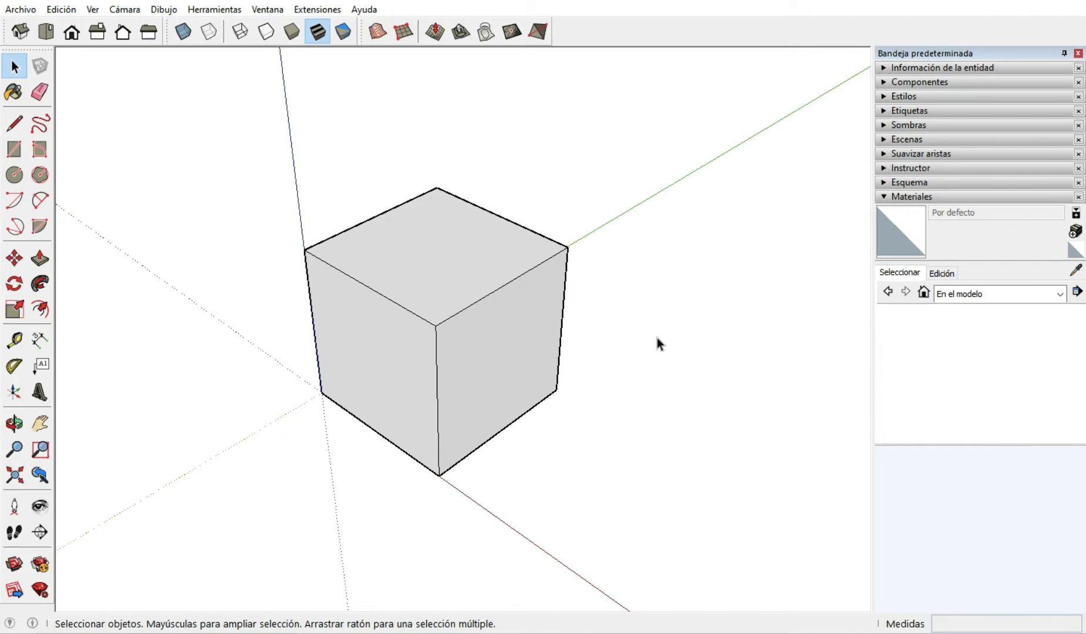
Collapse the Materiales section of the tray and bring it back by activating the Paint Bucket tool.
key(b)
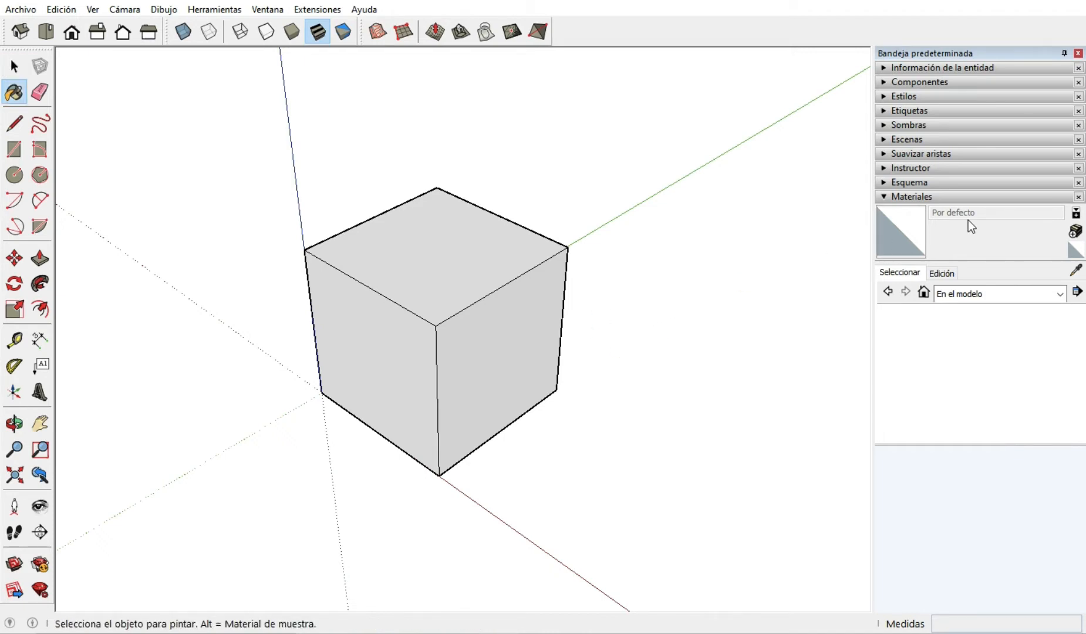
scroll(412, 298, down, 2)
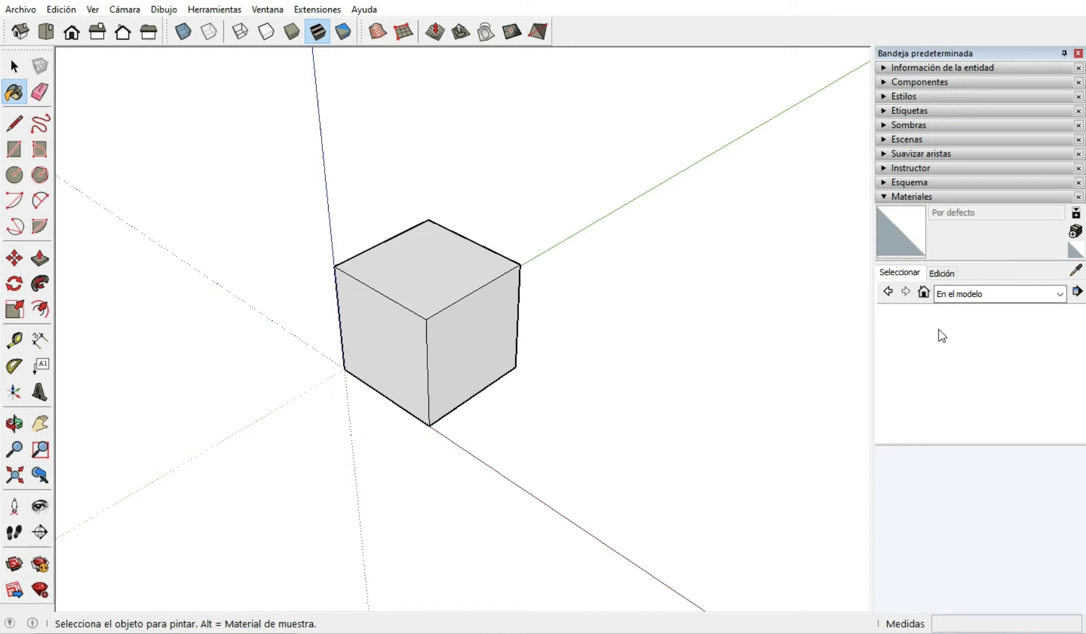
click(887, 200)
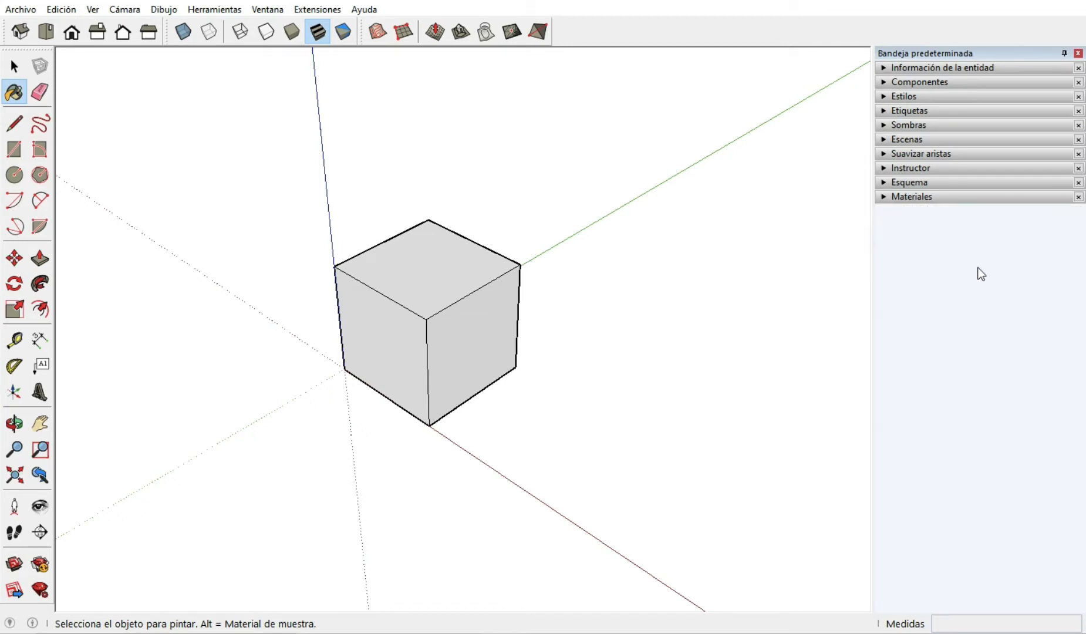
click(14, 66)
key(b)
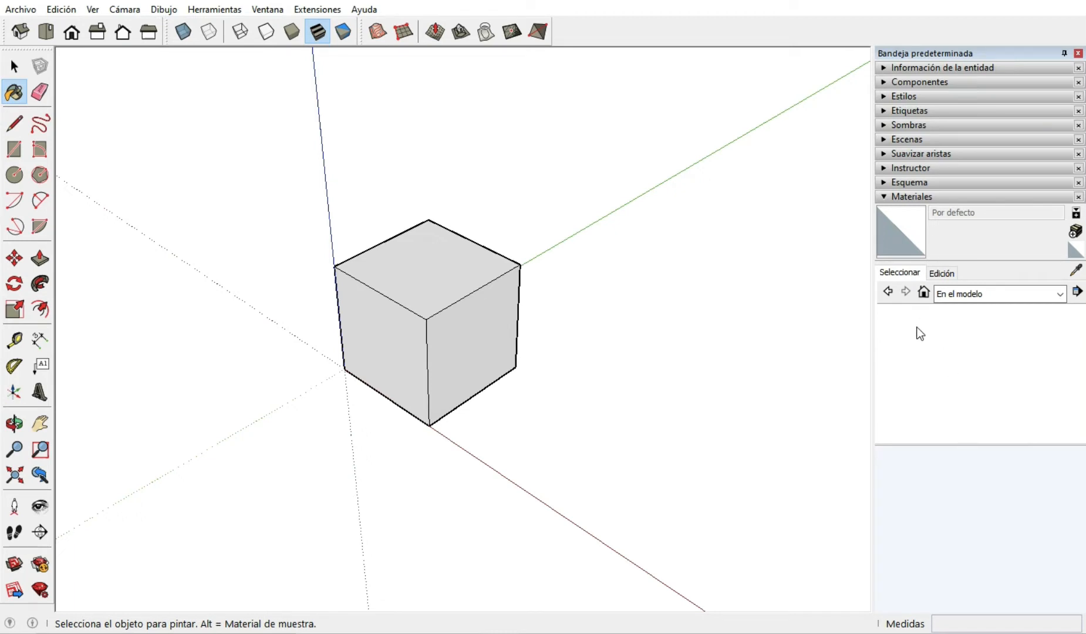
Display the top-level Materiales library and look through its material folders.
click(1060, 295)
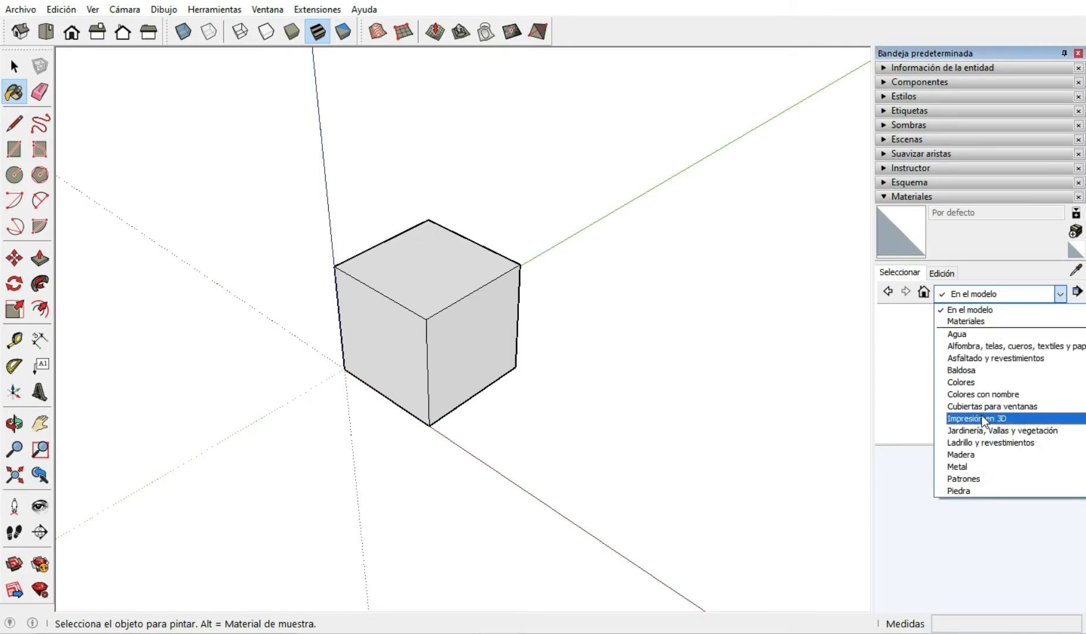
click(965, 322)
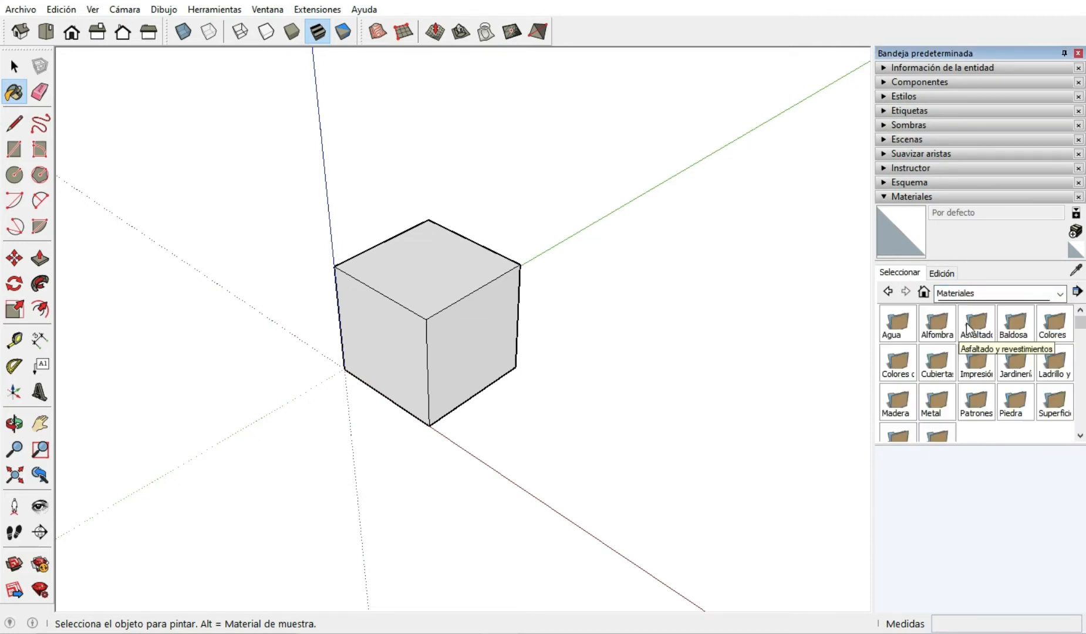
scroll(938, 398, down, 3)
scroll(936, 401, up, 3)
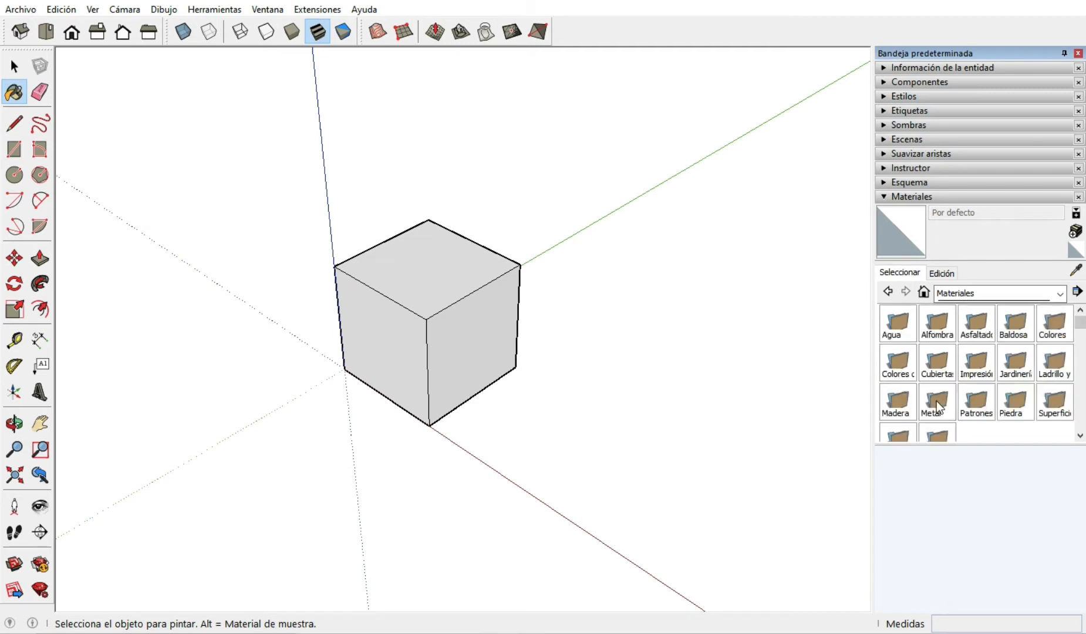
Choose the Ladrillo antiguo 01 material from the Ladrillo y revestimientos collection.
click(1059, 293)
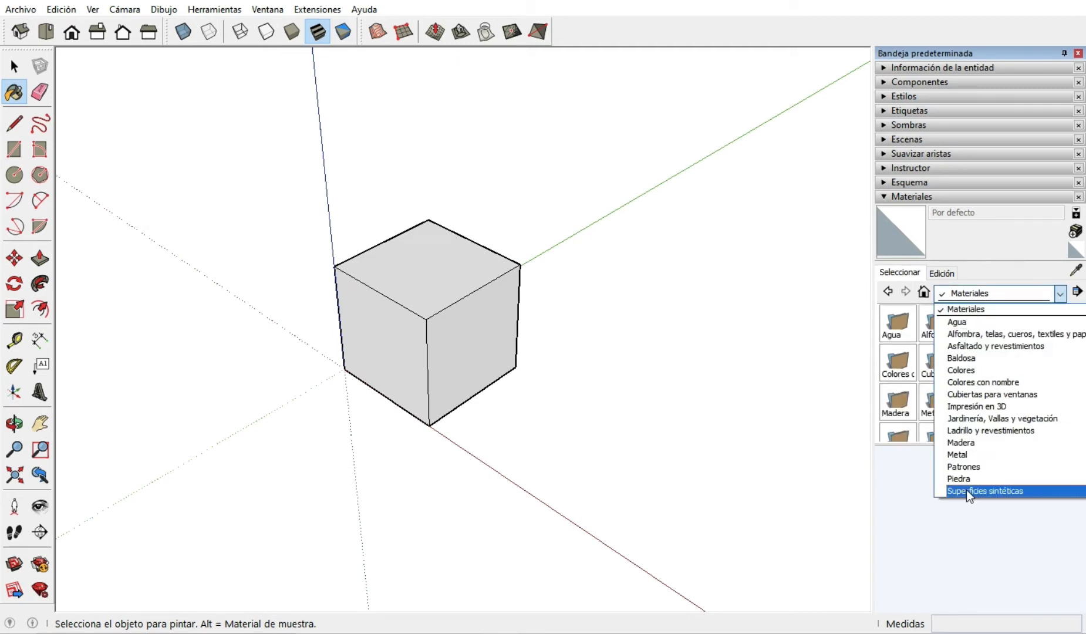
scroll(996, 407, down, 1)
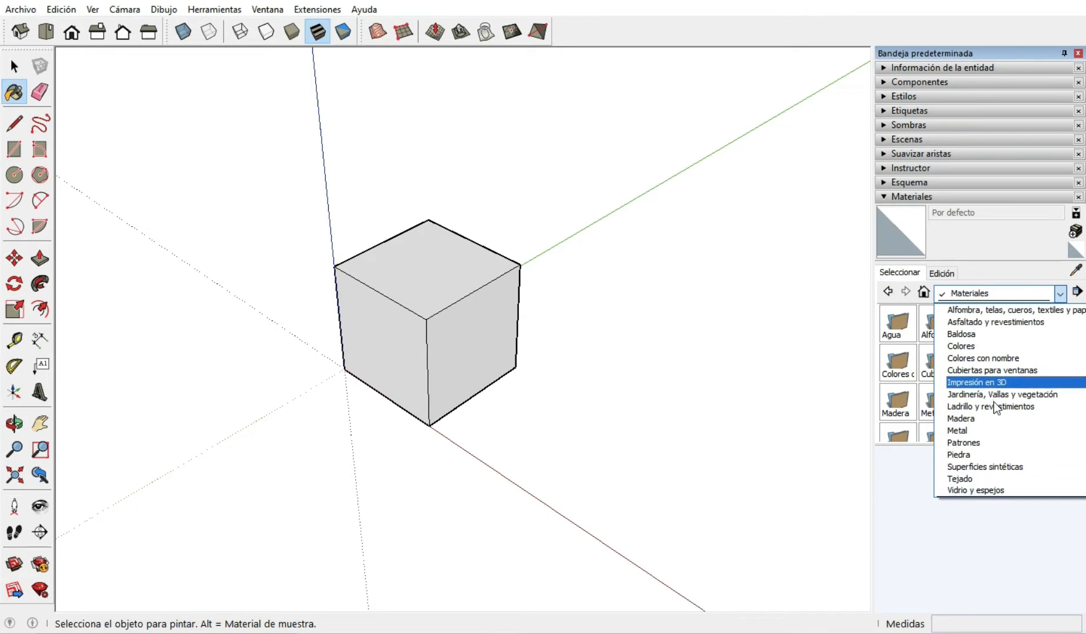
scroll(996, 407, up, 3)
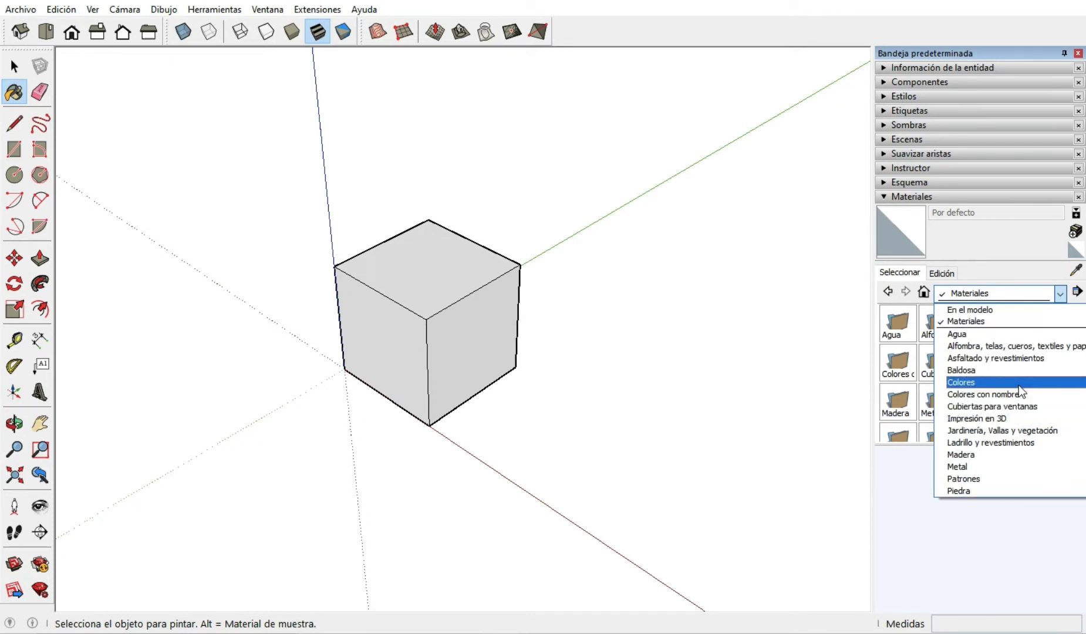
click(977, 443)
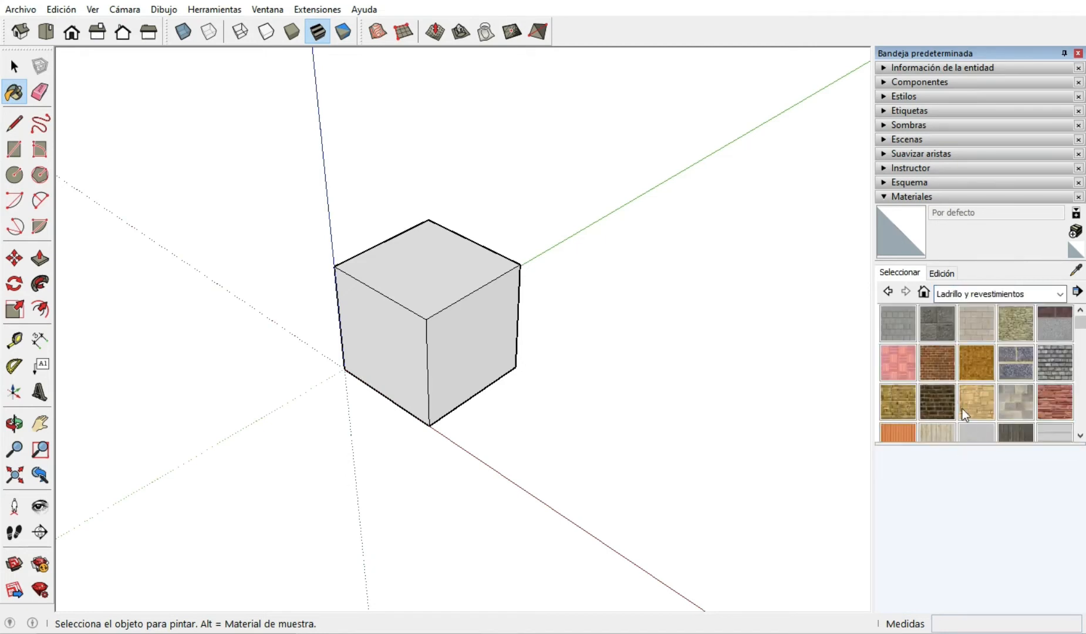
click(937, 365)
Paint the cube's two front side faces with Ladrillo antiguo 01, leaving the top face unpainted.
scroll(444, 317, up, 4)
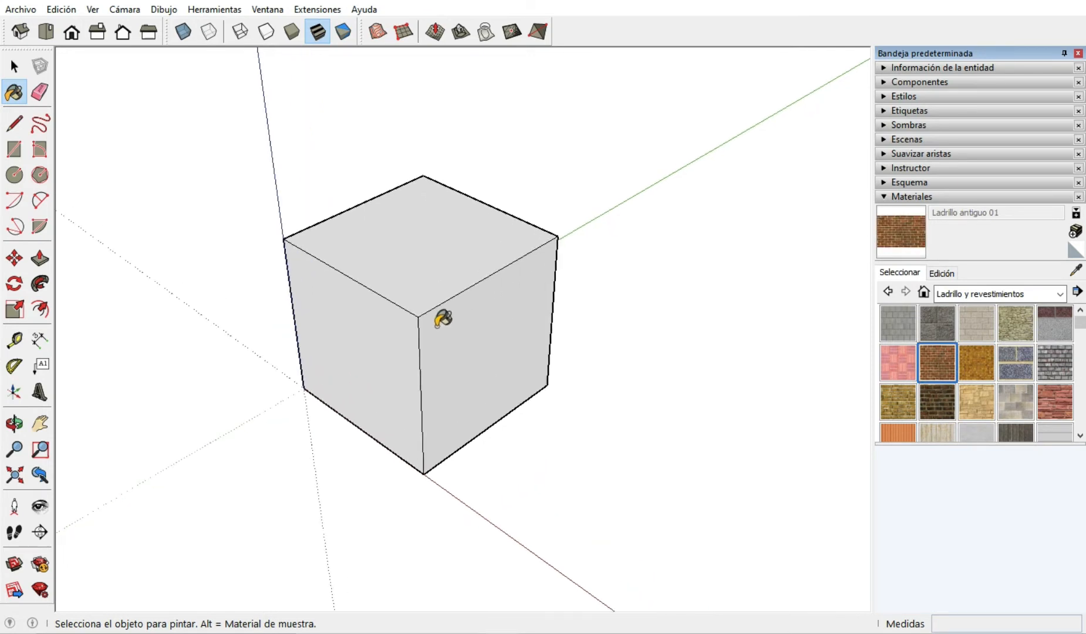
scroll(438, 326, up, 2)
scroll(437, 326, down, 3)
scroll(408, 385, up, 1)
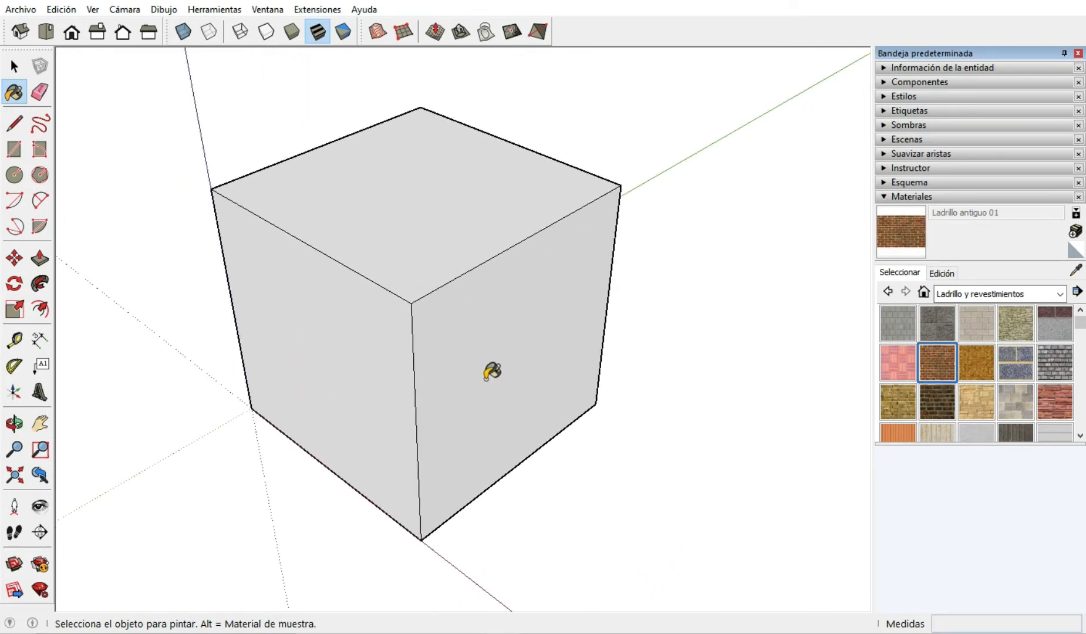
mouse_move(487, 379)
middle_down()
mouse_move(487, 332)
mouse_move(499, 338)
middle_up()
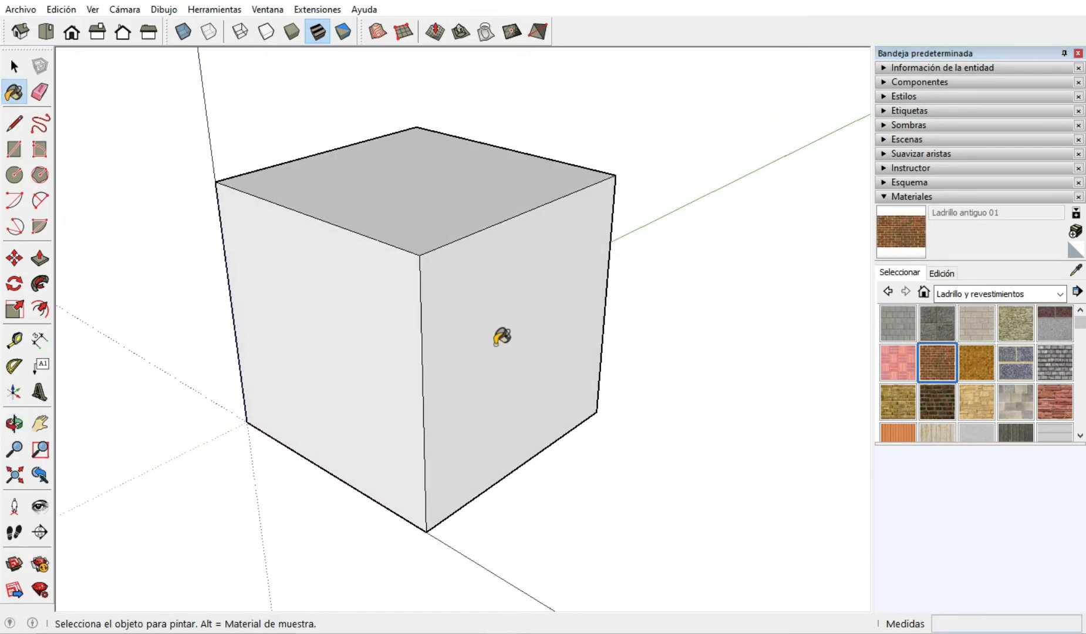
click(502, 337)
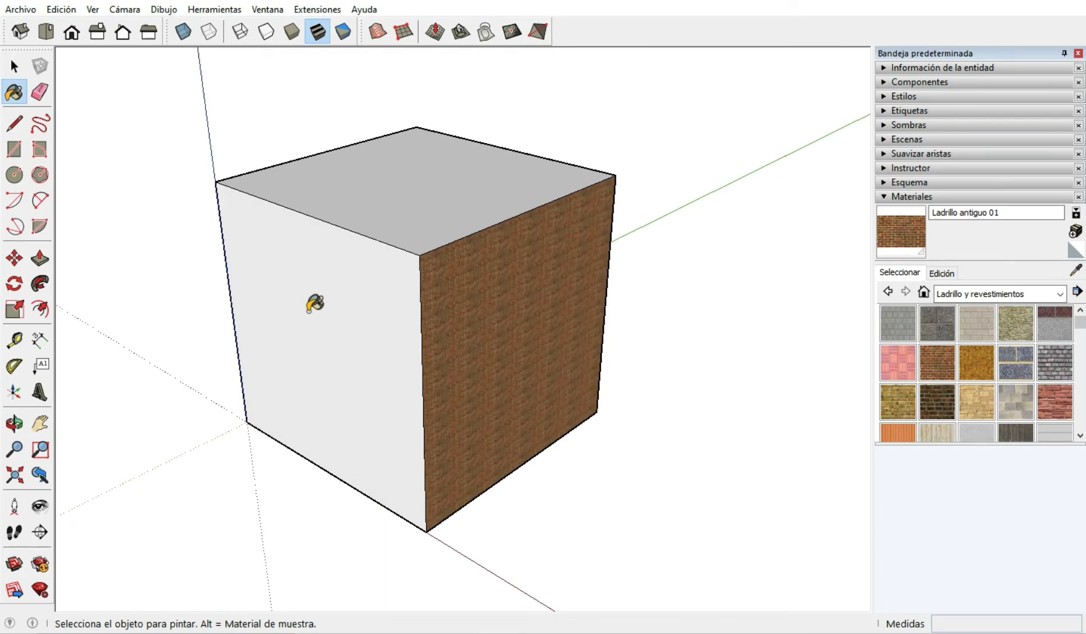
click(314, 302)
mouse_move(296, 283)
middle_down()
mouse_move(310, 303)
mouse_move(739, 357)
mouse_move(245, 358)
mouse_move(601, 383)
mouse_move(587, 388)
middle_up()
mouse_move(358, 407)
middle_down()
mouse_move(533, 359)
mouse_move(535, 375)
mouse_move(123, 368)
middle_up()
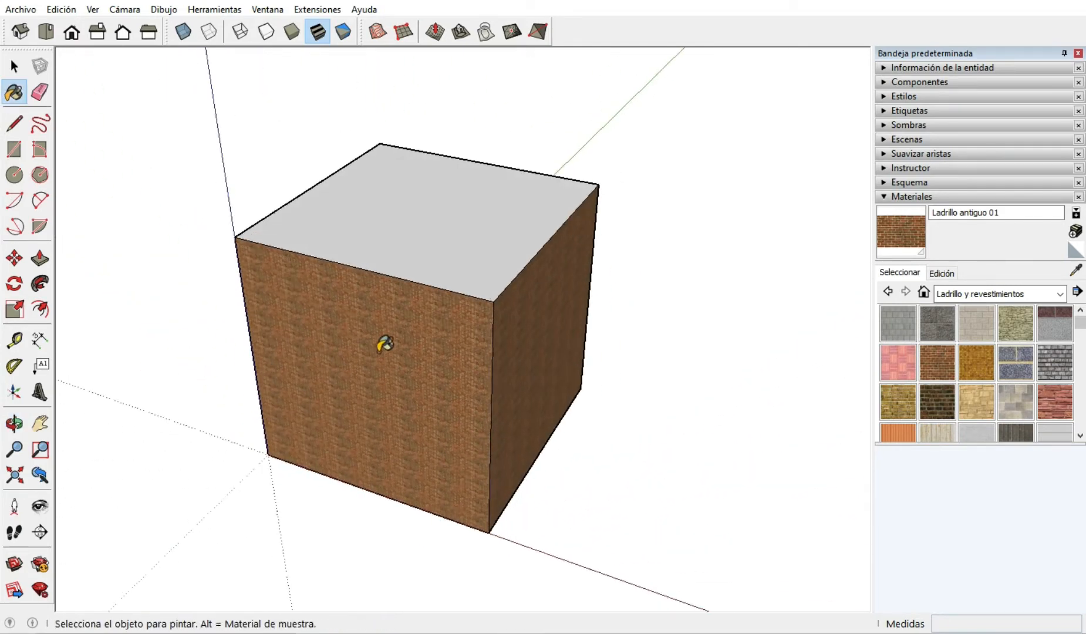
scroll(377, 352, down, 2)
scroll(454, 450, up, 2)
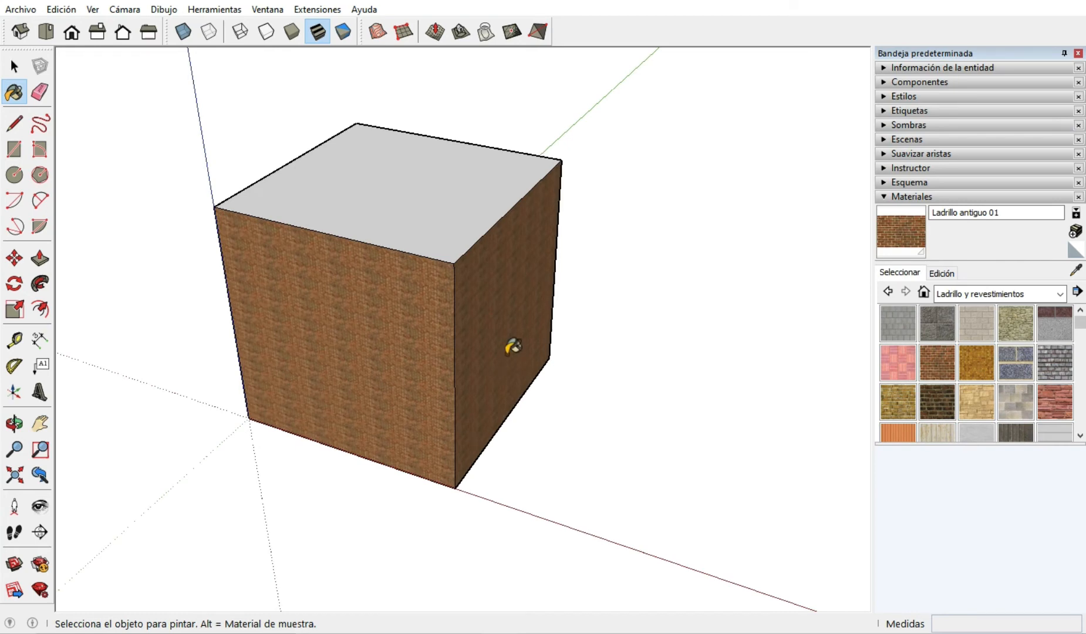
mouse_move(512, 346)
middle_down()
mouse_move(473, 375)
mouse_move(375, 404)
mouse_move(339, 358)
mouse_move(348, 353)
middle_up()
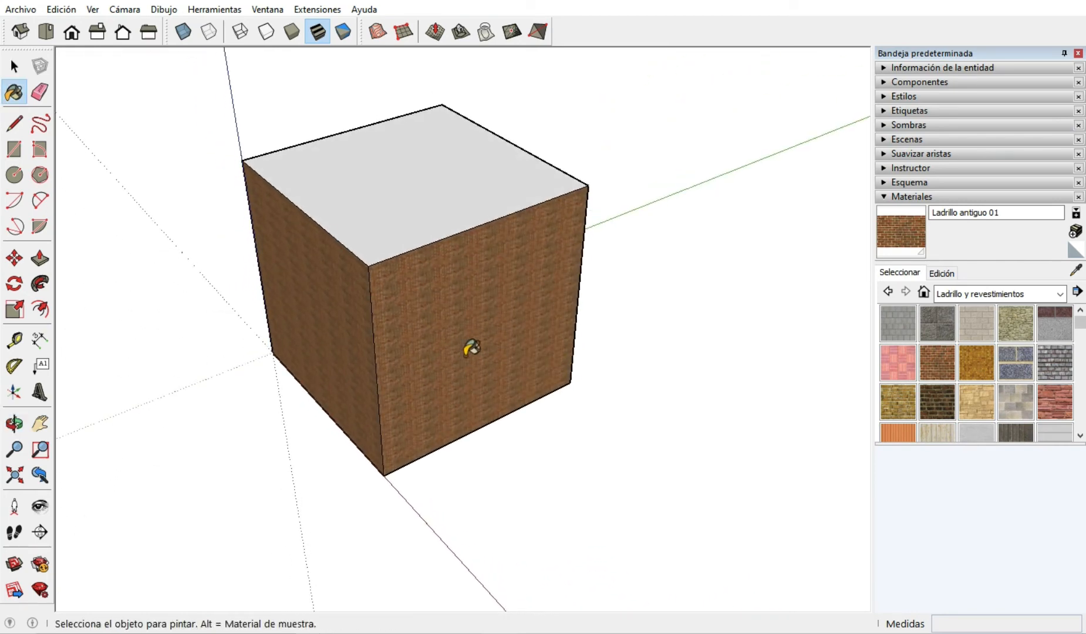
Switch the active material to Bloque de concreto gris de 8x8, and sample Ladrillo antiguo 01 back from the cube's brick side face.
click(1076, 271)
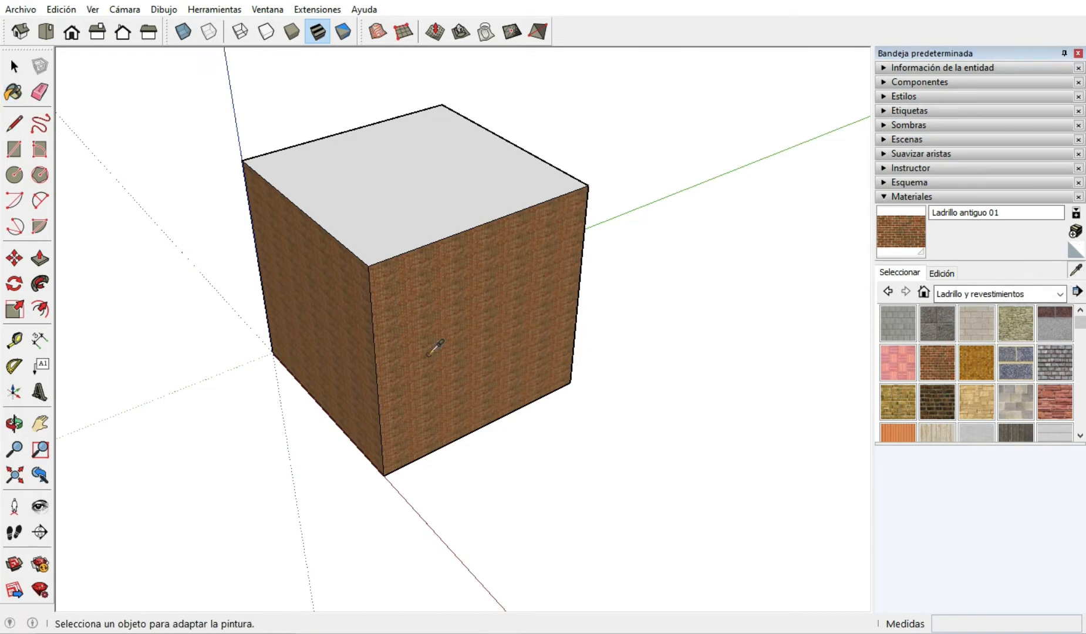
click(1077, 271)
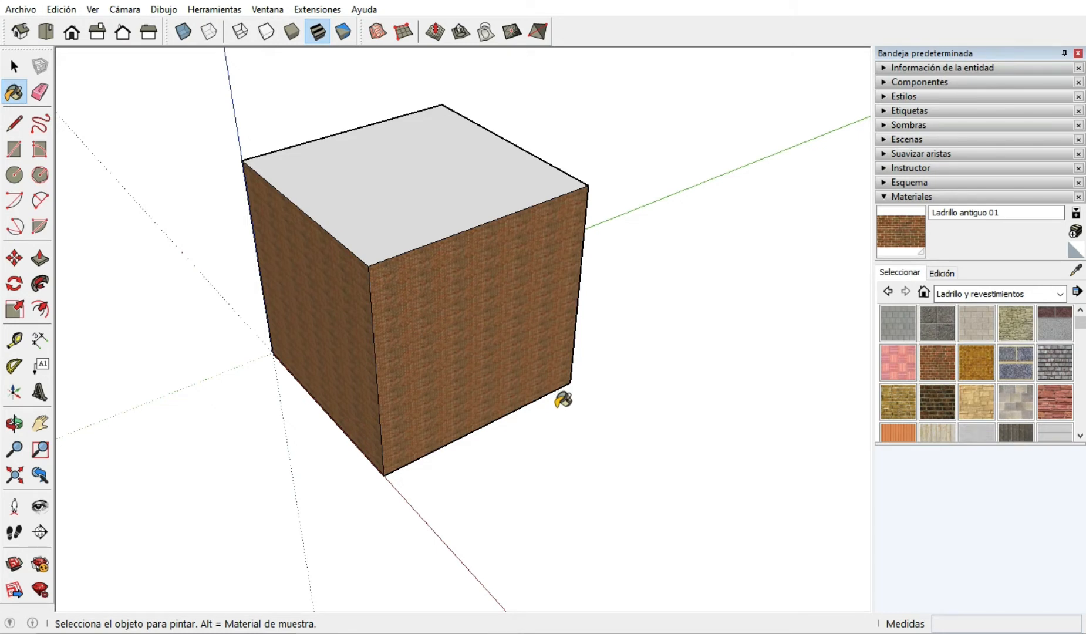
key(alt)
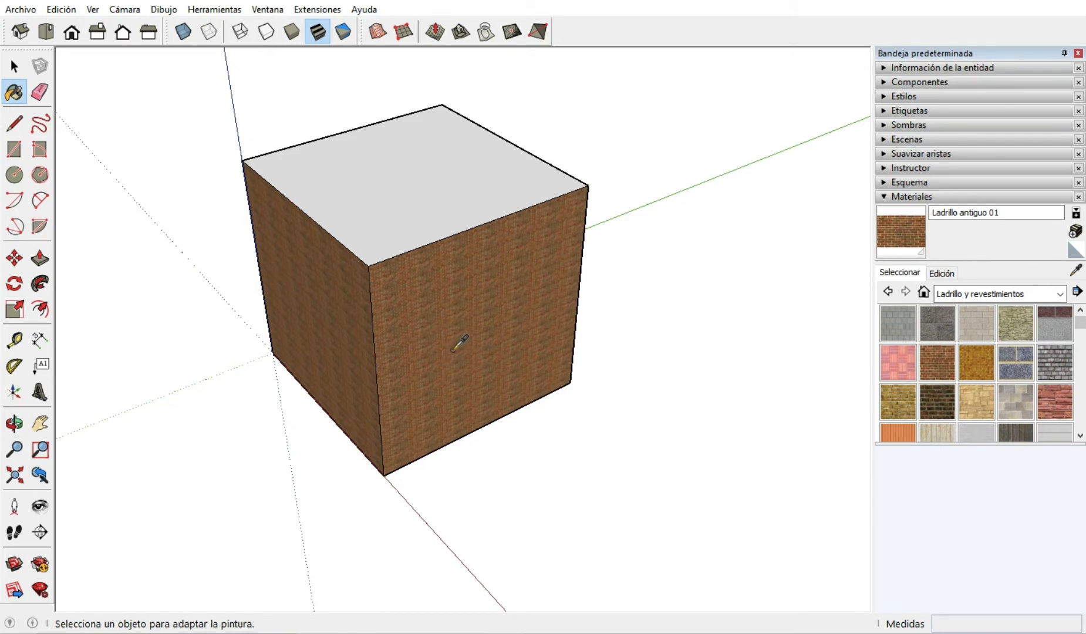
click(901, 323)
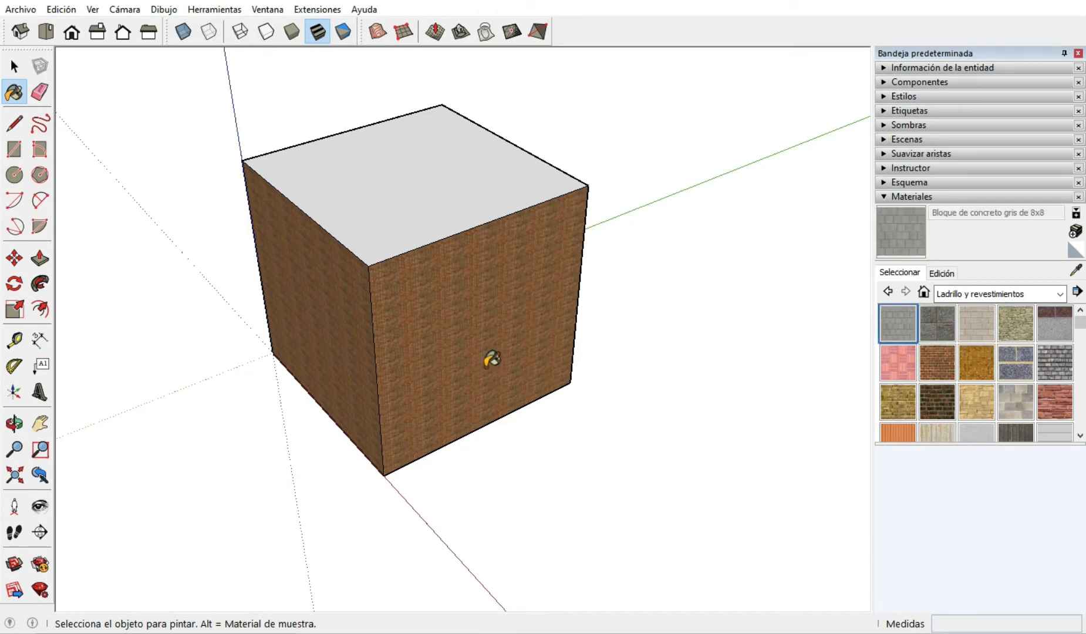
alt+click(468, 364)
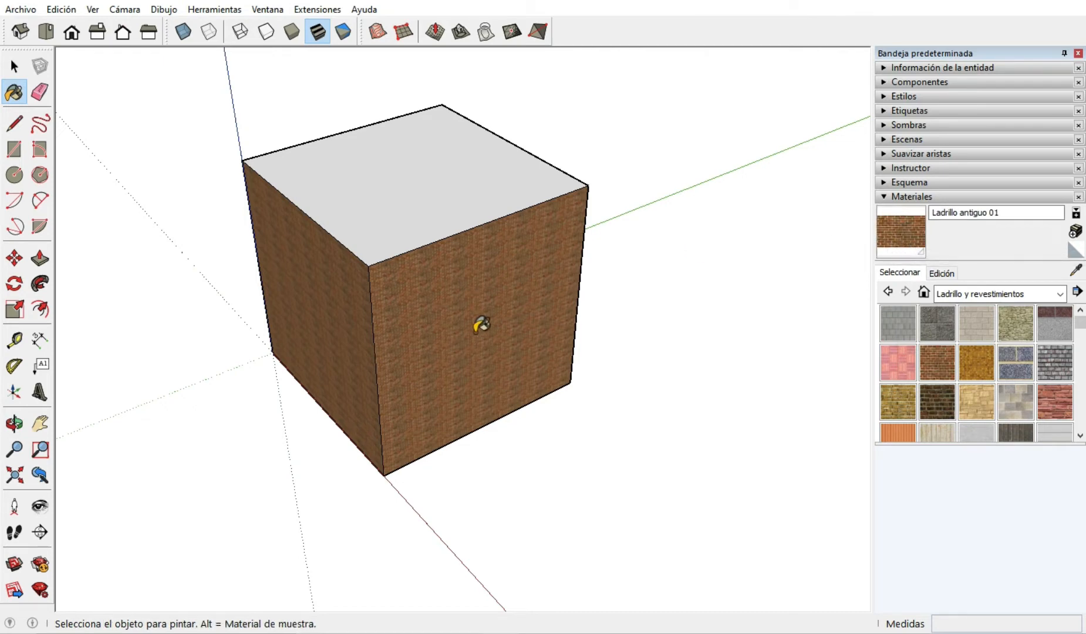
Paint the cube's top face with Ladrillo antiguo 01.
scroll(382, 378, up, 5)
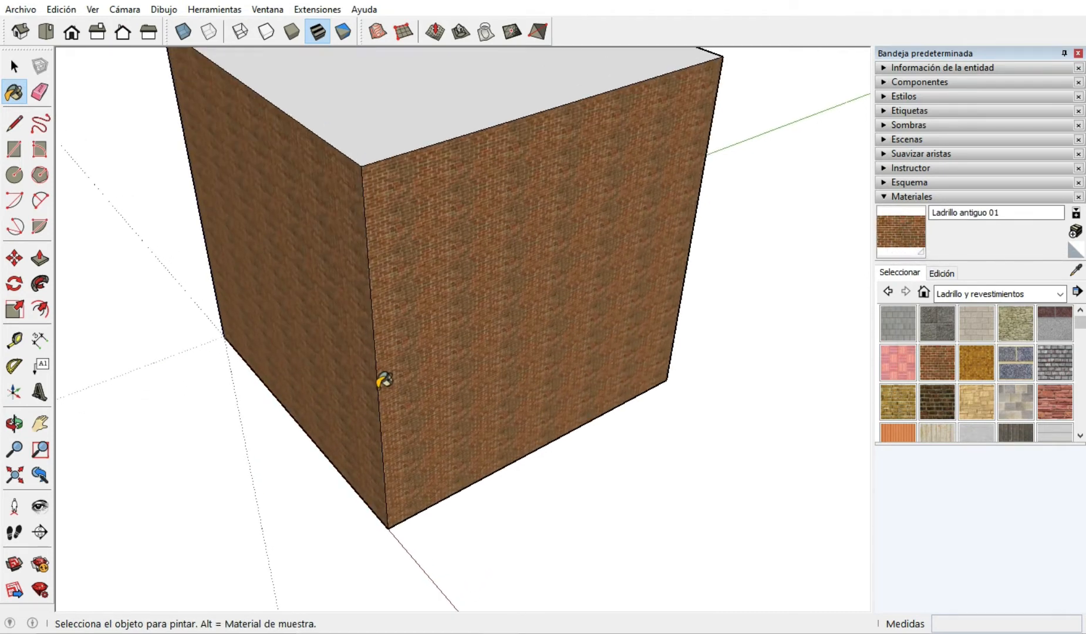
scroll(384, 380, down, 4)
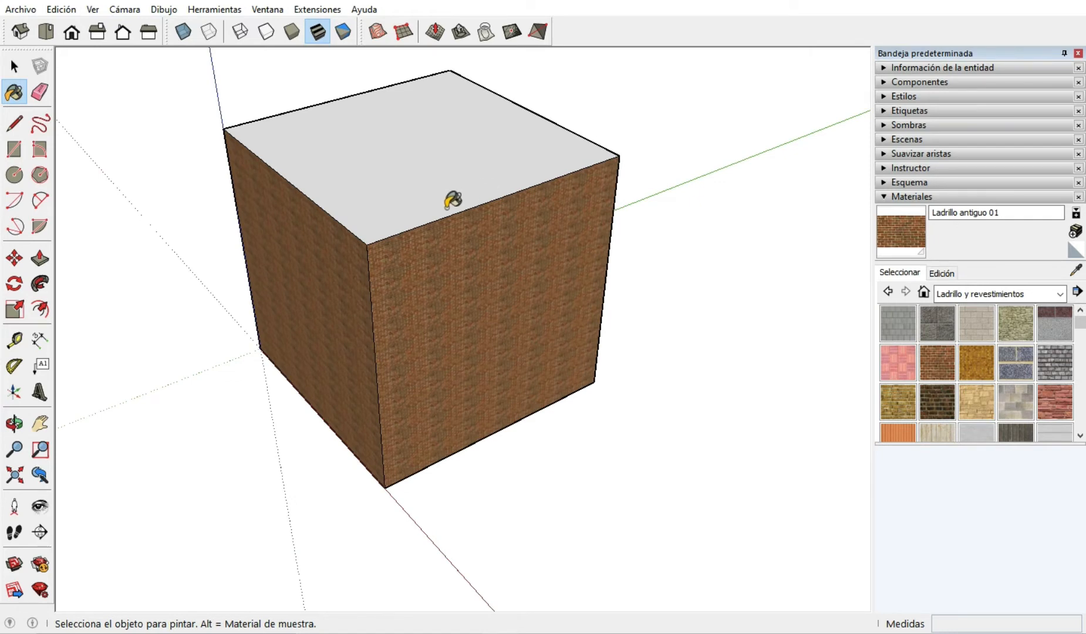
click(451, 201)
Paint all the connected unpainted faces at once with Bloque de concreto gris de 8x8, using the Paint Bucket's adjacent-fill mode.
mouse_move(357, 288)
middle_down()
mouse_move(354, 303)
mouse_move(570, 344)
middle_up()
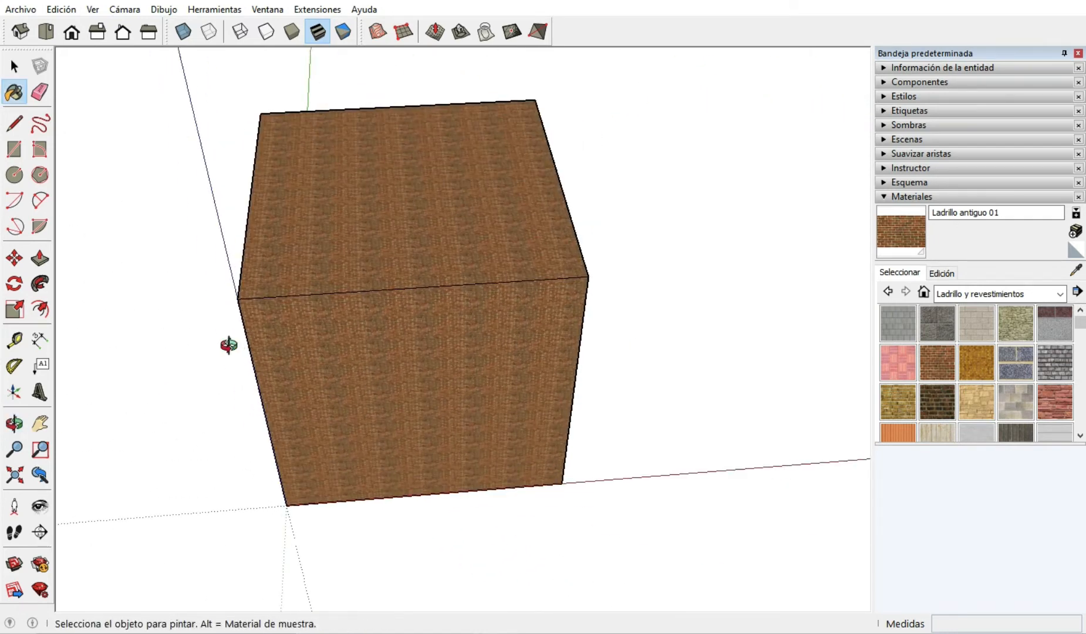
mouse_move(230, 346)
middle_down()
mouse_move(496, 346)
mouse_move(383, 383)
mouse_move(431, 354)
mouse_move(502, 375)
mouse_move(439, 387)
mouse_move(606, 375)
middle_up()
scroll(505, 299, down, 2)
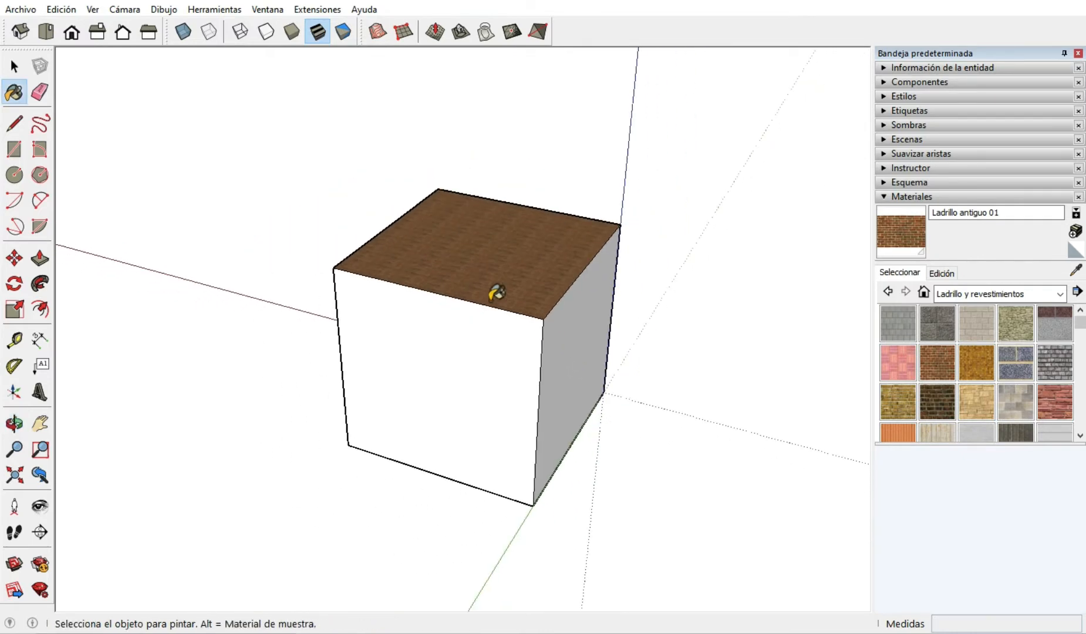
scroll(587, 408, up, 2)
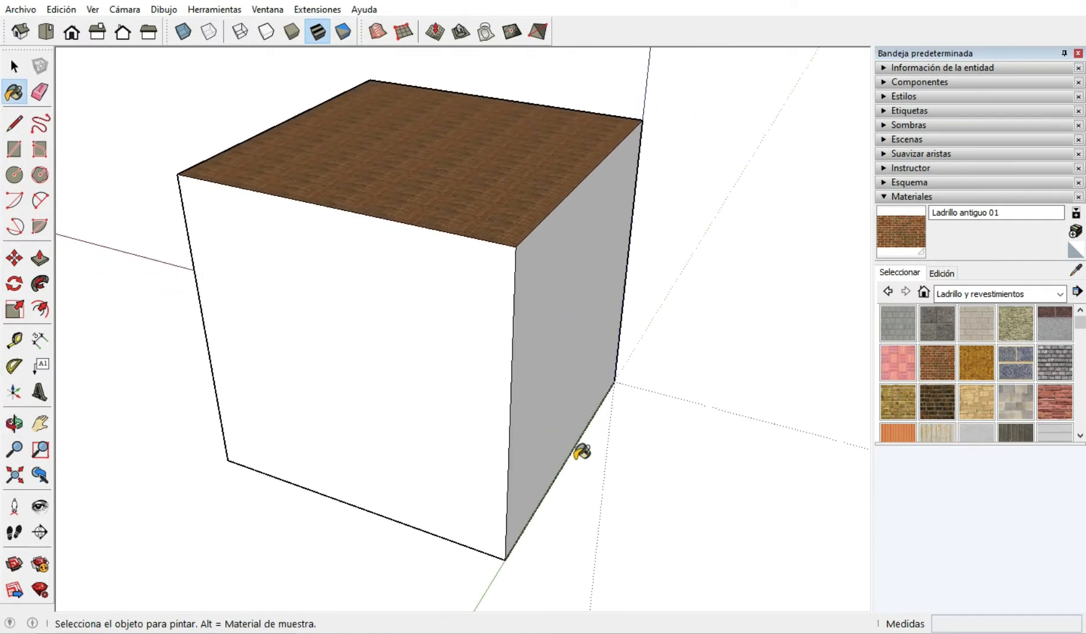
mouse_move(580, 453)
middle_down()
mouse_move(573, 465)
mouse_move(477, 201)
middle_up()
mouse_move(468, 426)
middle_down()
mouse_move(501, 270)
mouse_move(412, 252)
mouse_move(630, 400)
mouse_move(292, 336)
middle_up()
mouse_move(611, 412)
middle_down()
mouse_move(405, 564)
mouse_move(457, 485)
middle_up()
mouse_move(281, 380)
middle_down()
mouse_move(378, 351)
mouse_move(704, 336)
middle_up()
click(898, 323)
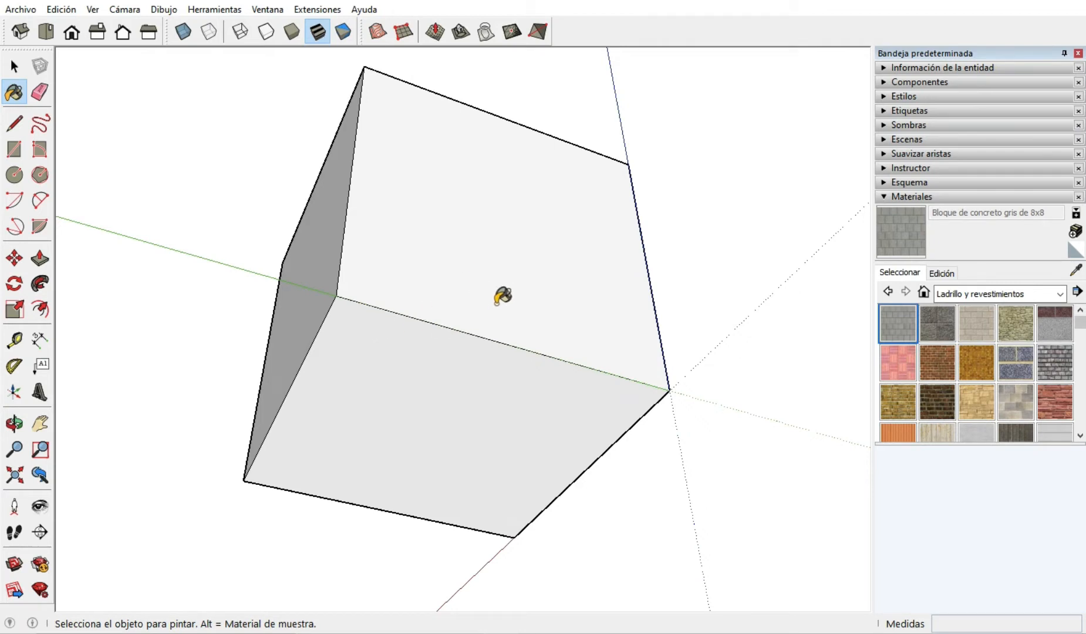
key(ctrl)
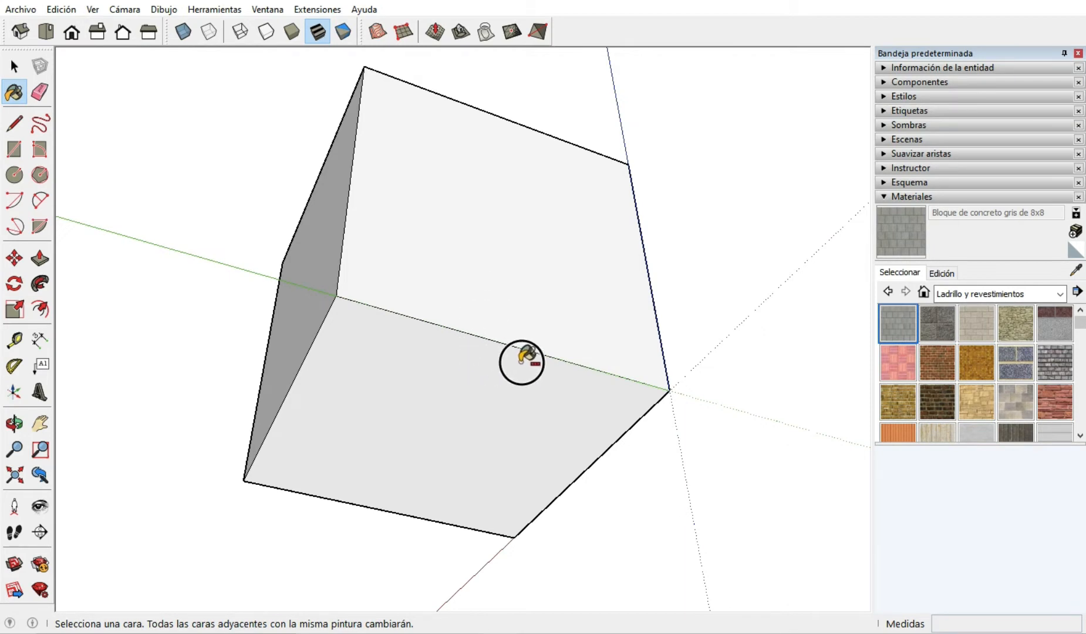
ctrl+click(522, 359)
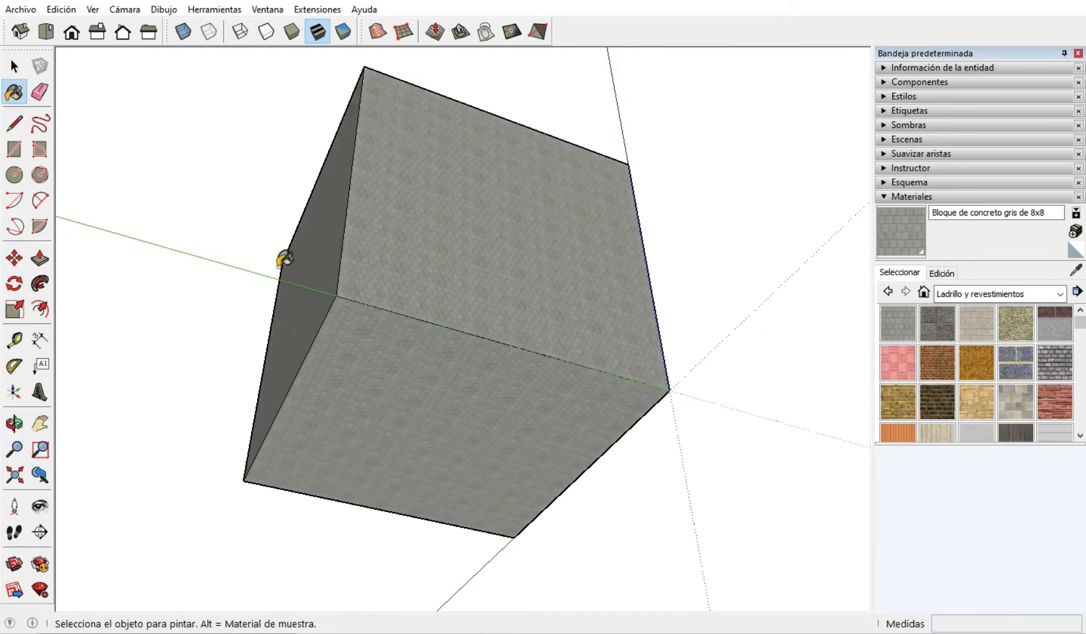
Examine the cube from several sides and from below to check which faces carry each material.
middle_drag(346, 247, 453, 378)
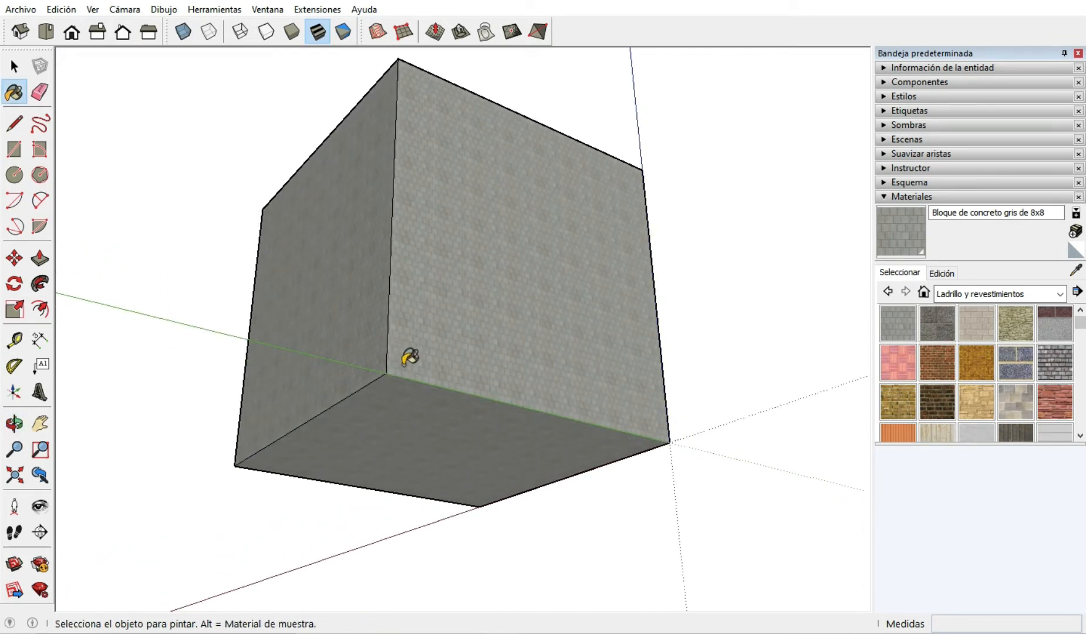
middle_drag(420, 381, 189, 315)
mouse_move(547, 218)
middle_down()
mouse_move(417, 339)
mouse_move(388, 334)
mouse_move(303, 356)
mouse_move(501, 299)
mouse_move(497, 395)
mouse_move(587, 282)
mouse_move(588, 369)
middle_up()
middle_drag(587, 414, 528, 194)
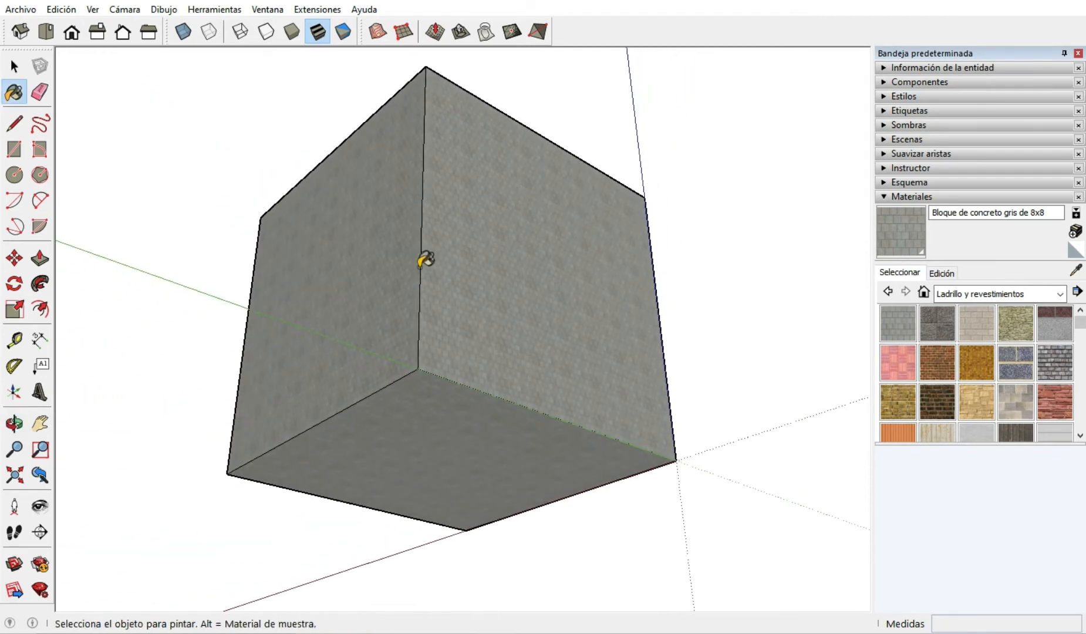
mouse_move(422, 255)
middle_down()
mouse_move(424, 286)
mouse_move(553, 442)
mouse_move(563, 411)
middle_up()
mouse_move(598, 225)
middle_down()
mouse_move(490, 339)
mouse_move(434, 440)
middle_up()
mouse_move(582, 429)
middle_down()
mouse_move(572, 393)
mouse_move(582, 388)
middle_up()
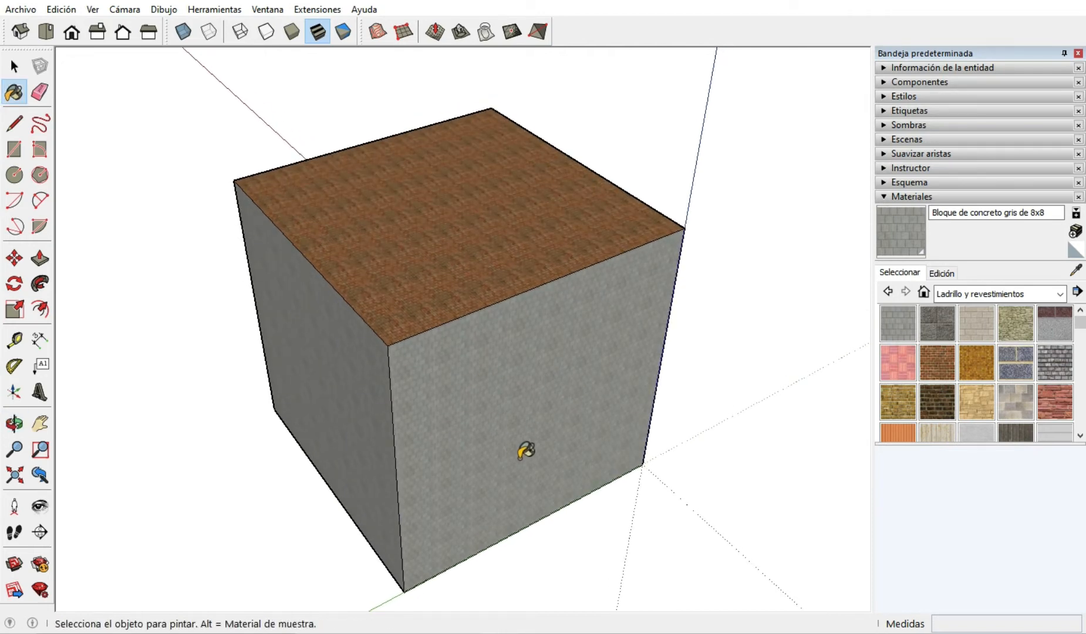
middle_drag(517, 452, 515, 422)
Delete the concrete-covered side face along the green axis to view the cube's interior, and undo the deletion.
key(space)
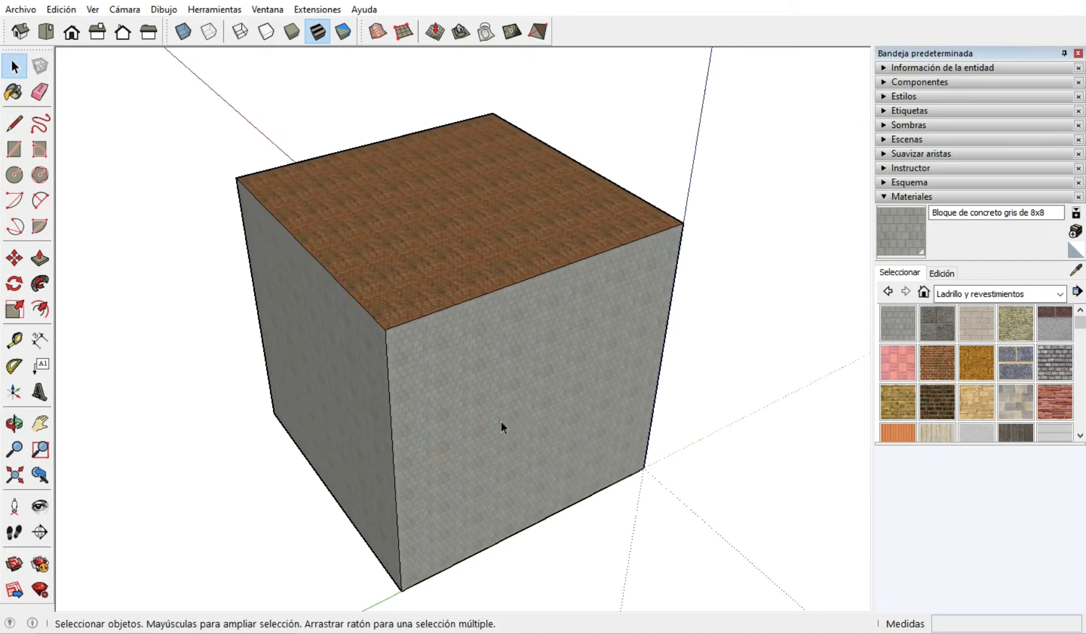
click(500, 421)
scroll(598, 458, down, 3)
scroll(557, 466, up, 2)
scroll(557, 465, up, 2)
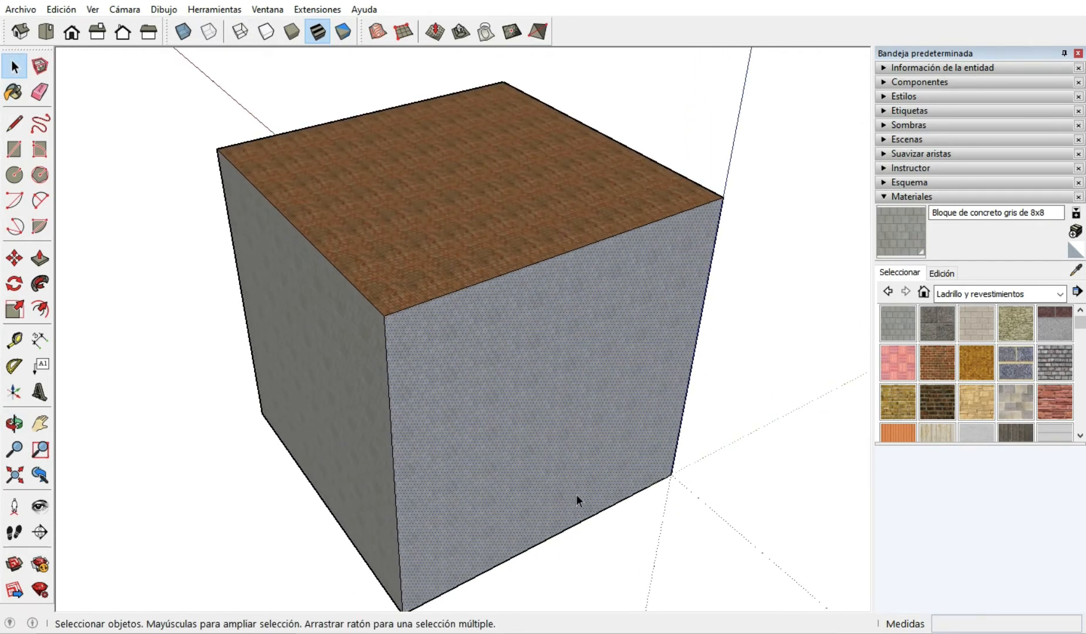
scroll(576, 494, down, 3)
scroll(558, 453, up, 2)
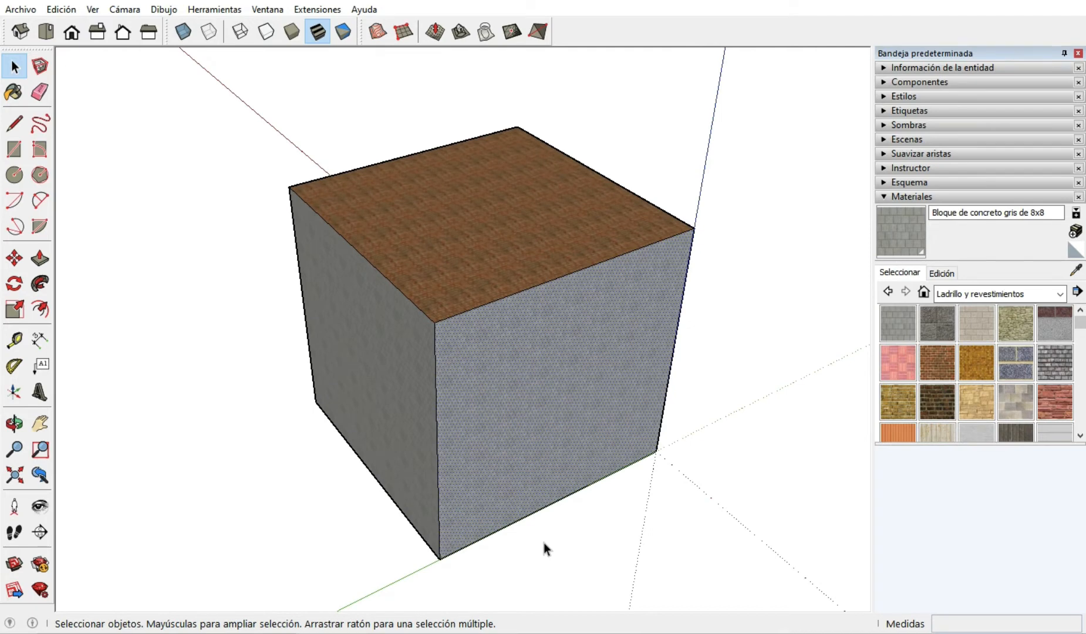
key(Delete)
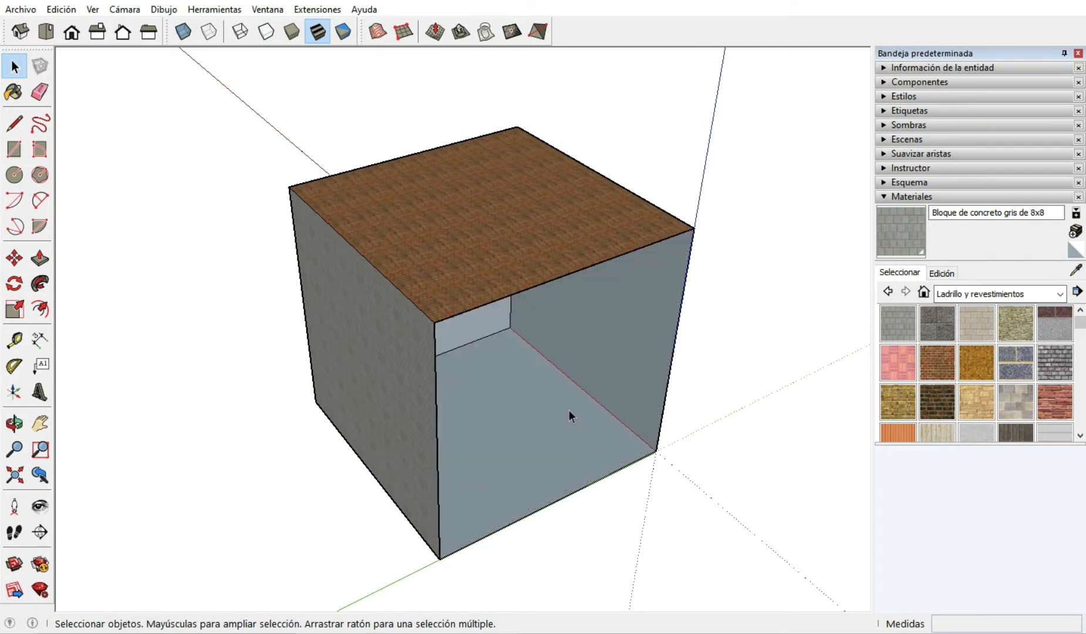
middle_drag(565, 475, 601, 432)
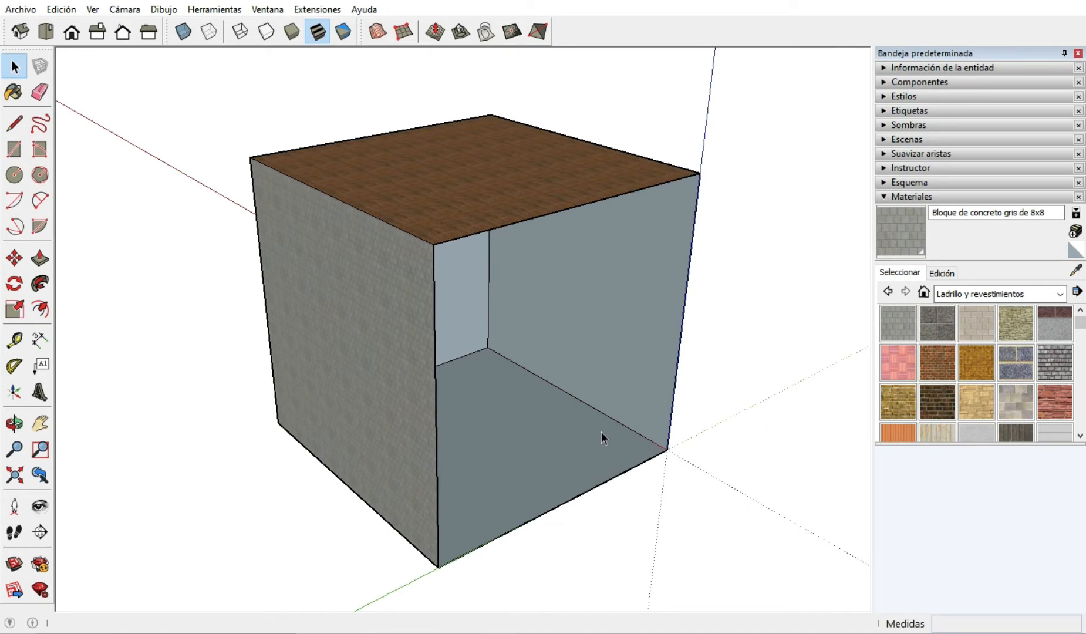
key(ctrl+z)
Reset the front-side paint of the concrete face along the green axis to the default material through its entity information.
click(533, 360)
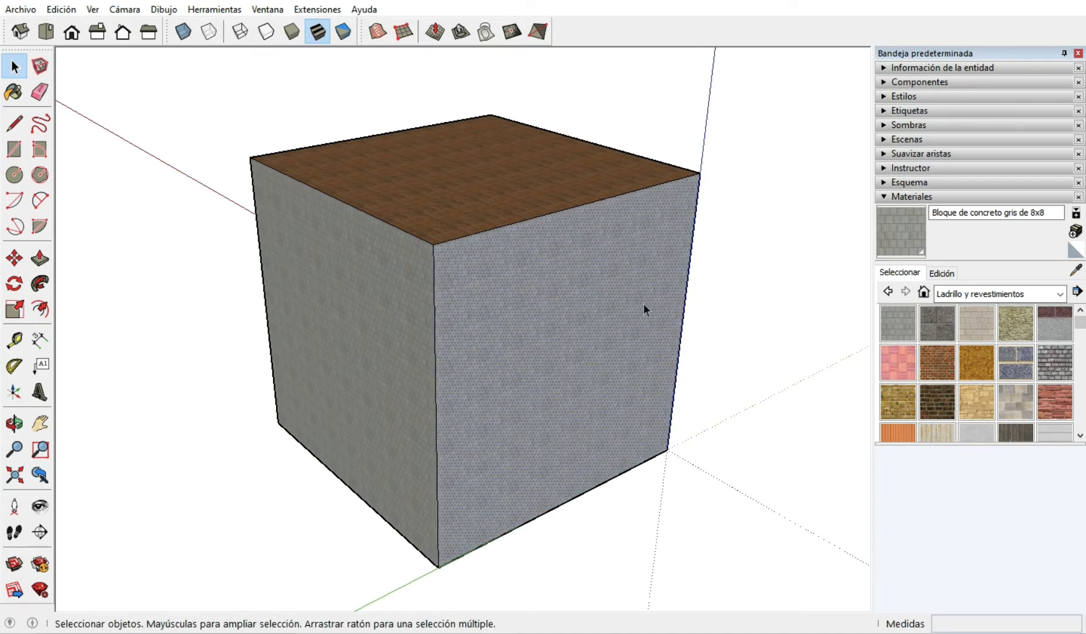
click(882, 67)
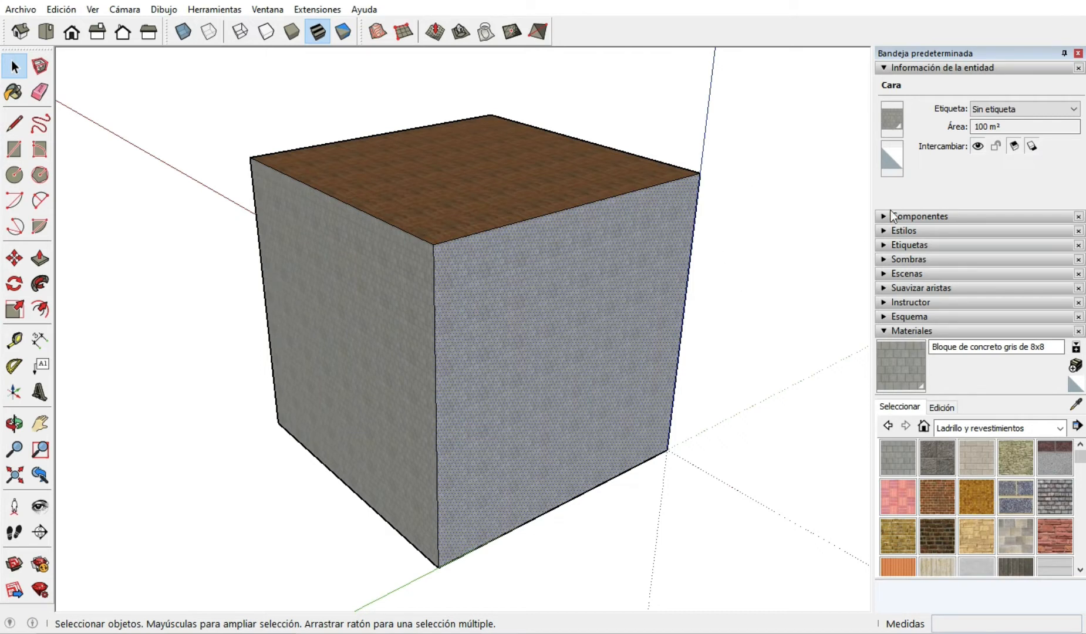
click(899, 125)
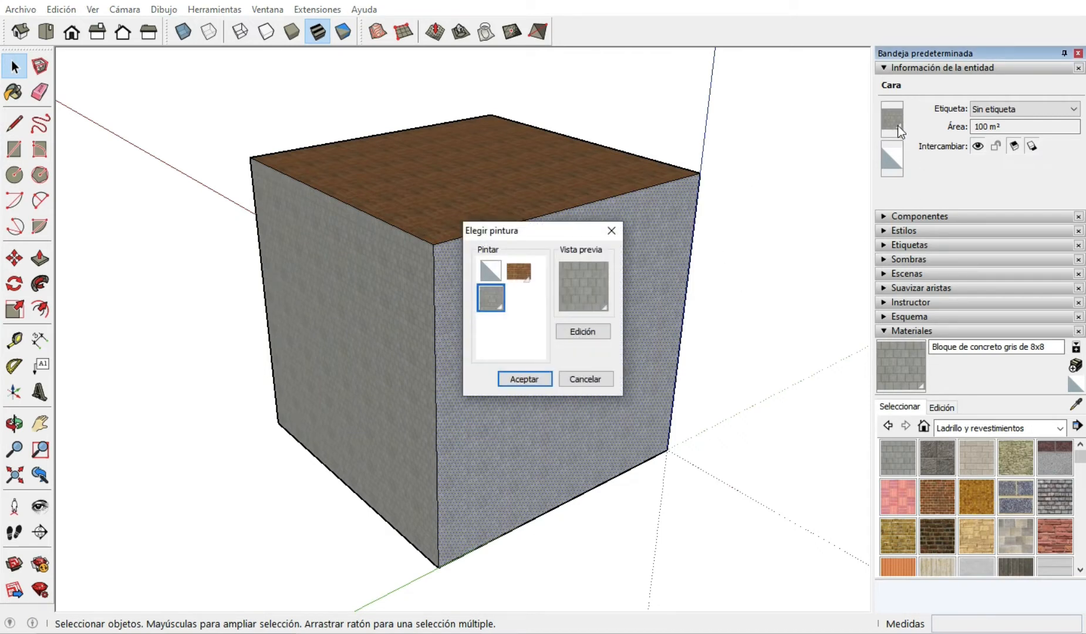
click(490, 271)
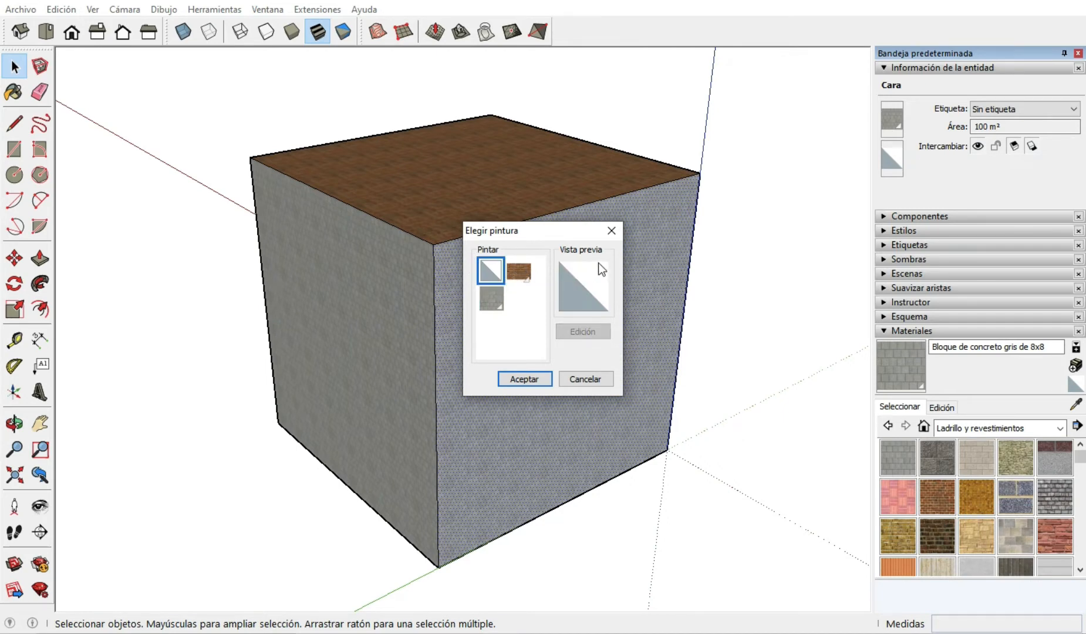
click(517, 379)
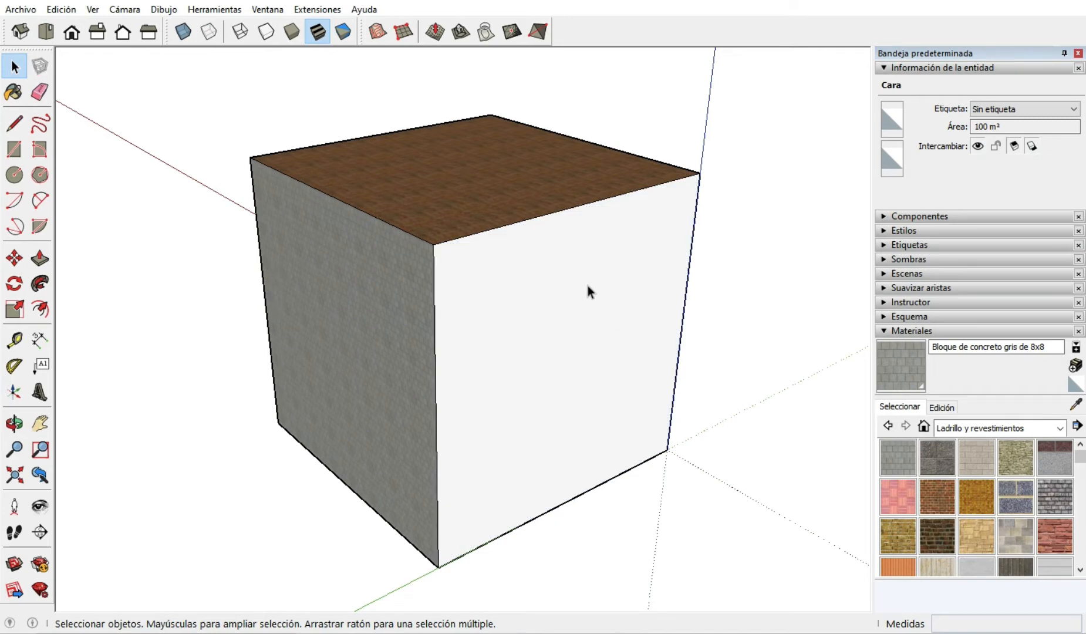
Select the entire cube and reset the paint of all its faces to the default material.
scroll(614, 398, down, 3)
scroll(613, 397, up, 4)
scroll(614, 398, down, 3)
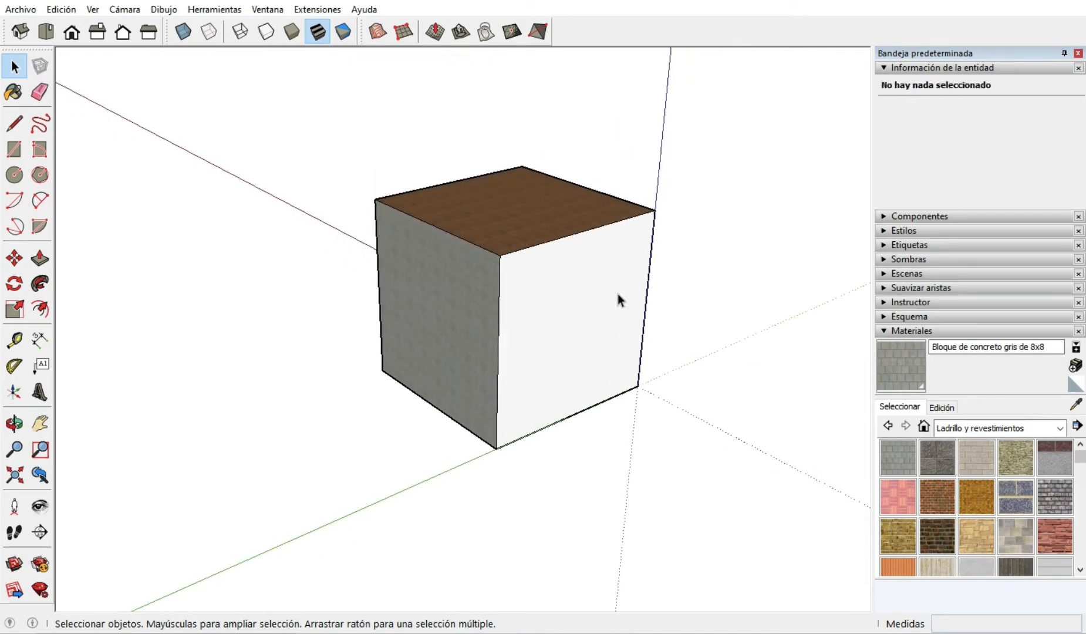
middle_drag(621, 368, 681, 413)
triple_click(411, 345)
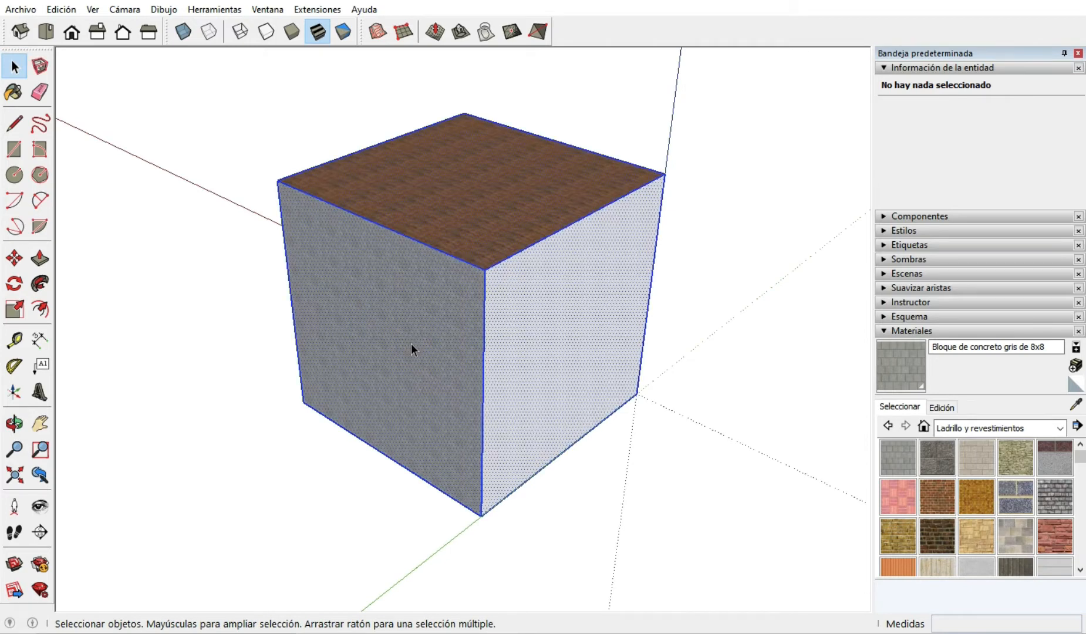
click(908, 120)
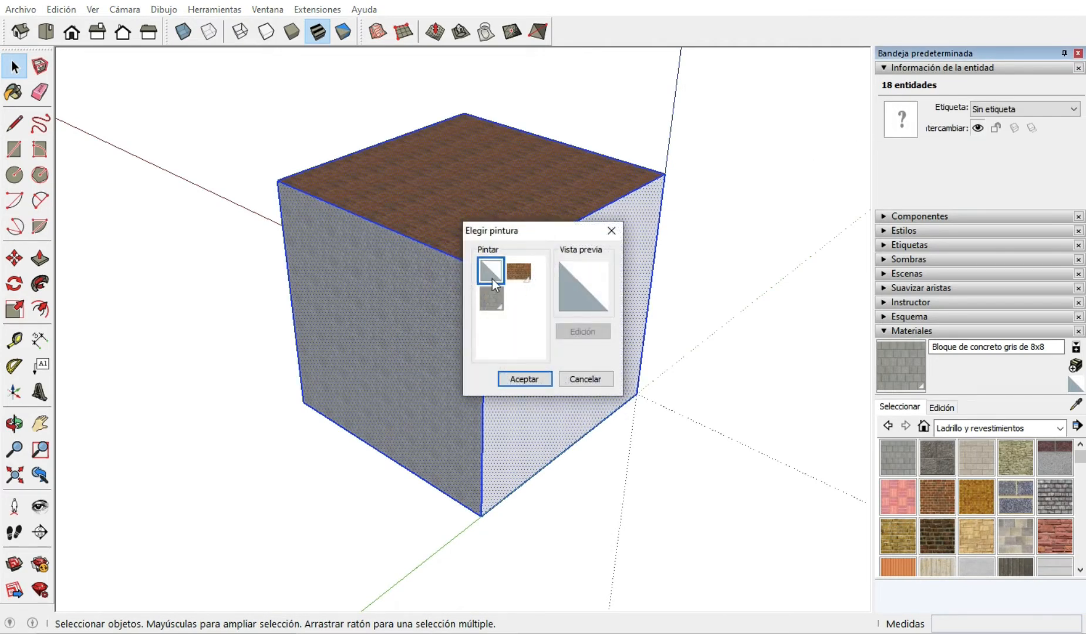
click(525, 378)
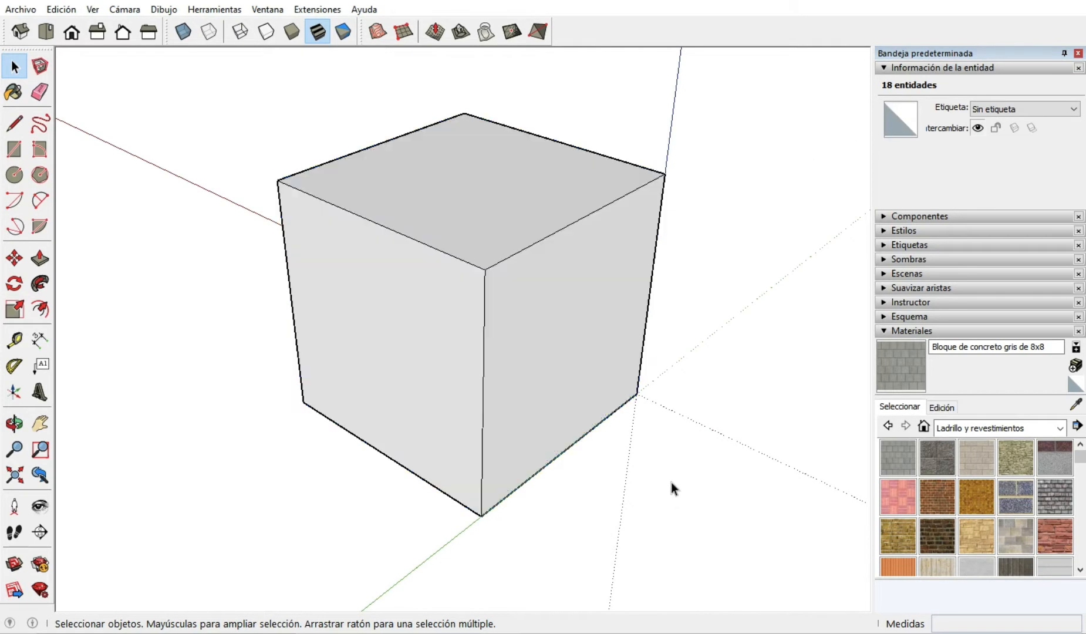
Delete the cube's side face along the green axis and inspect the back sides of the remaining faces.
scroll(562, 293, down, 5)
scroll(550, 357, up, 4)
click(555, 284)
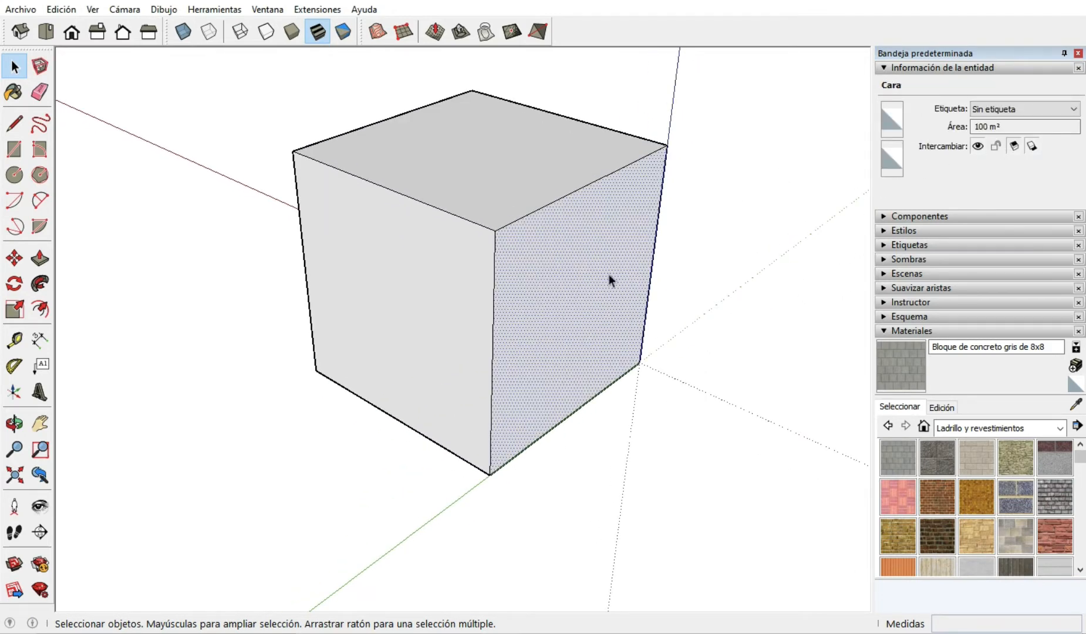
scroll(560, 477, down, 2)
scroll(550, 300, up, 4)
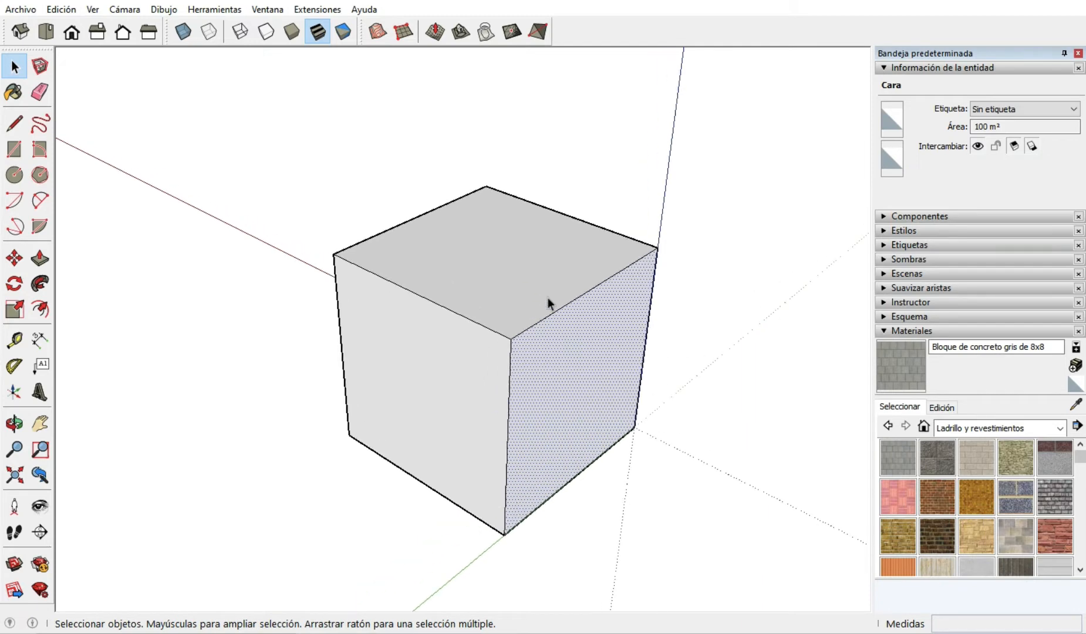
scroll(547, 297, down, 2)
middle_drag(533, 452, 767, 258)
middle_drag(504, 284, 345, 486)
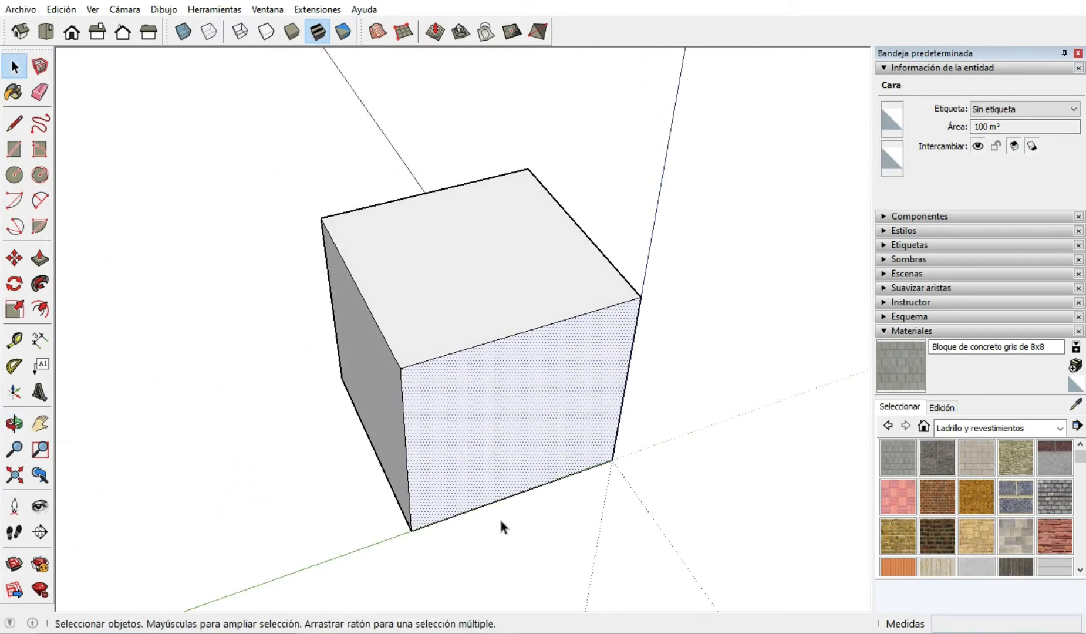
middle_drag(500, 526, 541, 404)
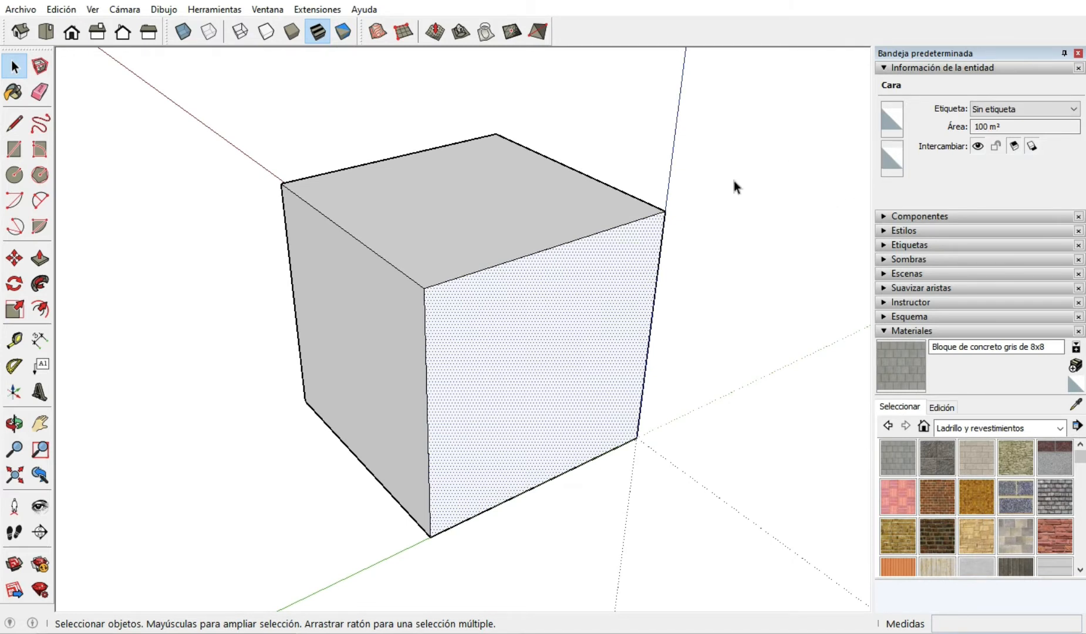
scroll(554, 318, down, 3)
scroll(518, 402, up, 5)
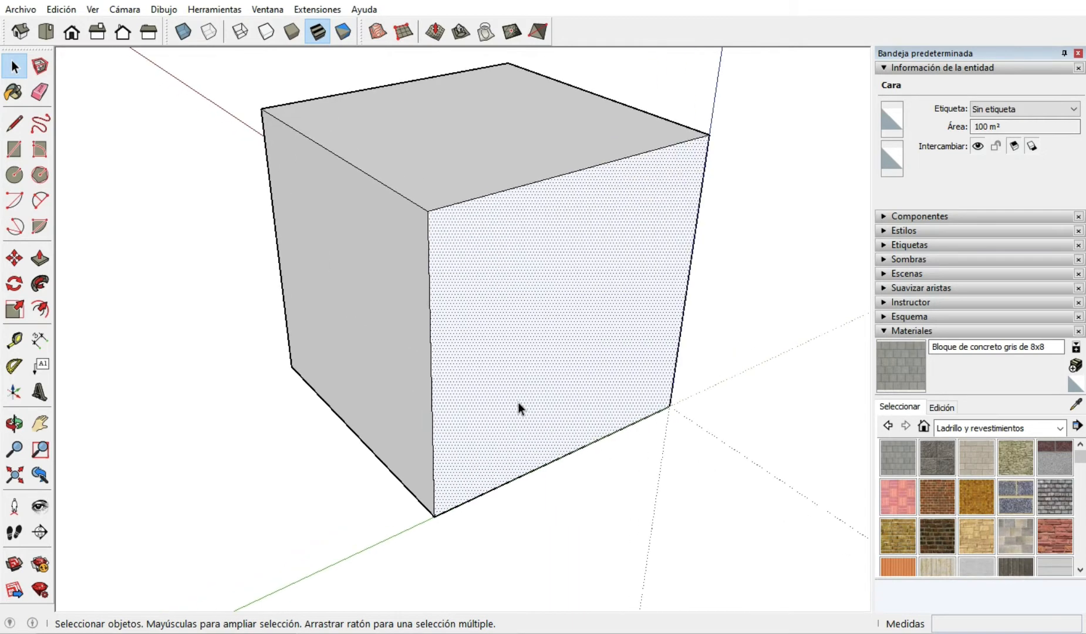
middle_drag(518, 402, 519, 375)
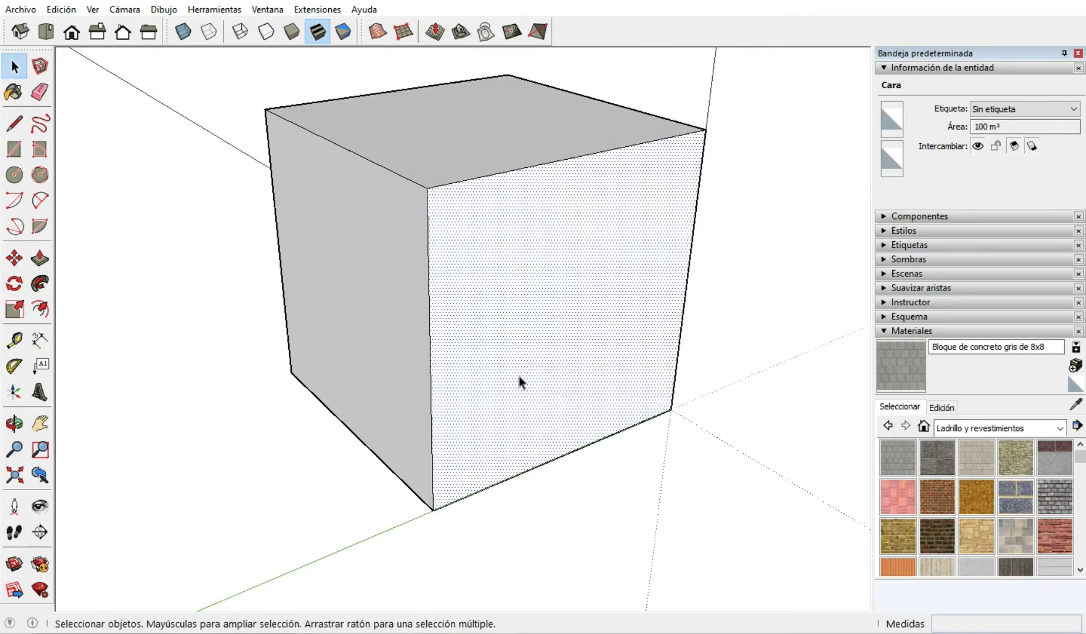
key(Delete)
scroll(551, 352, up, 3)
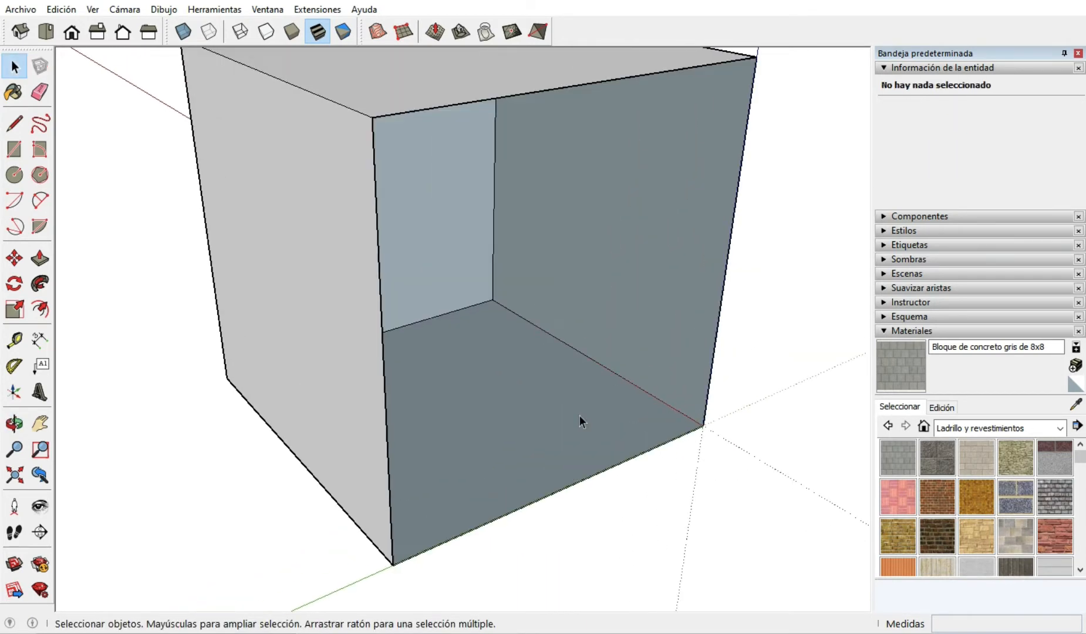
middle_drag(579, 418, 334, 450)
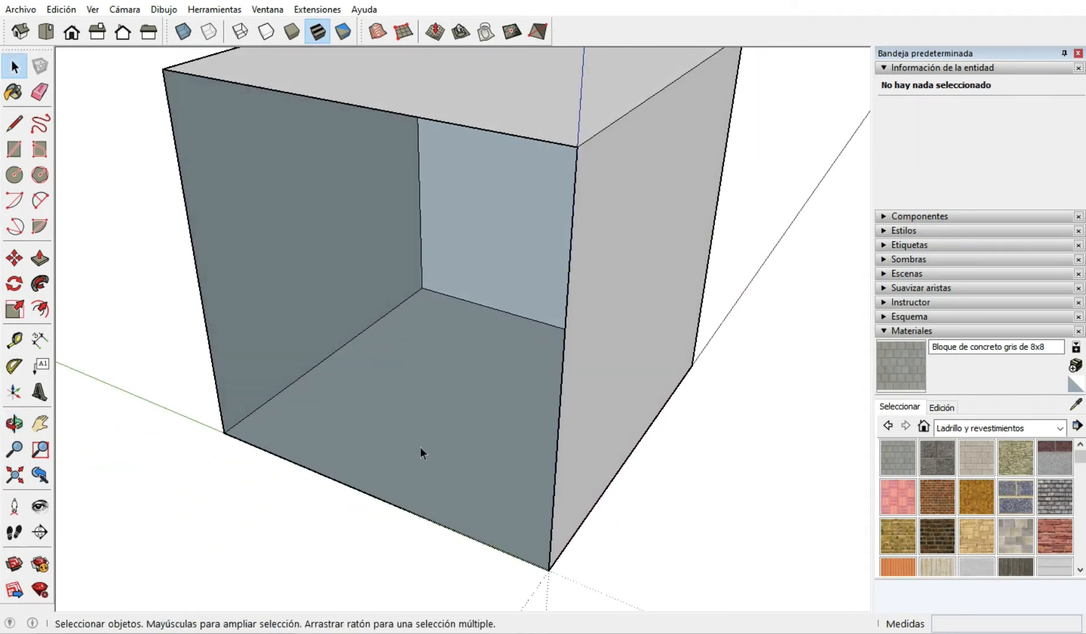
scroll(671, 432, down, 3)
middle_drag(671, 432, 650, 364)
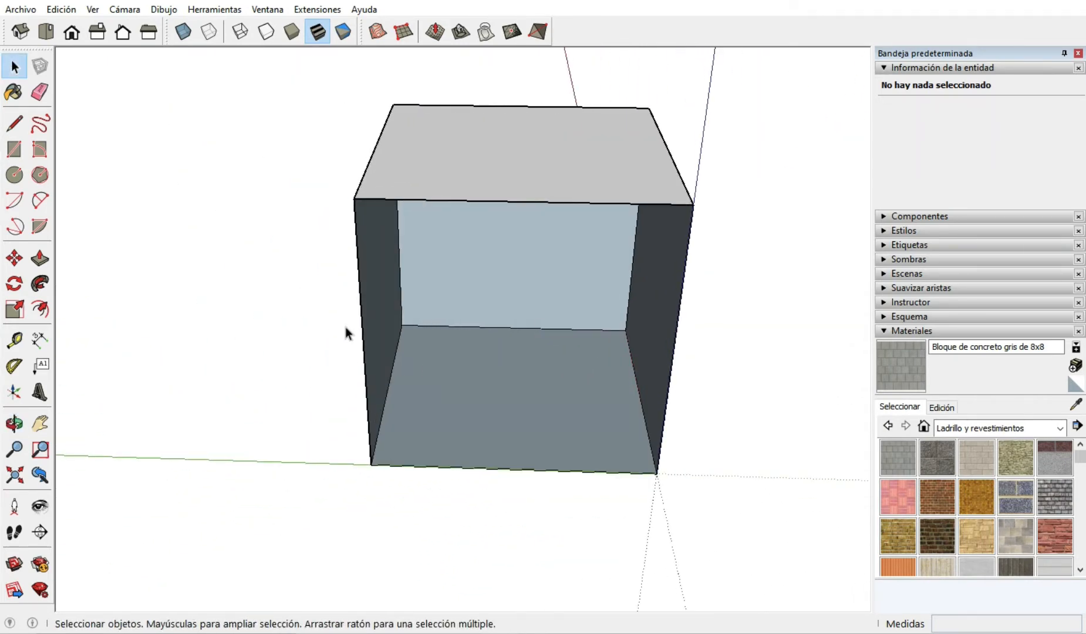
scroll(345, 326, up, 2)
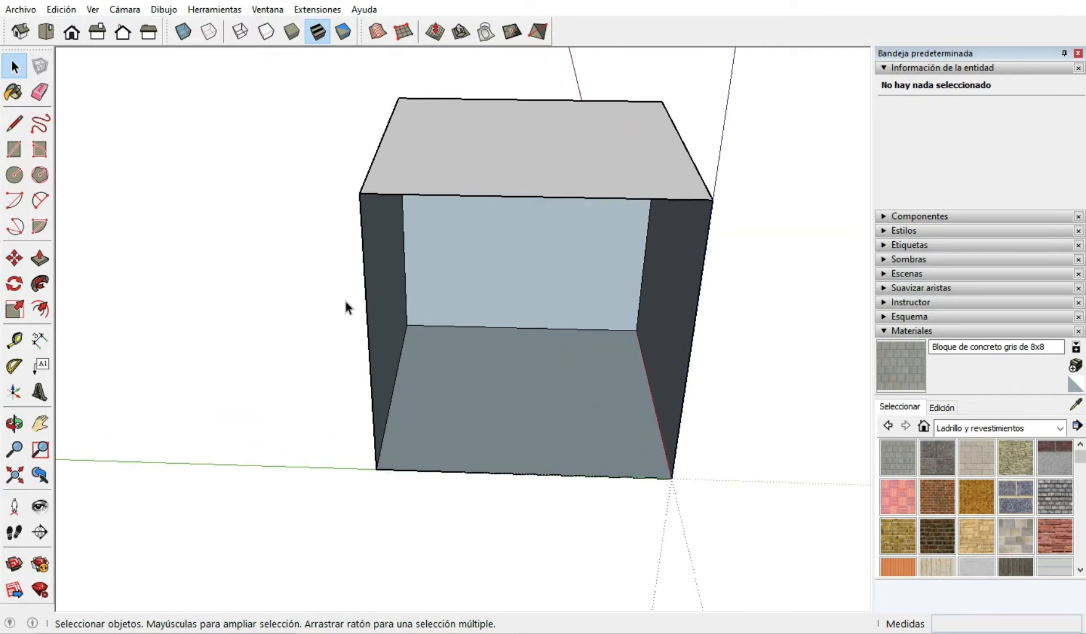
Compare the outer and inner sides of the open cube's remaining faces from several angles.
middle_drag(436, 352, 409, 372)
scroll(443, 416, down, 4)
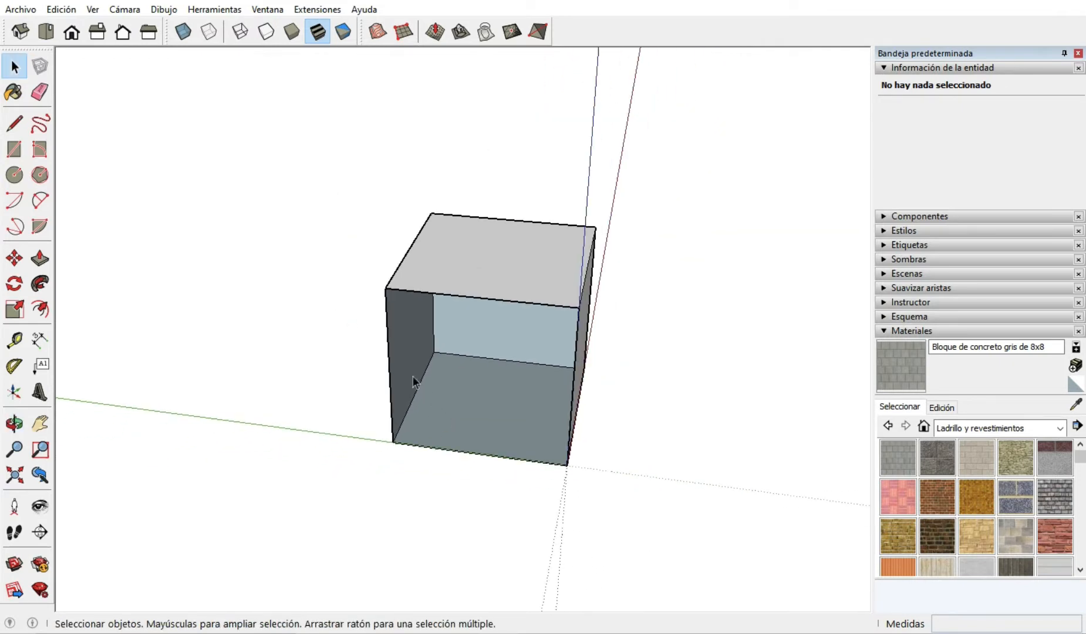
scroll(385, 353, up, 2)
scroll(385, 355, up, 2)
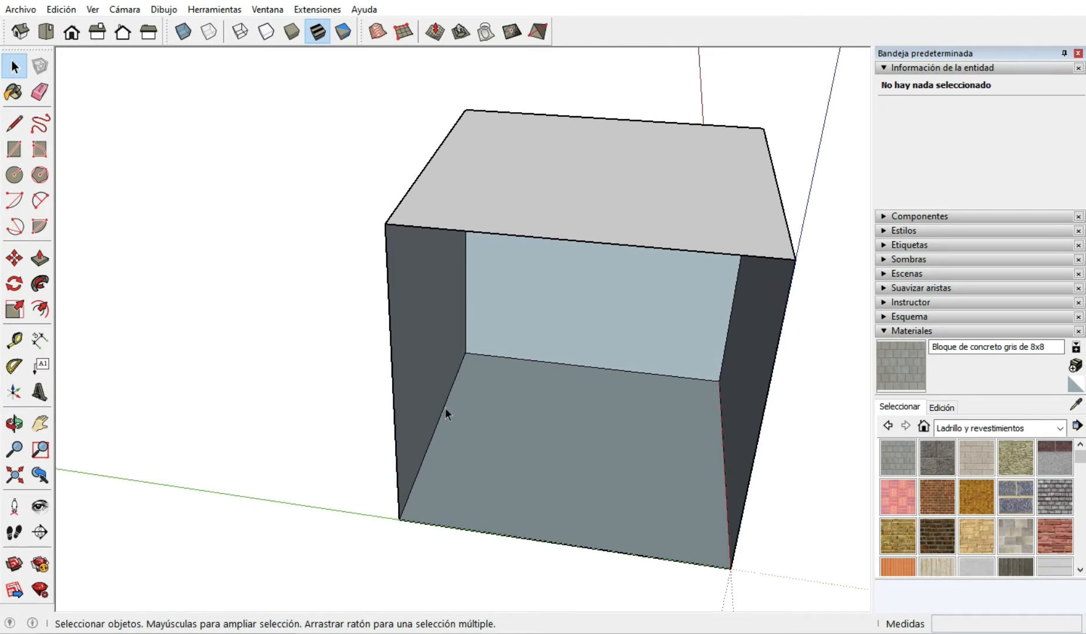
middle_drag(444, 412, 620, 387)
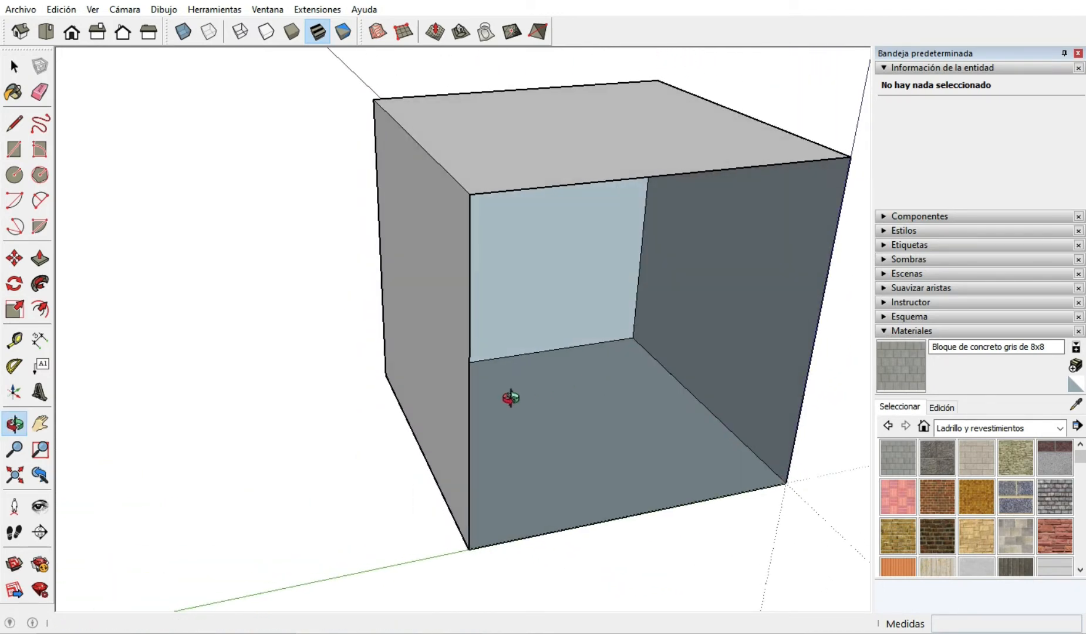
middle_drag(501, 393, 436, 374)
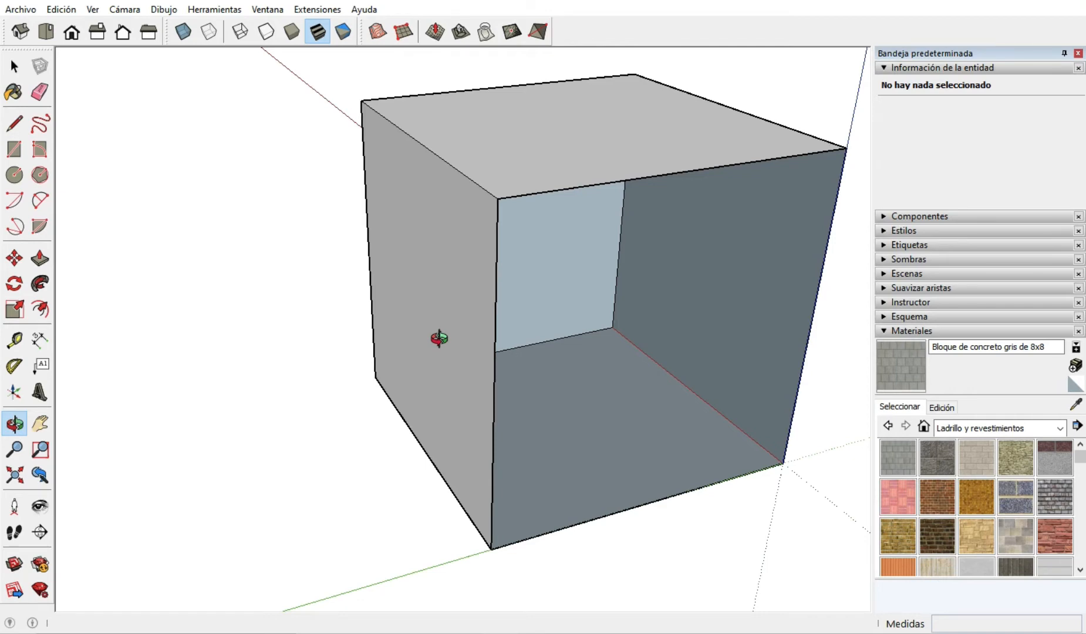
middle_drag(569, 388, 493, 256)
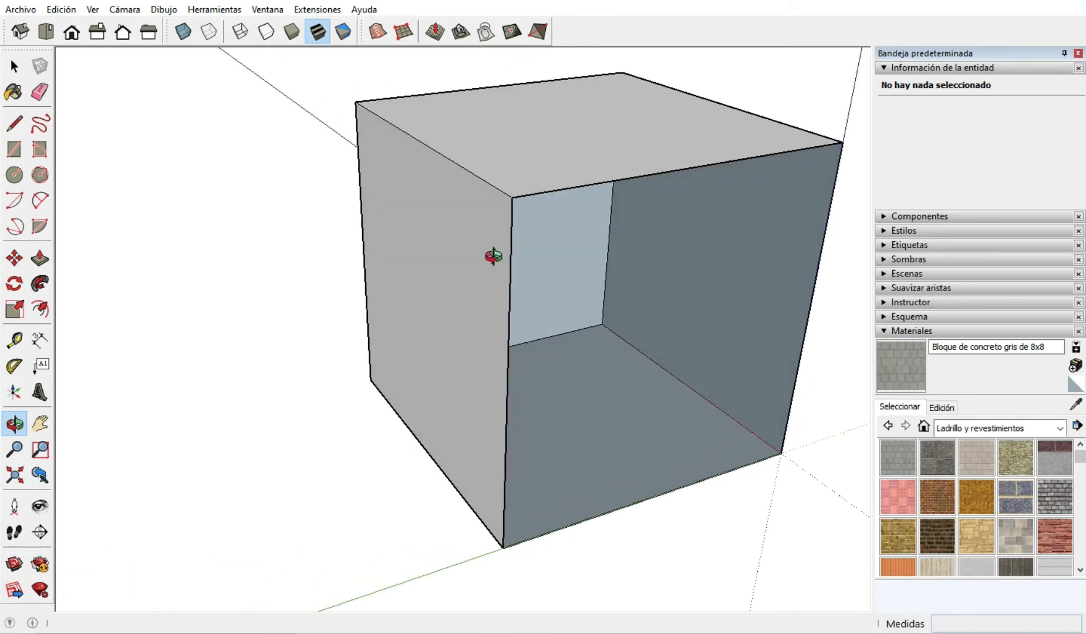
drag(575, 352, 397, 372)
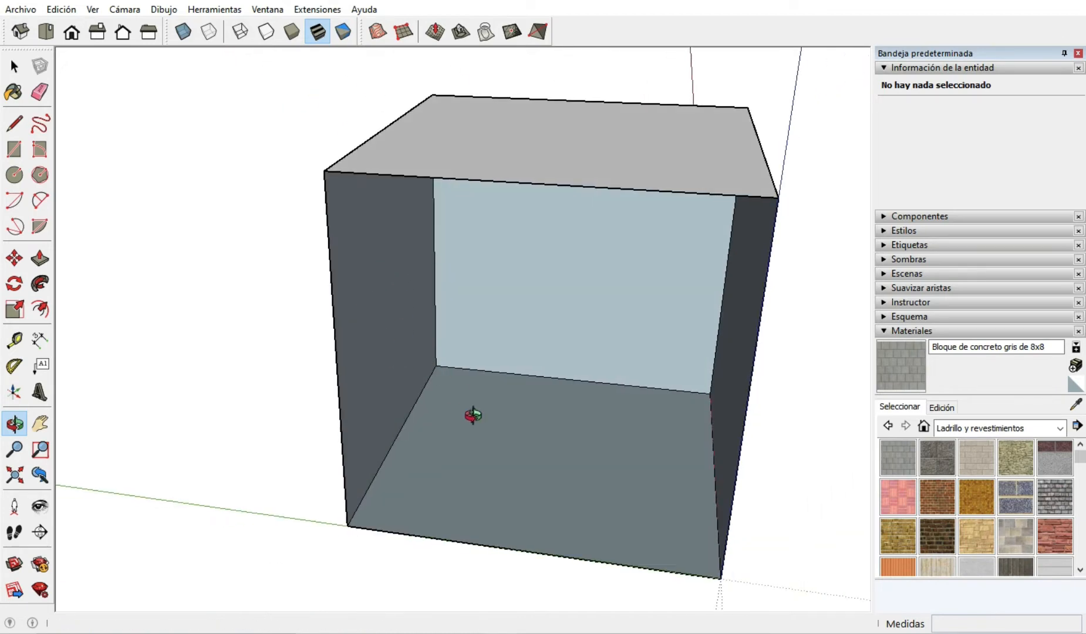
drag(473, 415, 417, 395)
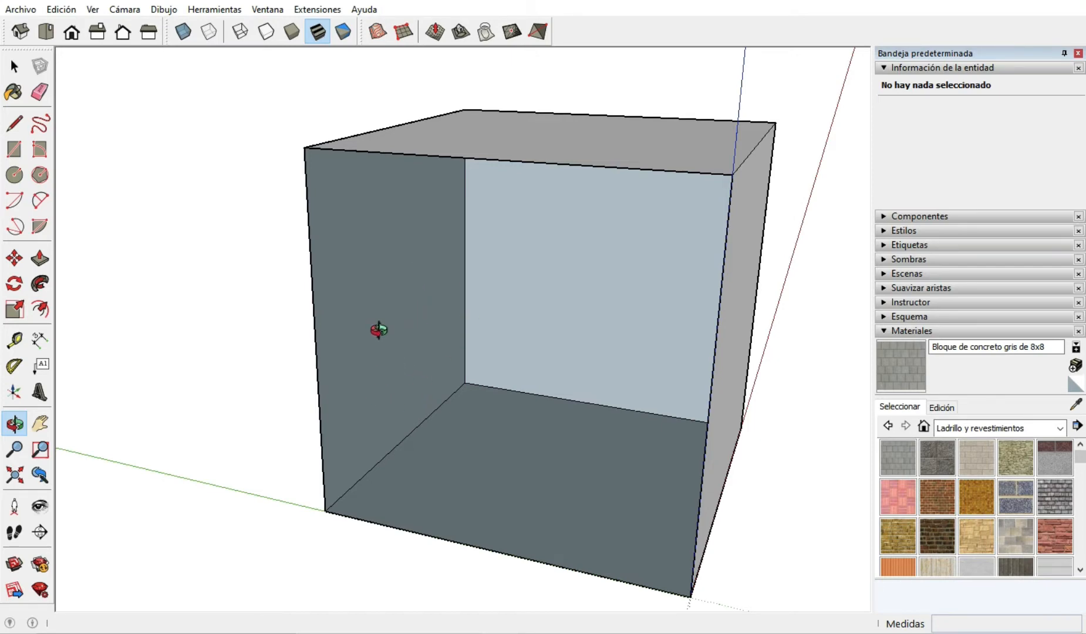
drag(379, 330, 632, 387)
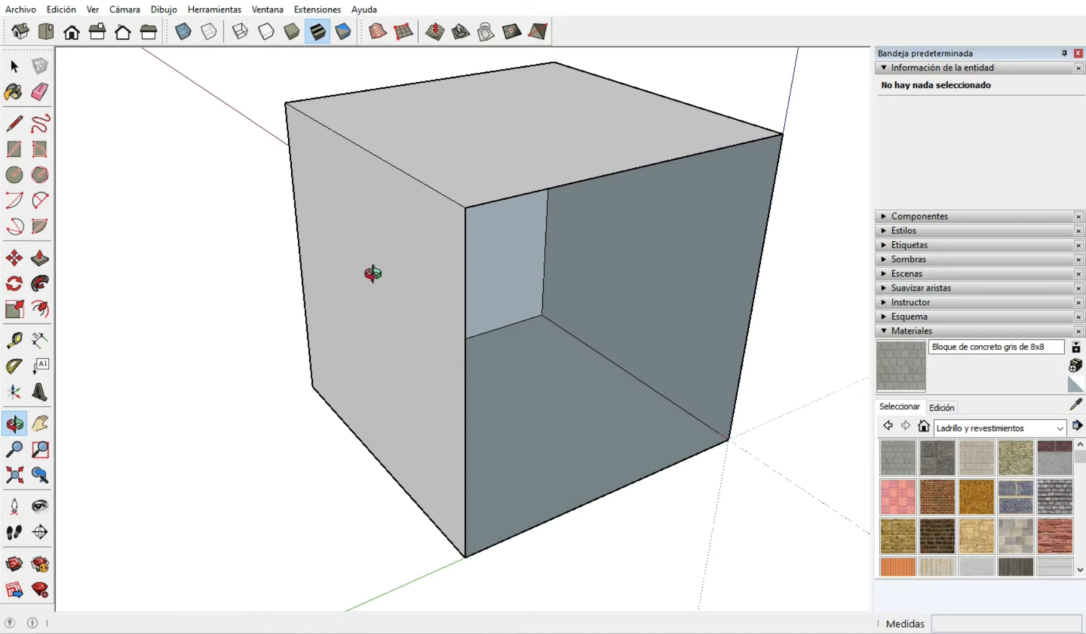
drag(575, 371, 328, 364)
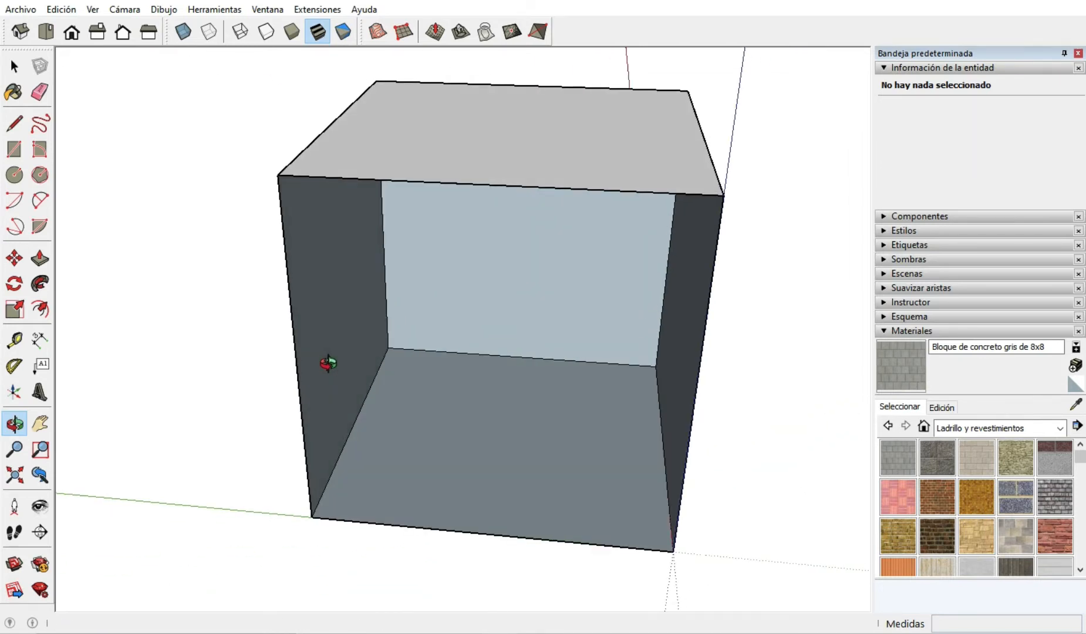
key(space)
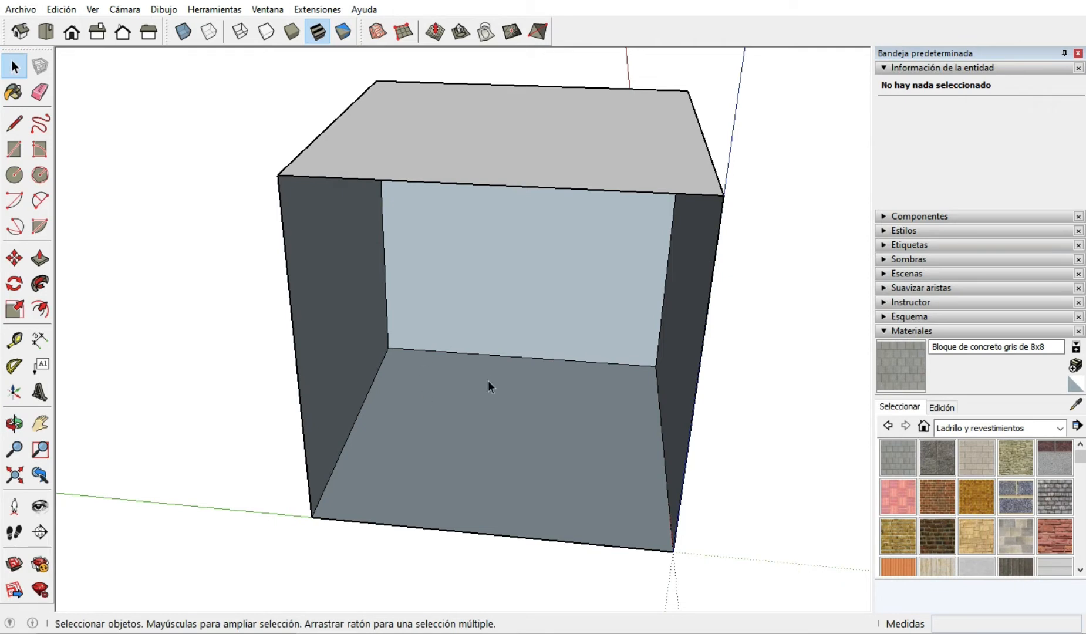
middle_drag(488, 382, 366, 348)
middle_drag(413, 400, 315, 340)
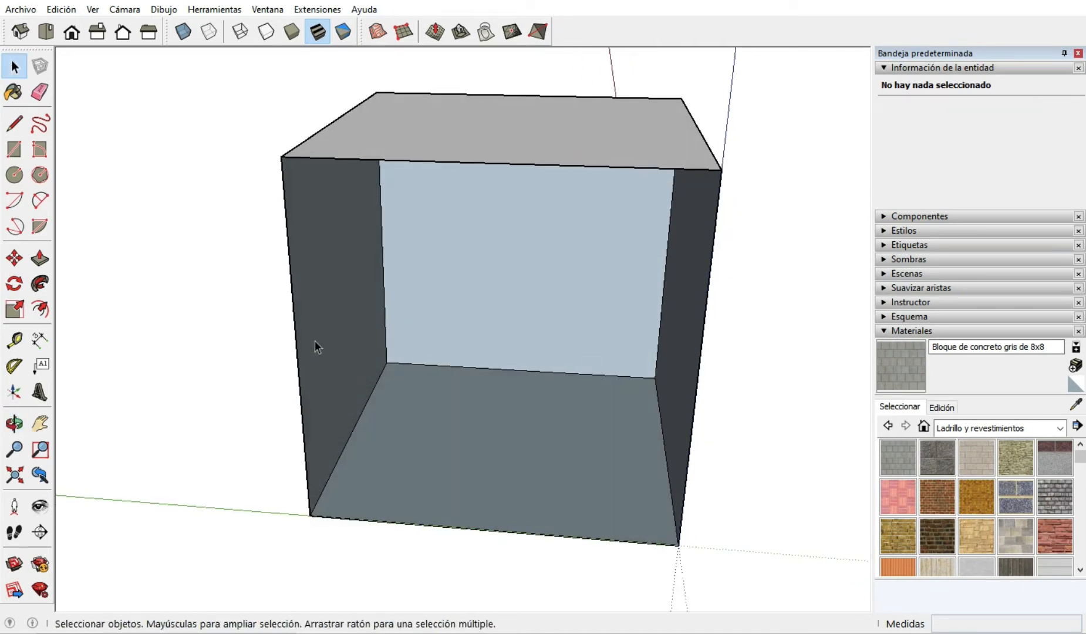
Reverse the open cube's side face opposite the origin, selected together with its edges, and inspect its changed orientation.
double_click(305, 329)
right_click(313, 310)
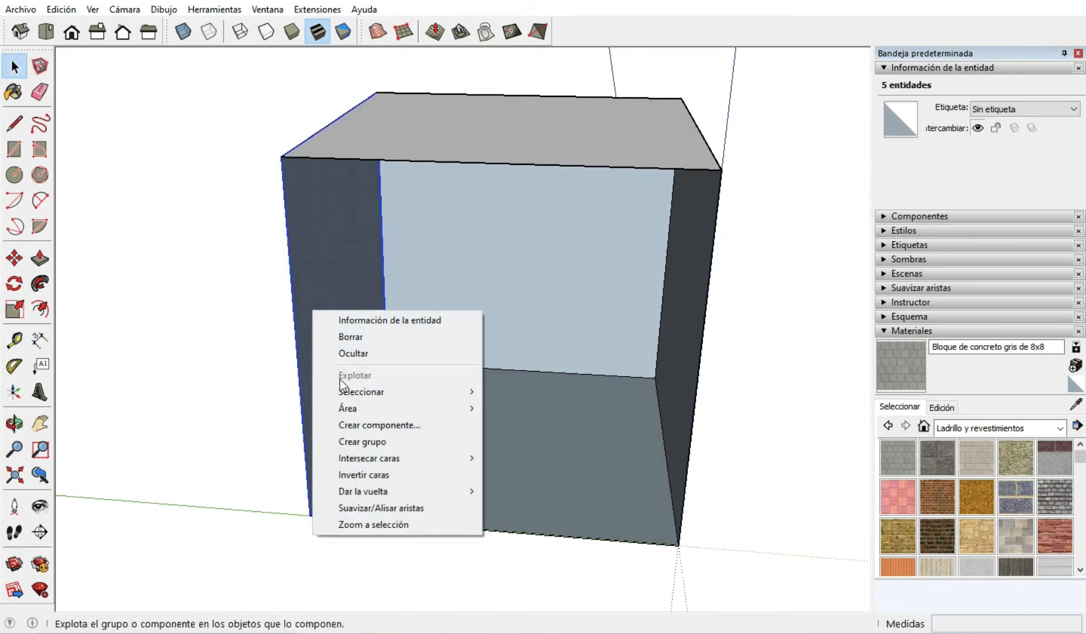
click(381, 475)
middle_drag(380, 472, 342, 422)
click(693, 516)
Reverse the same side face again to restore its original orientation, clear the selection and check its outer side.
right_click(304, 353)
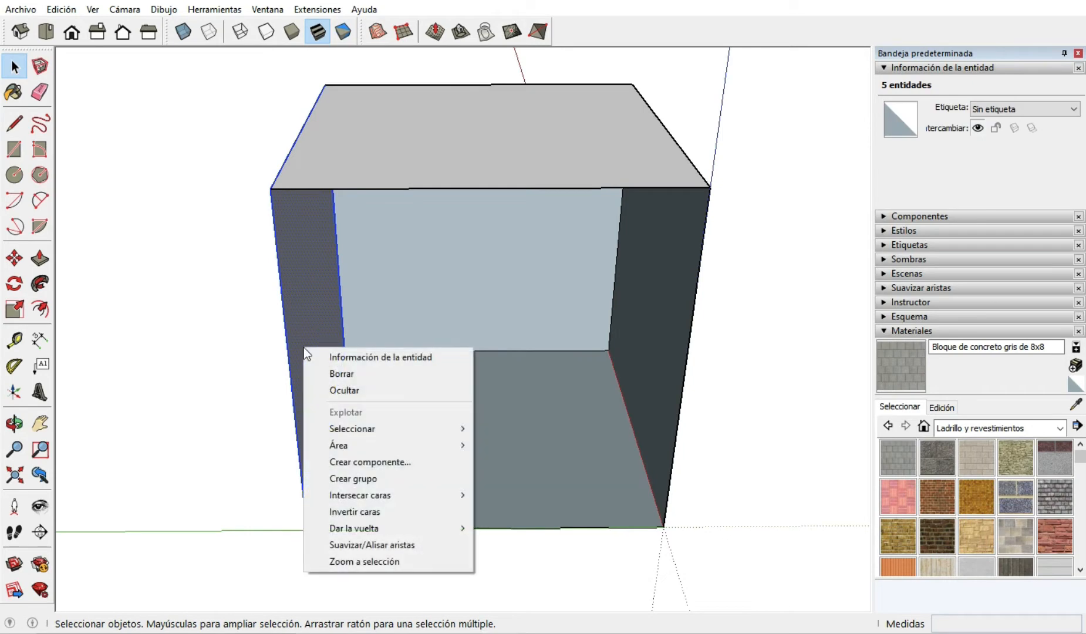
click(379, 512)
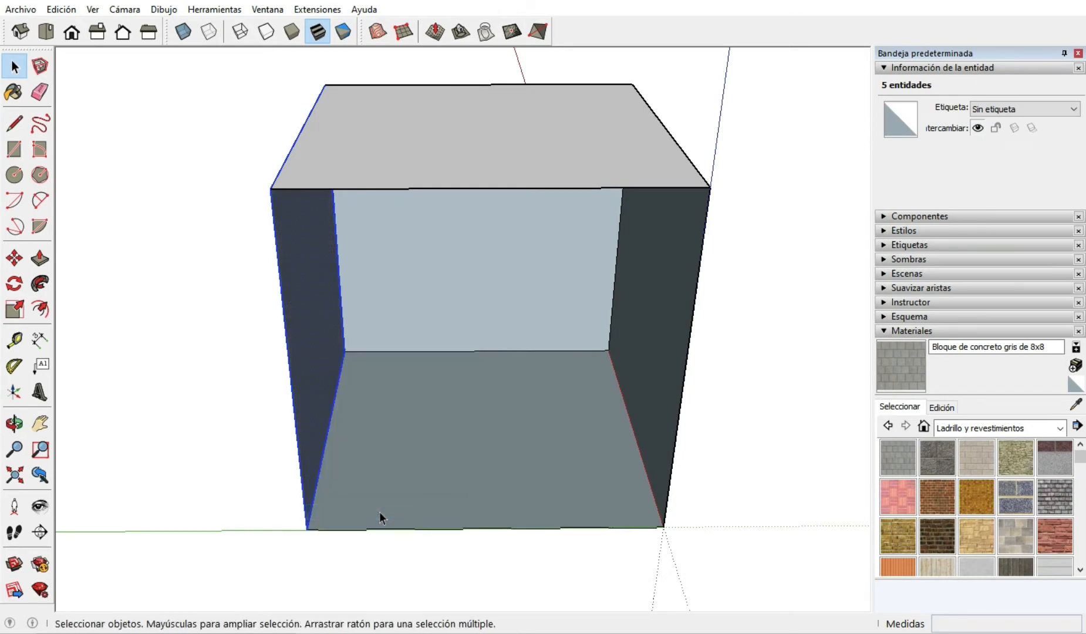
middle_drag(380, 513, 98, 298)
click(98, 298)
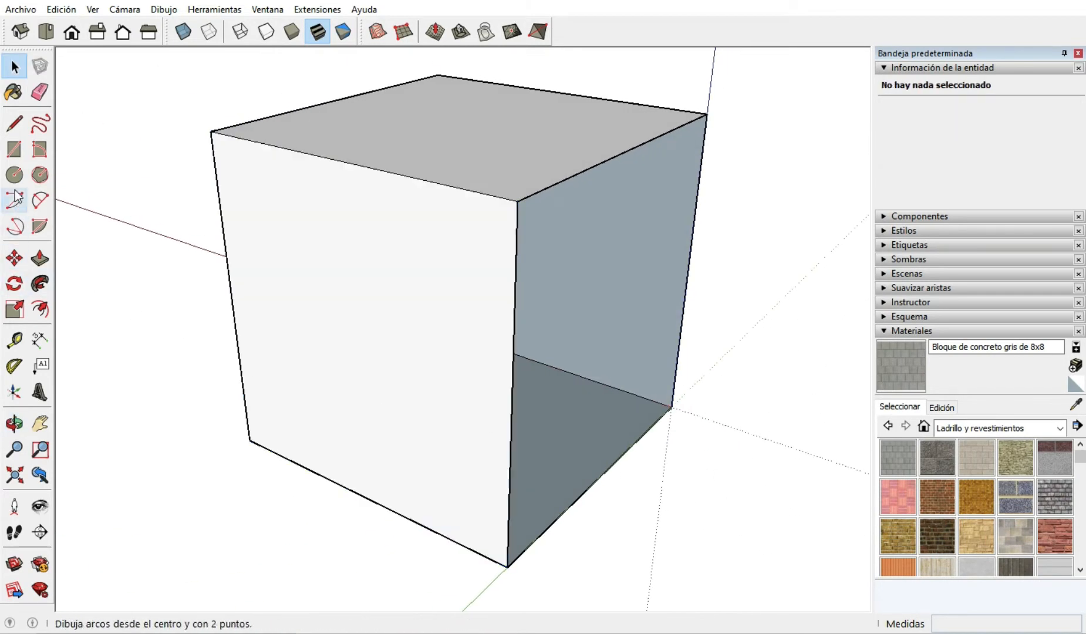
Close the cube's open side along the green axis by retracing its 10 m vertical edge away from the origin with the Line tool.
click(14, 123)
mouse_move(488, 335)
middle_down()
mouse_move(520, 382)
mouse_move(517, 411)
middle_up()
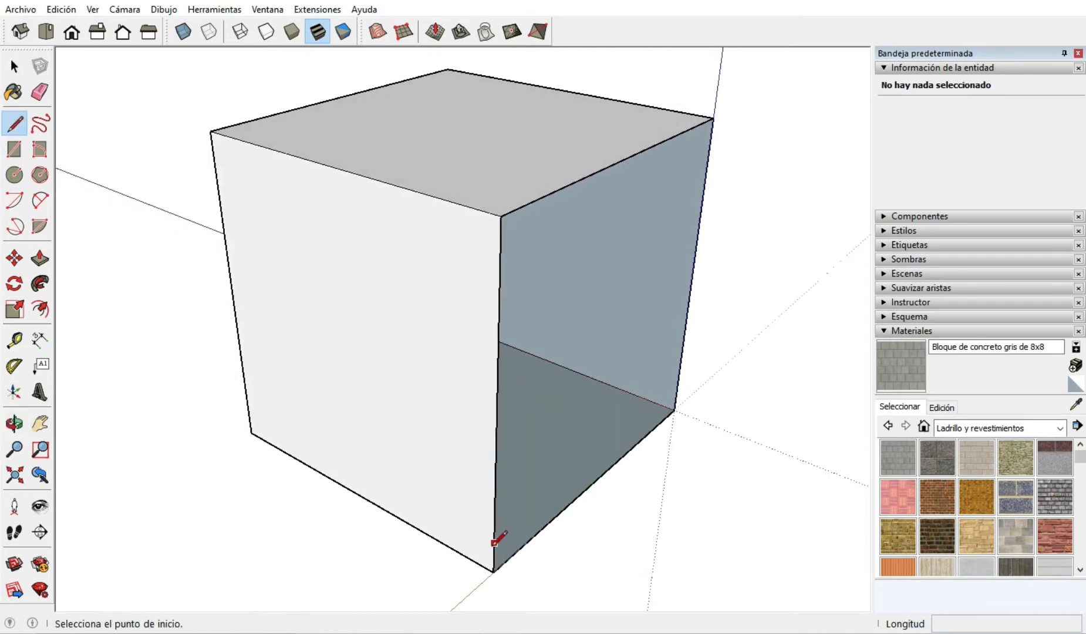
click(499, 570)
click(498, 210)
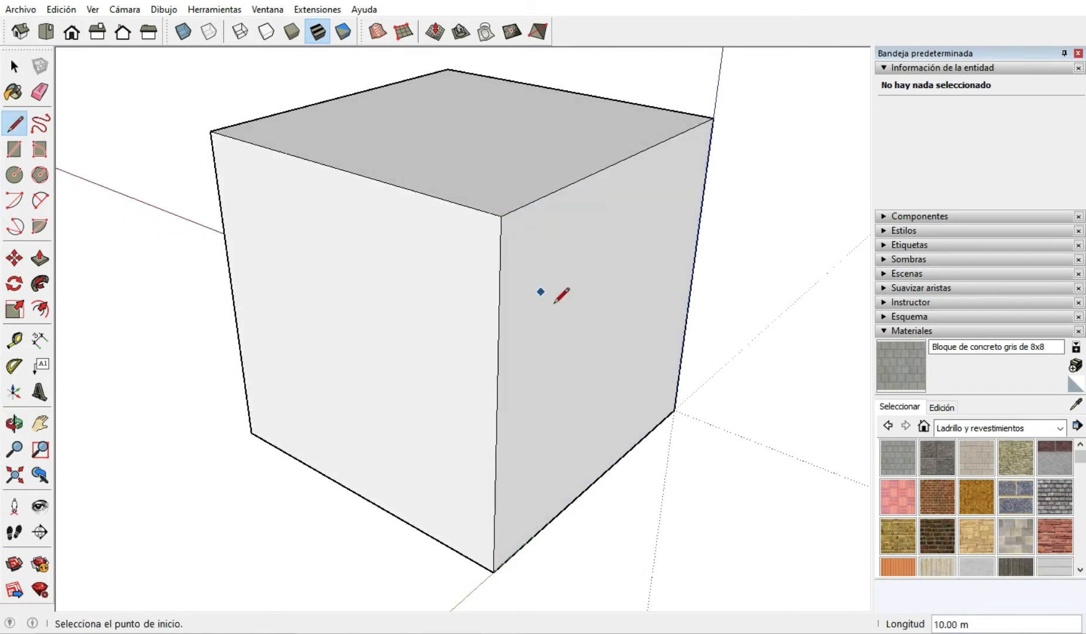
Paint the rebuilt face along the green axis with the brick-and-cladding material Bloque de concreto áspero cuadrado.
scroll(405, 226, down, 3)
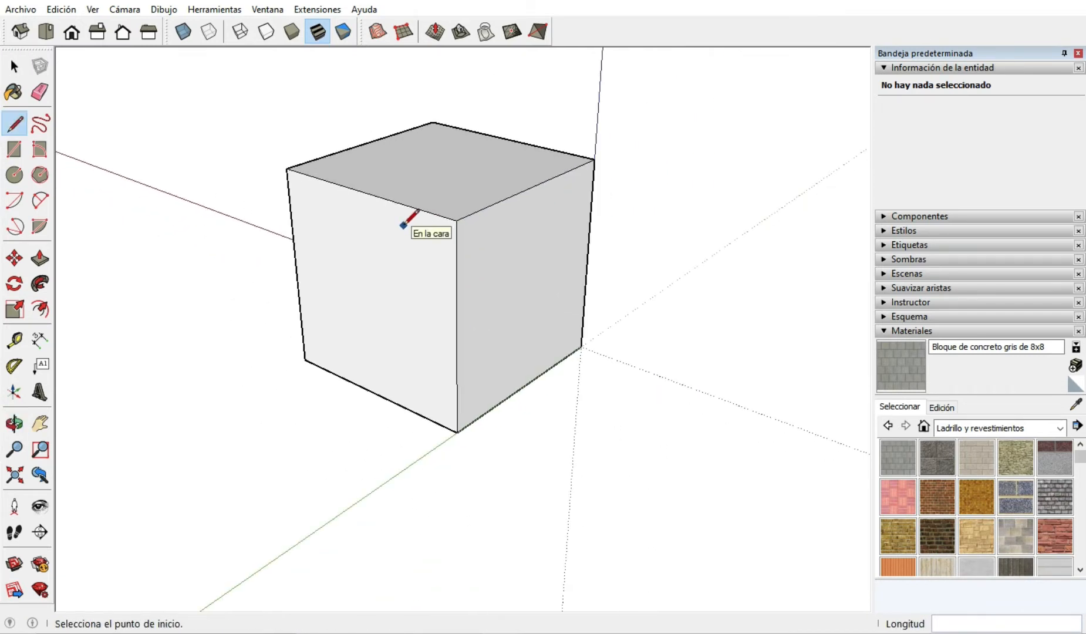
click(939, 461)
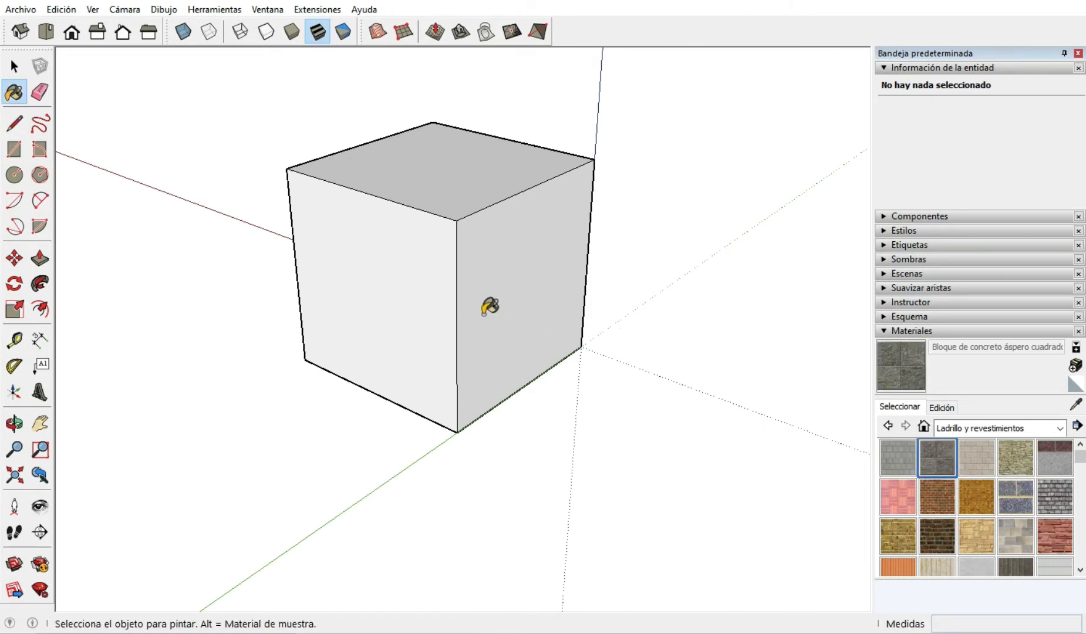
click(485, 311)
scroll(488, 308, down, 2)
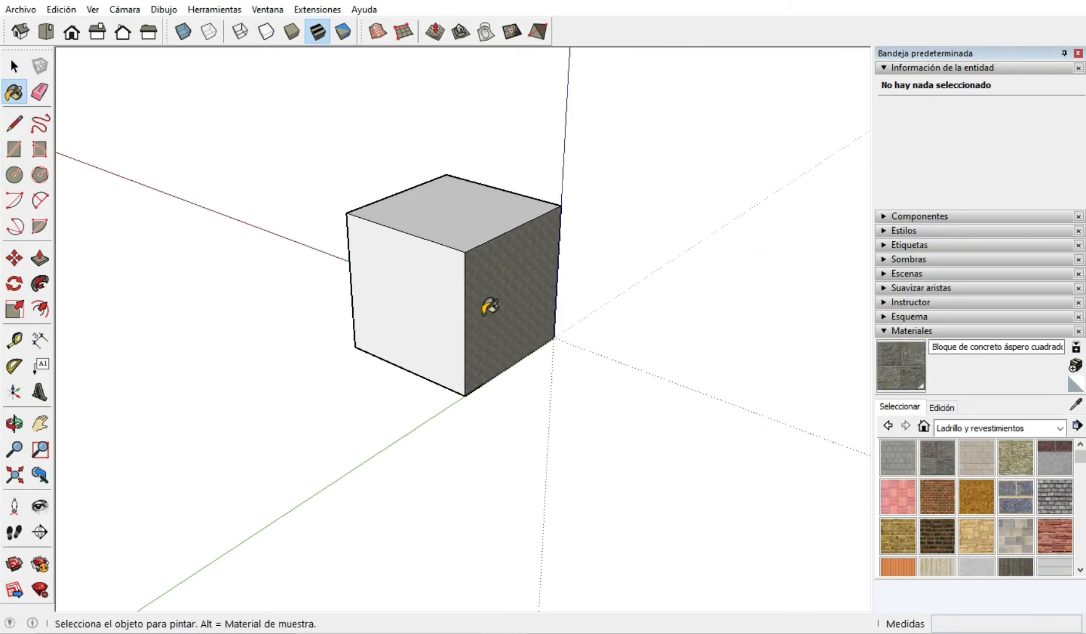
Collapse the entity information and edit the rough concrete material's RGB colour, setting its red value to 164.
click(885, 69)
scroll(544, 304, up, 5)
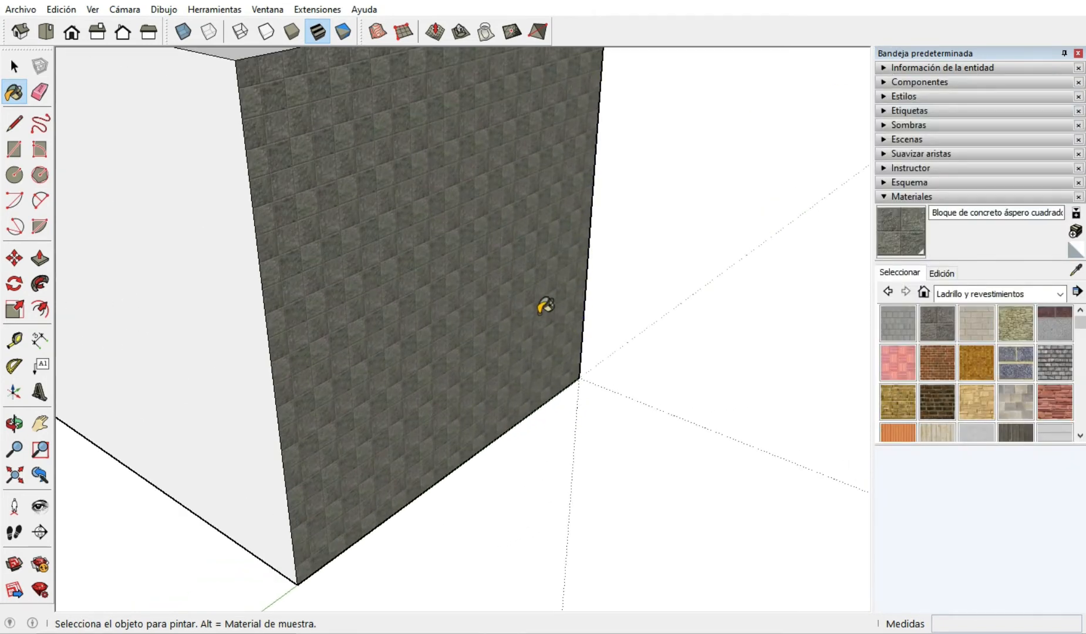
scroll(545, 306, down, 2)
scroll(413, 204, up, 1)
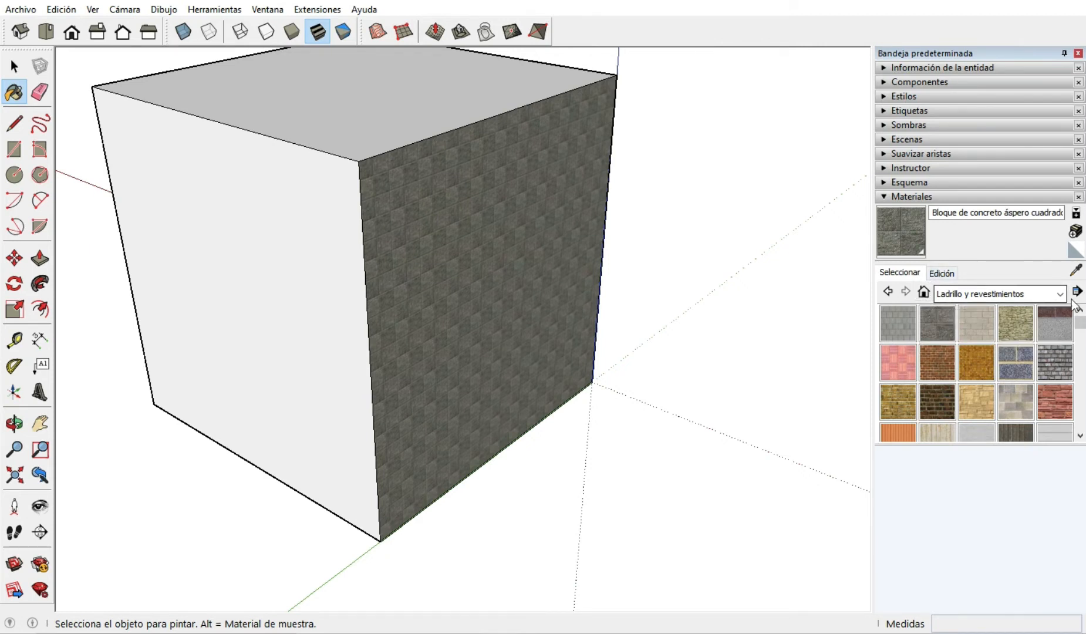
click(941, 273)
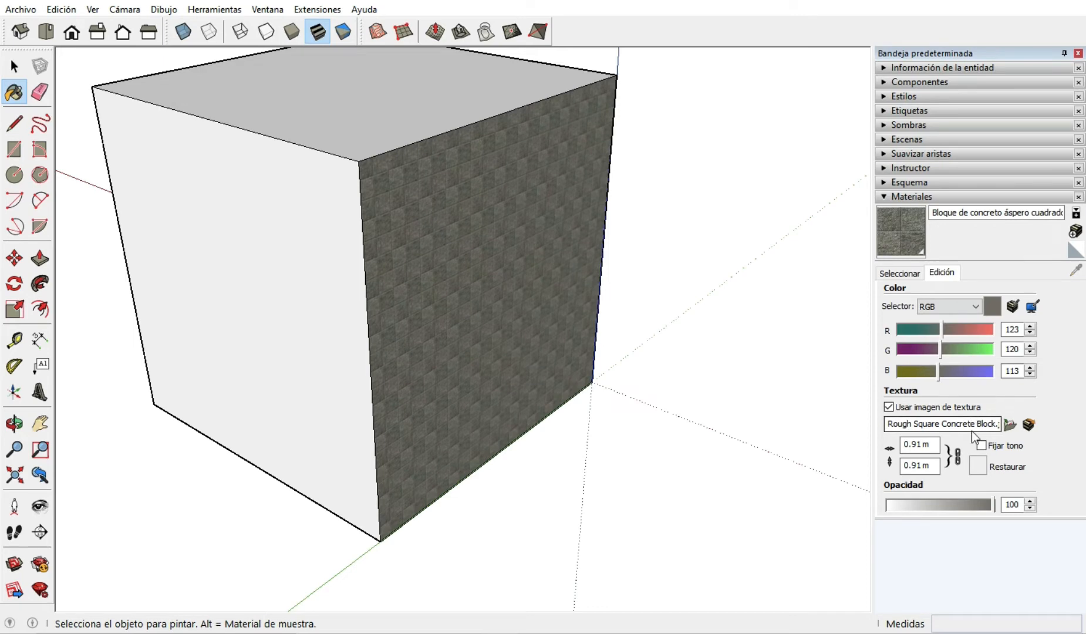
scroll(369, 401, up, 3)
scroll(410, 410, down, 3)
scroll(366, 359, up, 3)
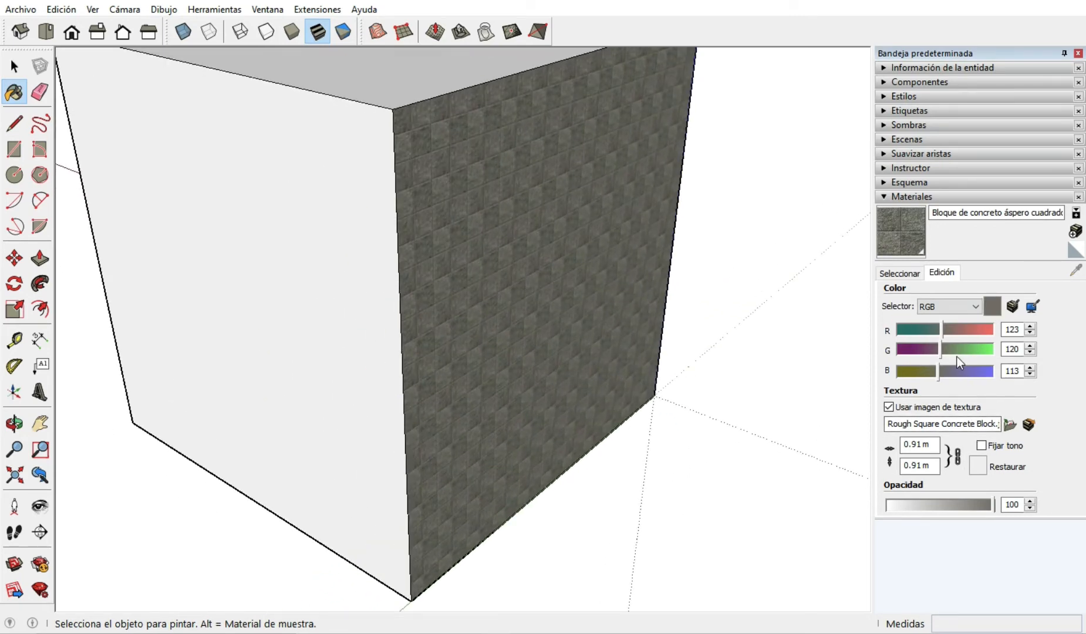
mouse_move(941, 331)
mouse_down()
mouse_move(910, 333)
mouse_move(958, 331)
mouse_up()
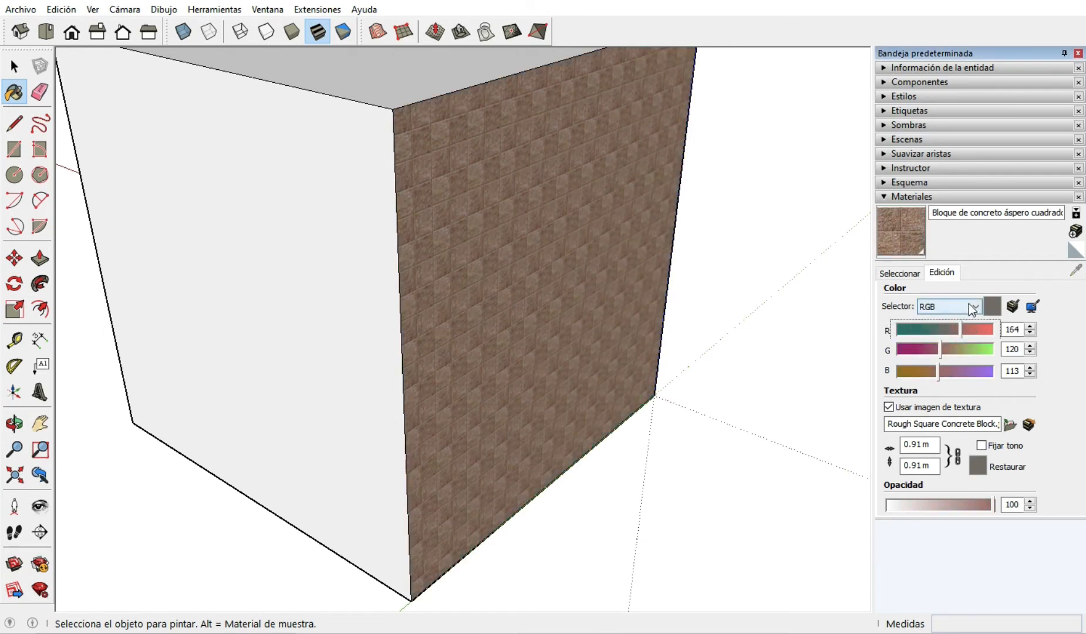
Switch the concrete material's colour selector to the colour wheel and shift its tint to a yellowish green.
click(971, 307)
click(938, 320)
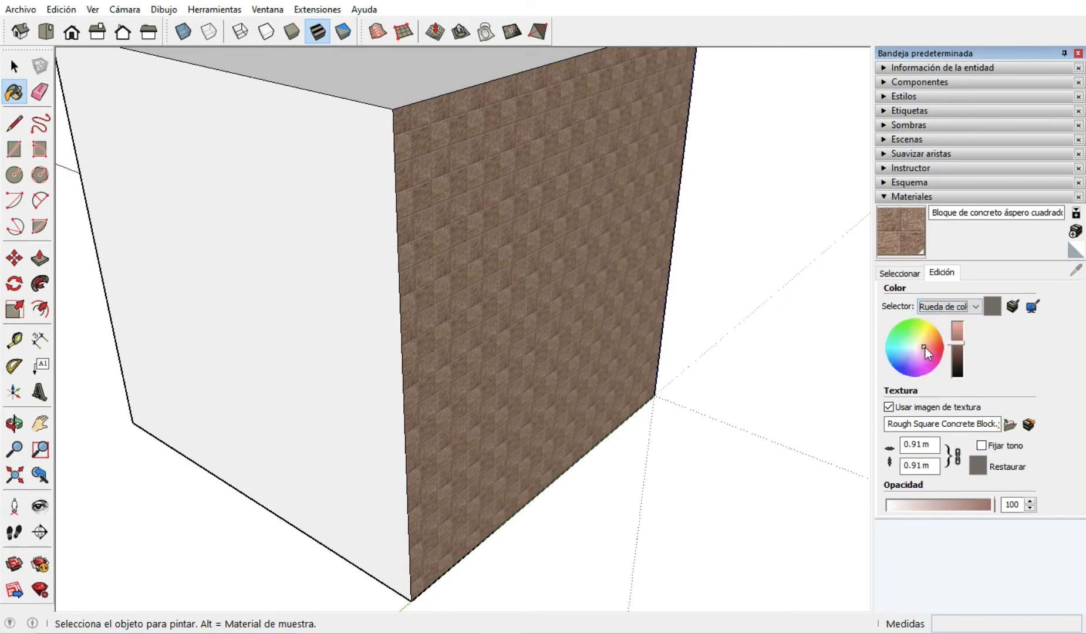
mouse_move(926, 351)
mouse_down()
mouse_move(919, 330)
mouse_move(954, 343)
mouse_move(956, 327)
mouse_move(961, 359)
mouse_move(959, 343)
mouse_move(922, 339)
mouse_up()
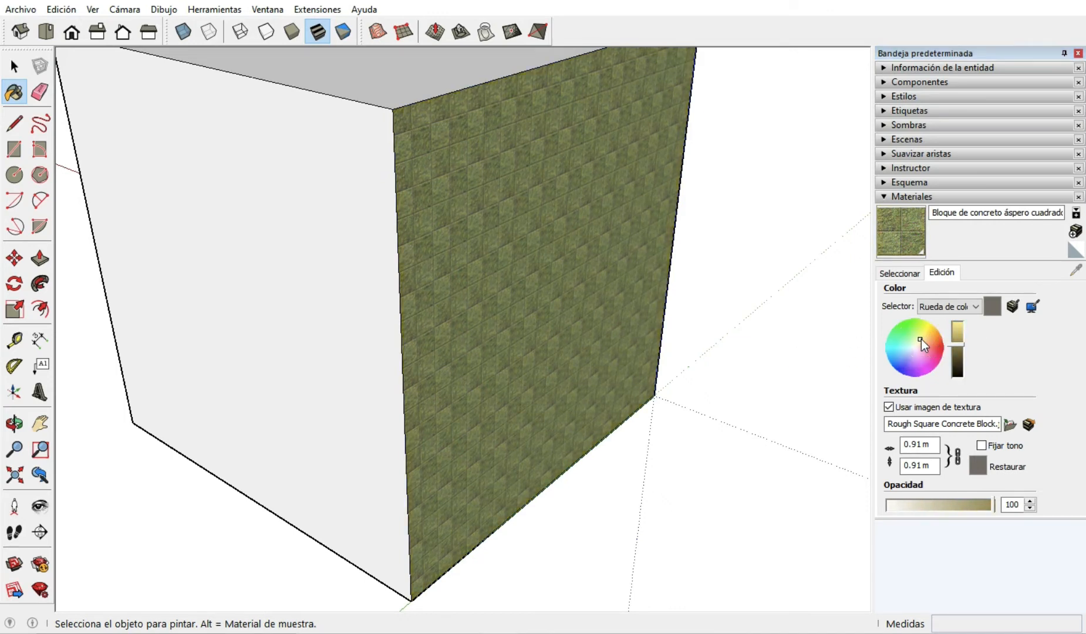
Repaint the concrete face along the green axis with Color A01 from the Colores collection.
click(906, 274)
click(1060, 294)
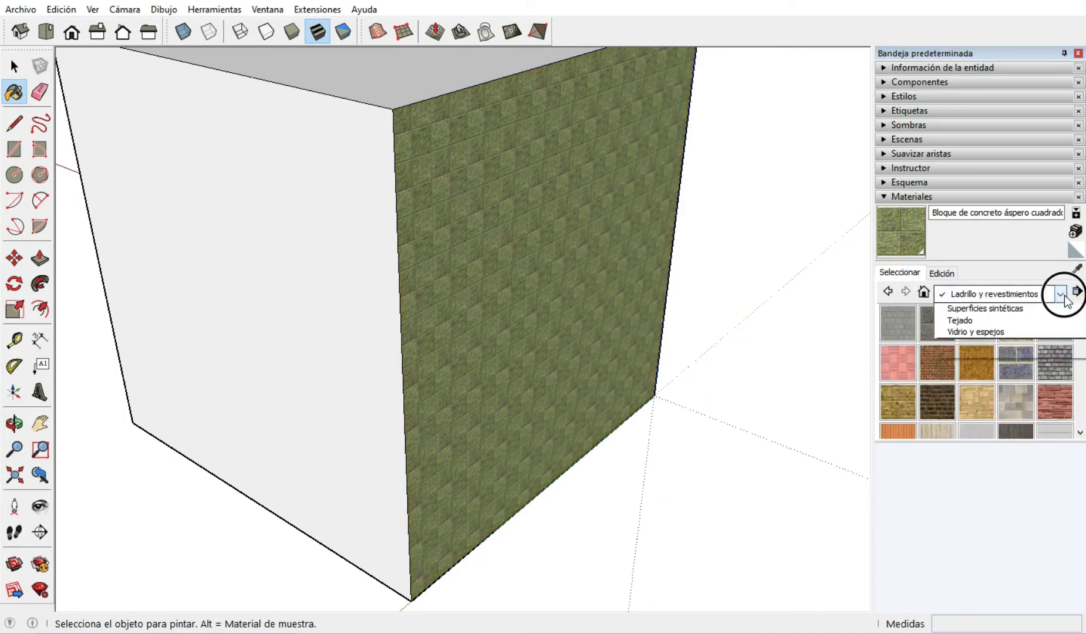
click(959, 346)
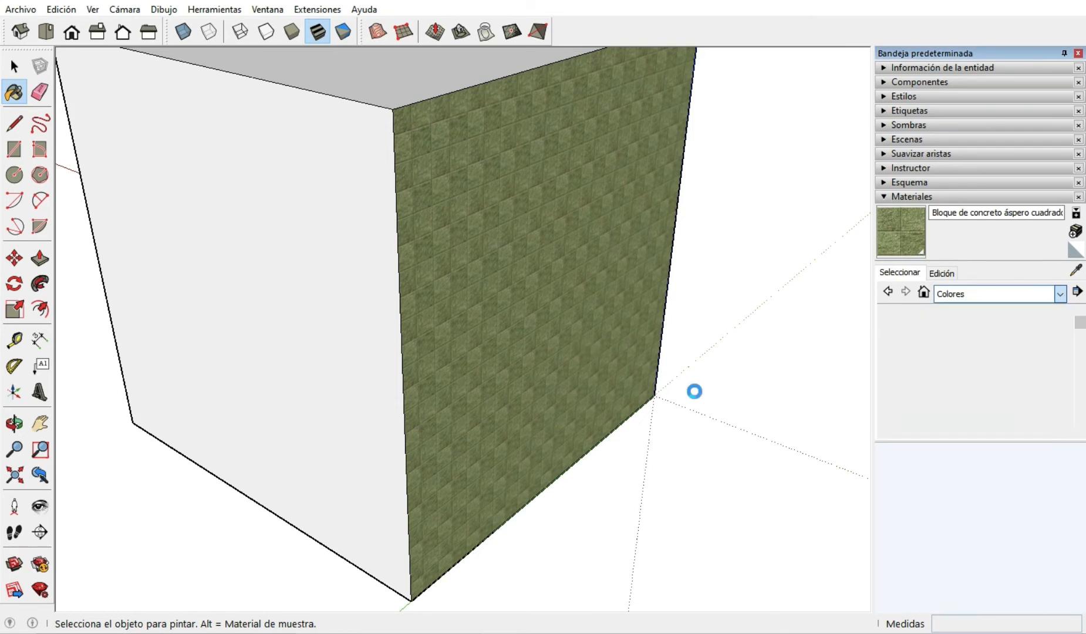
click(898, 324)
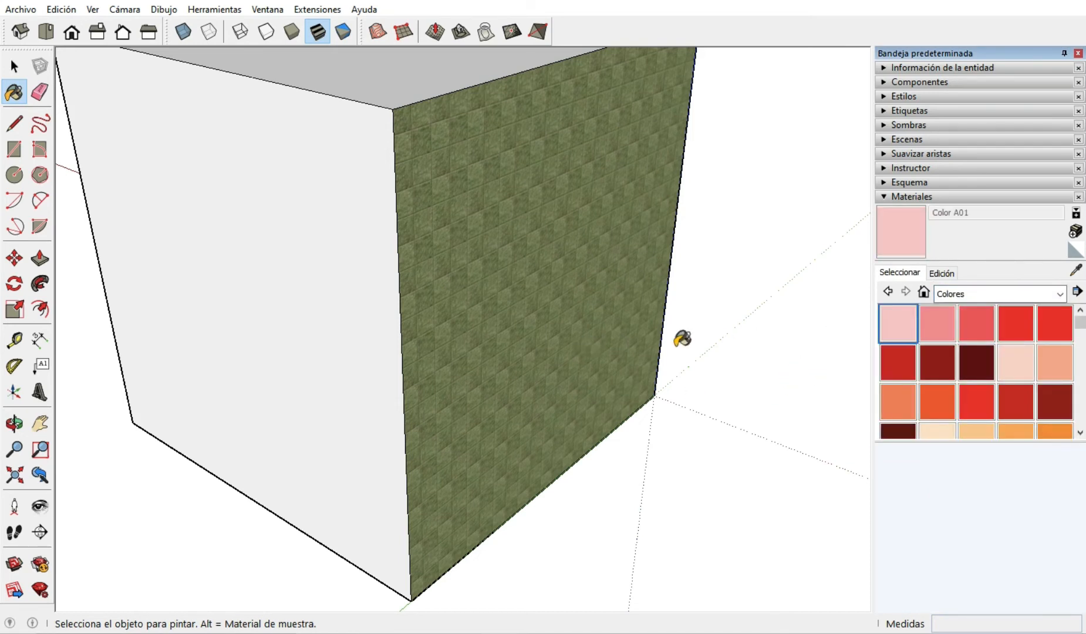
click(499, 326)
Edit Color A01 using the HLS colour selector and set its hue to 30.
click(942, 273)
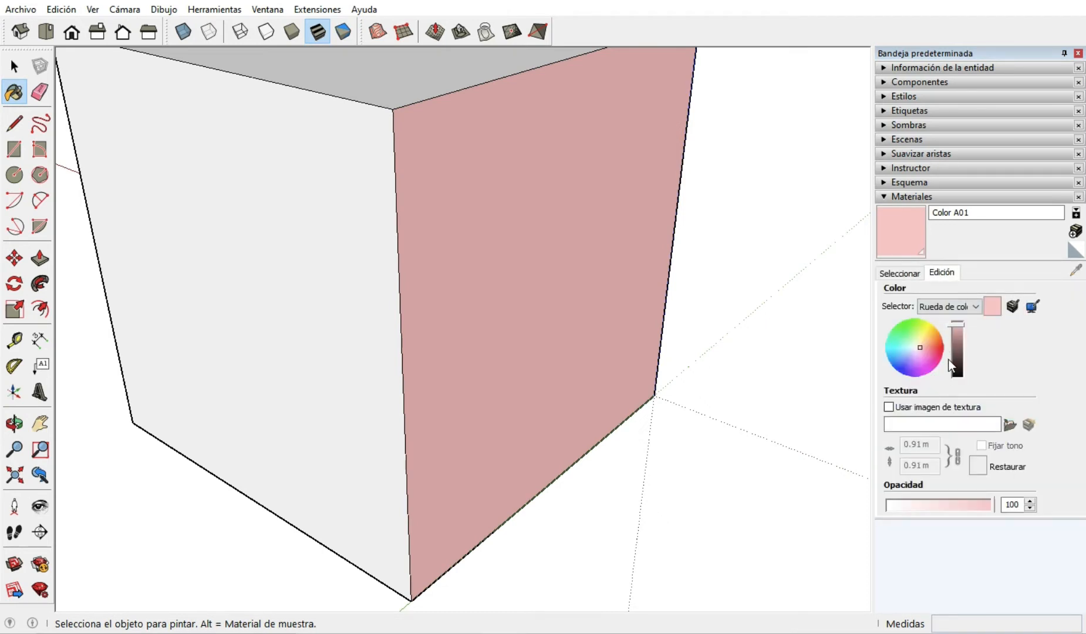
click(974, 306)
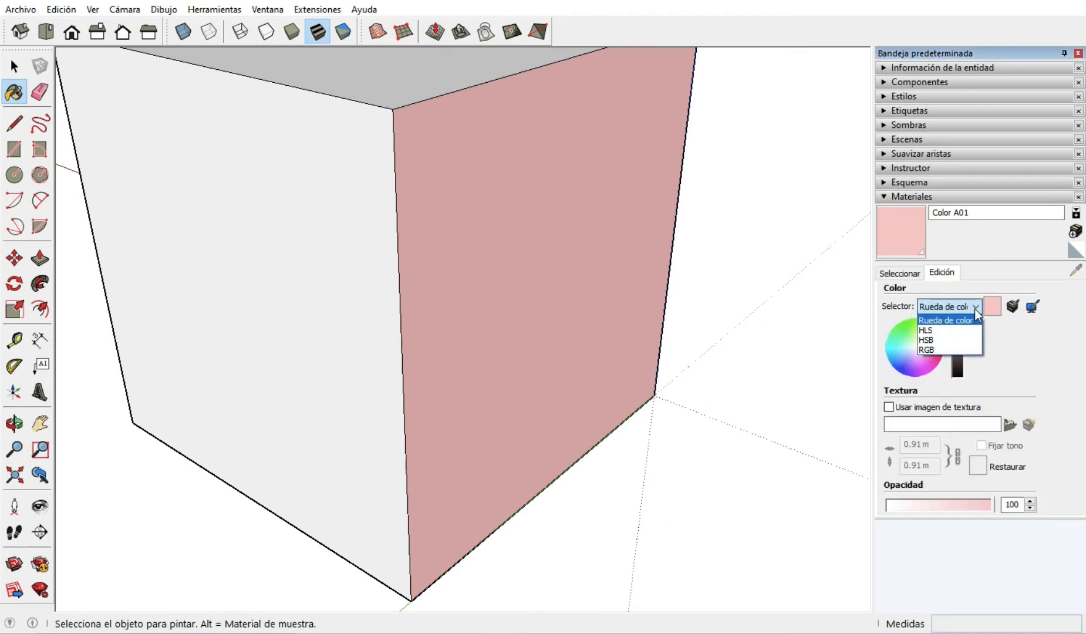
click(931, 330)
mouse_move(902, 330)
mouse_down()
mouse_move(949, 329)
mouse_move(908, 333)
mouse_up()
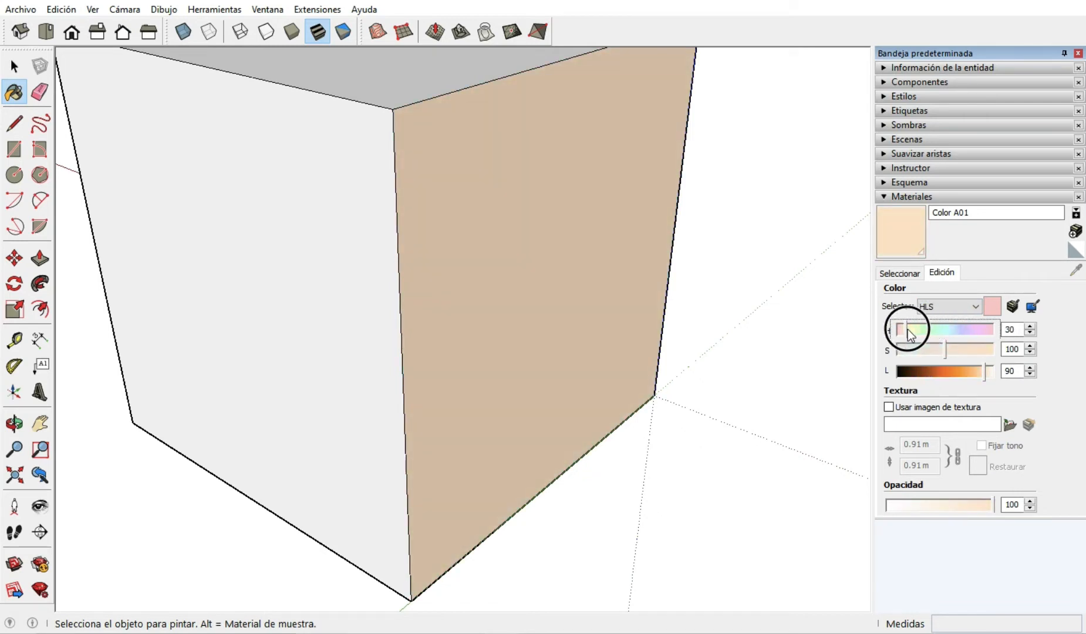
click(977, 306)
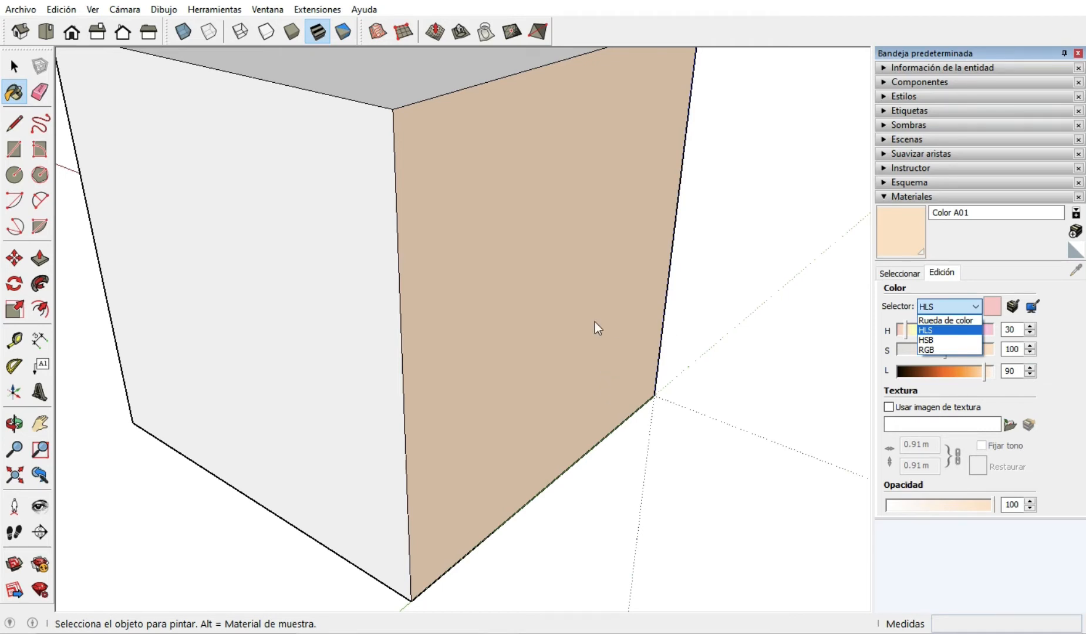
click(933, 349)
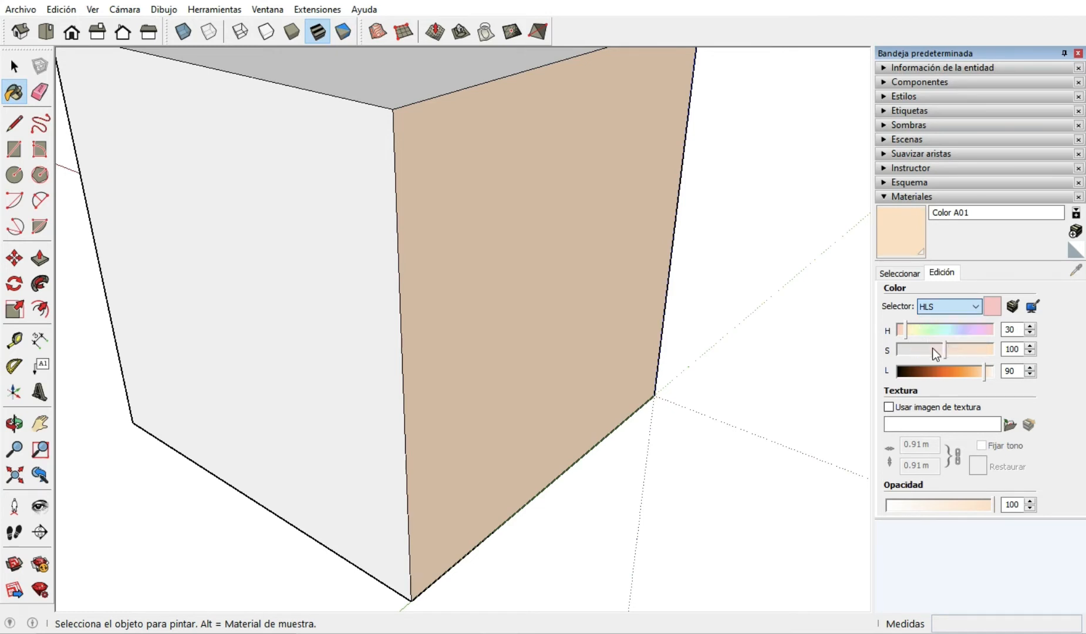
Switch Color A01's colour selector to RGB and check its red, green and blue value fields.
click(1014, 328)
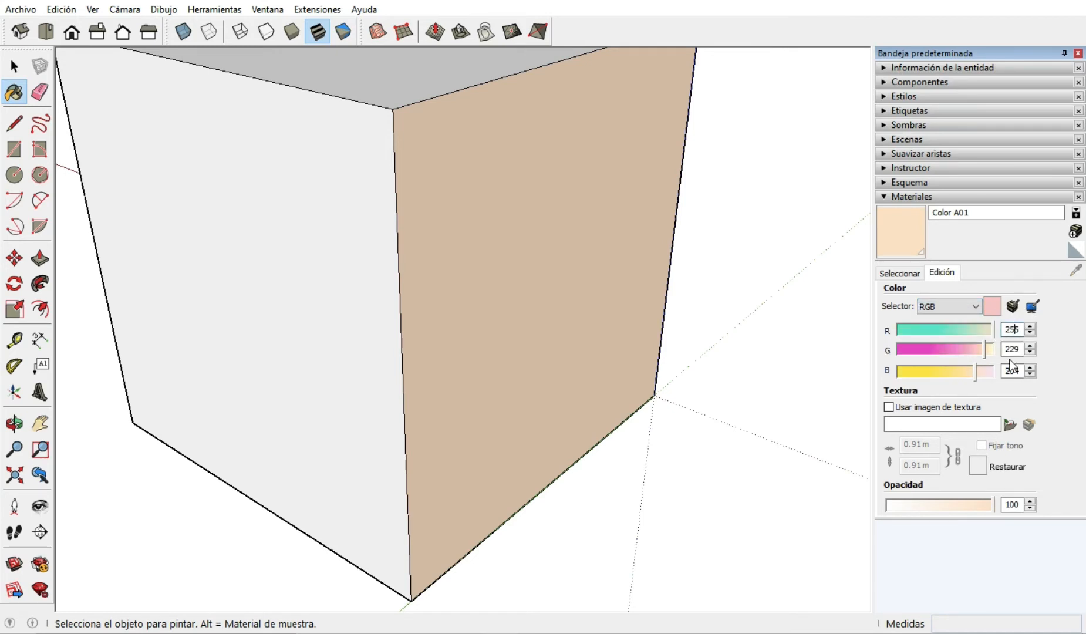
double_click(1008, 349)
click(1015, 371)
click(965, 311)
click(928, 354)
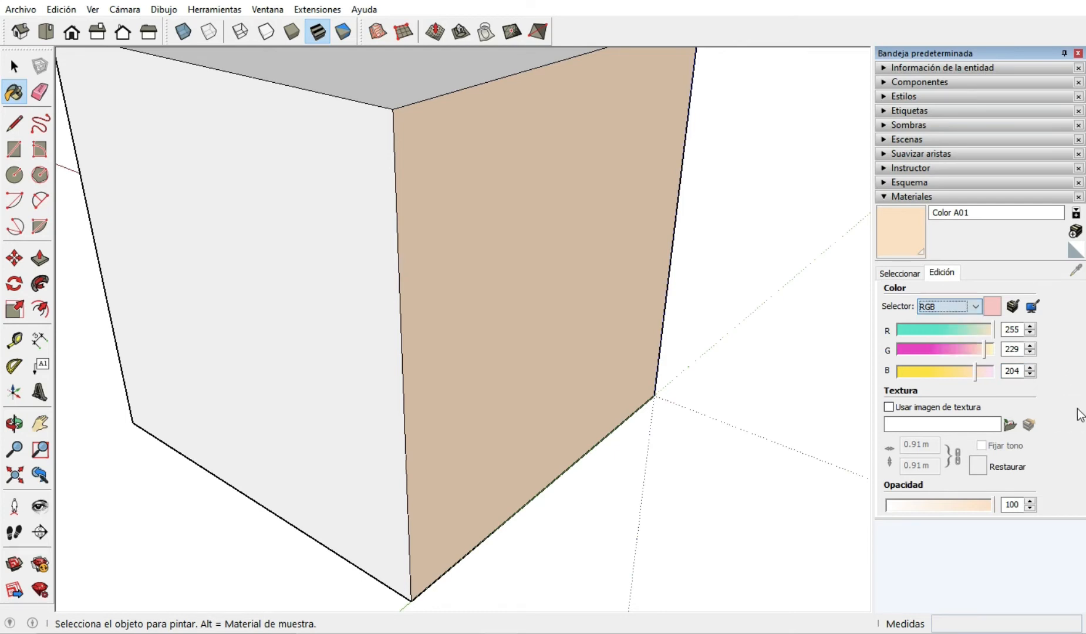
Paint the cube's top face and its remaining unpainted side faces with Color A01.
scroll(605, 297, down, 5)
scroll(607, 351, up, 3)
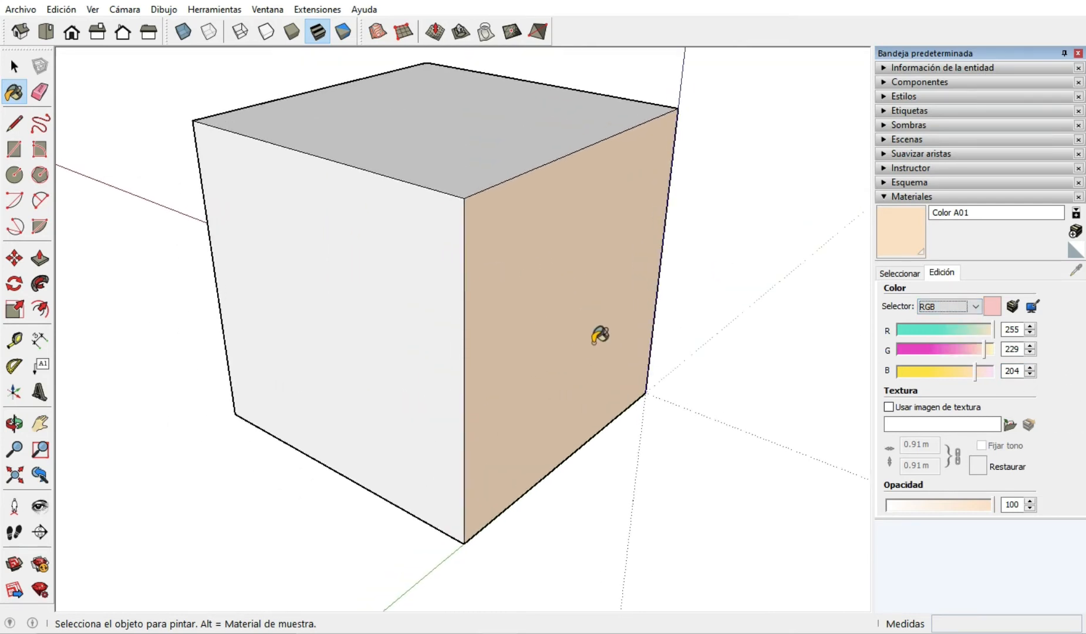
click(299, 254)
middle_drag(343, 236, 412, 339)
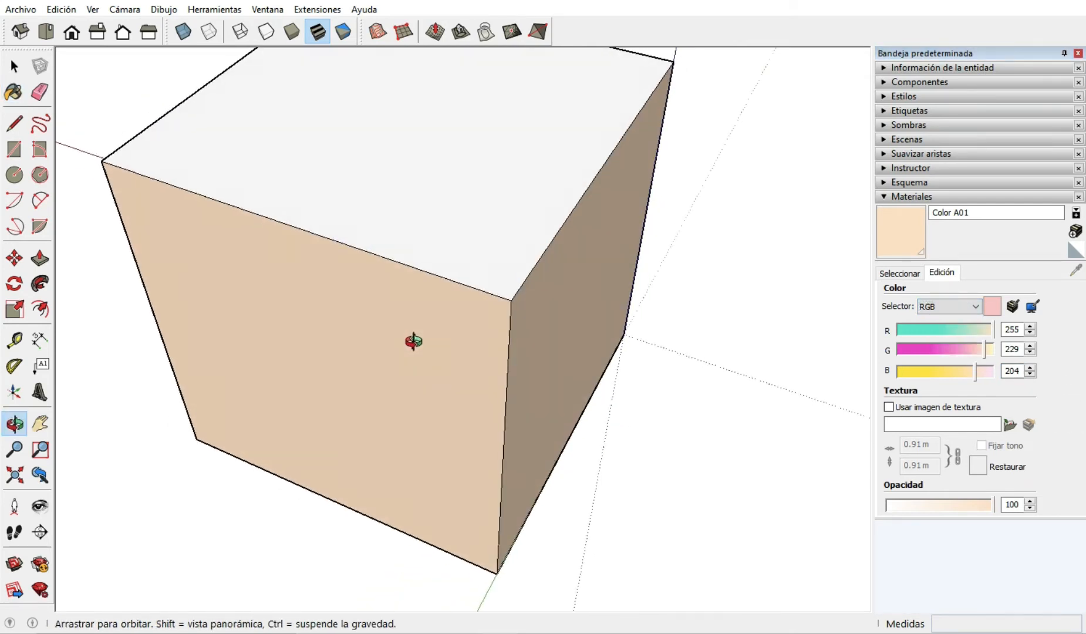
click(477, 138)
scroll(606, 247, down, 5)
mouse_move(606, 247)
middle_down()
mouse_move(685, 227)
mouse_move(407, 223)
middle_up()
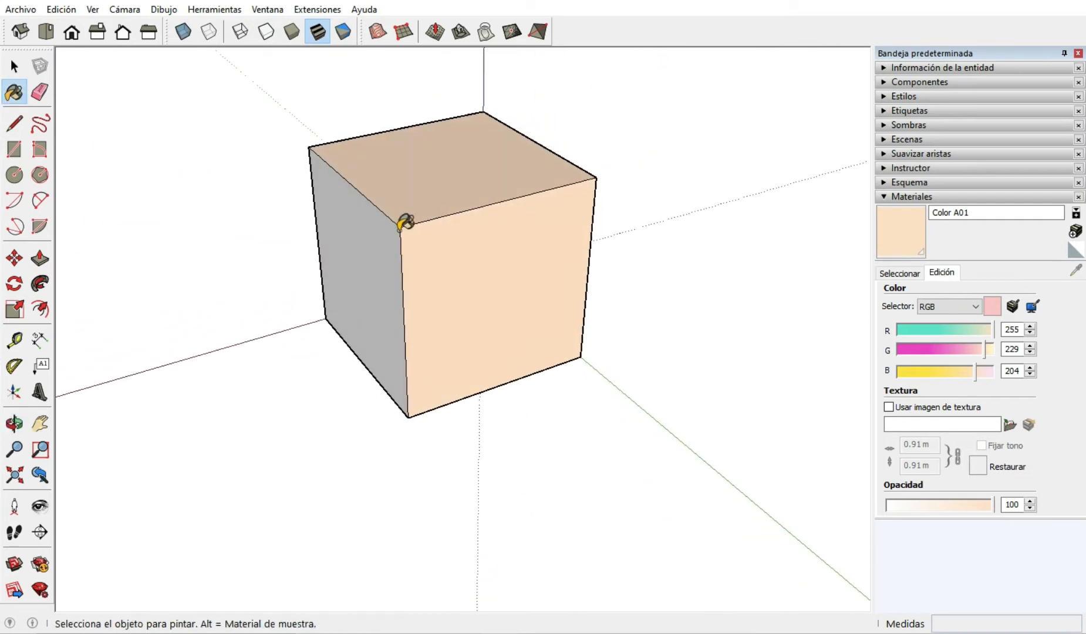
click(368, 242)
mouse_move(566, 244)
middle_down()
mouse_move(436, 252)
mouse_move(266, 299)
middle_up()
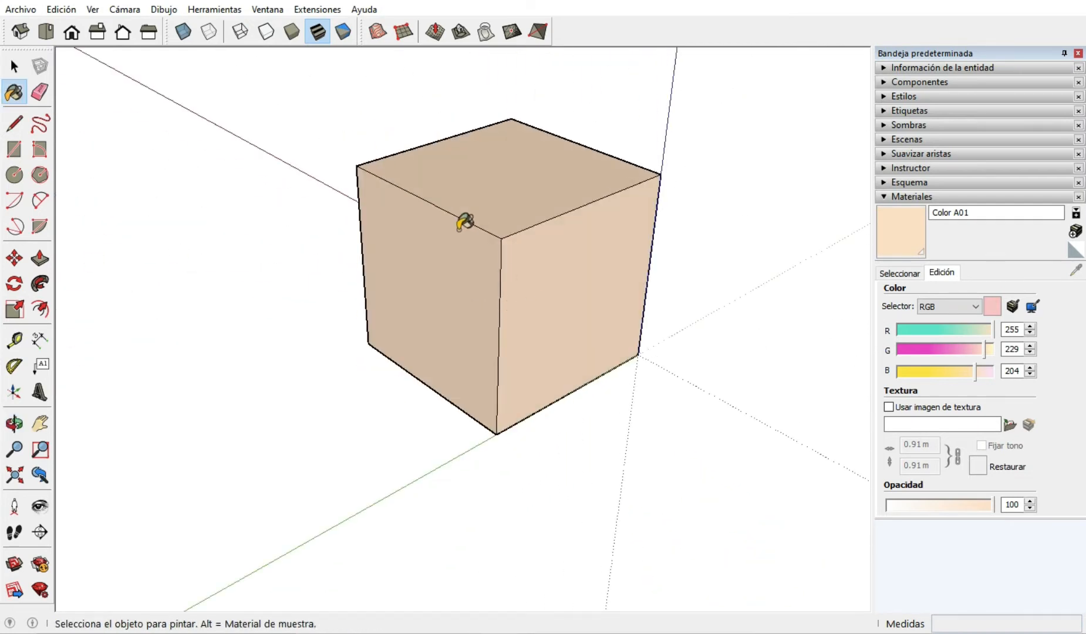
Set Color A01's red value to 215 to shift the painted faces to a pale green.
scroll(458, 214, down, 4)
scroll(514, 232, up, 4)
scroll(515, 232, up, 2)
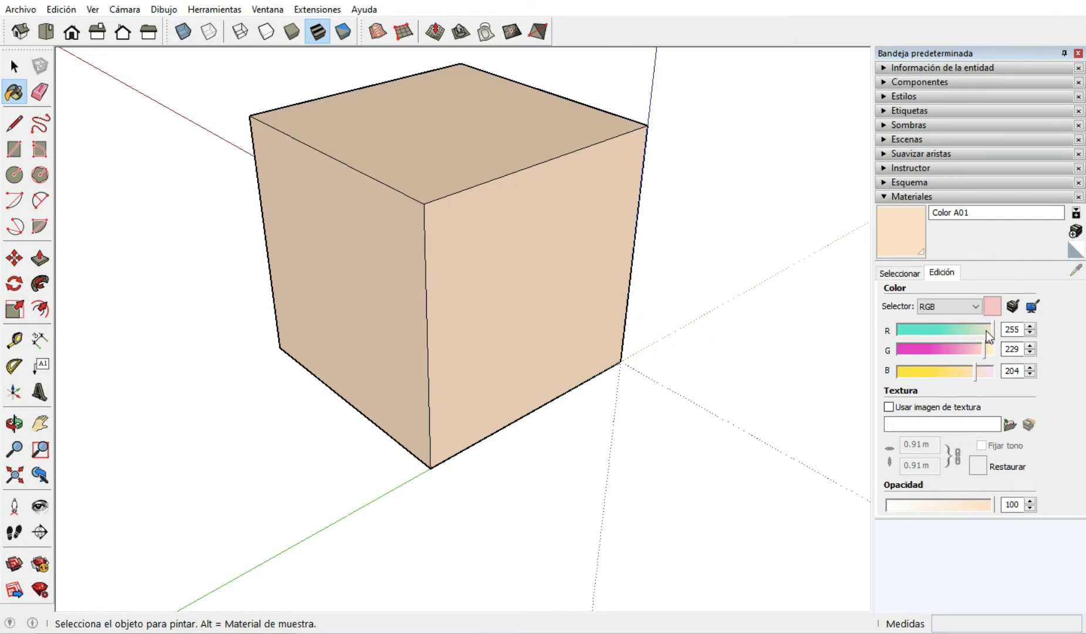
mouse_move(986, 331)
mouse_down()
mouse_move(929, 335)
mouse_move(976, 332)
mouse_up()
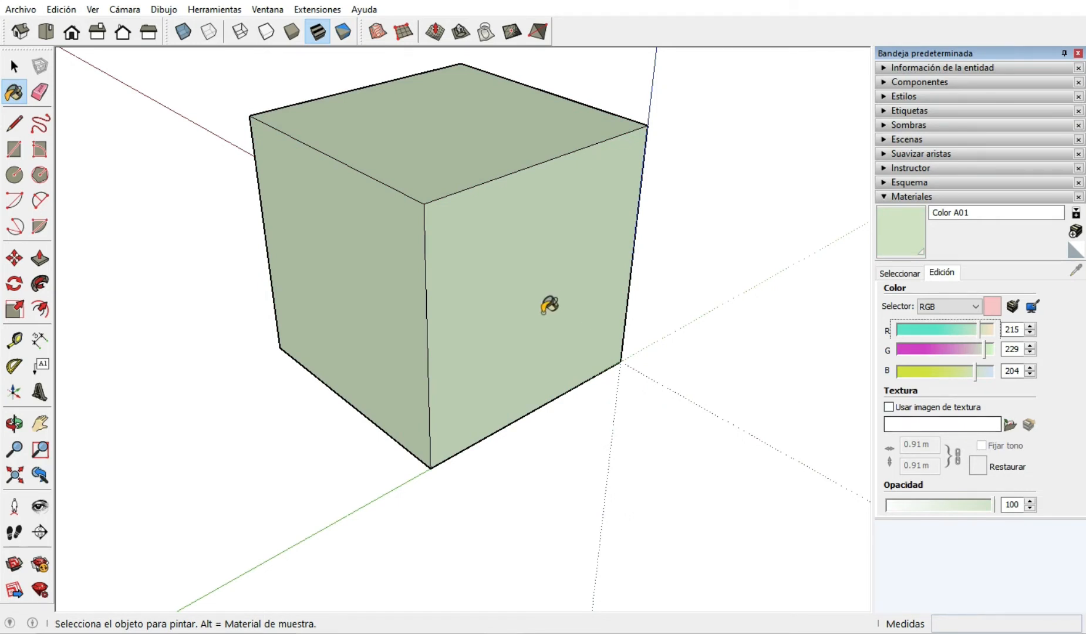
scroll(522, 299, down, 3)
scroll(522, 300, up, 5)
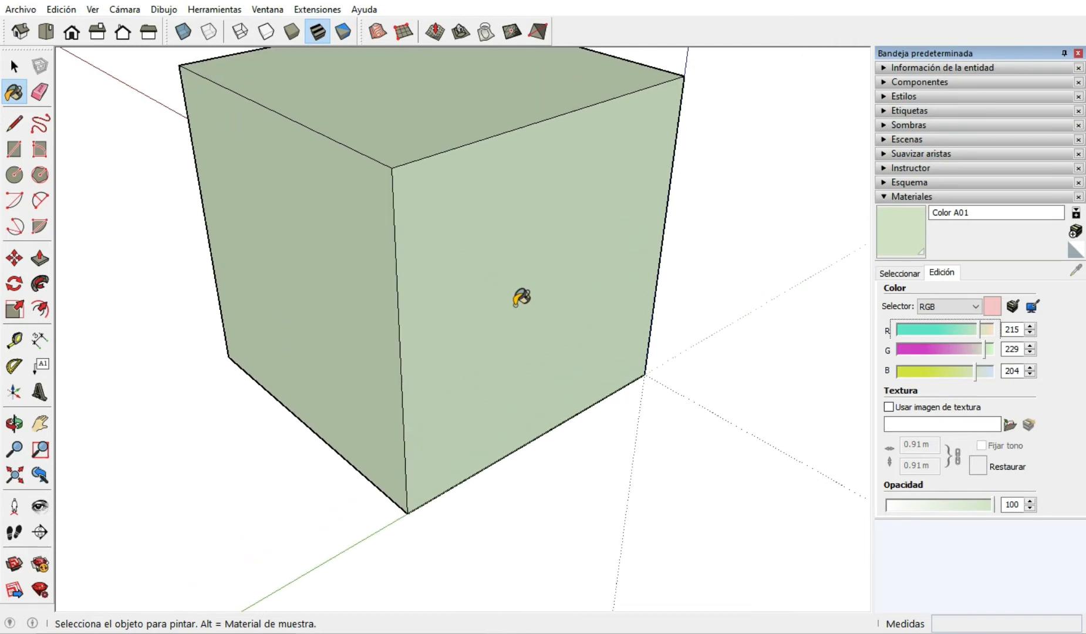
click(889, 408)
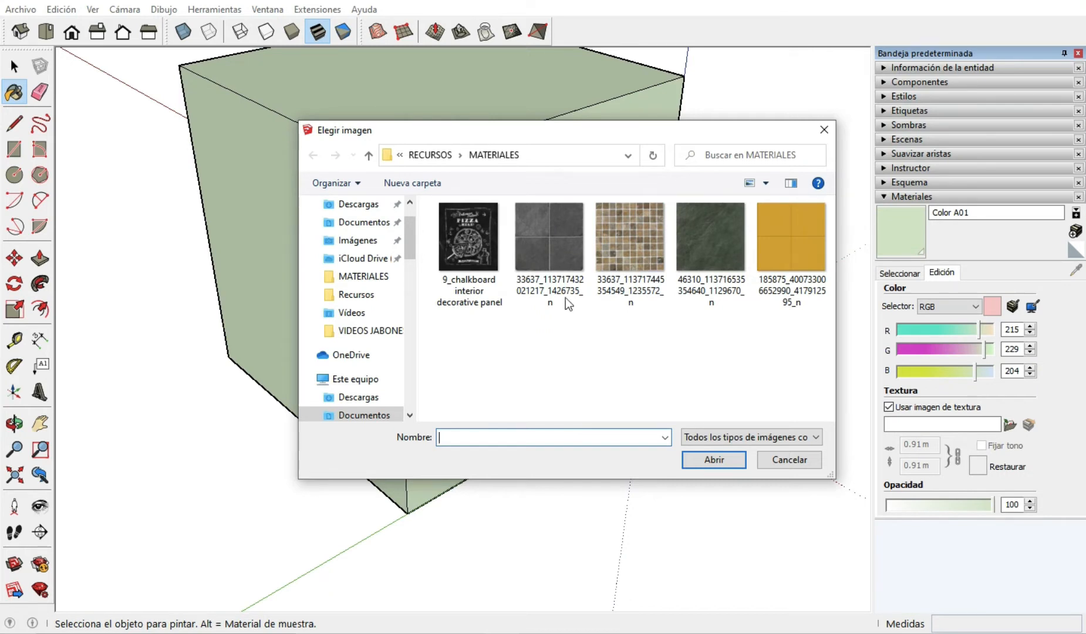
click(546, 239)
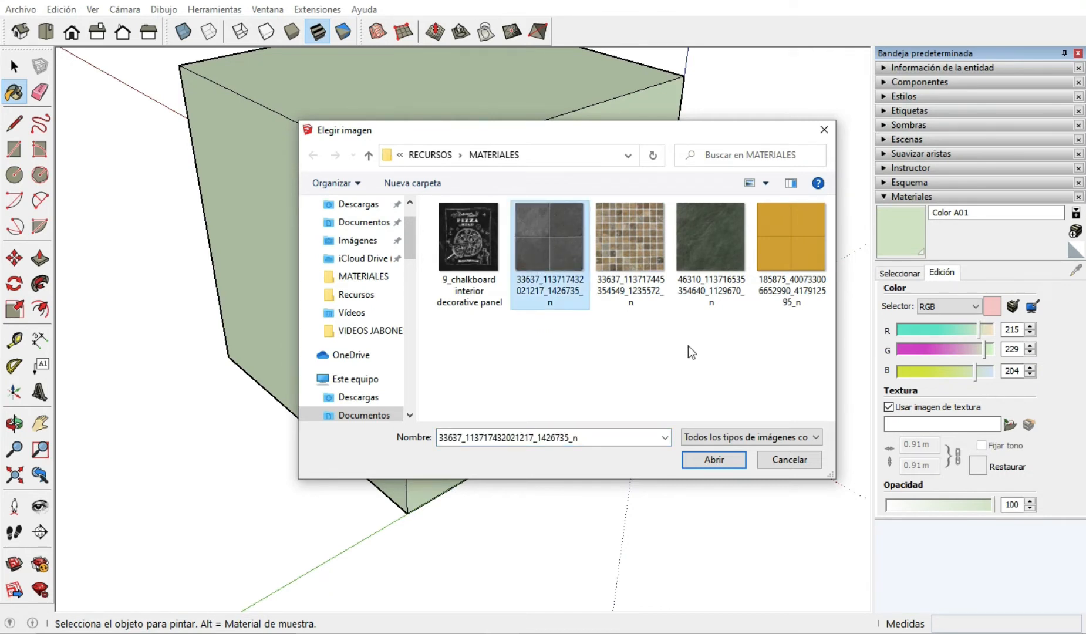
click(712, 459)
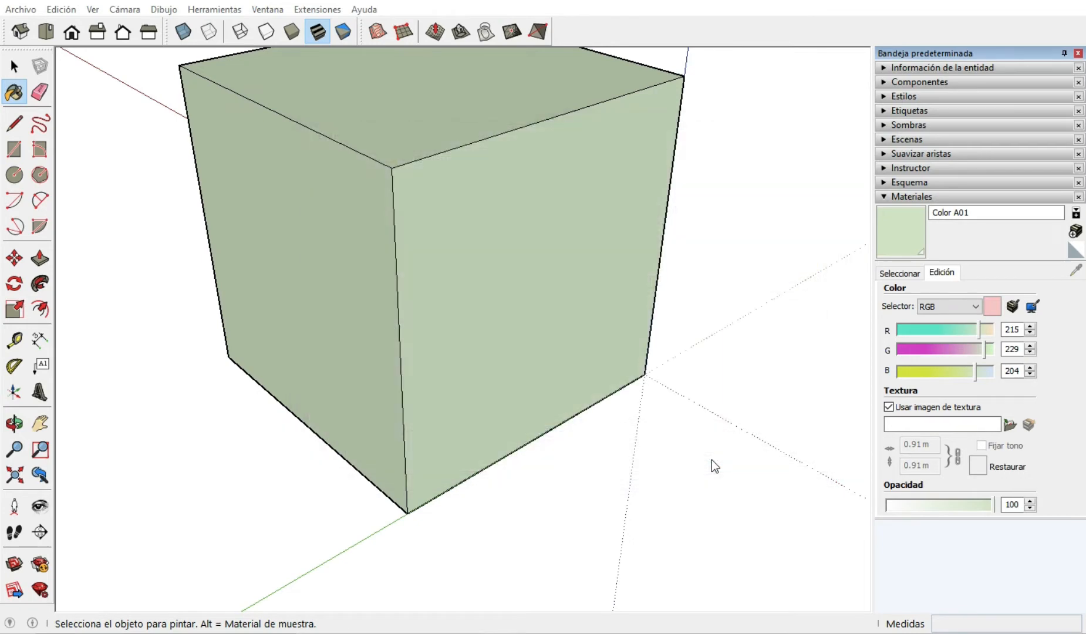
Examine how the dark tile texture repeats across the cube's faces from several sides and distances.
scroll(564, 278, down, 3)
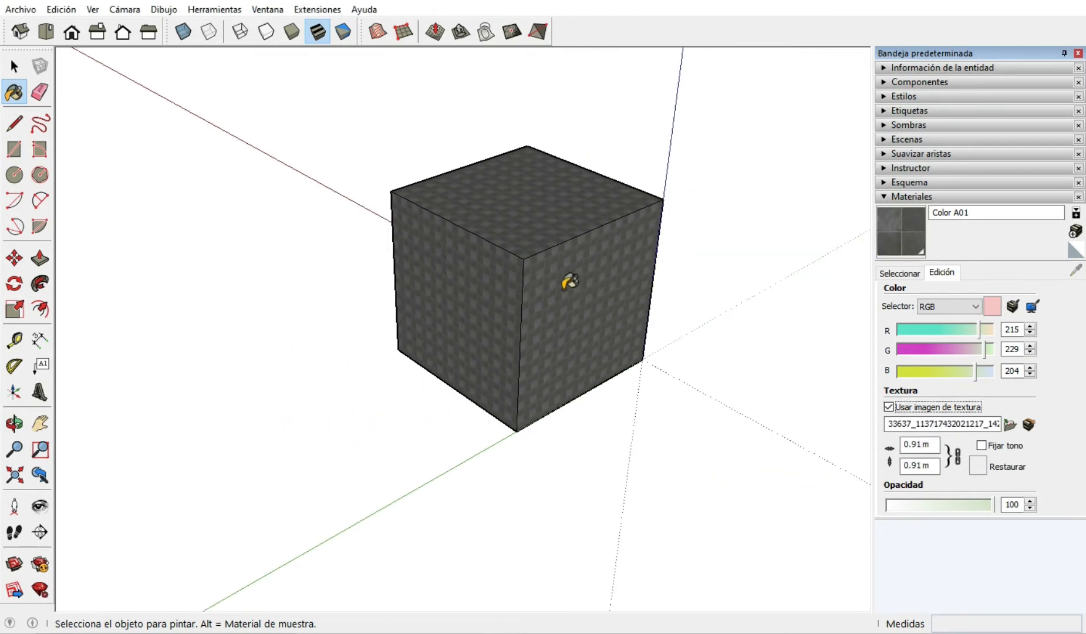
scroll(565, 278, up, 6)
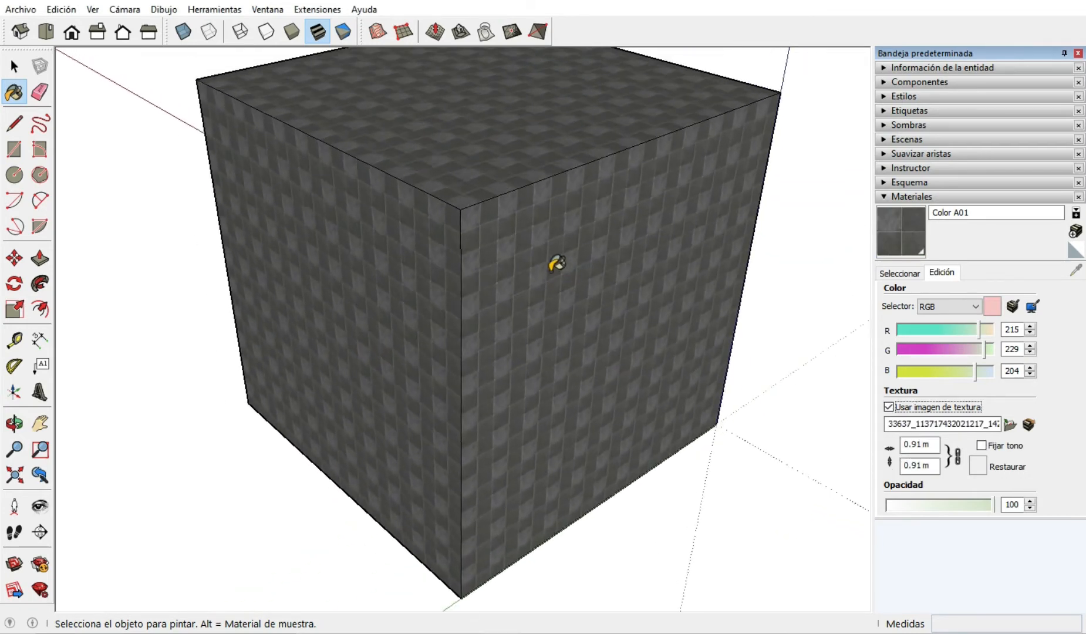
scroll(557, 265, down, 1)
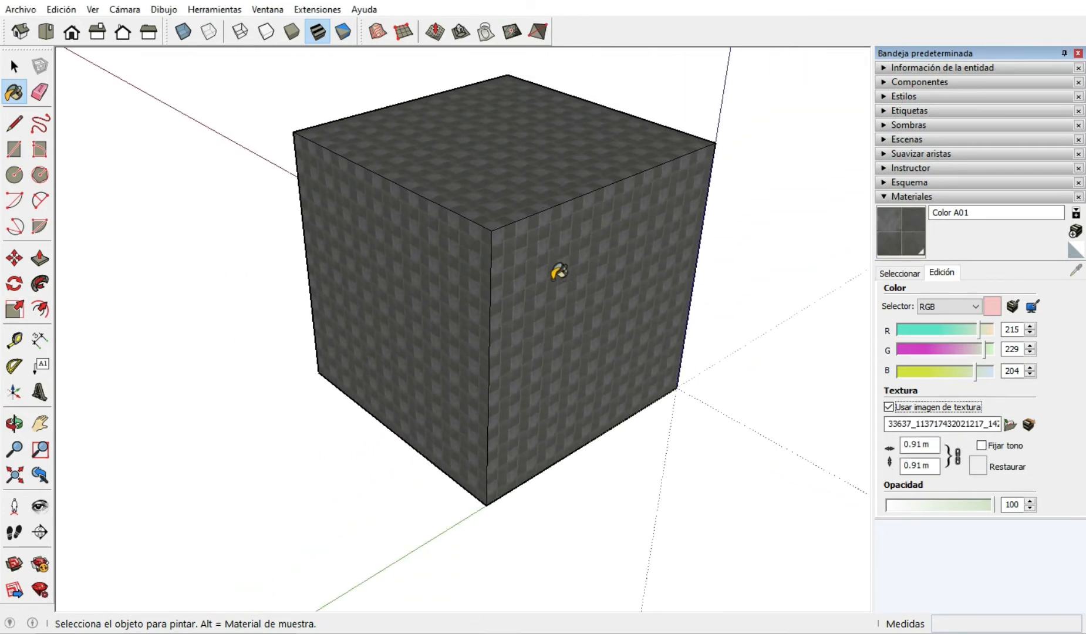
scroll(596, 363, up, 1)
scroll(580, 365, down, 3)
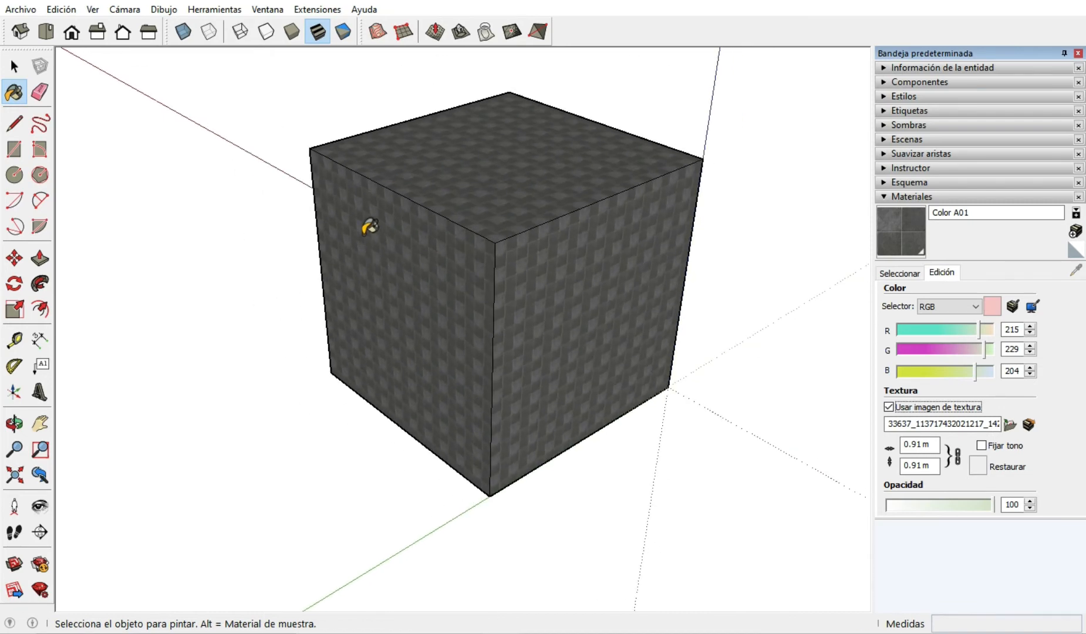
mouse_move(366, 230)
middle_down()
mouse_move(364, 279)
mouse_move(451, 271)
middle_up()
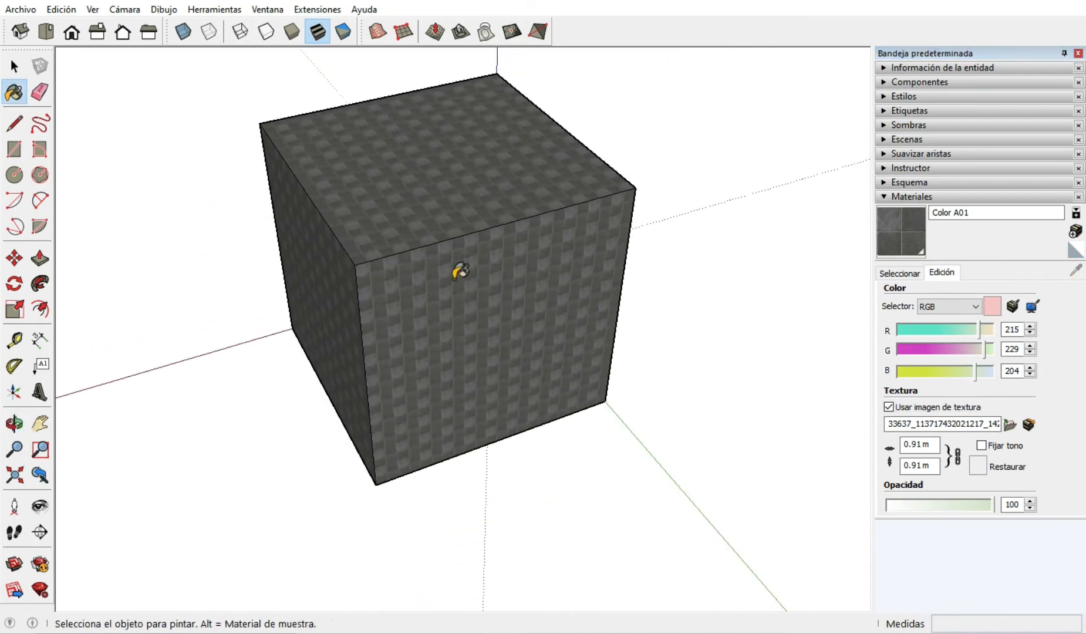
mouse_move(635, 240)
middle_down()
mouse_move(339, 320)
mouse_move(379, 66)
mouse_move(342, 378)
mouse_move(732, 305)
mouse_move(350, 216)
mouse_move(383, 249)
mouse_move(603, 388)
mouse_move(582, 380)
mouse_move(459, 250)
mouse_move(654, 320)
mouse_move(299, 335)
mouse_move(523, 351)
mouse_move(325, 207)
mouse_move(574, 363)
mouse_move(477, 307)
mouse_move(693, 276)
middle_up()
middle_drag(456, 296, 519, 255)
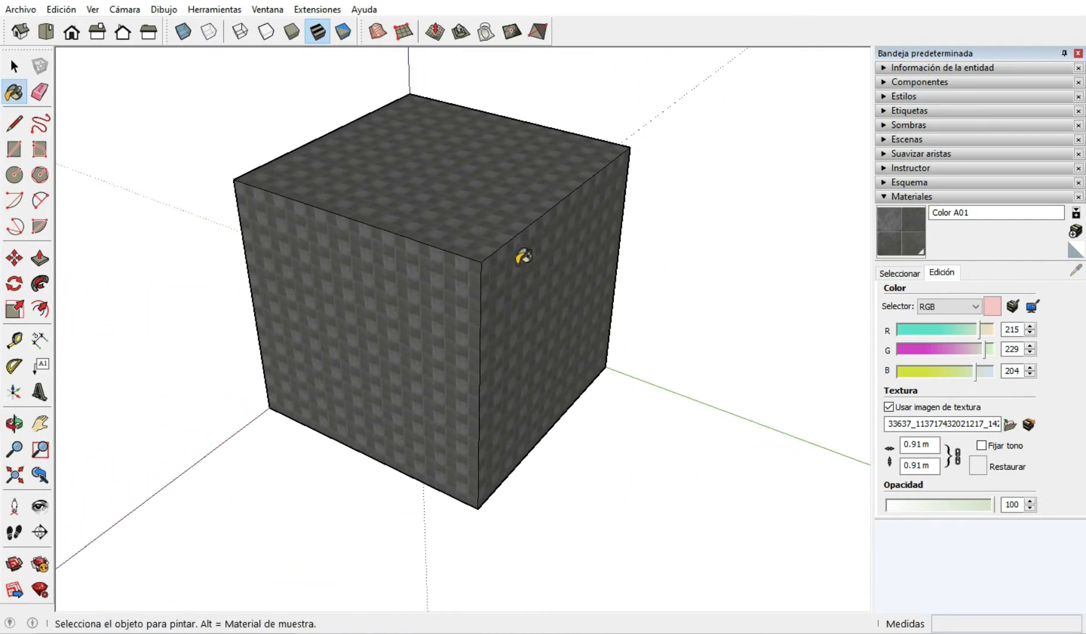
scroll(519, 247, down, 4)
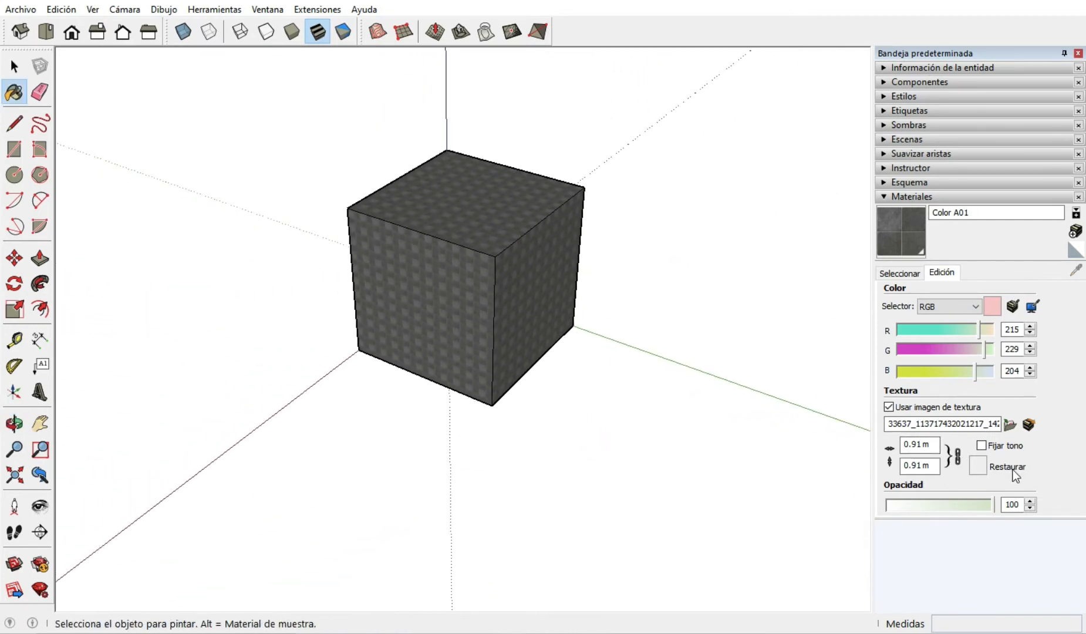
scroll(603, 340, down, 2)
scroll(560, 327, up, 4)
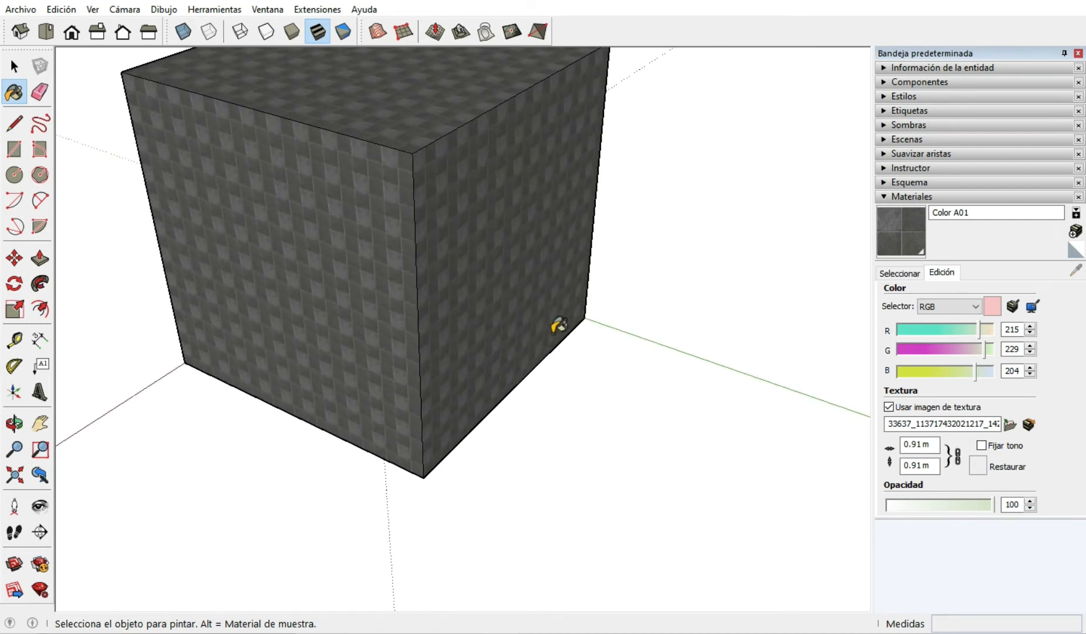
Measure one tile's width from the cube's vertical edge near its lower corner and delete the guide left by the Tape Measure.
scroll(447, 372, up, 3)
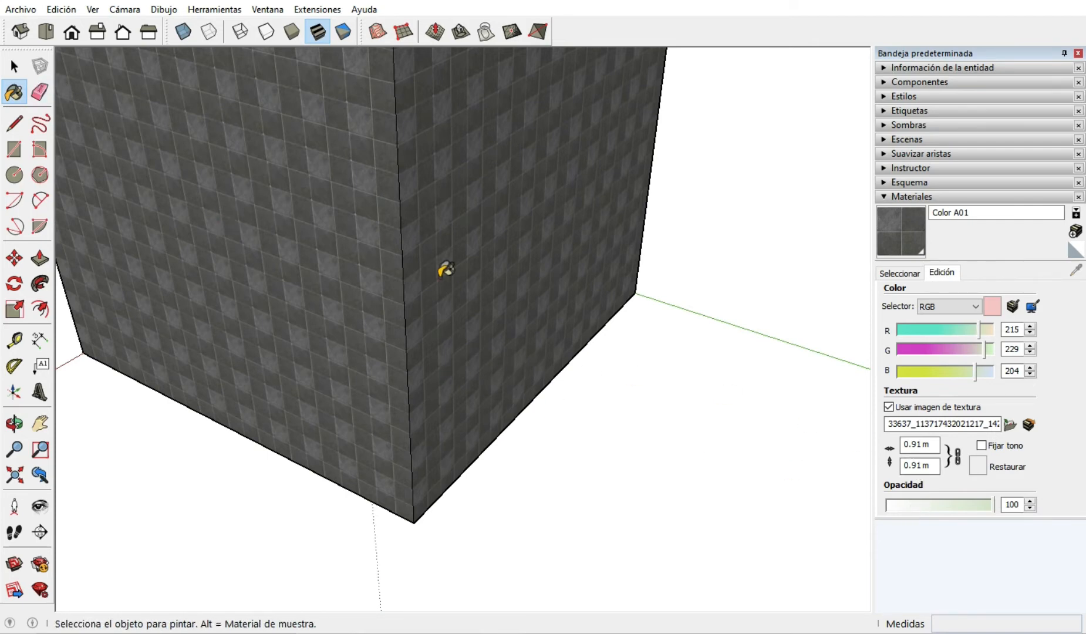
key(space)
scroll(467, 459, up, 3)
scroll(440, 505, up, 5)
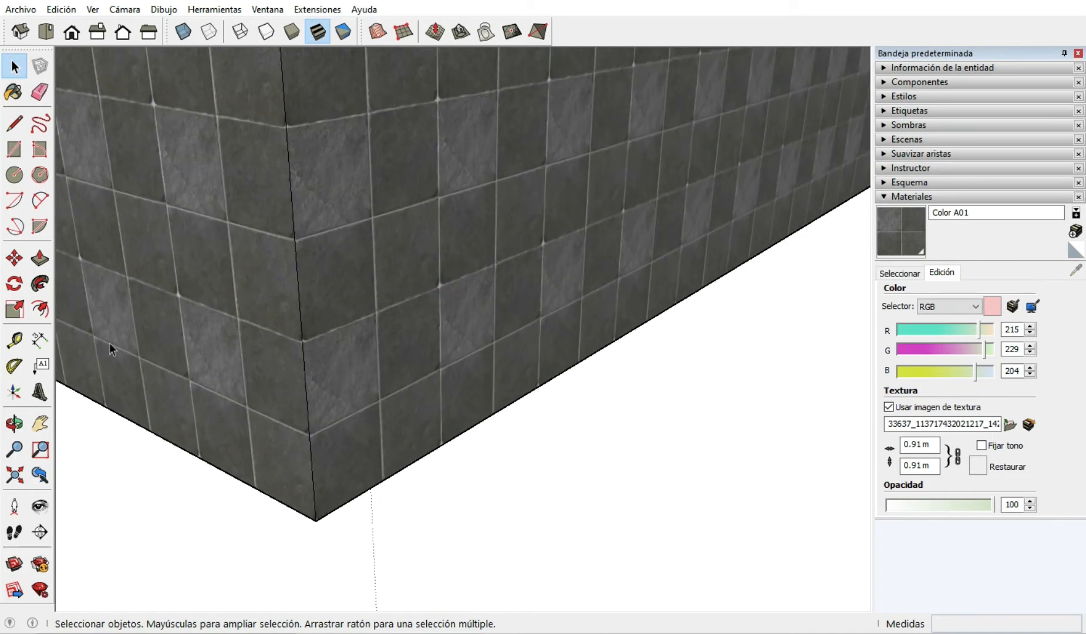
click(15, 340)
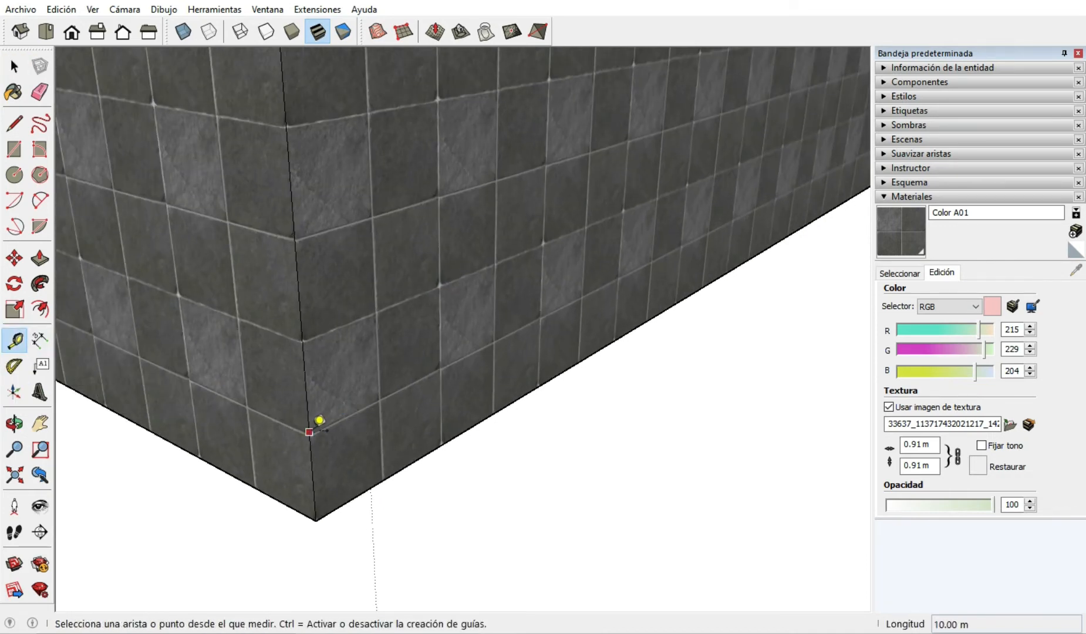
click(317, 430)
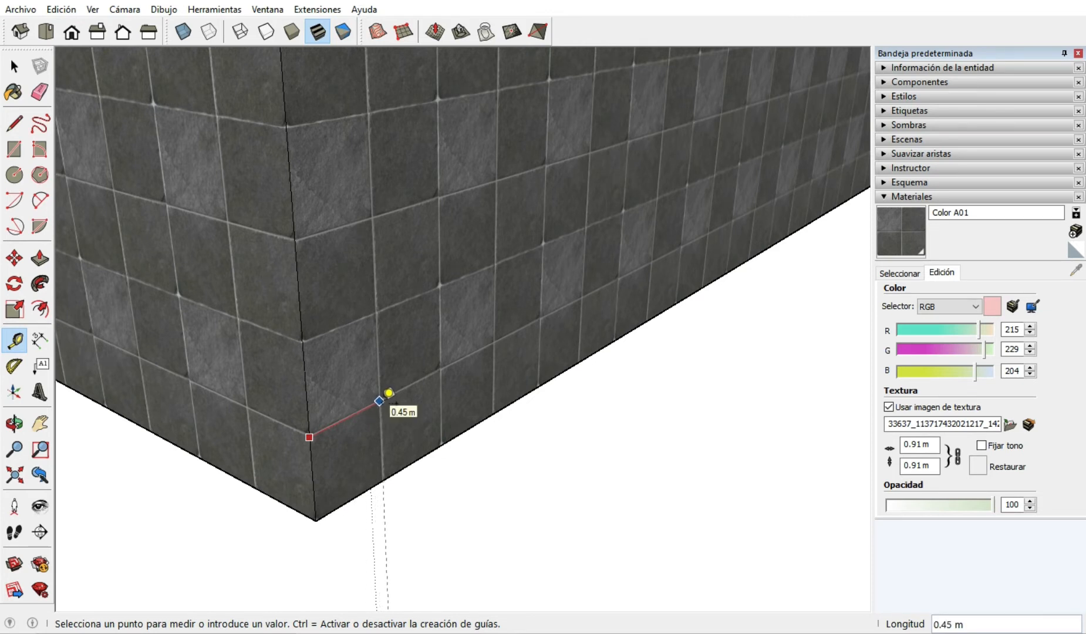
click(379, 401)
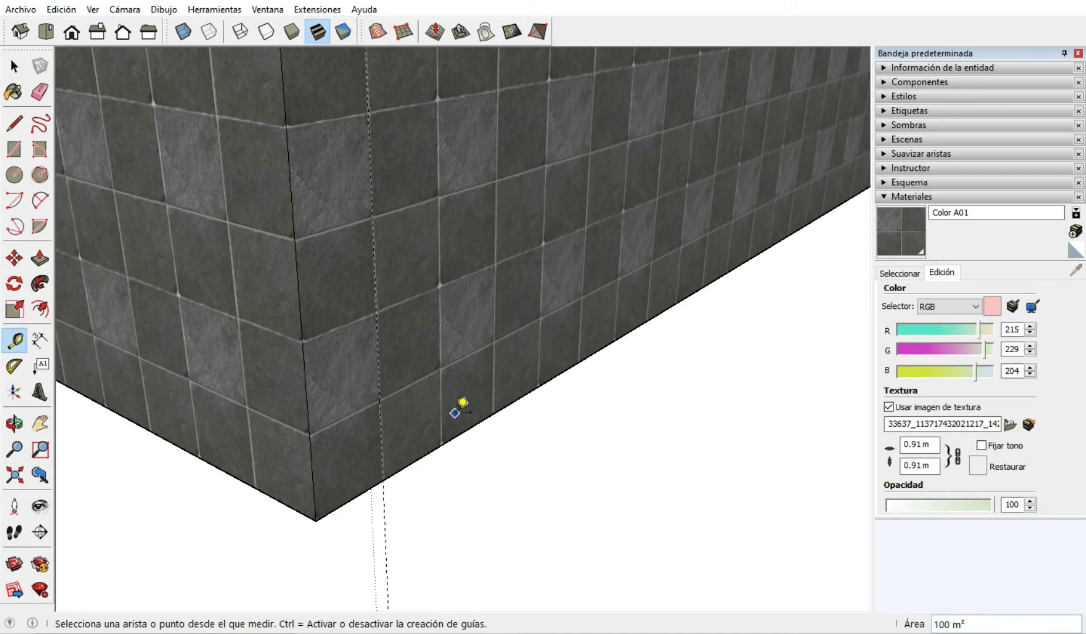
key(space)
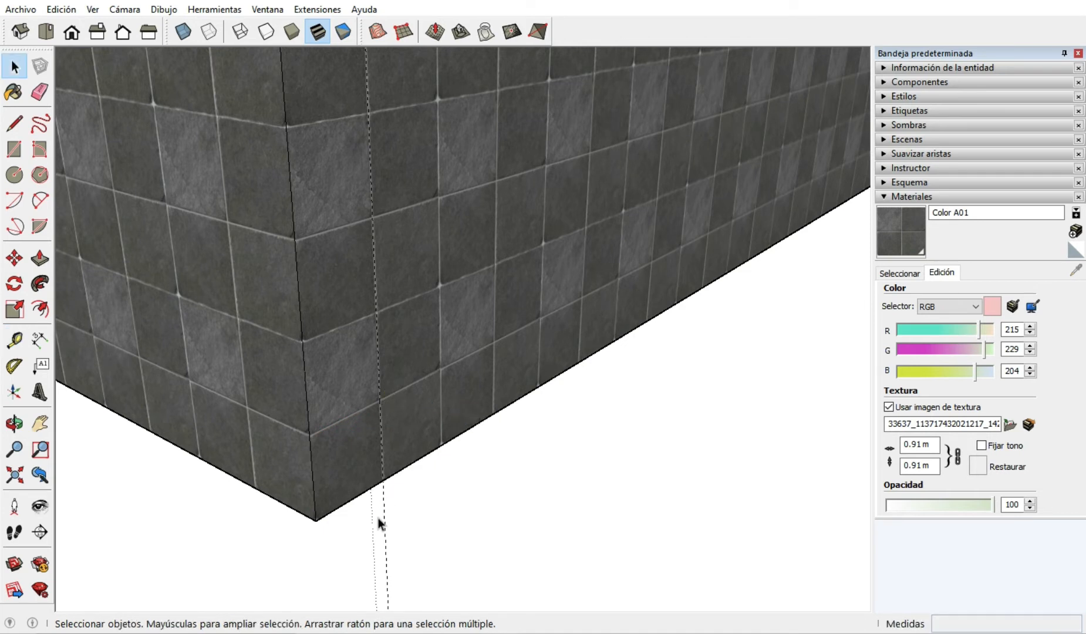
click(384, 516)
key(Delete)
Set the texture width to 0.51 m with its width and height linked.
click(909, 445)
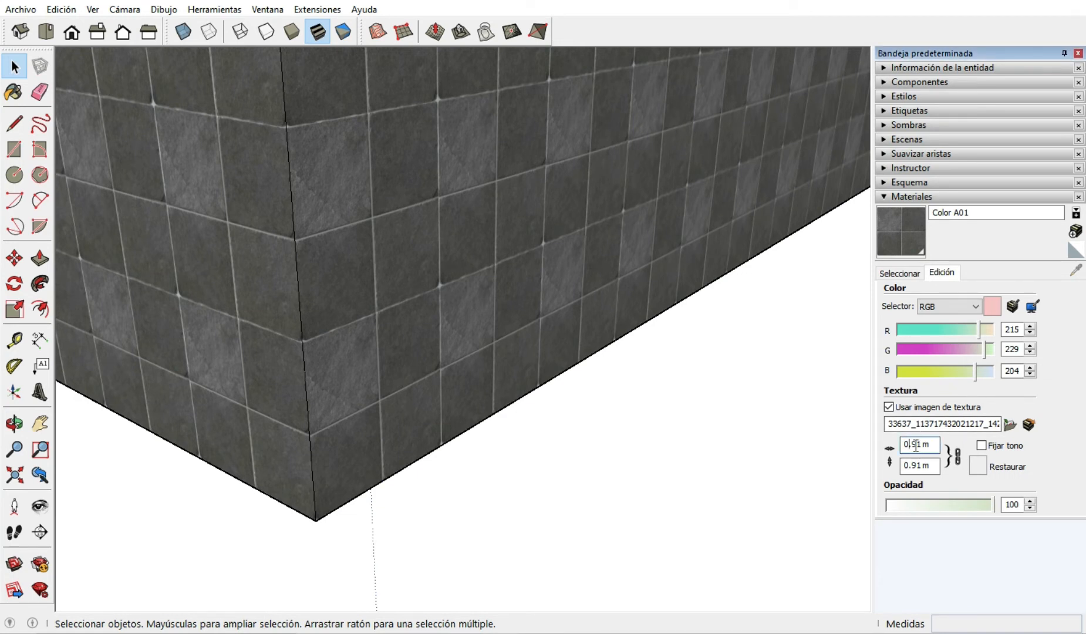
drag(917, 442, 913, 441)
text(5)
key(Return)
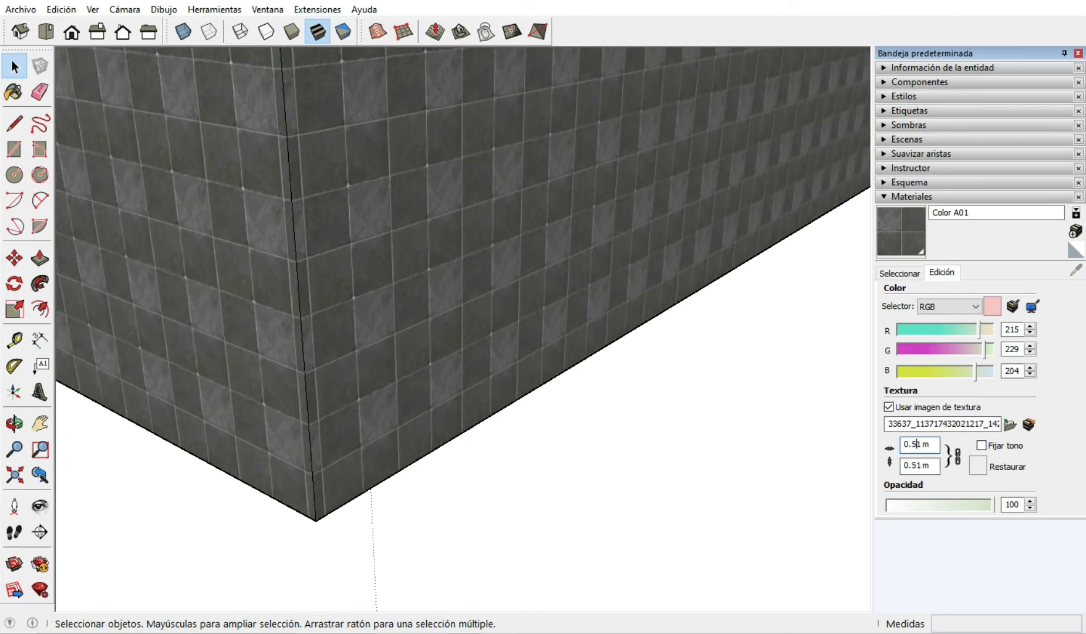
Measure the width of one resized tile near the cube's lower corner.
click(14, 340)
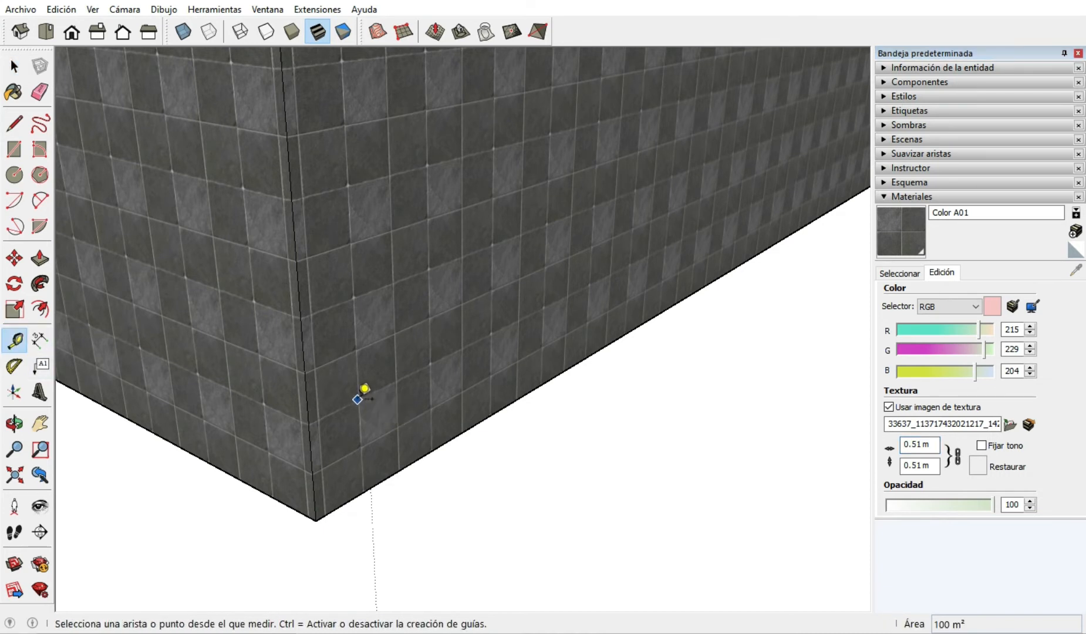
click(358, 398)
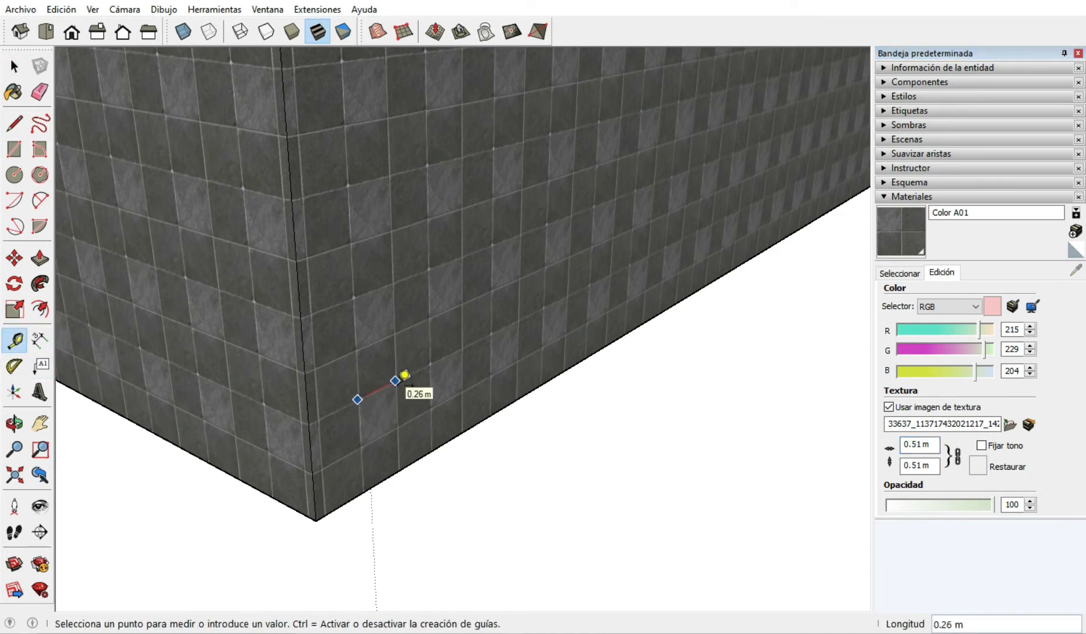
click(405, 374)
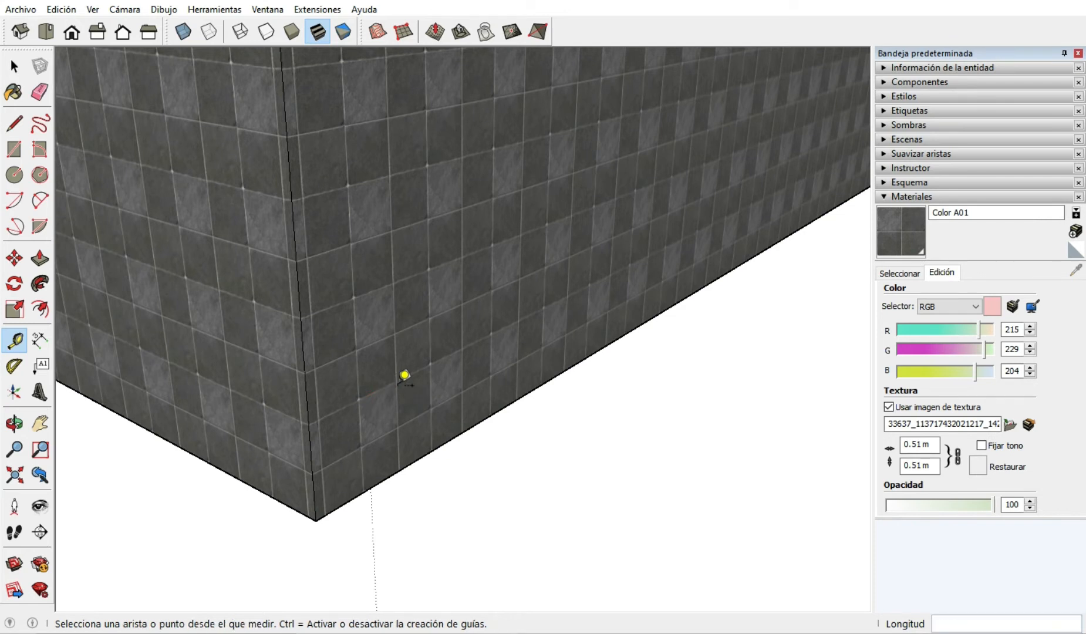
Unlink the texture's width and height and set its size to 0.91 m wide by 0.21 m high.
click(952, 464)
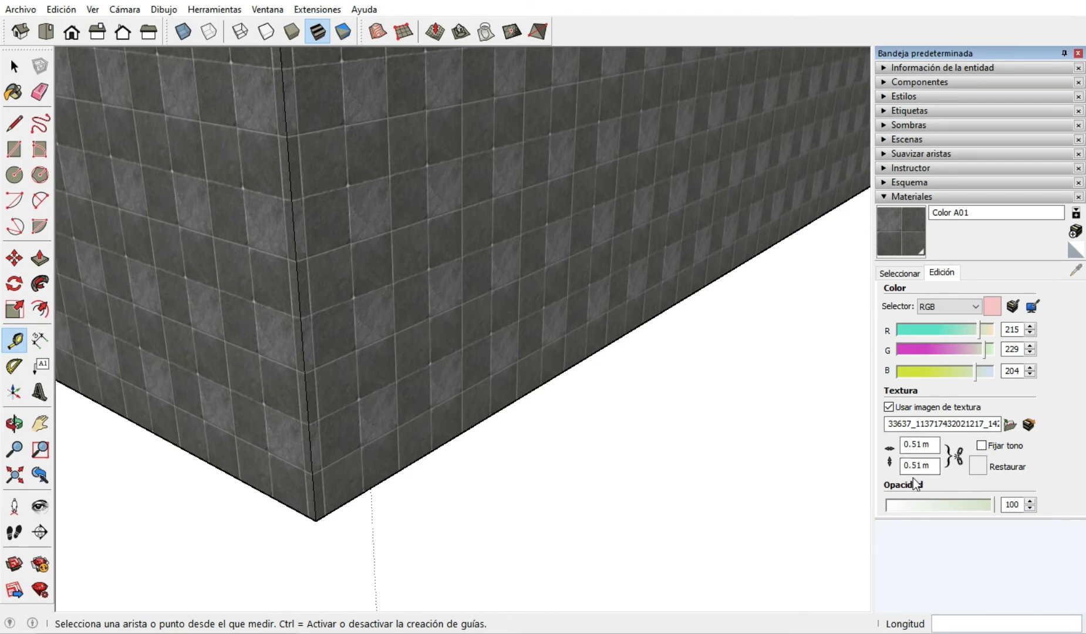
click(913, 444)
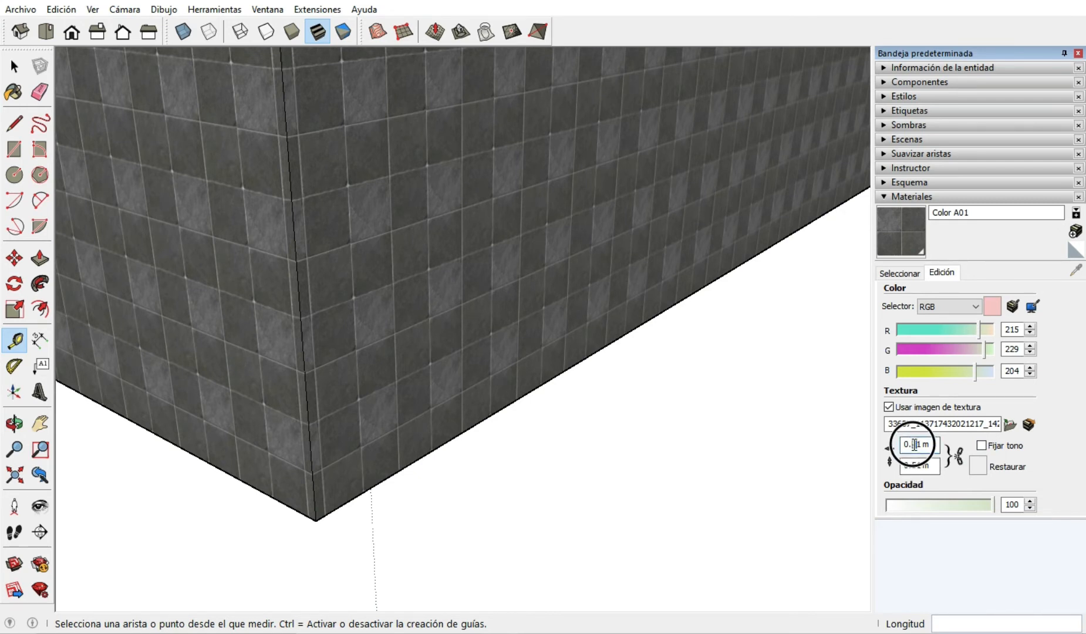
text(9)
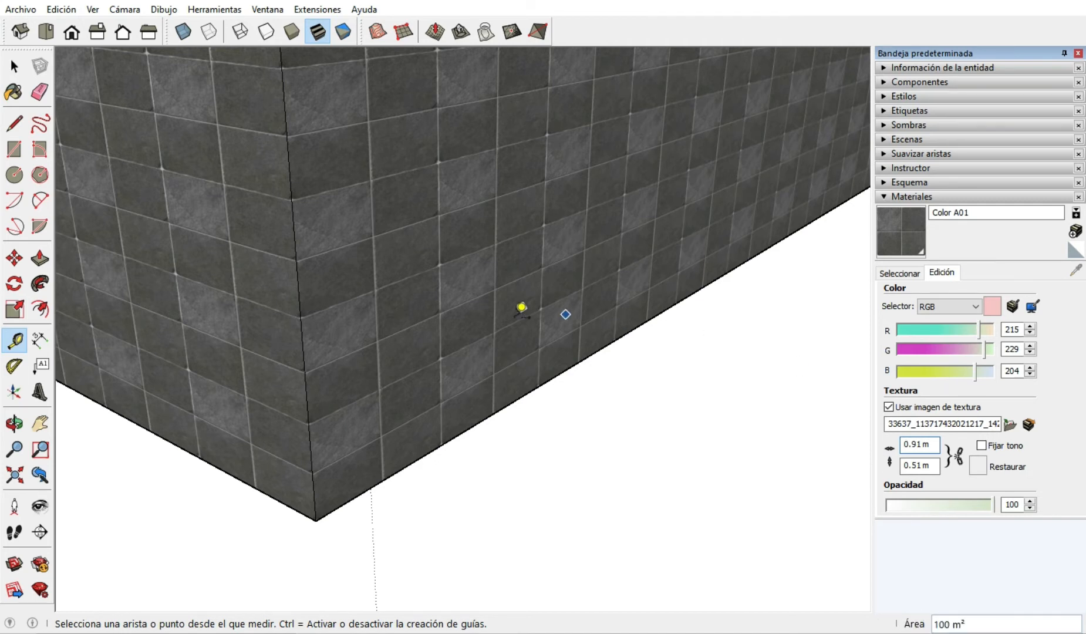
click(909, 444)
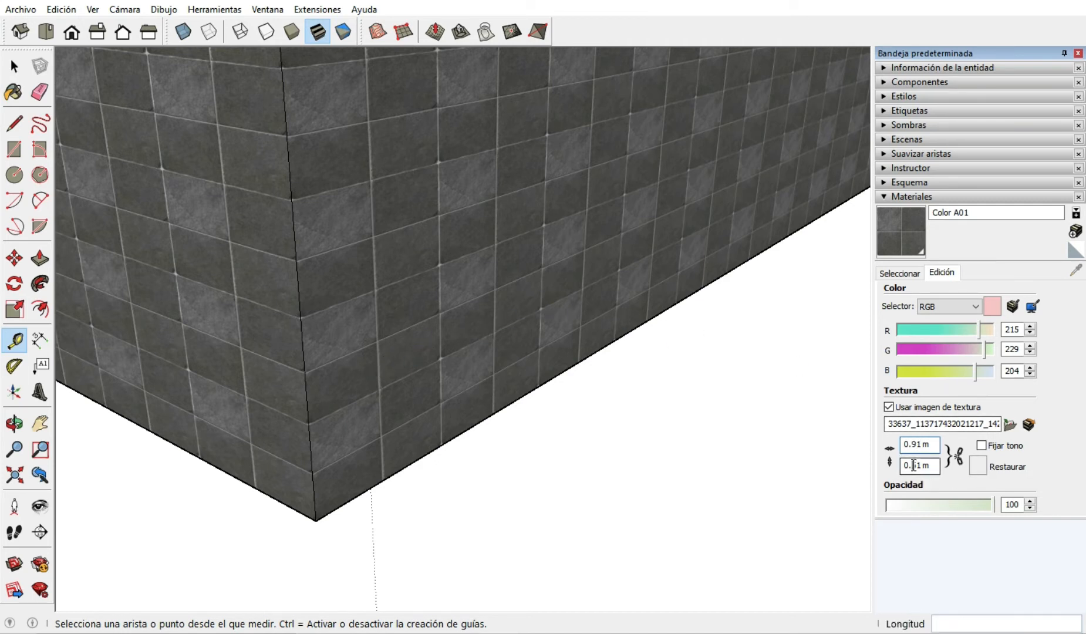
click(914, 465)
text(2)
Link the texture's width and height again and set its width to 0.5 m.
click(956, 456)
click(917, 448)
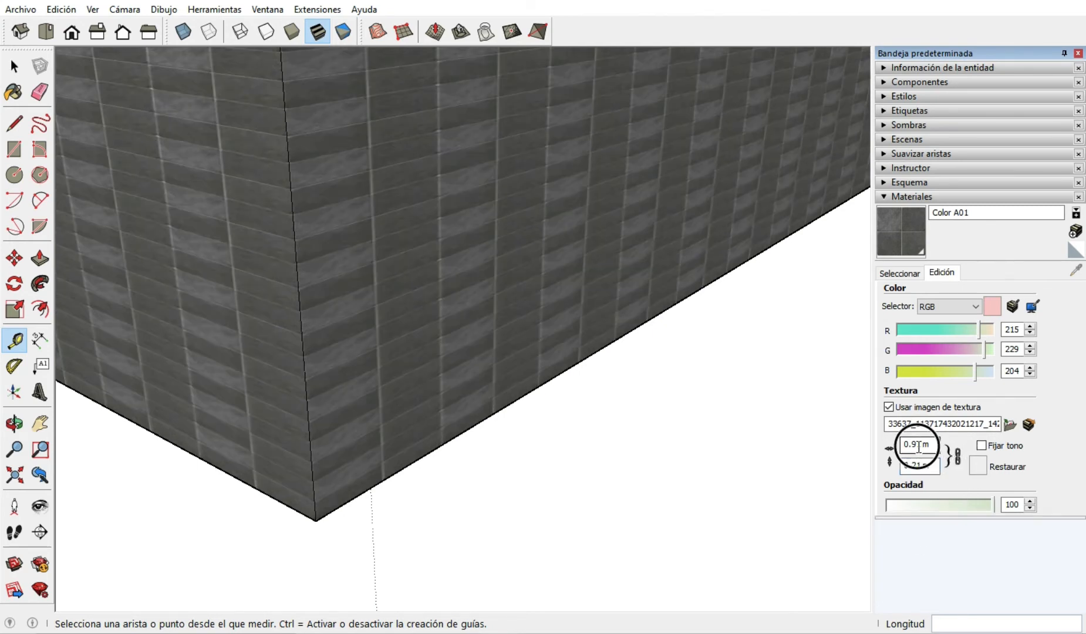
drag(922, 445, 913, 443)
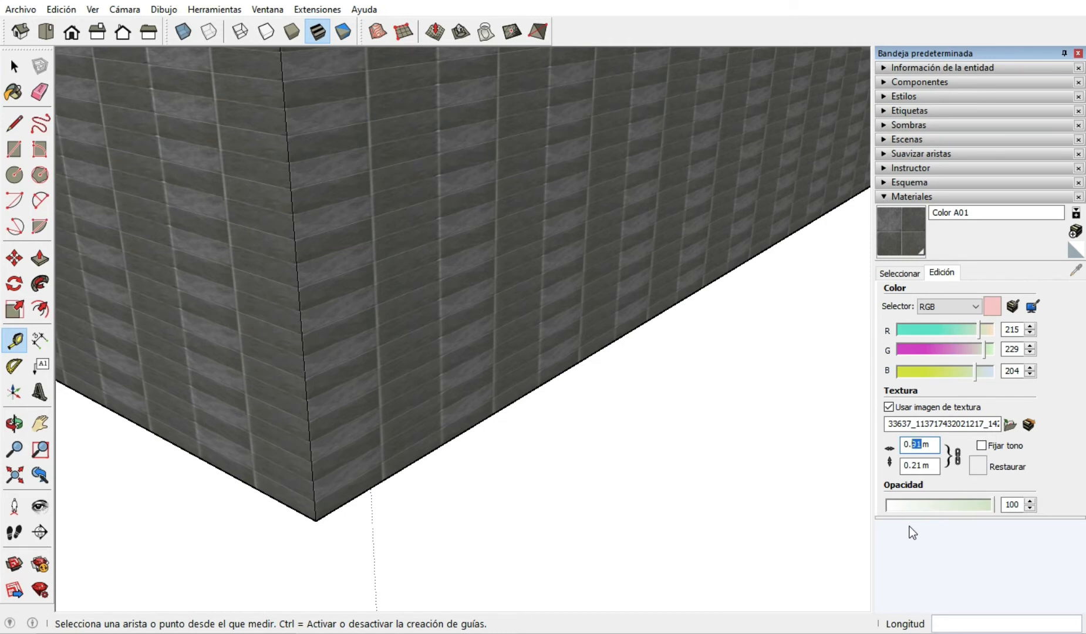
text(5)
key(Return)
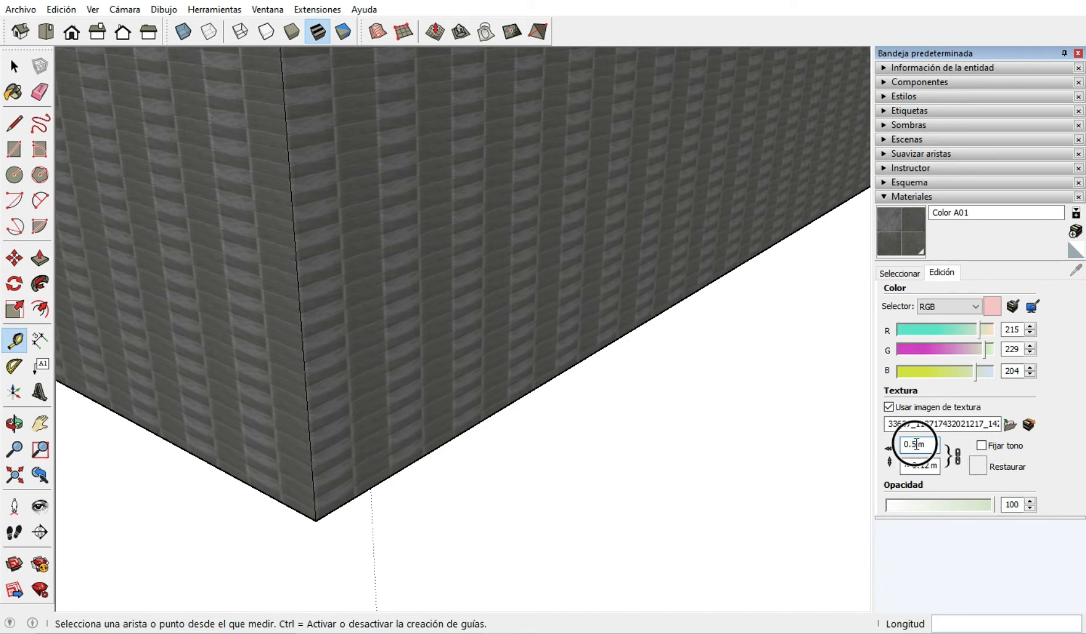
Set the texture width to 1 m, unlink the dimensions, and set the height to 1 m.
double_click(917, 445)
text(1m)
key(Return)
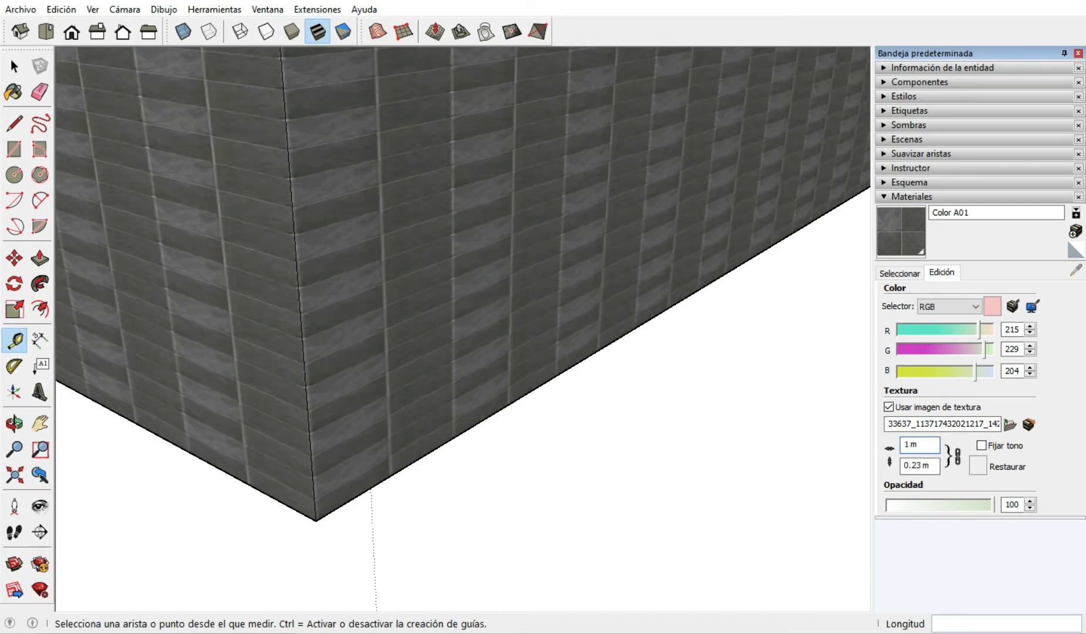
click(914, 467)
double_click(914, 467)
text(1)
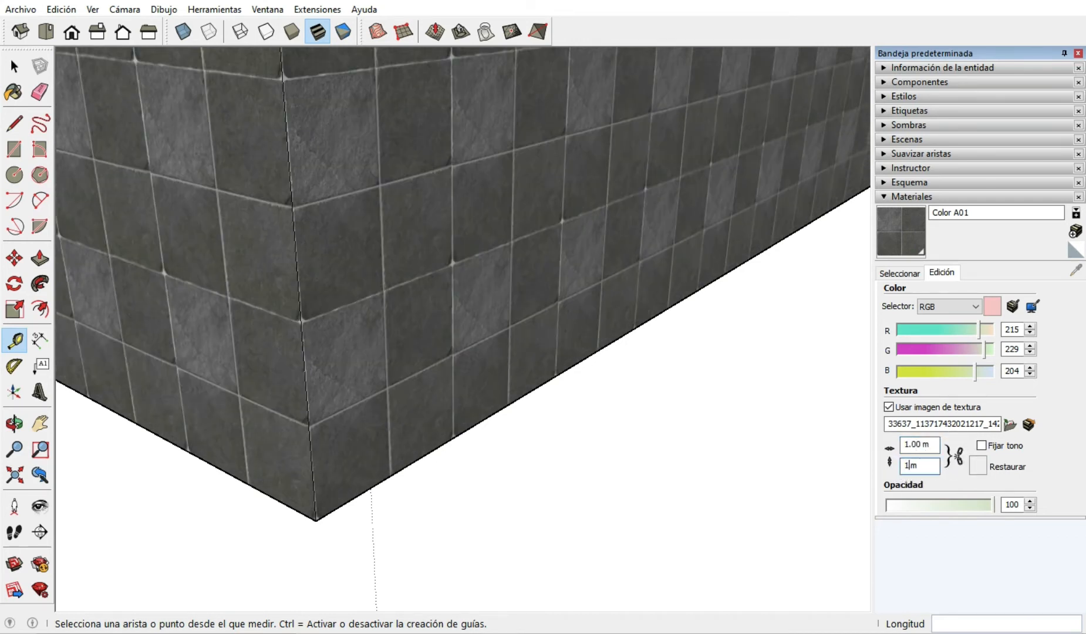
click(951, 481)
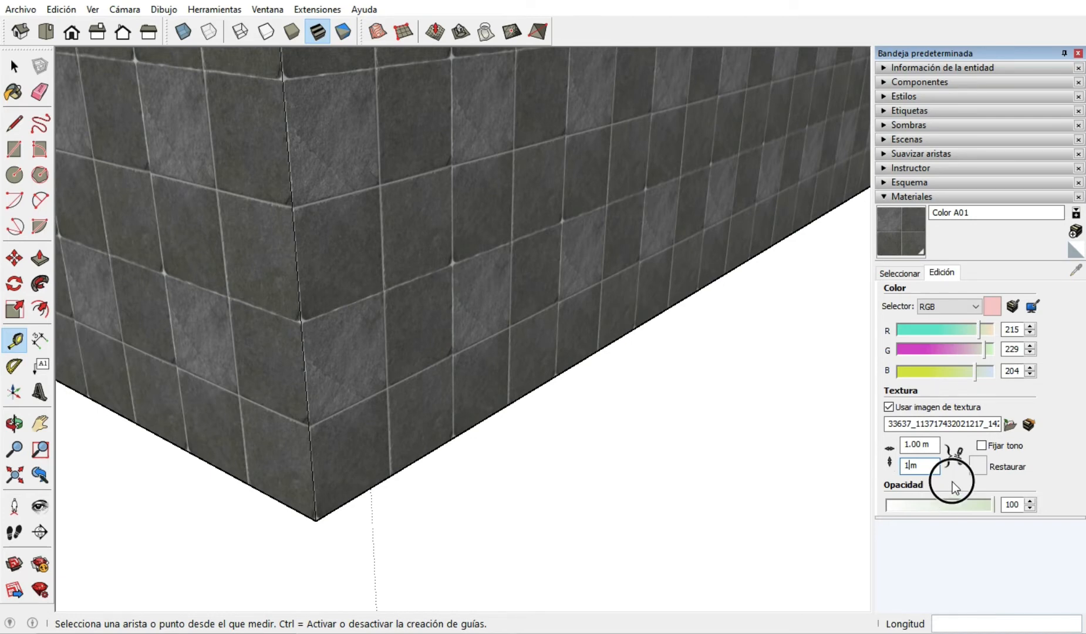
scroll(439, 369, down, 10)
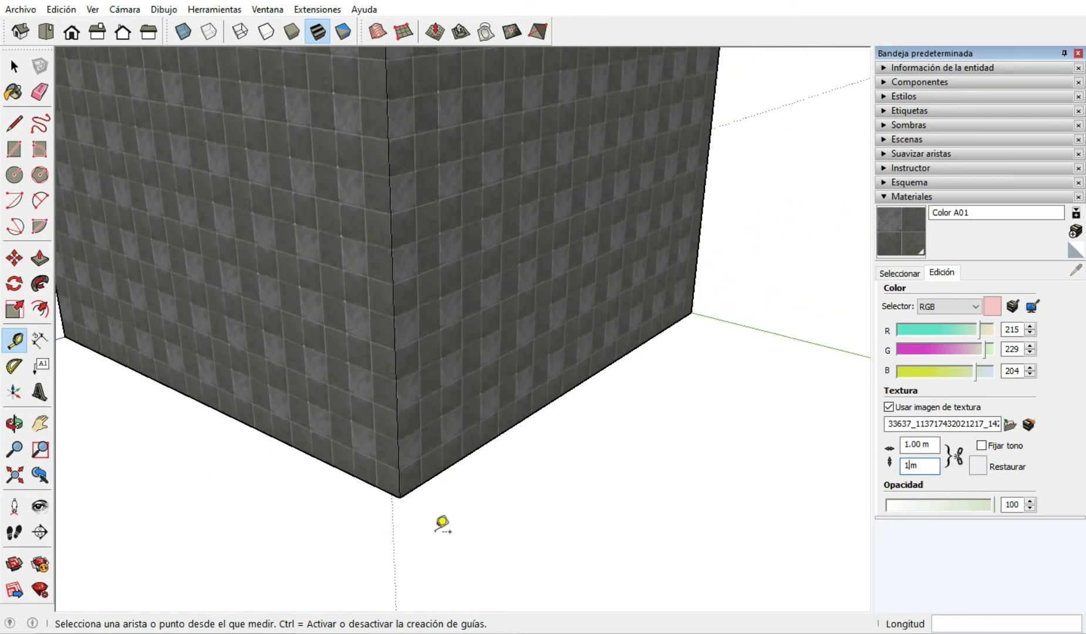
scroll(430, 452, down, 3)
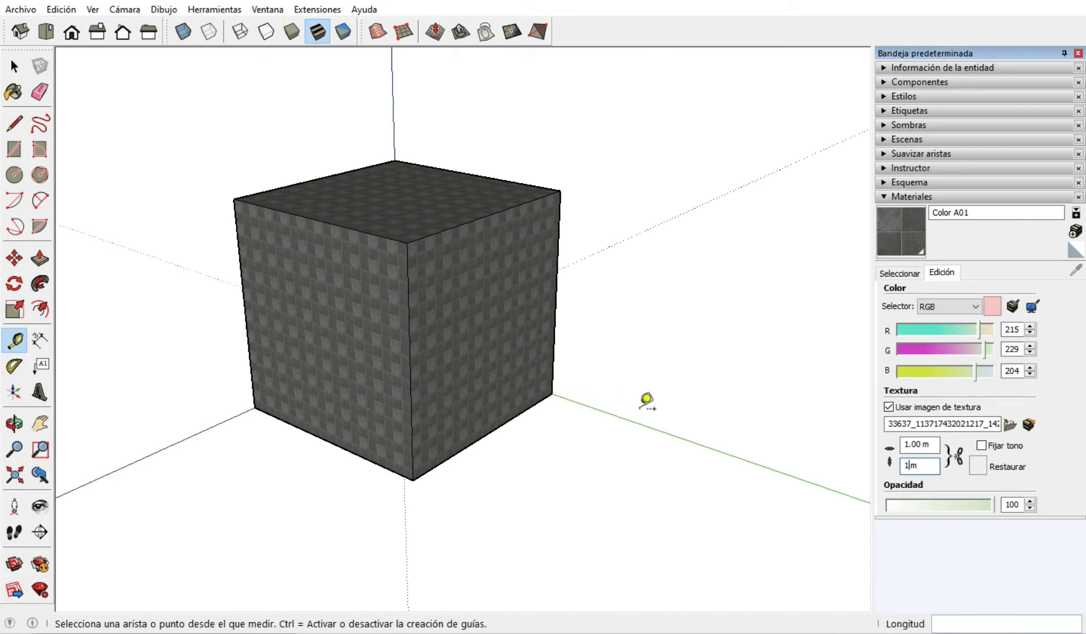
Paint the cube's right-hand side face with Color A03 from the Colores collection.
click(15, 63)
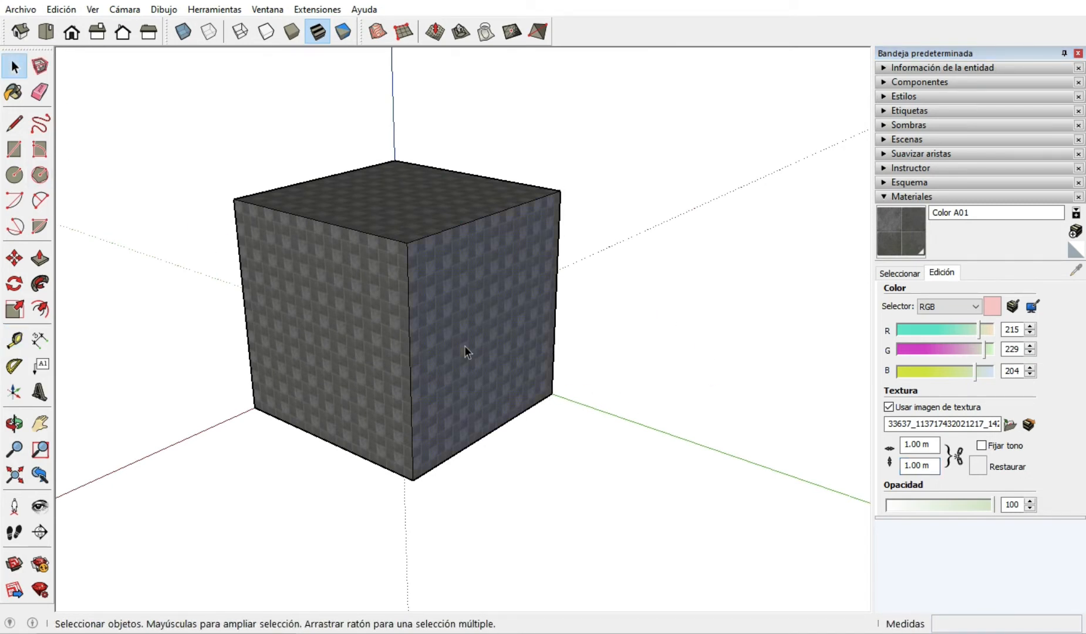
scroll(461, 345, up, 2)
scroll(461, 346, down, 1)
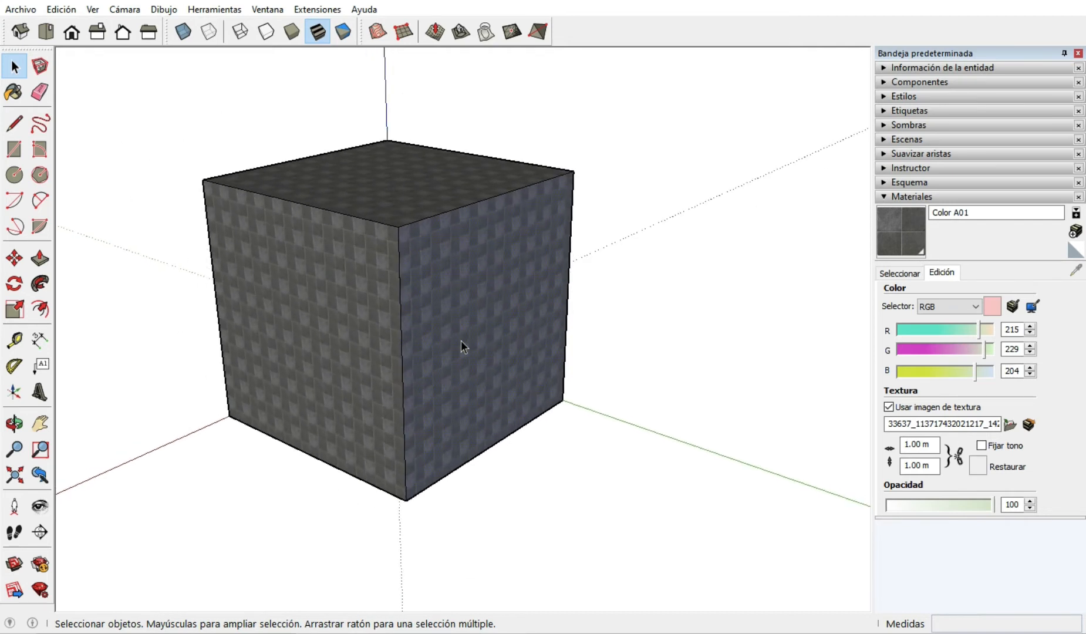
click(914, 277)
click(935, 325)
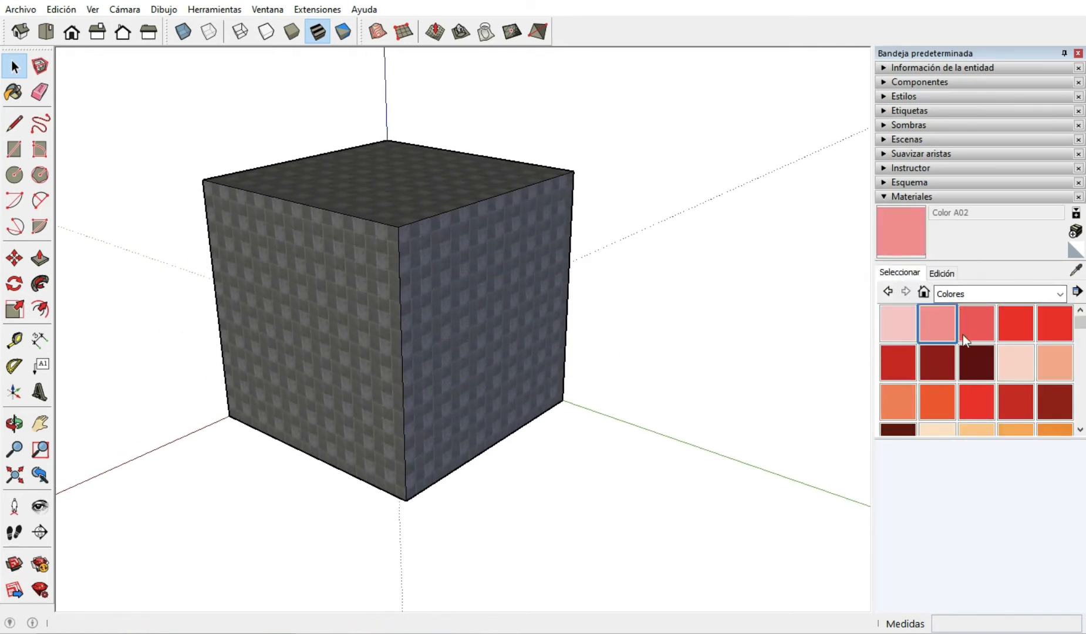
click(965, 323)
click(423, 324)
middle_drag(384, 392, 693, 352)
click(365, 346)
mouse_move(528, 332)
middle_down()
mouse_move(390, 369)
mouse_move(70, 382)
middle_up()
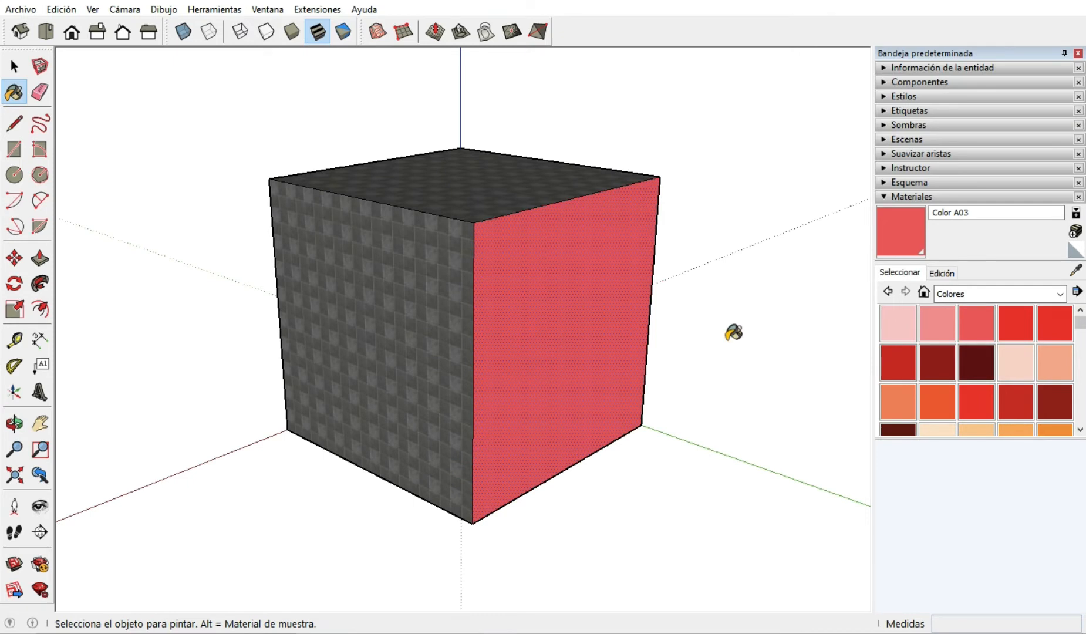
key(space)
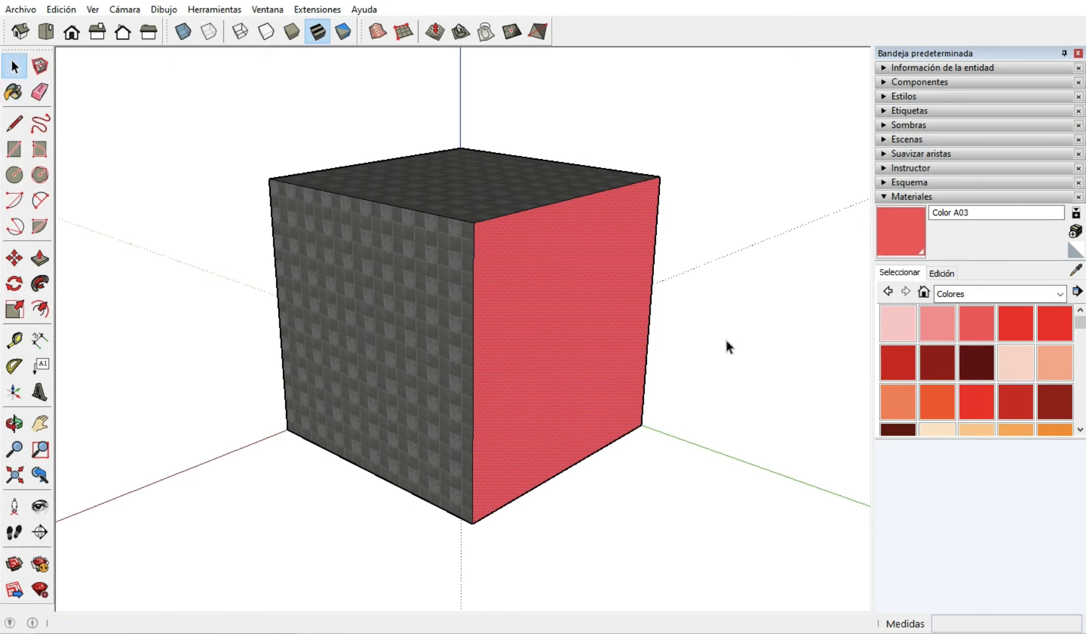
Show the materials used in the model and purge the unused ones.
click(1076, 291)
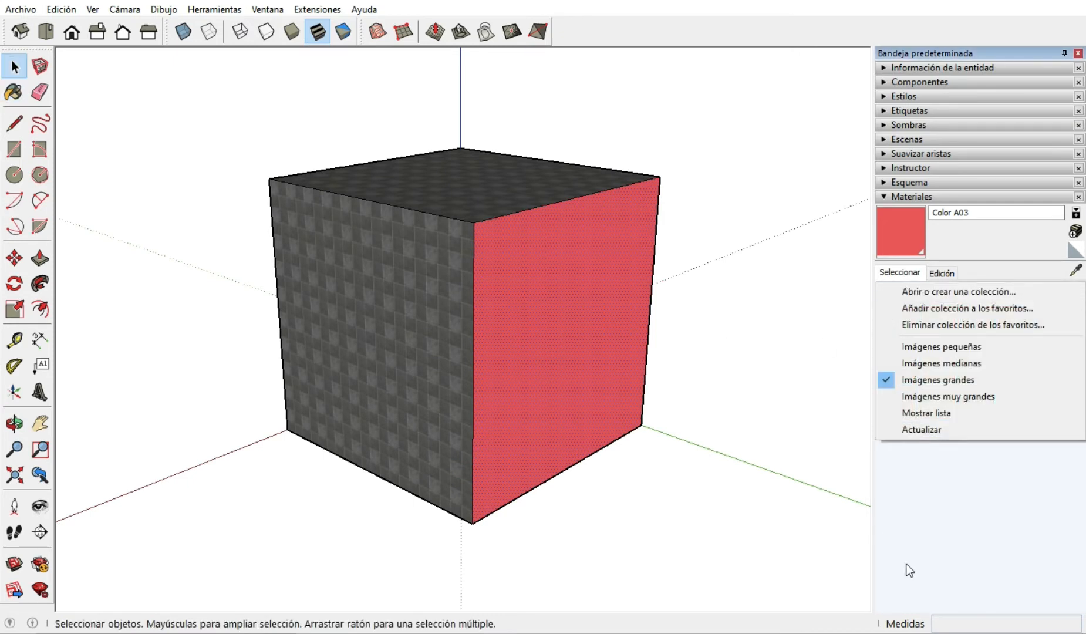
click(926, 521)
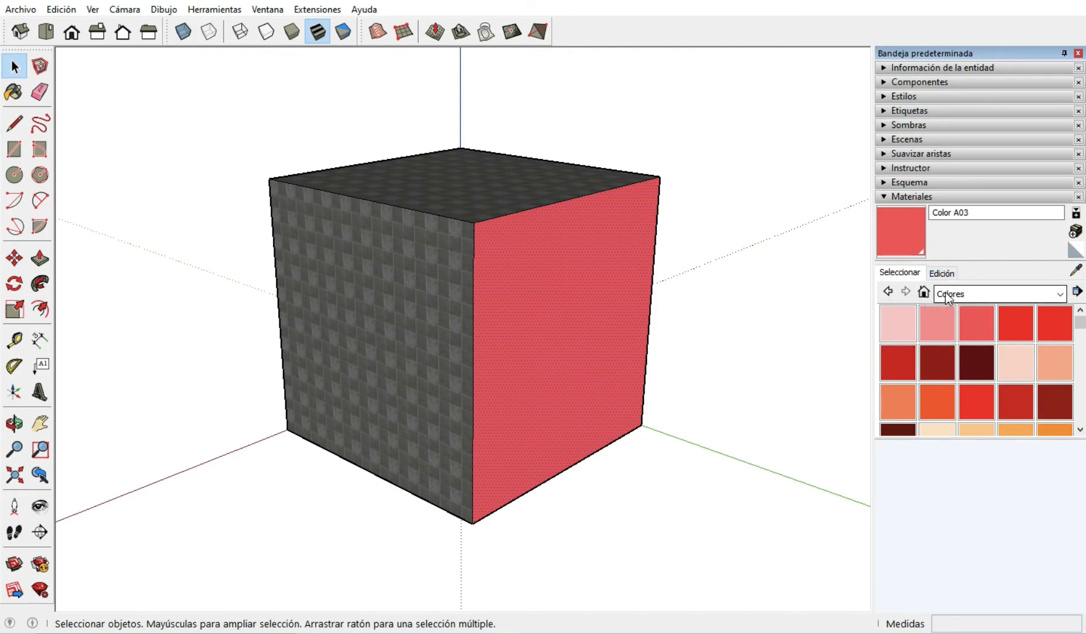
click(924, 292)
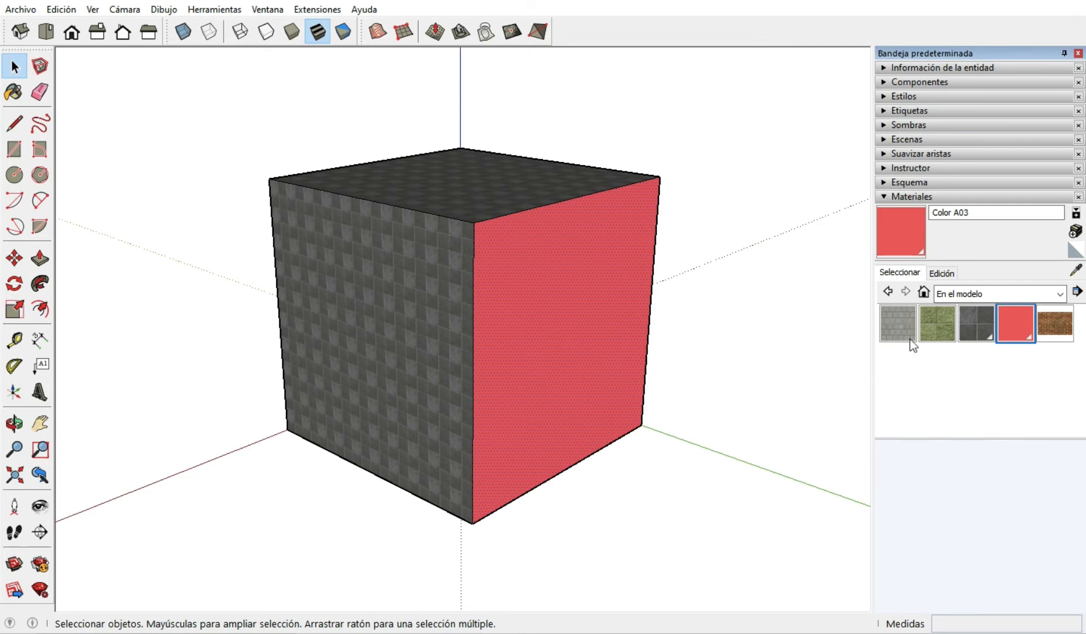
click(1077, 294)
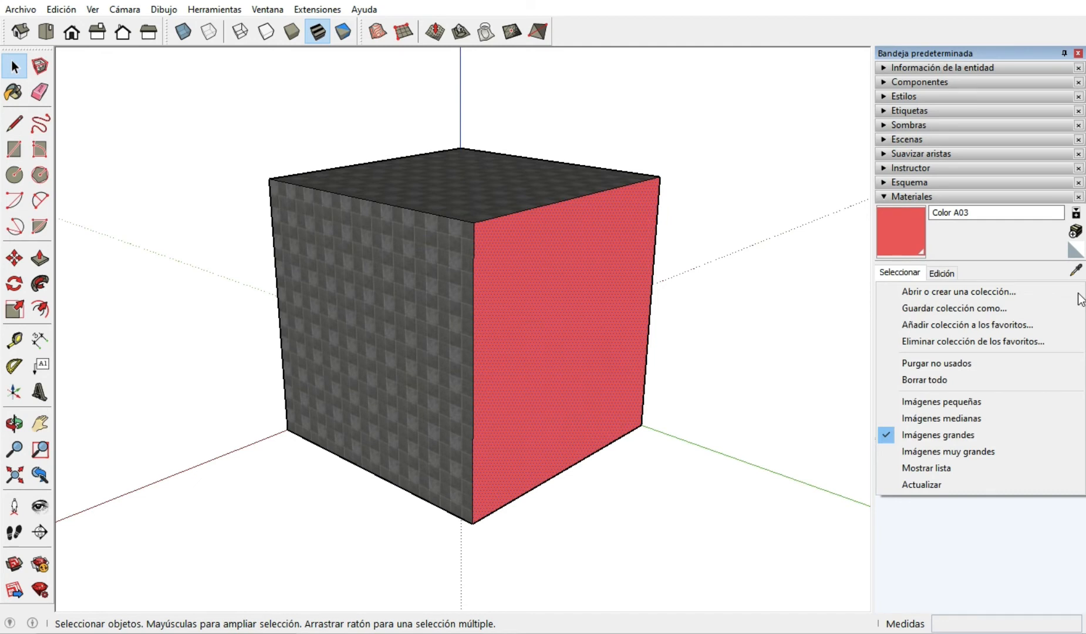
click(928, 364)
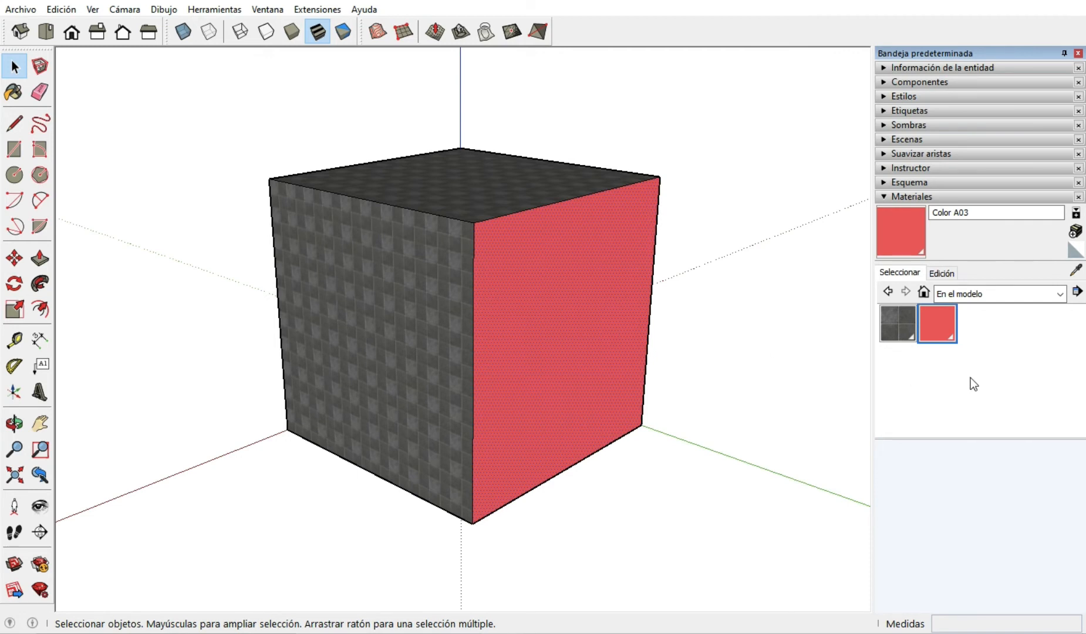
click(1077, 291)
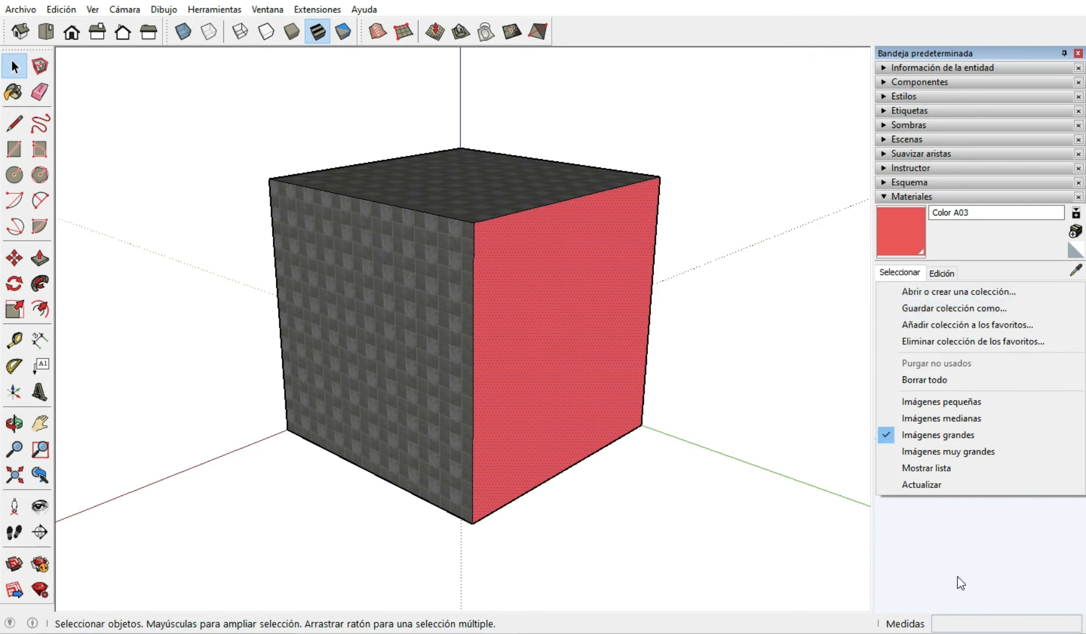
click(946, 536)
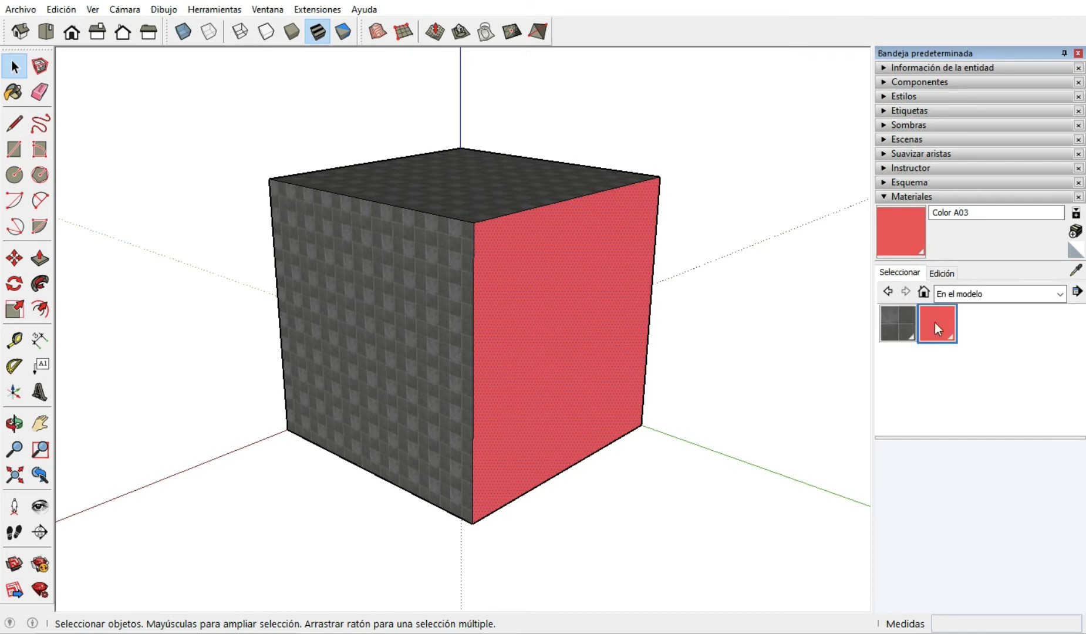
Show the edit settings of Color A03 and clear the face selection.
click(939, 275)
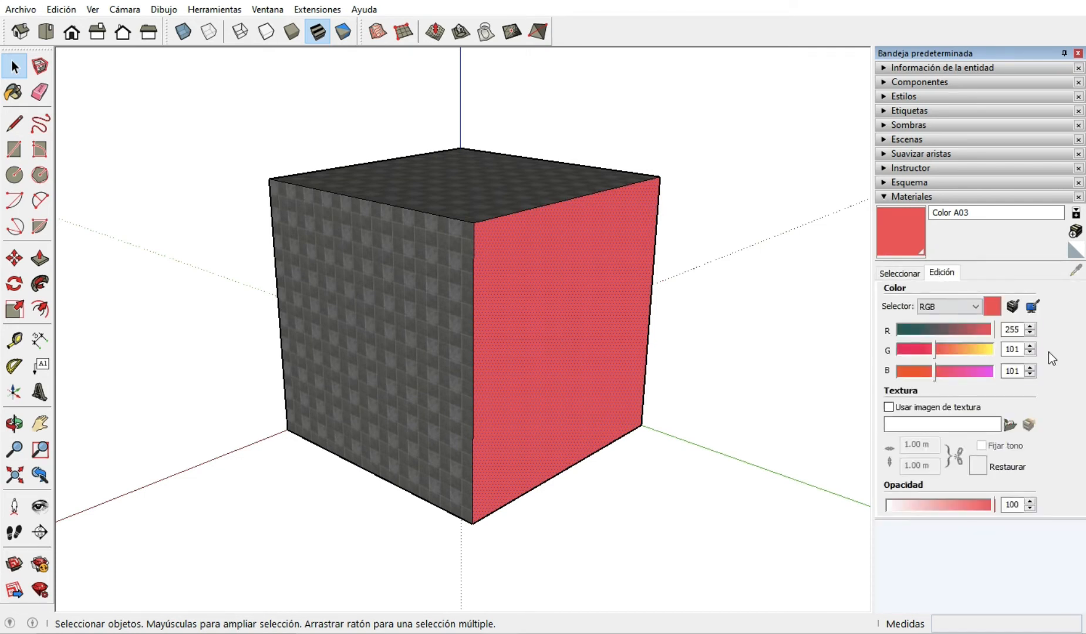
click(1032, 566)
click(726, 517)
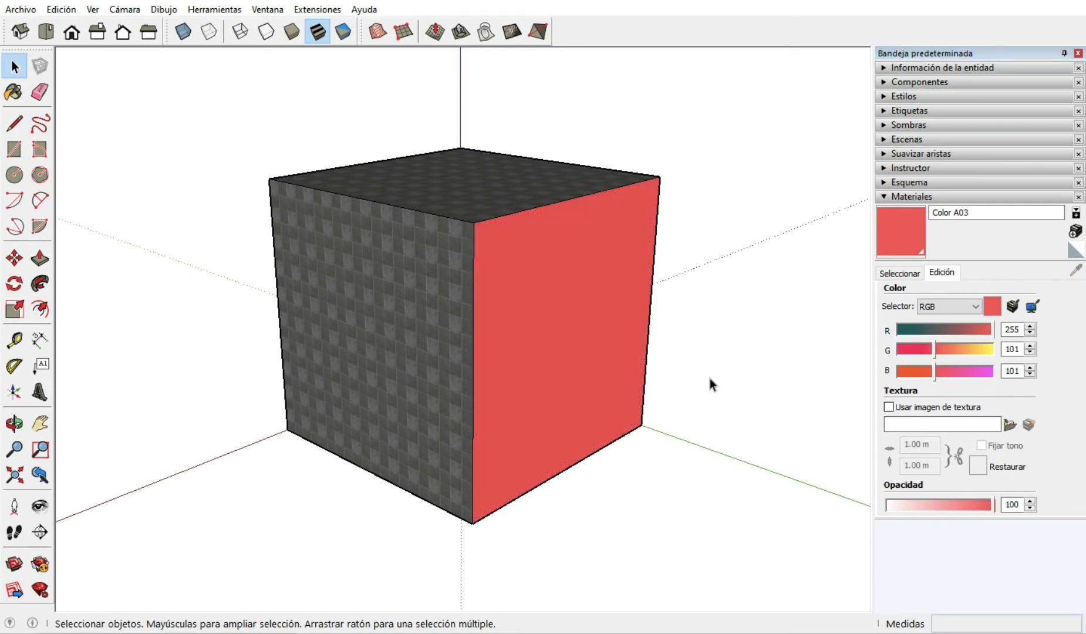
scroll(709, 379, down, 1)
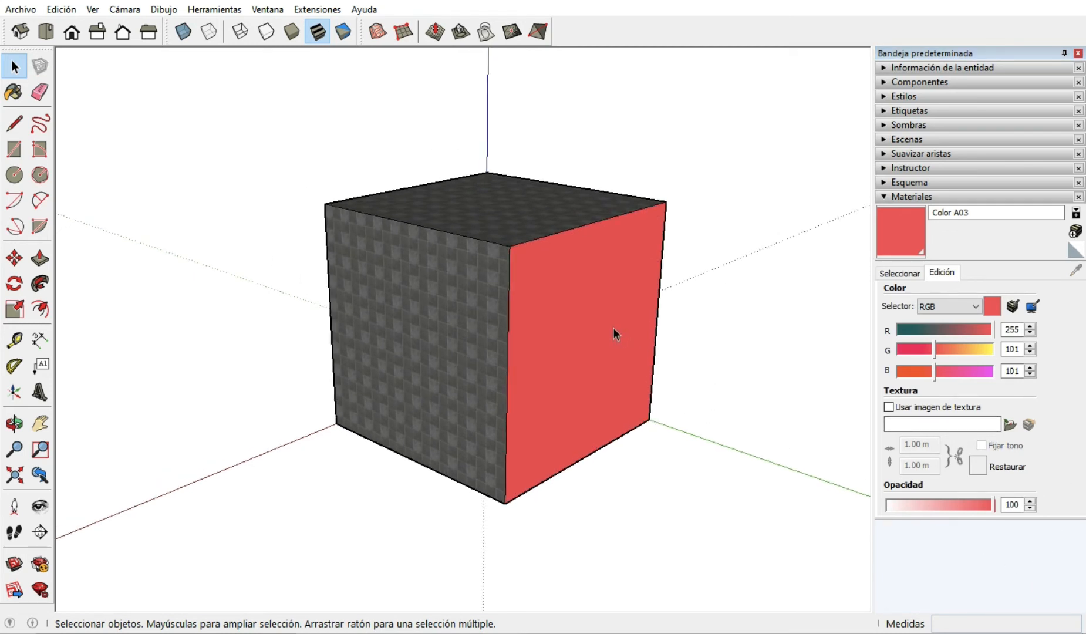
scroll(613, 327, up, 3)
scroll(613, 328, down, 2)
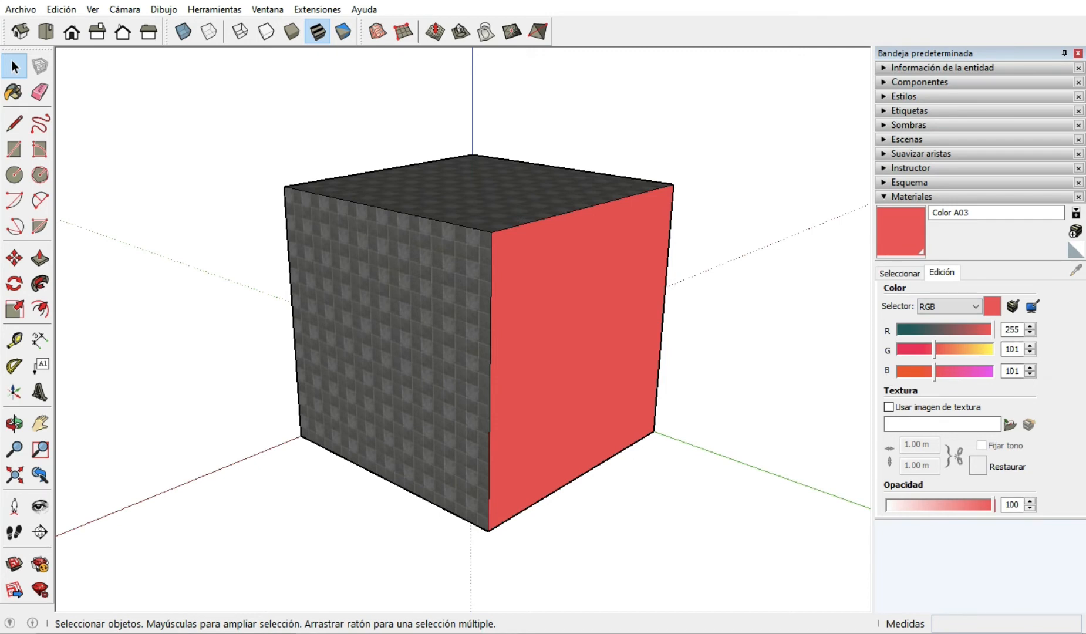
Select the whole cube and reset its paint to the default material through the entity information.
triple_click(548, 346)
right_click(548, 346)
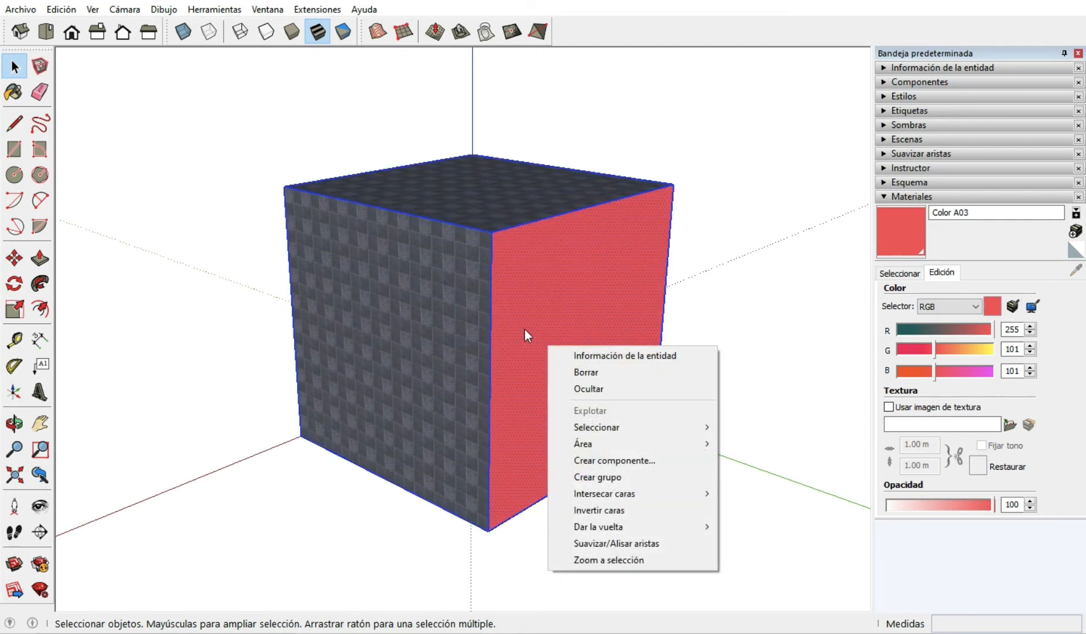
click(711, 170)
triple_click(508, 370)
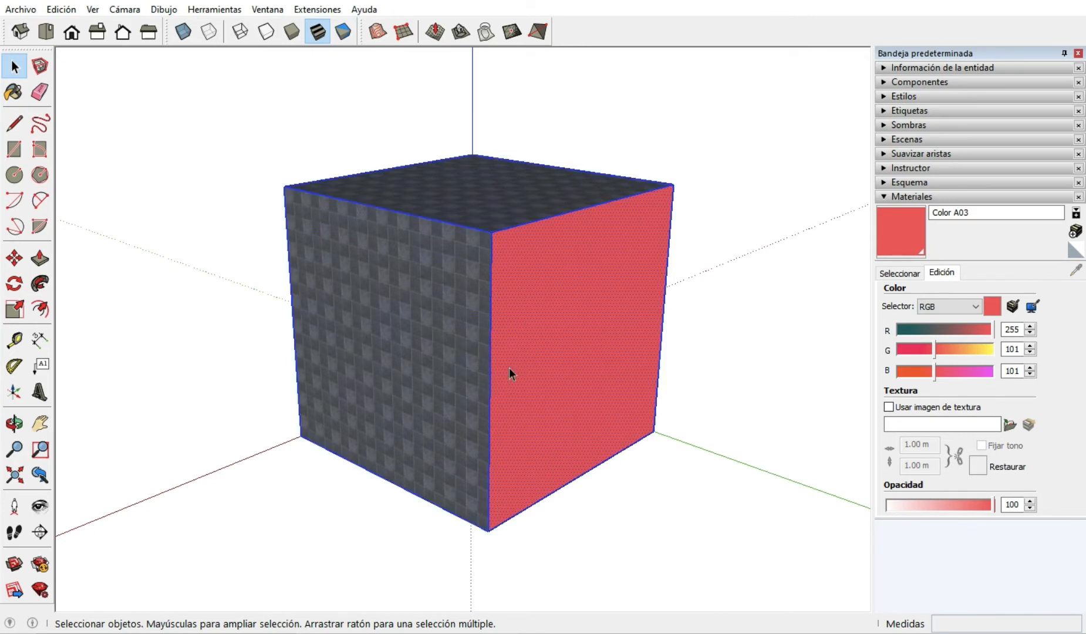
click(880, 68)
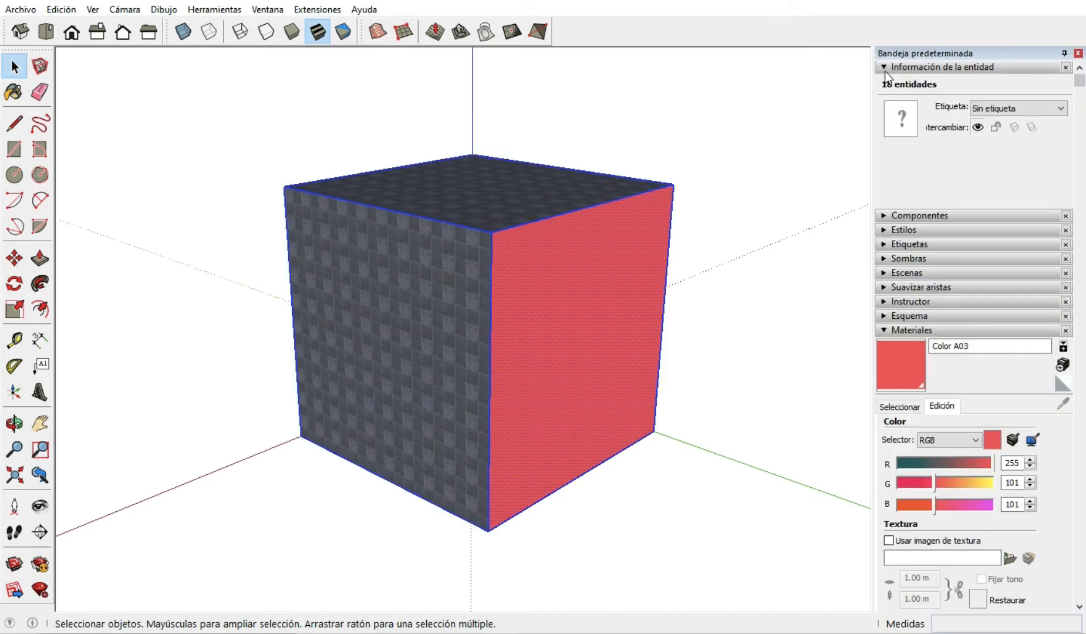
click(893, 115)
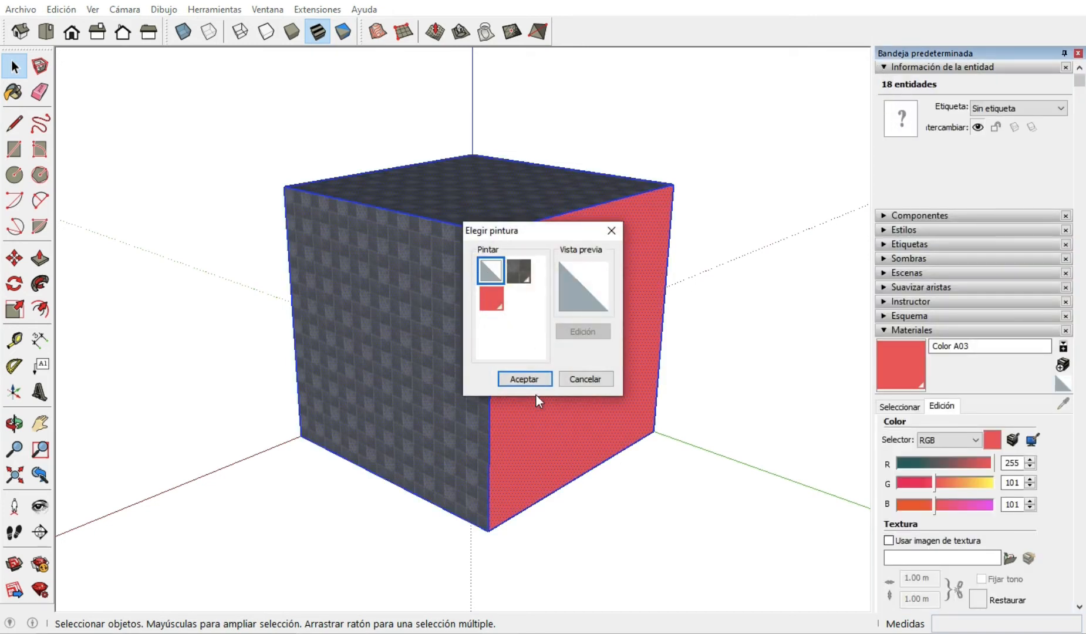
click(523, 380)
click(726, 360)
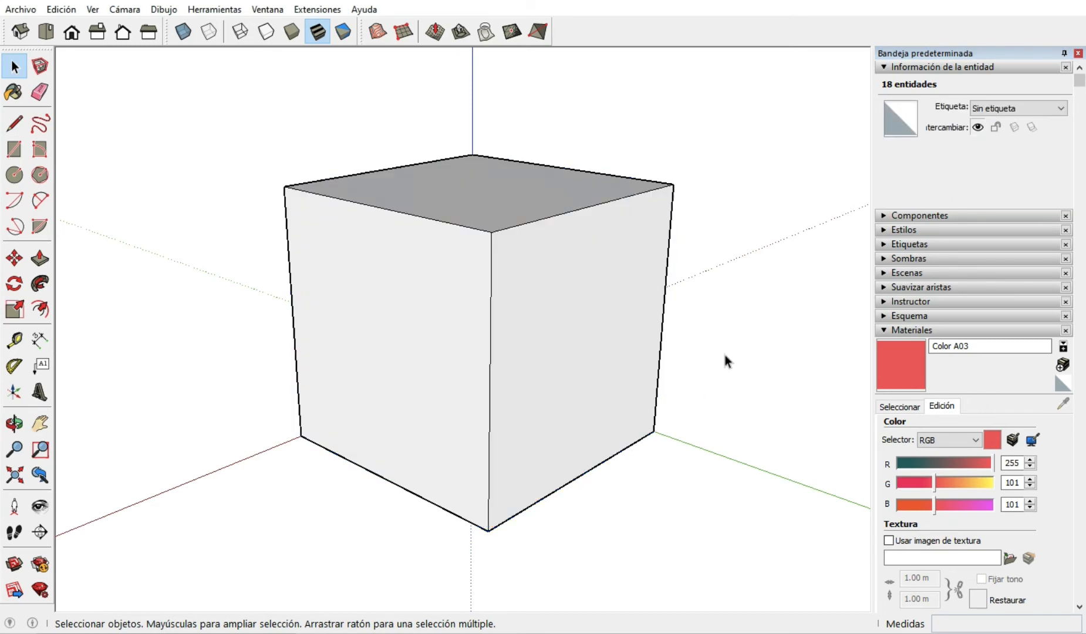
click(884, 68)
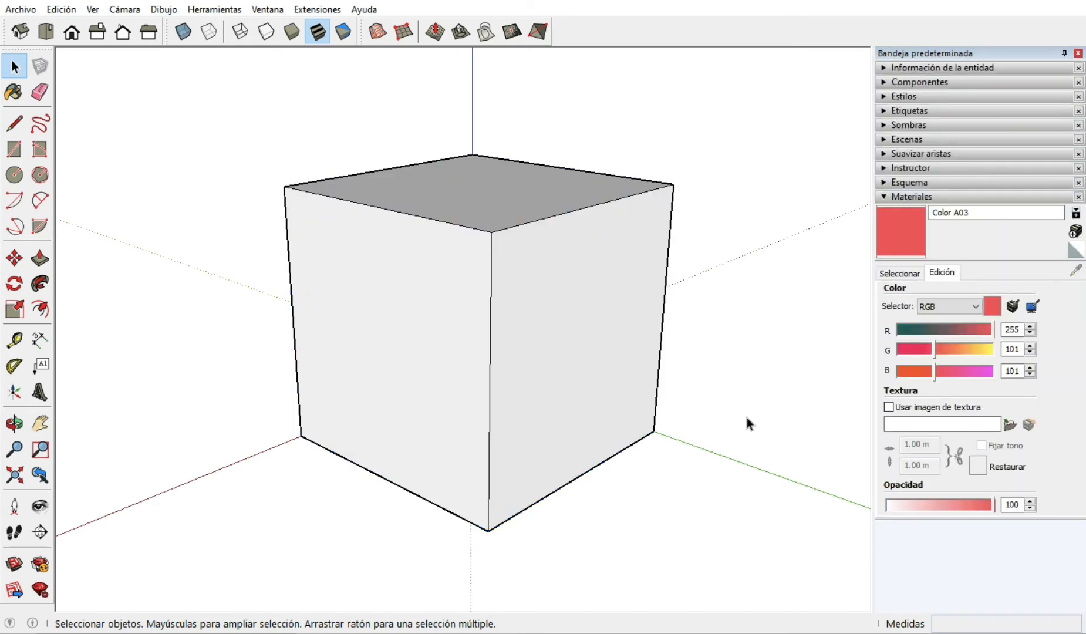
Draw a rectangle of about 4.53 m by 3.47 m on the cube's left-hand front face.
scroll(812, 377, down, 3)
scroll(475, 361, up, 4)
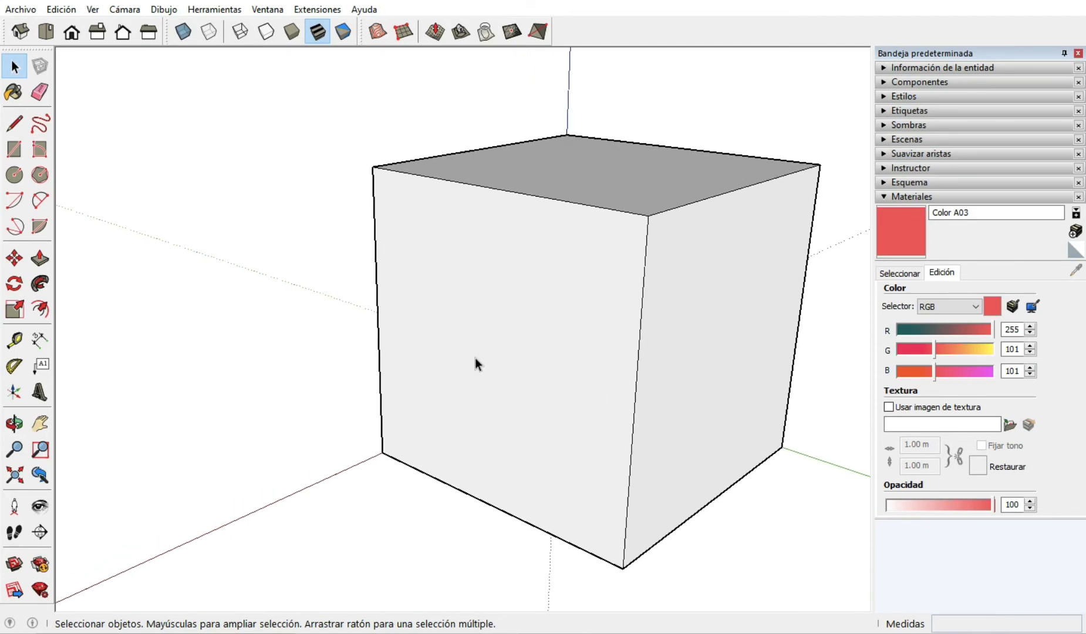
middle_drag(475, 361, 541, 361)
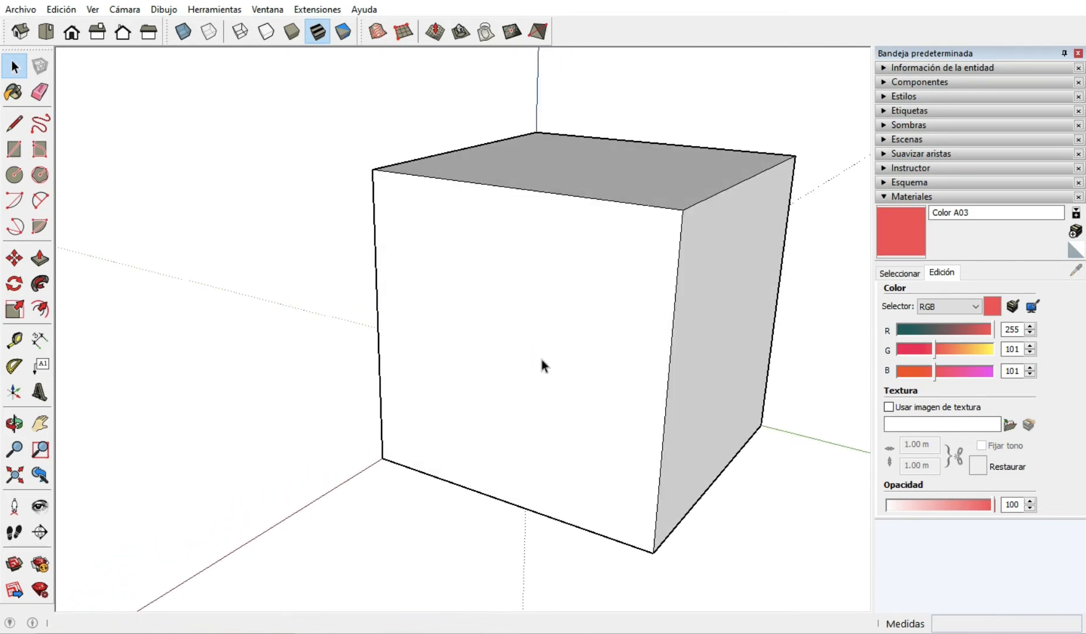
scroll(549, 367, up, 3)
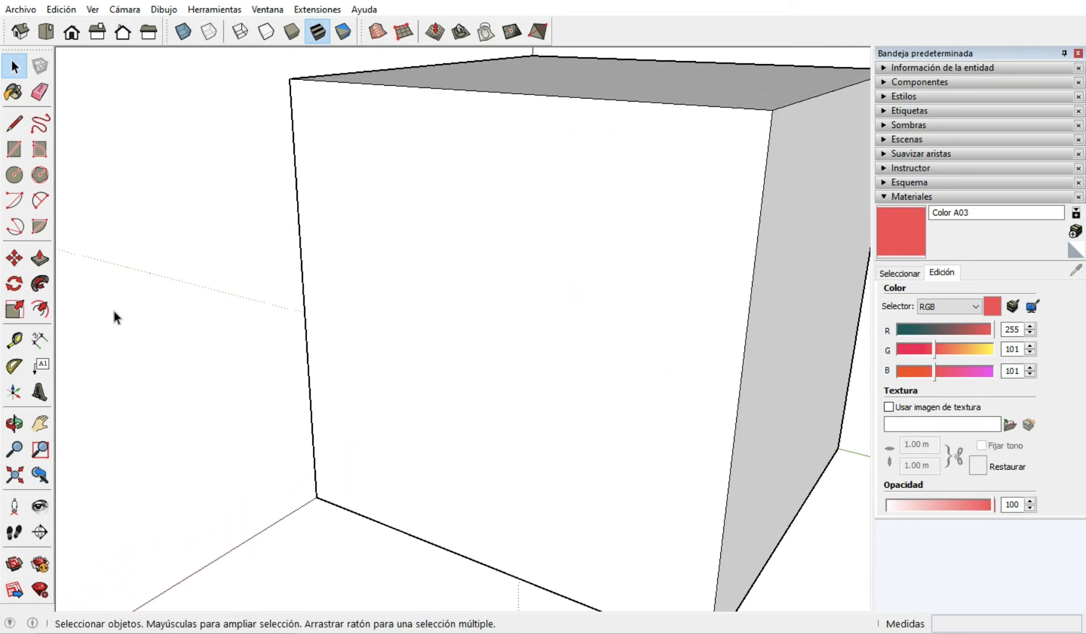
click(14, 149)
click(385, 234)
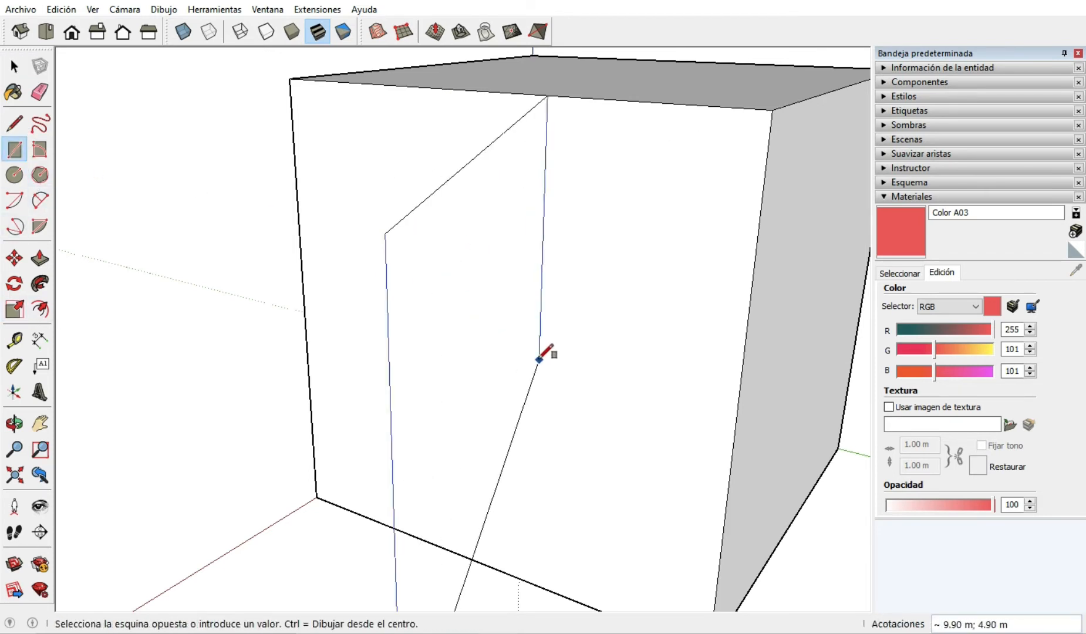
key(Escape)
middle_drag(546, 352, 408, 334)
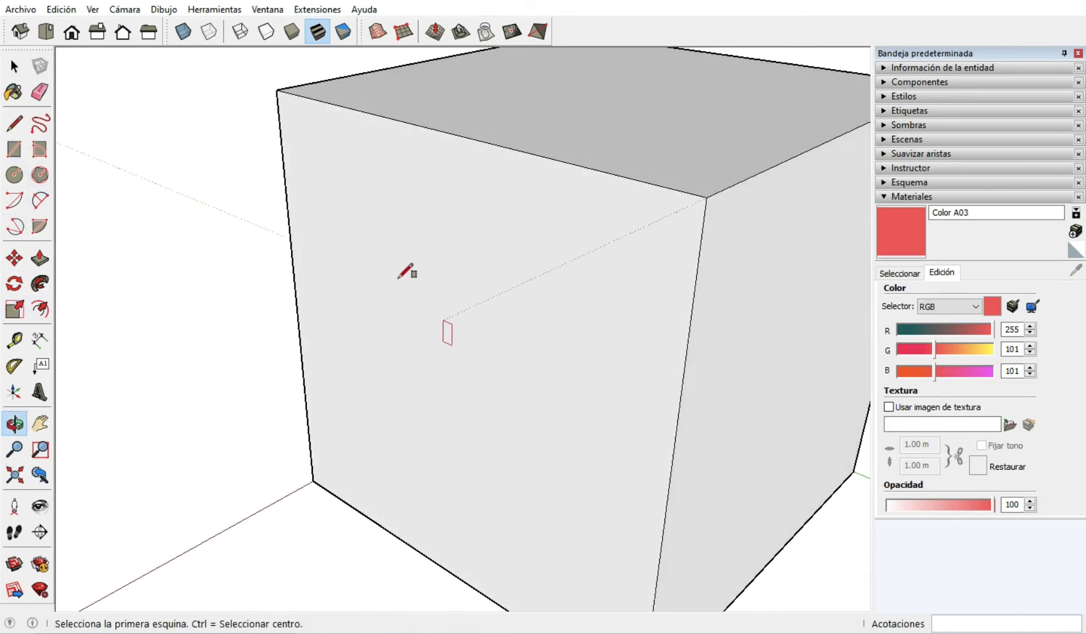
click(380, 249)
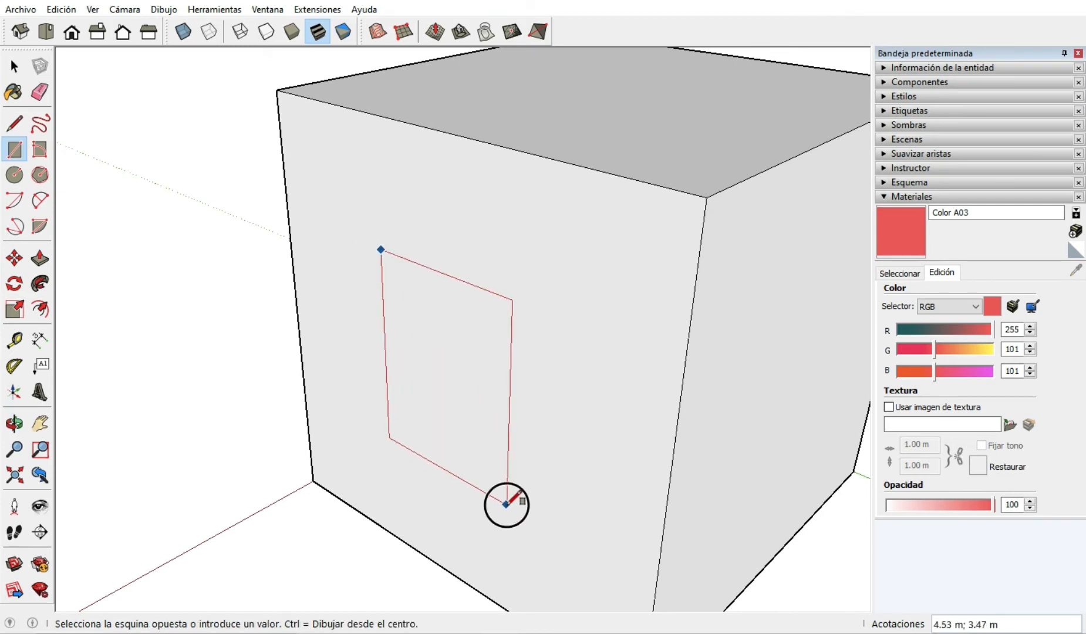
click(507, 503)
Pull the rectangle outward from the cube's face by about 0.19 m with Push/Pull.
scroll(444, 503, up, 3)
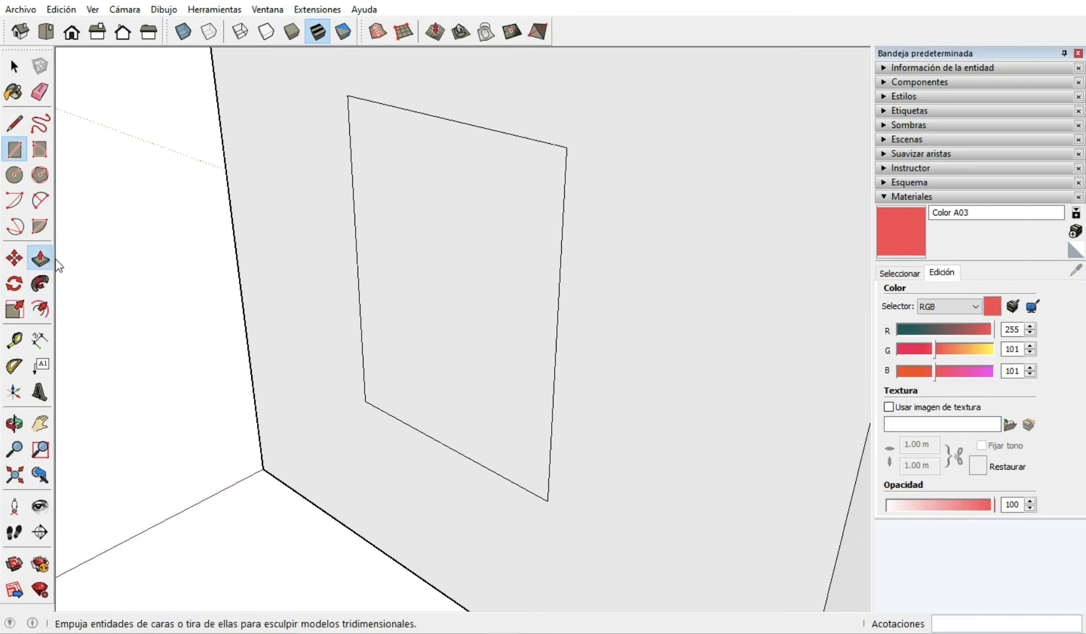
click(39, 257)
click(419, 353)
click(409, 359)
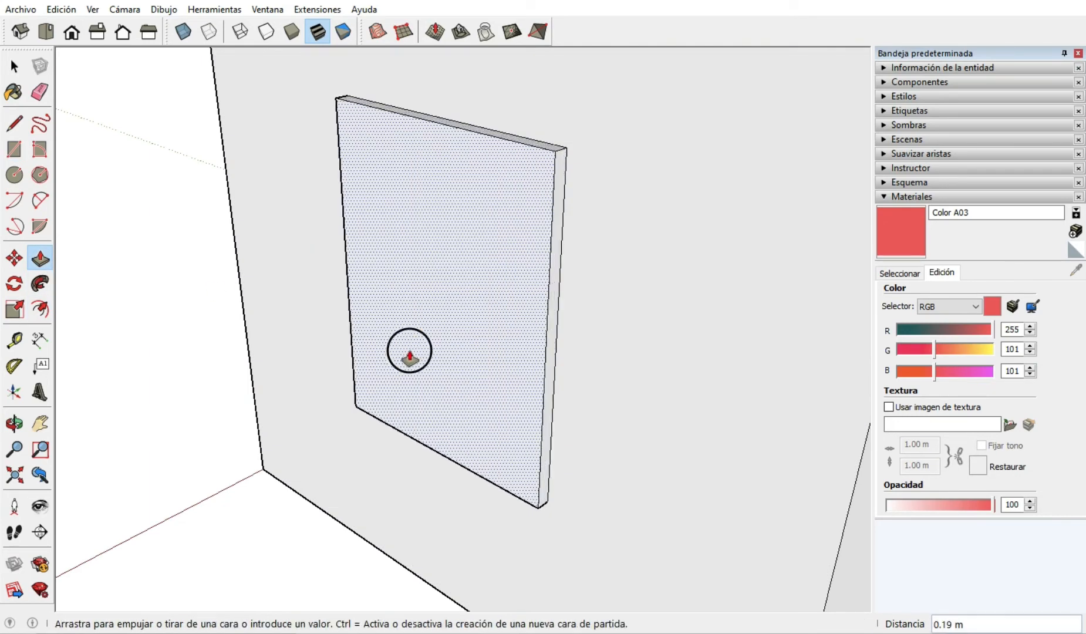
key(o)
middle_drag(503, 350, 524, 344)
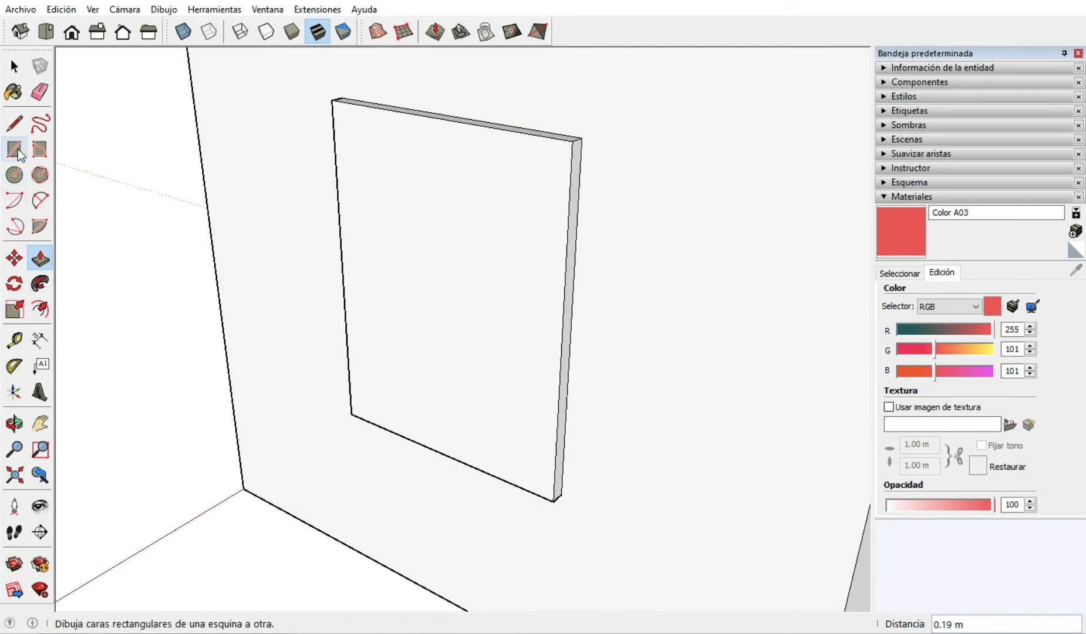
Offset the raised panel's front outline inward by about 0.14 m.
click(40, 309)
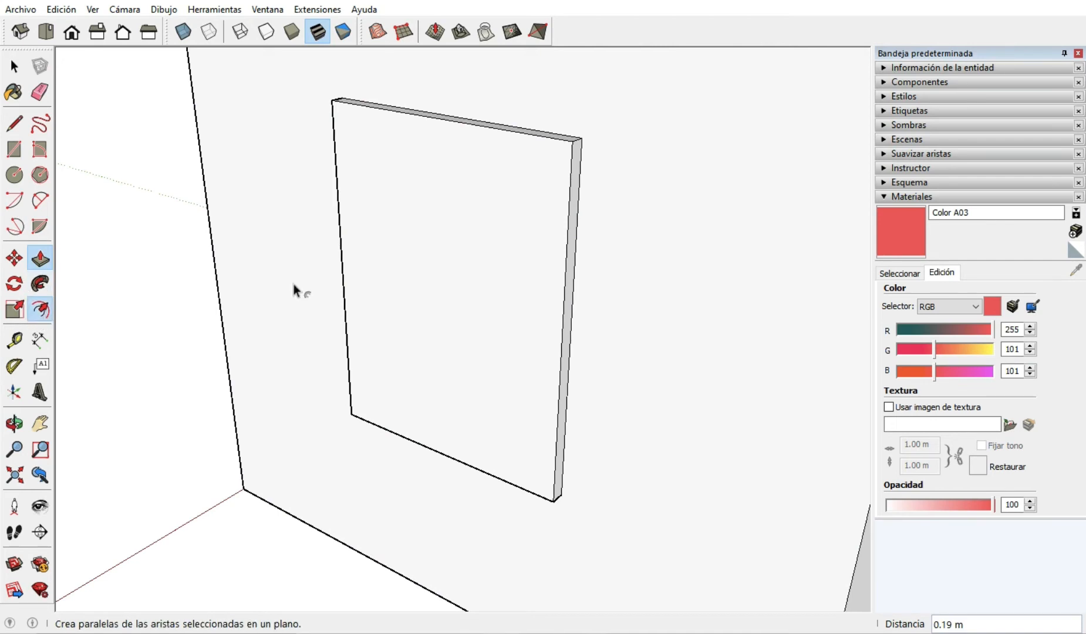
click(342, 160)
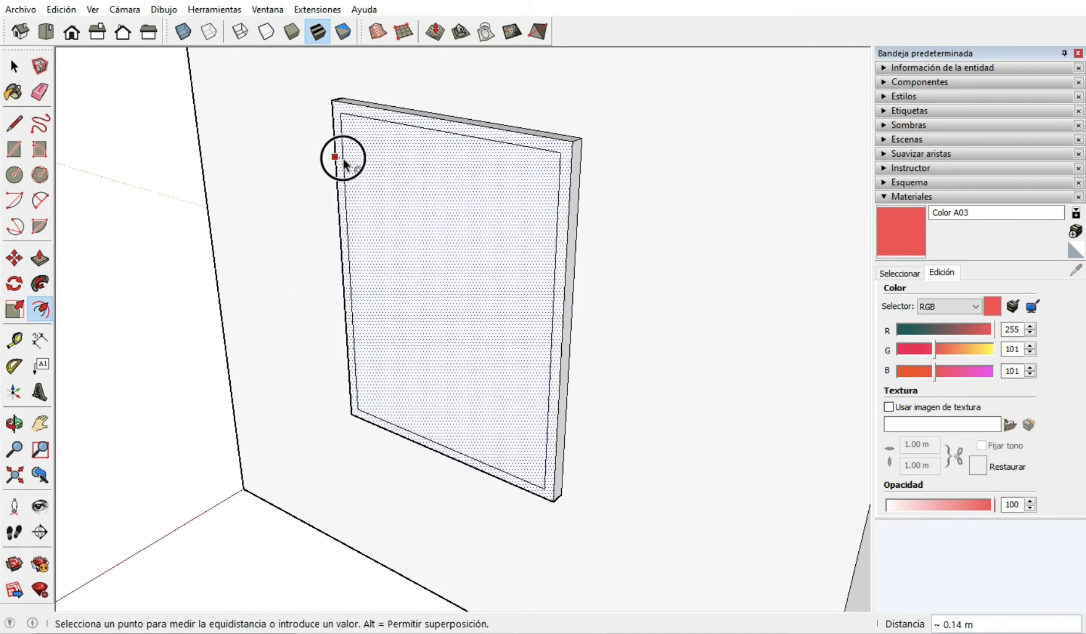
click(341, 159)
Push the inner face of the panel inward by about 0.07 m to leave a frame around it.
click(39, 257)
click(405, 262)
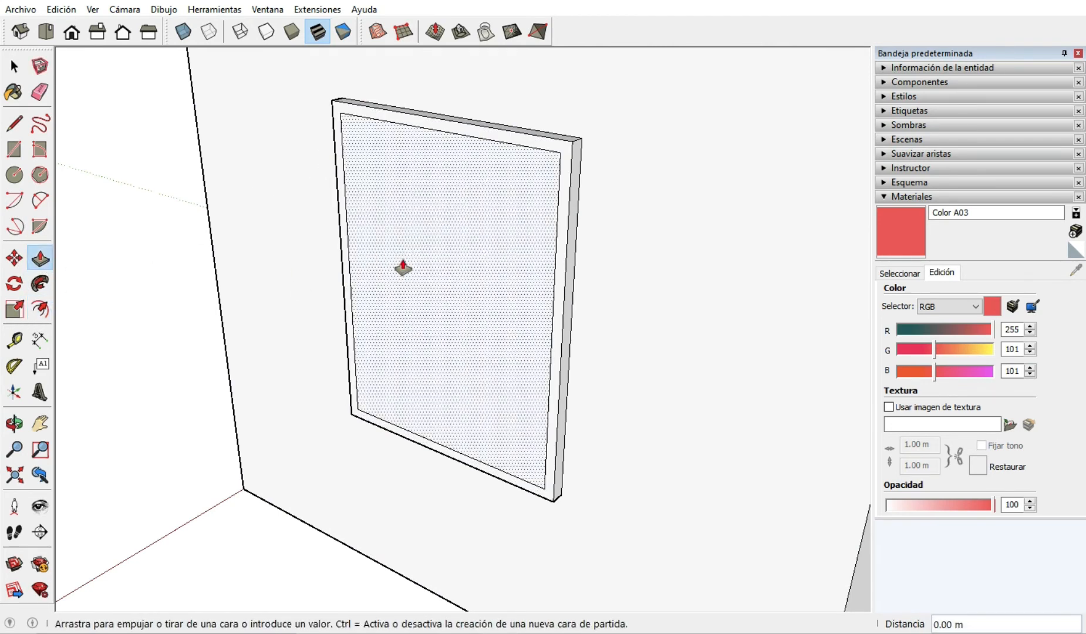
click(406, 264)
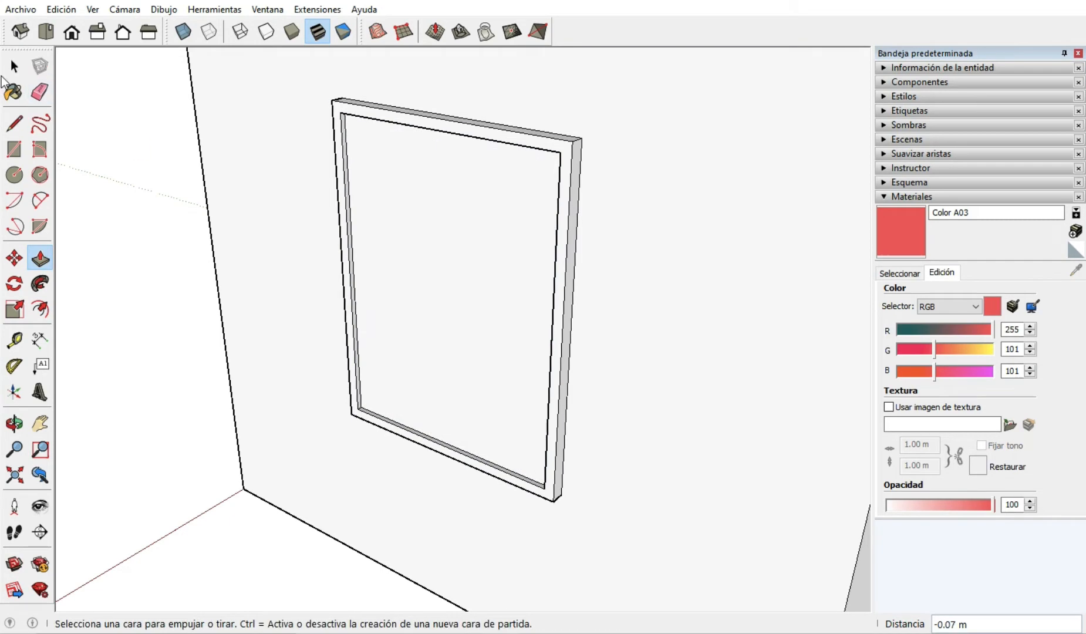
key(space)
Select the recessed face inside the frame and import the image "9_chalkboard interior decorative panel" as a texture.
scroll(427, 295, down, 3)
scroll(469, 356, up, 4)
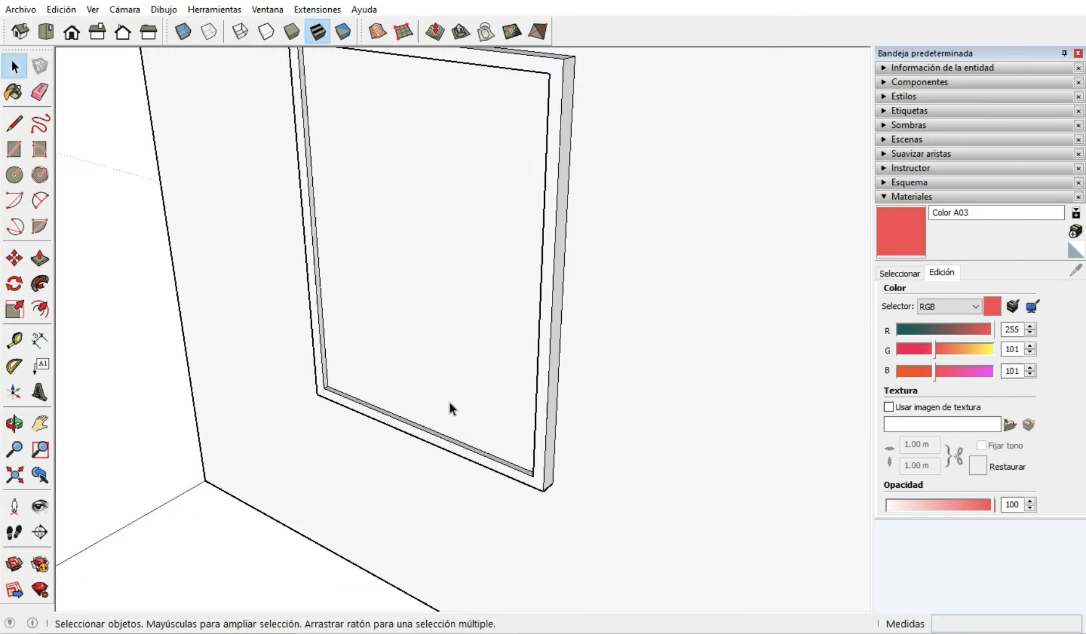
scroll(448, 402, down, 1)
scroll(455, 313, down, 2)
scroll(458, 229, up, 3)
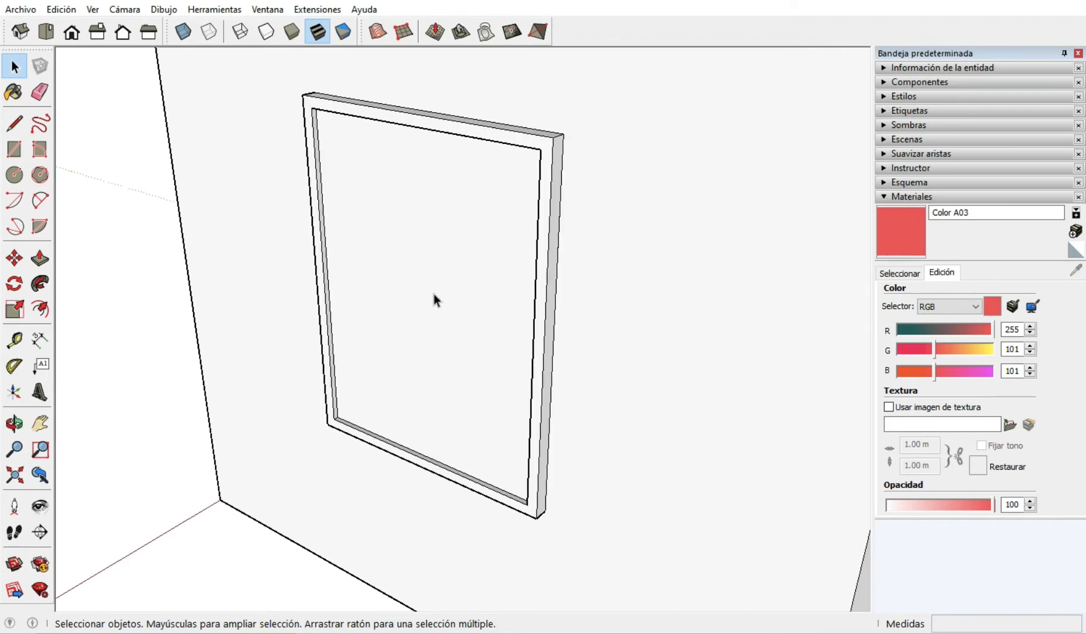
click(434, 304)
middle_drag(426, 312, 376, 303)
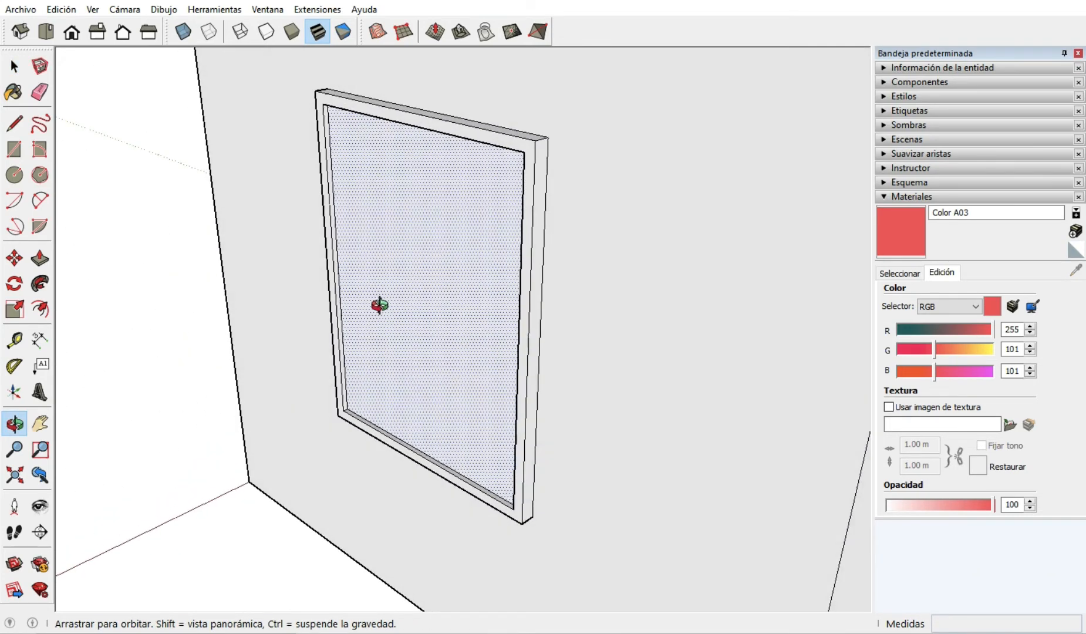
click(21, 10)
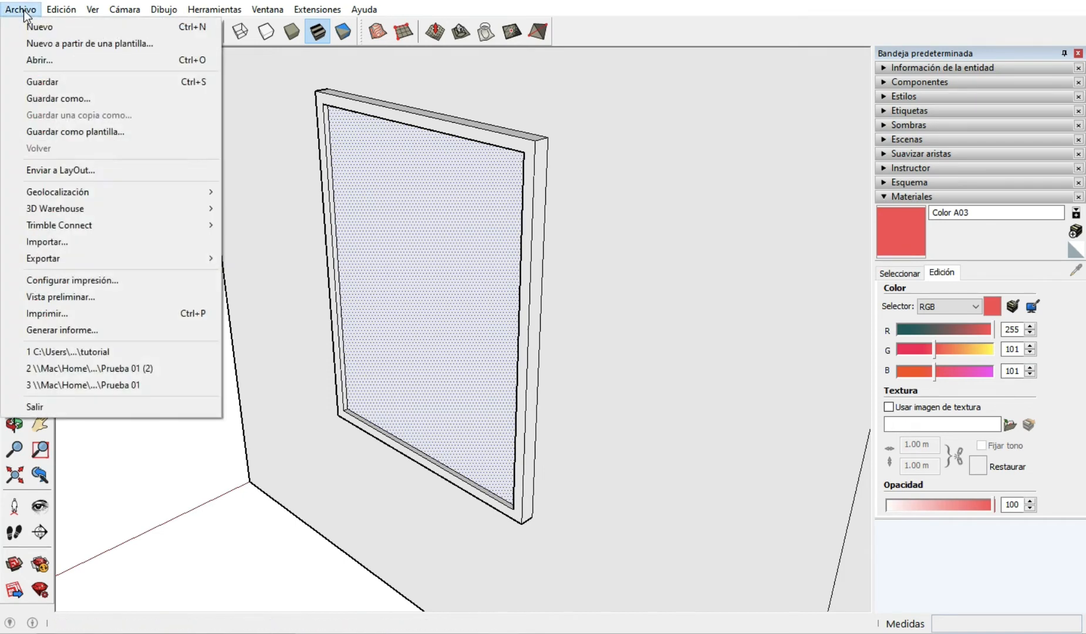
click(51, 241)
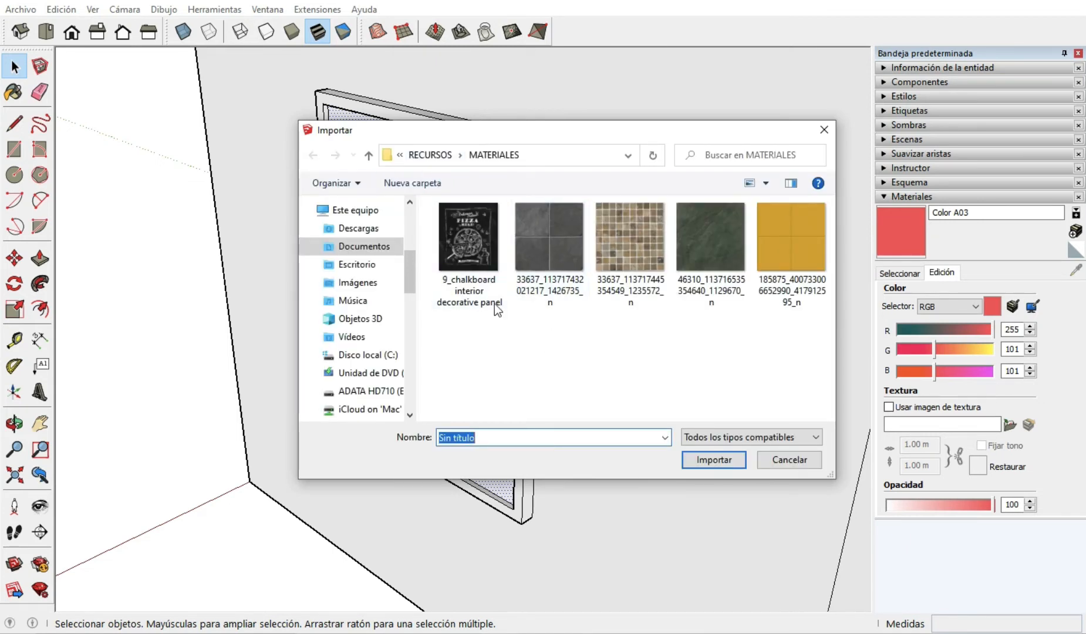
click(459, 247)
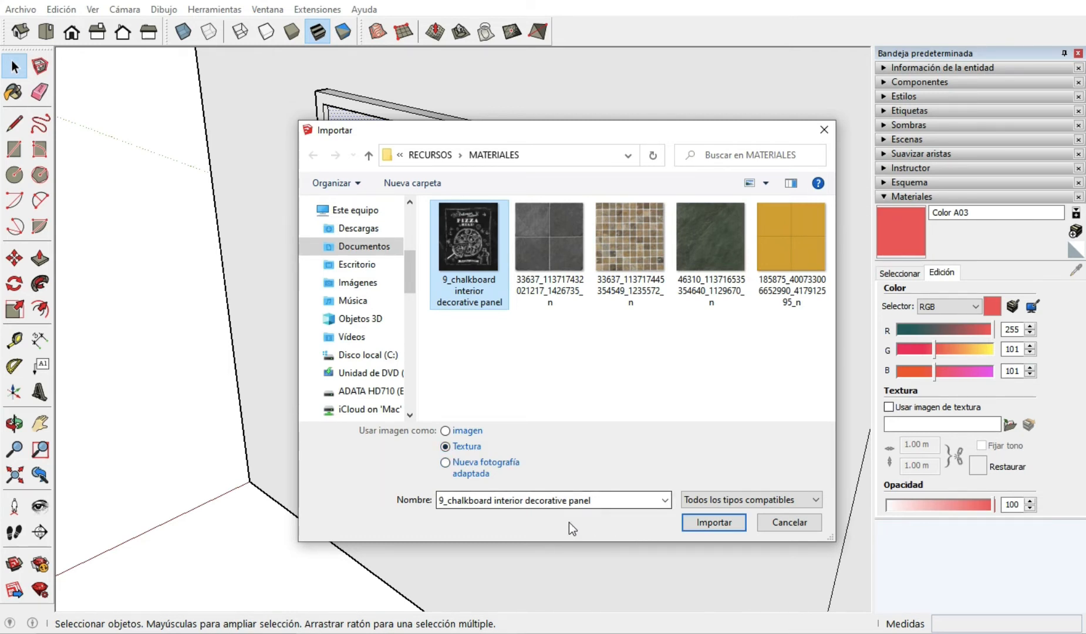
click(712, 521)
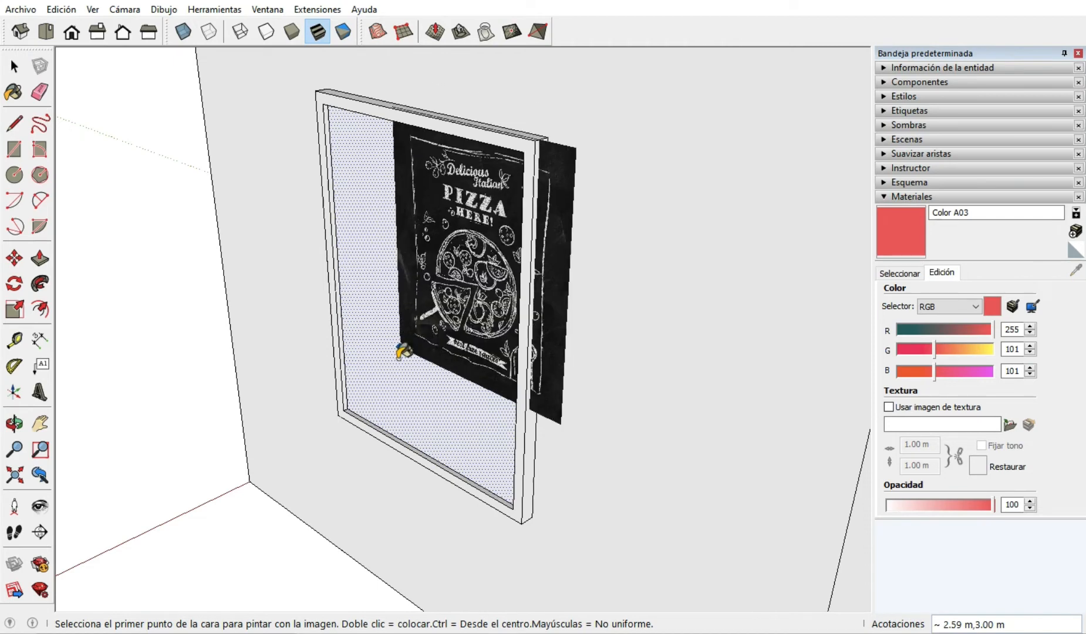
Place the imported texture from the lower-left inner corner of the frame at a width of about 1.54 m.
middle_drag(405, 365, 480, 361)
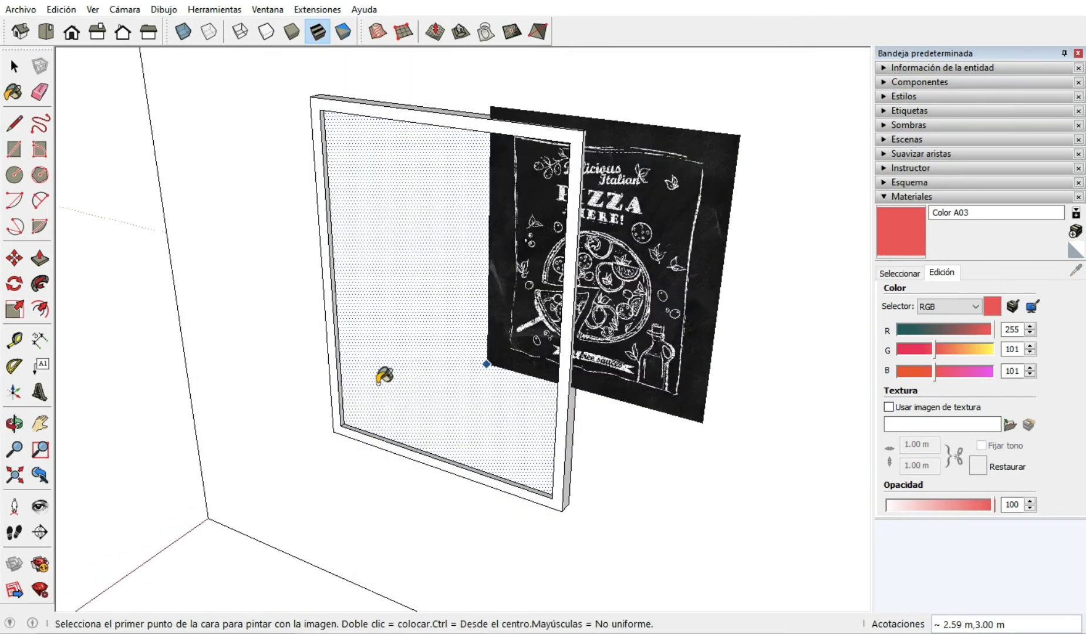
click(344, 422)
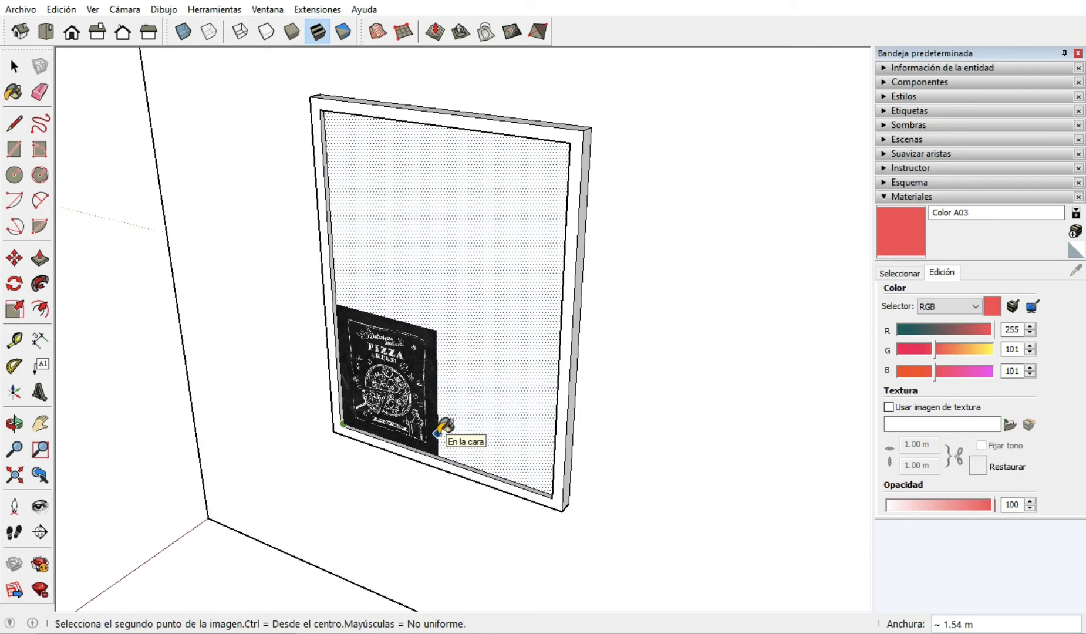
click(437, 434)
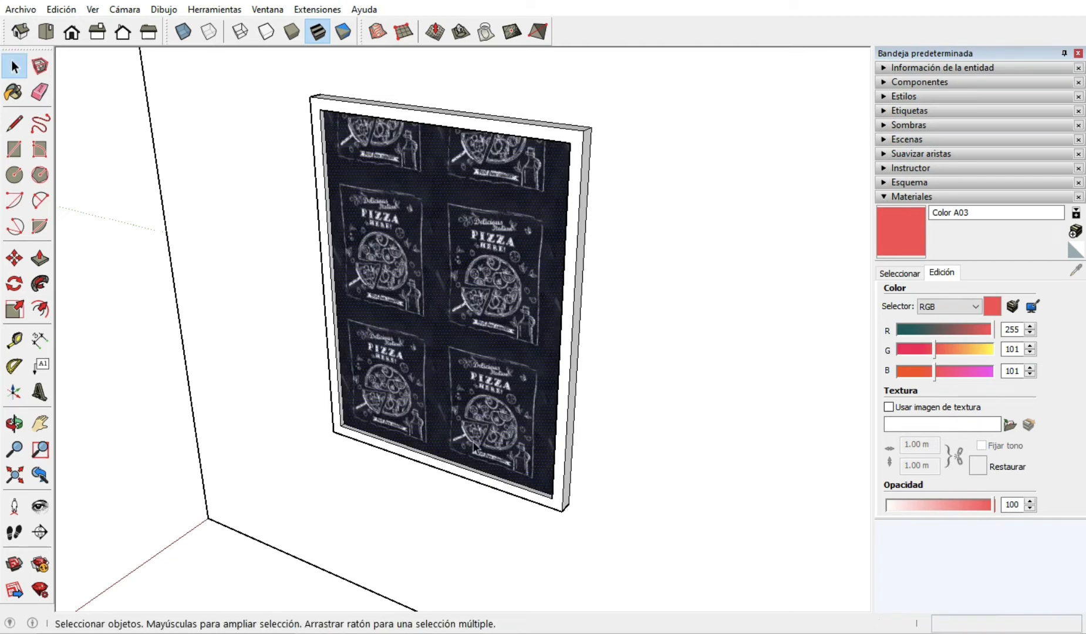
Open the position editing of the pizza texture on the framed face.
middle_drag(443, 407, 695, 376)
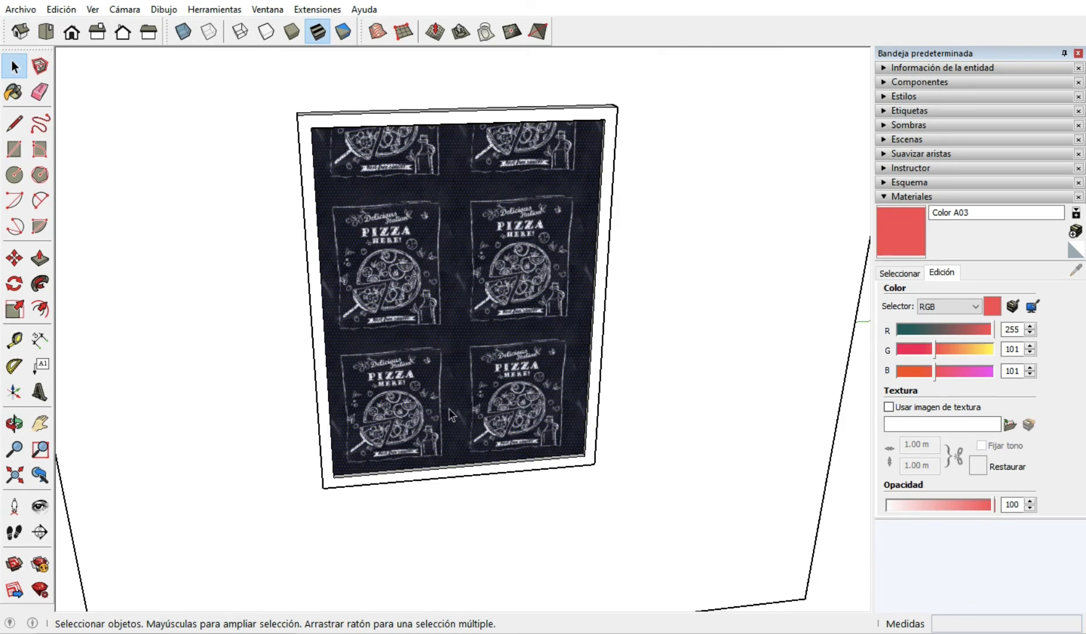
scroll(472, 421, down, 3)
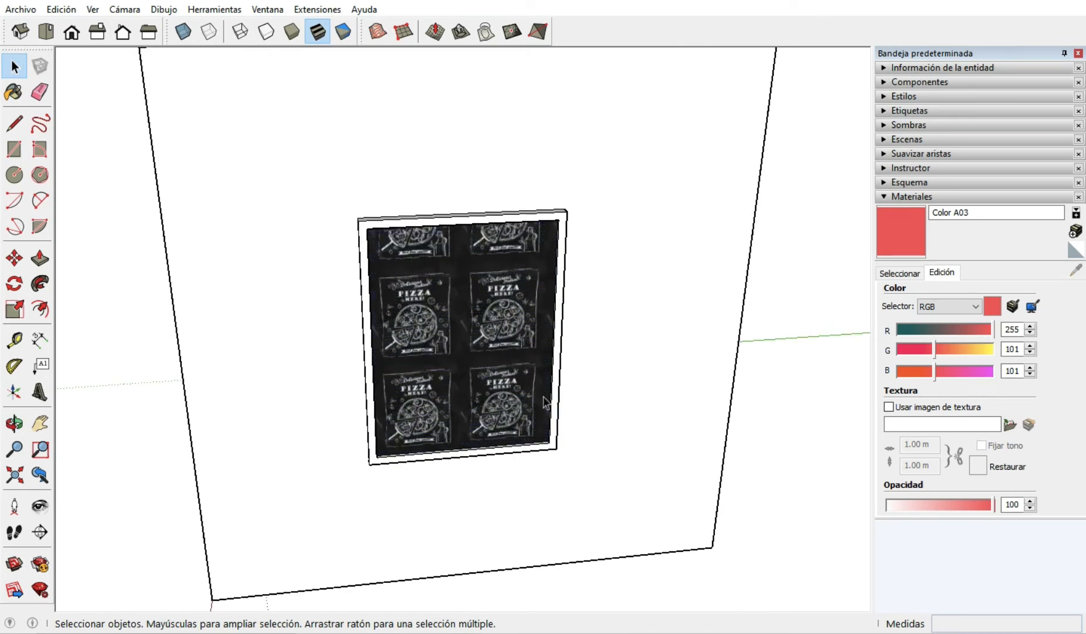
scroll(488, 339, up, 3)
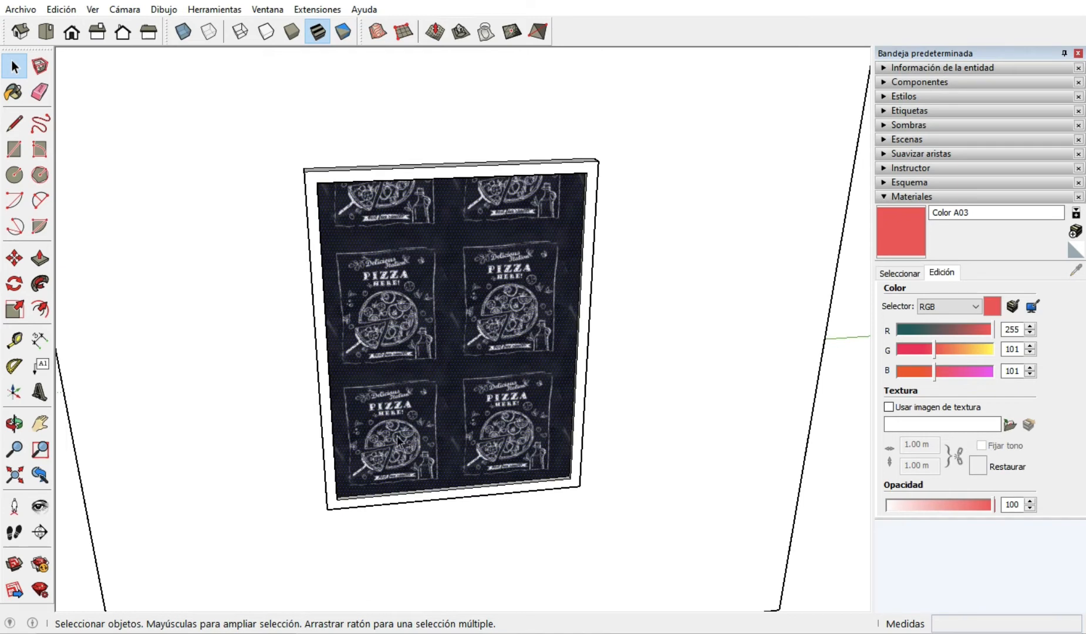
scroll(535, 278, down, 2)
scroll(530, 283, up, 3)
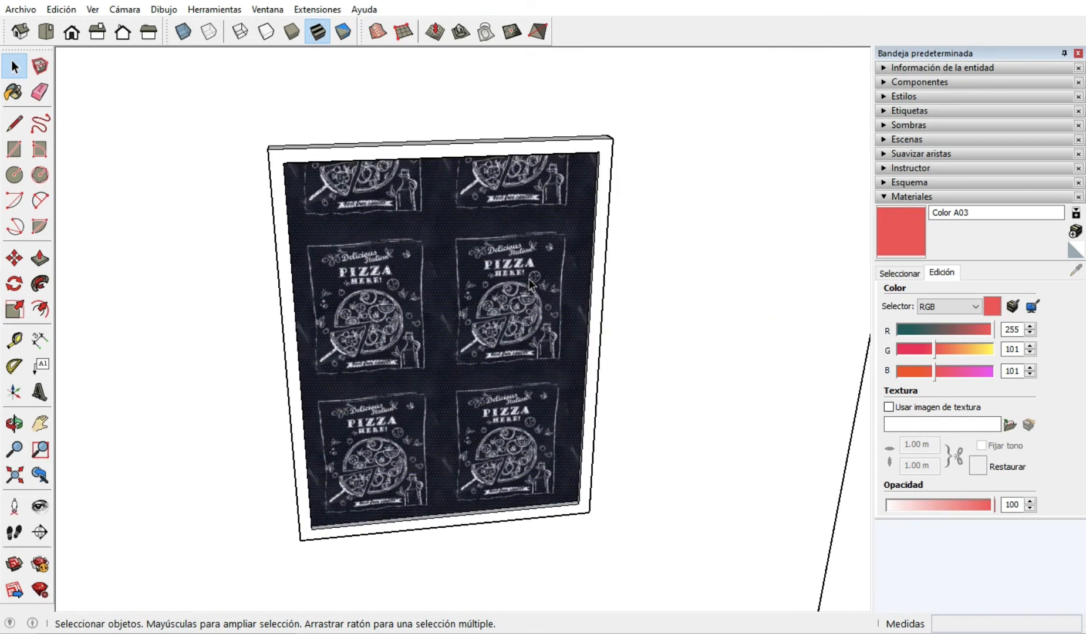
right_click(437, 381)
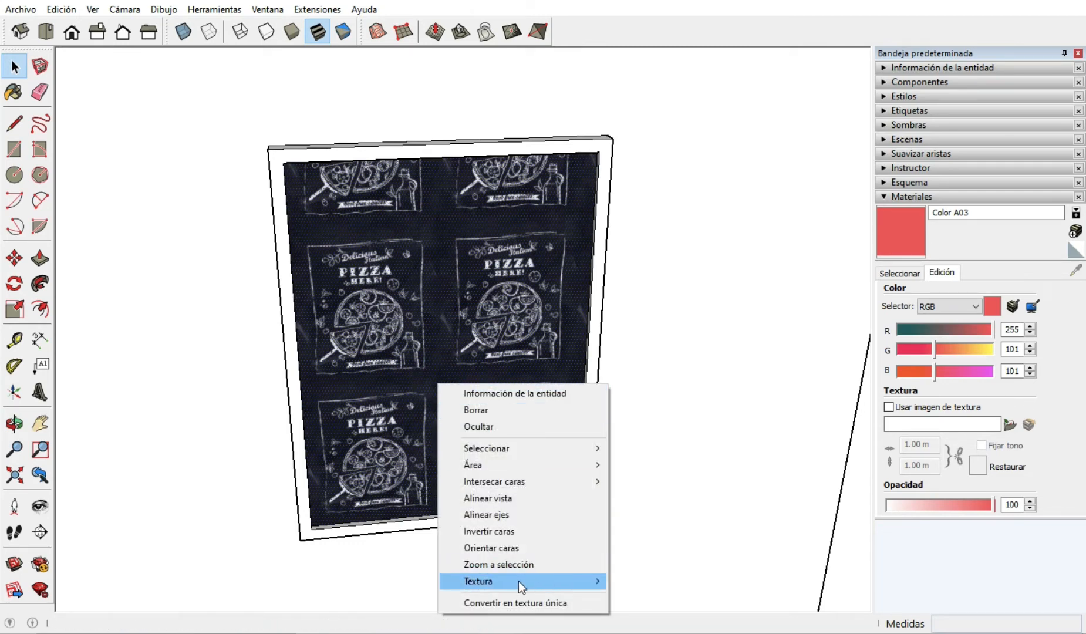
mouse_move(518, 581)
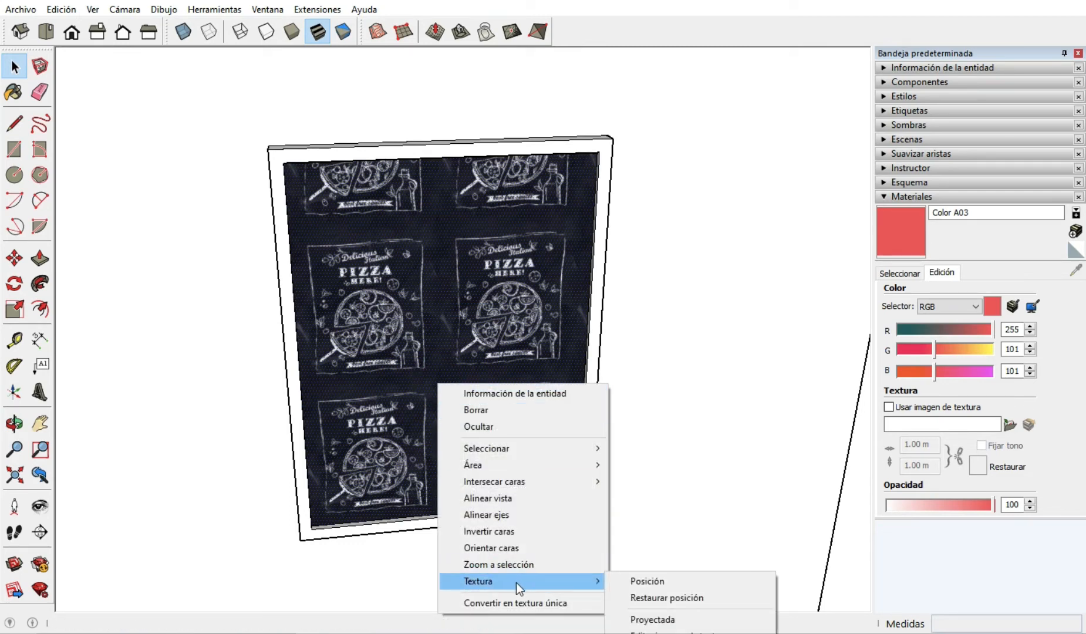
click(654, 584)
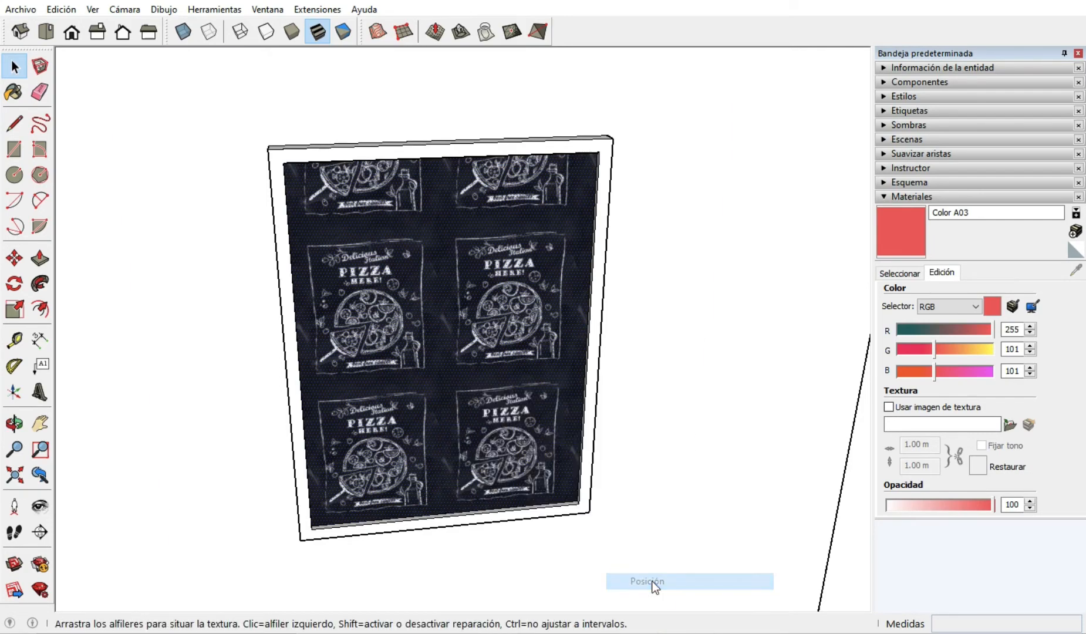
scroll(643, 444, down, 5)
scroll(504, 418, up, 6)
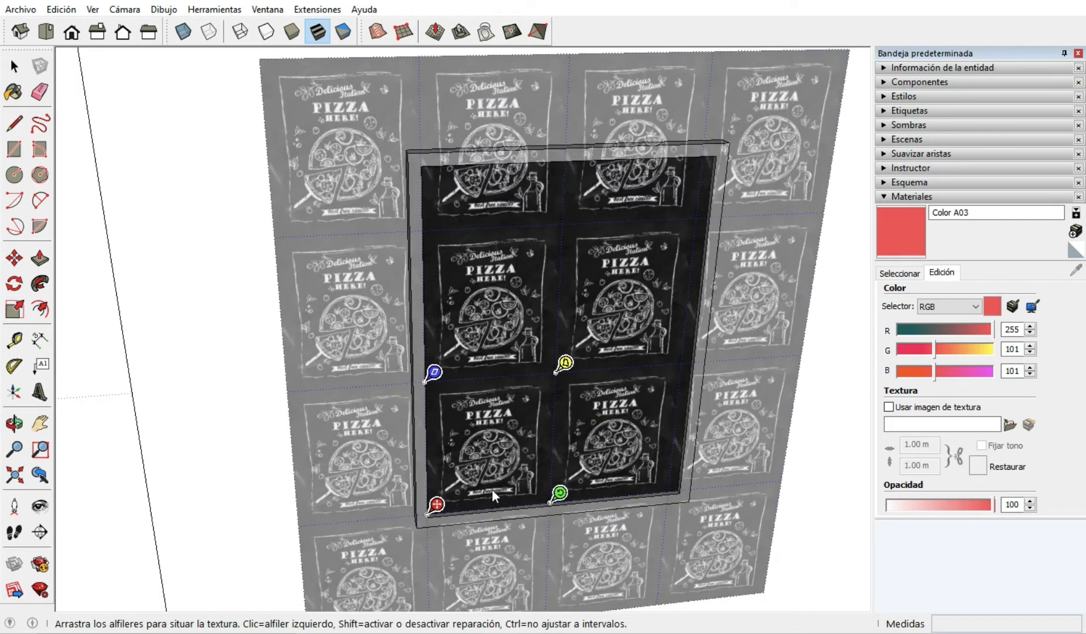
Scale the texture with the green pin until a single pizza image spans the width of the framed face.
scroll(492, 489, up, 3)
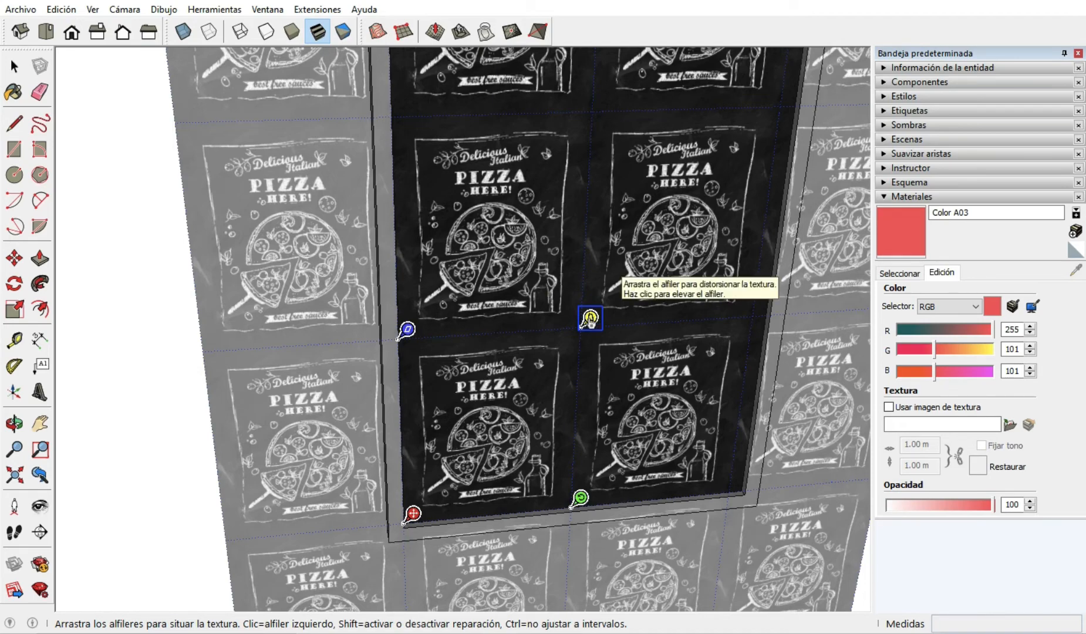
mouse_move(588, 320)
mouse_down()
mouse_move(586, 291)
mouse_move(589, 323)
mouse_up()
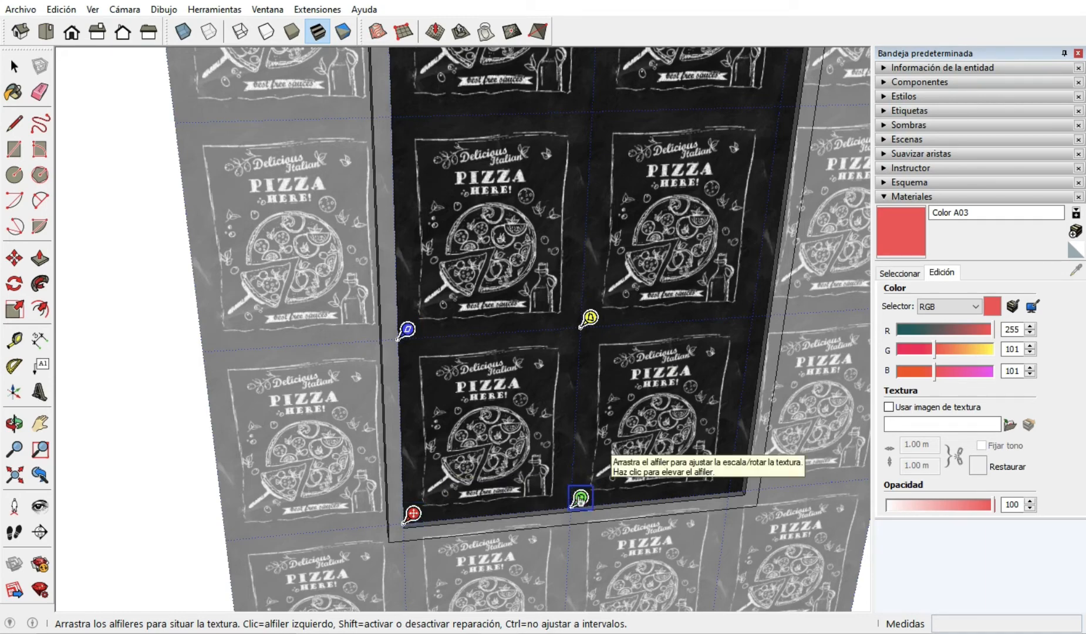
drag(580, 498, 750, 481)
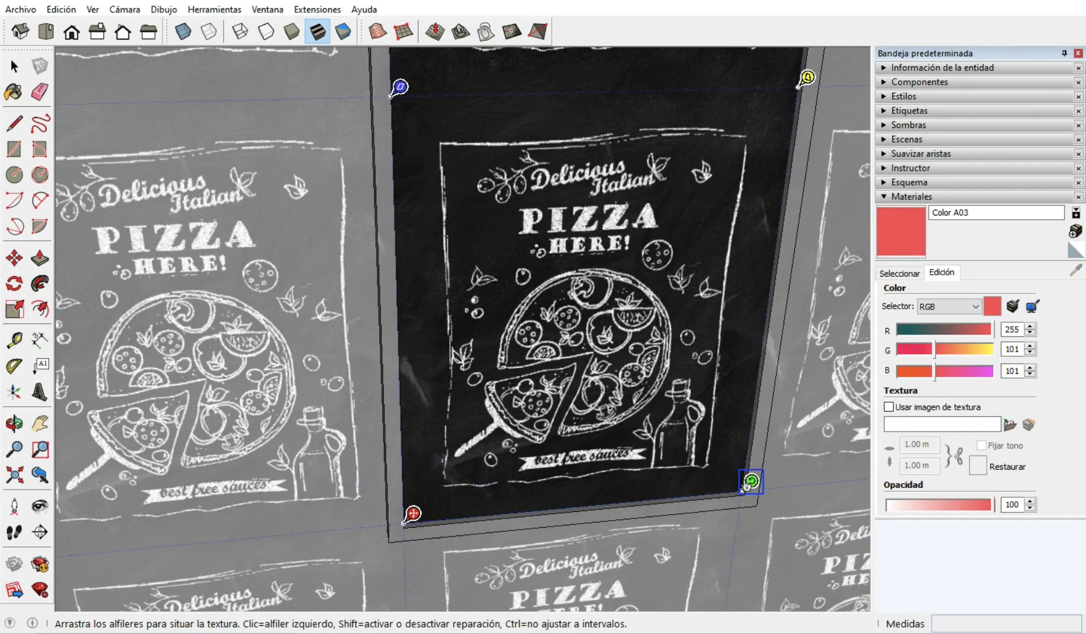
scroll(580, 488, down, 3)
scroll(671, 403, up, 2)
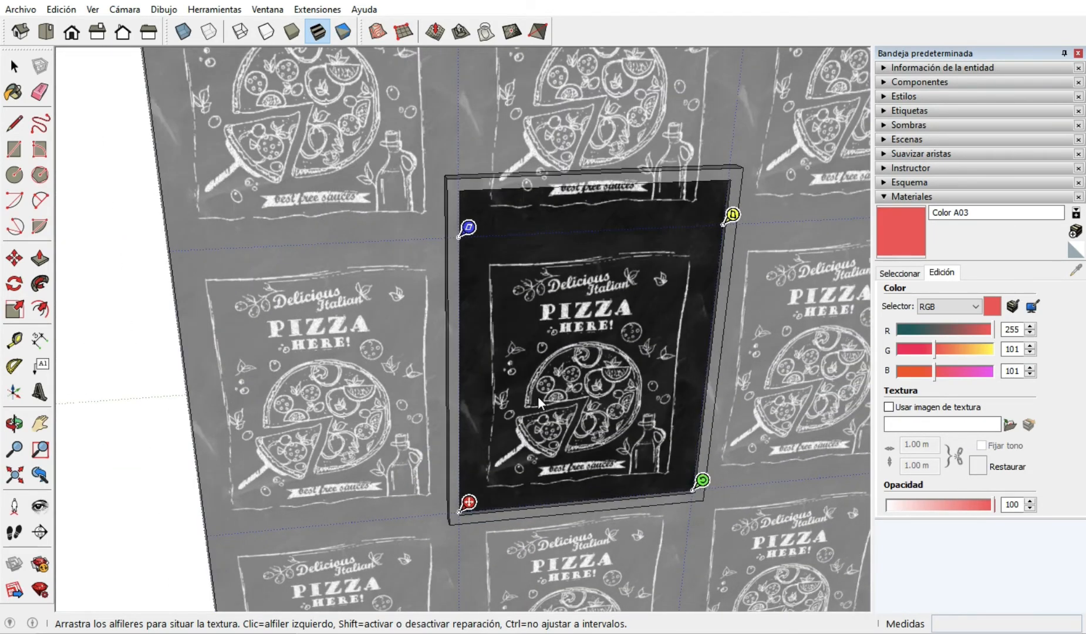
Shift the pizza texture slightly up and to the right, off the frame's lower-left inner corner.
scroll(538, 396, down, 2)
scroll(698, 273, up, 3)
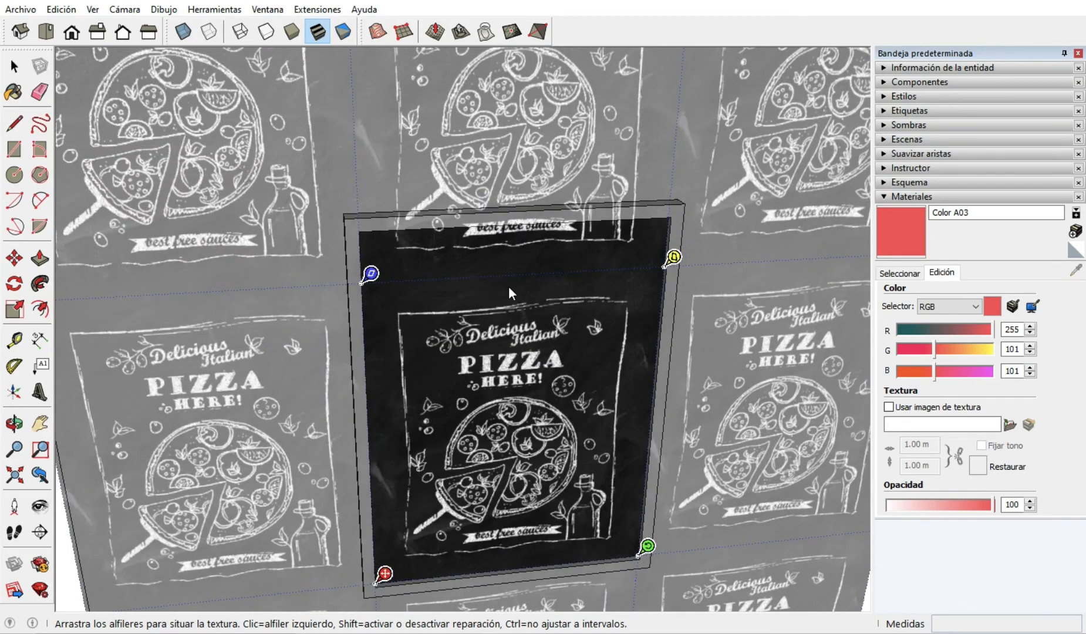
scroll(508, 286, down, 2)
scroll(524, 475, up, 3)
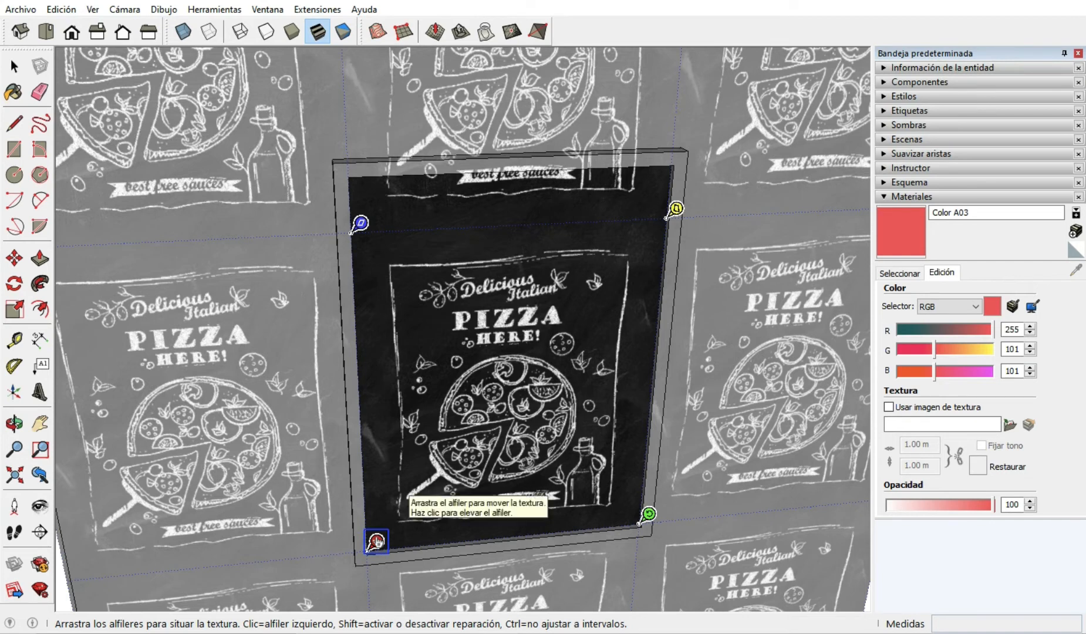
scroll(489, 456, down, 2)
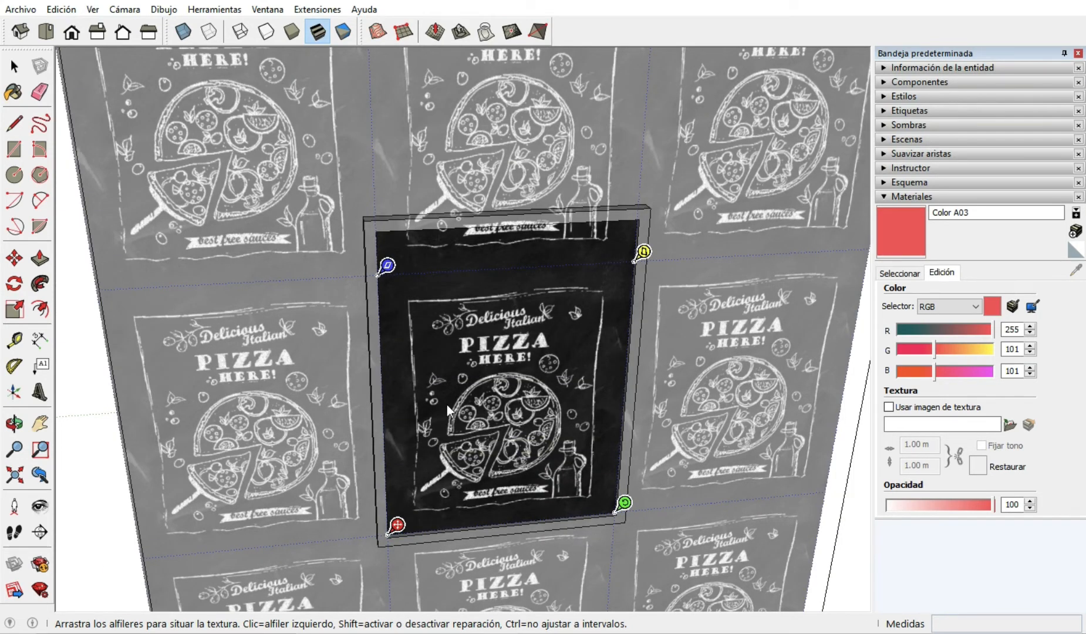
drag(455, 383, 469, 363)
scroll(520, 322, down, 3)
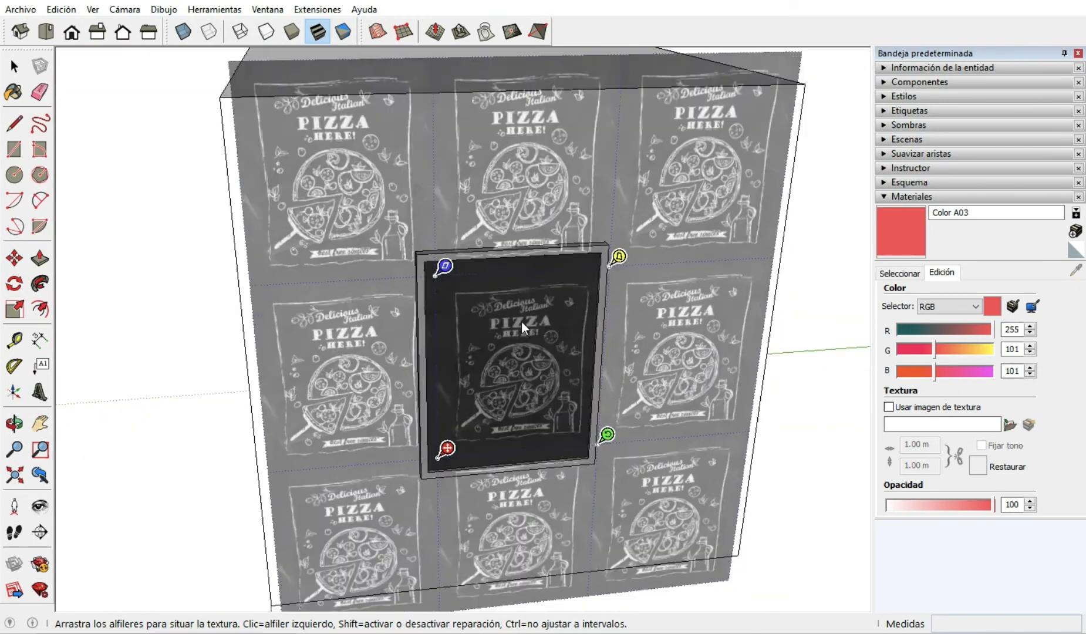
Move the texture by its red pin back onto the lower-left inner corner of the frame.
scroll(428, 468, up, 5)
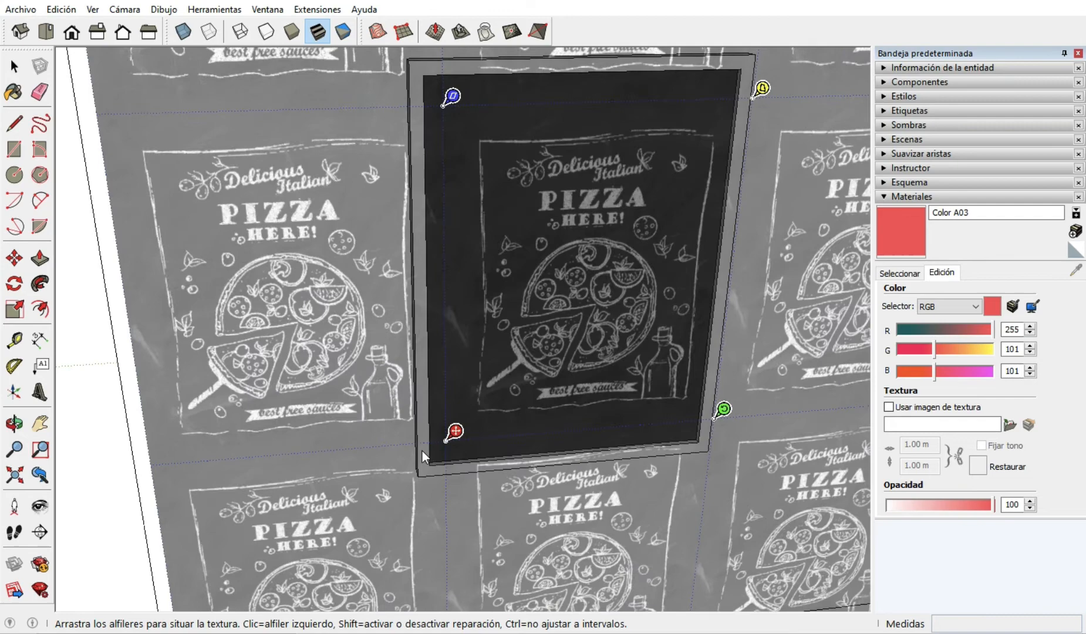
scroll(413, 444, up, 5)
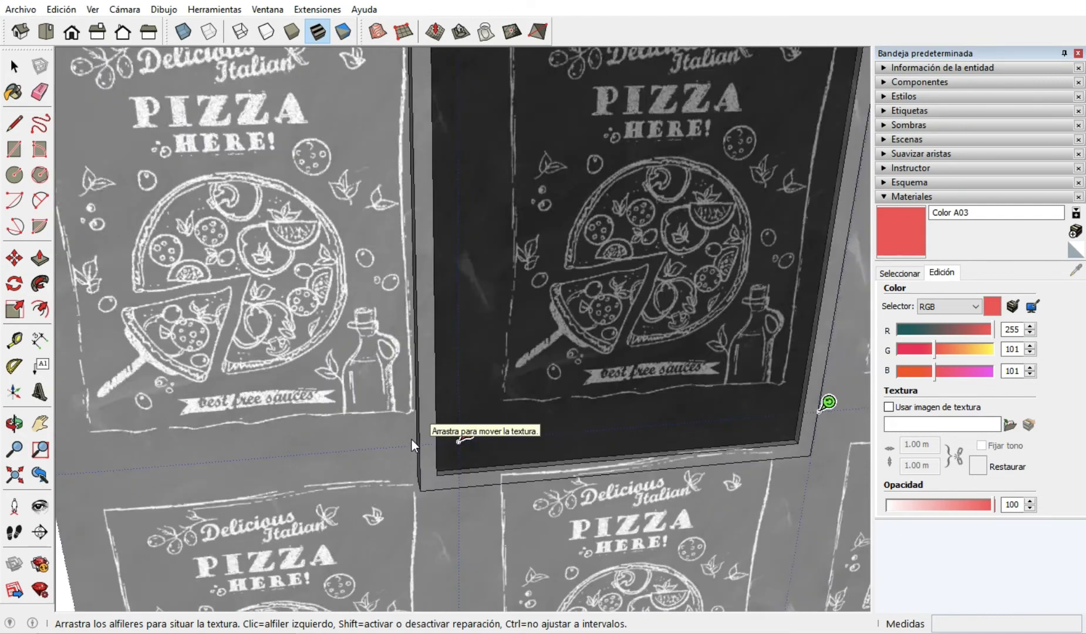
middle_drag(530, 459, 355, 480)
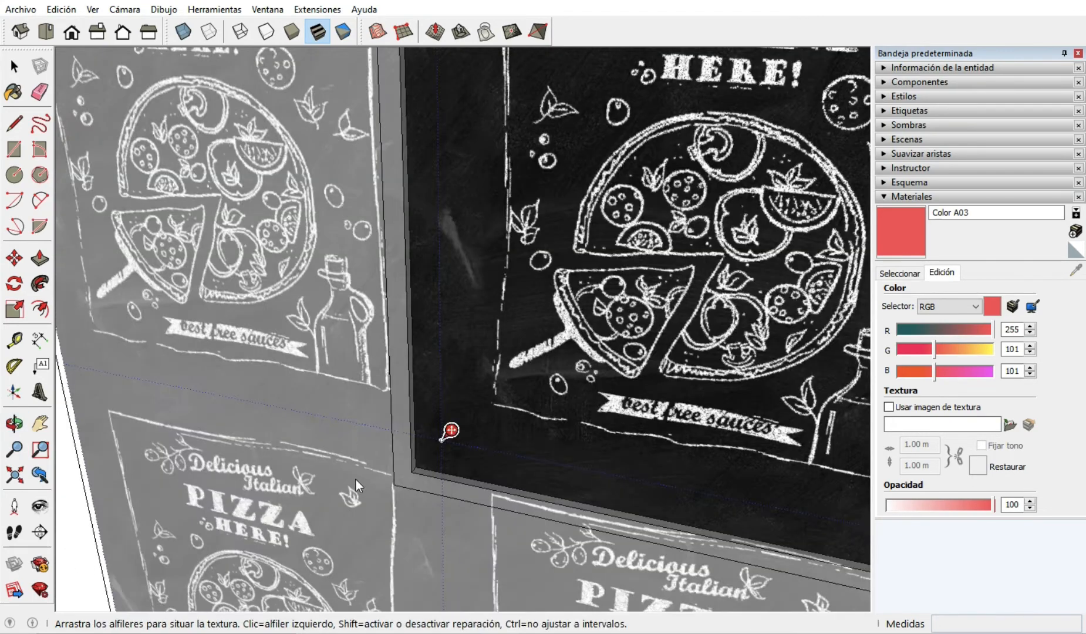
scroll(404, 480, up, 6)
scroll(417, 467, up, 2)
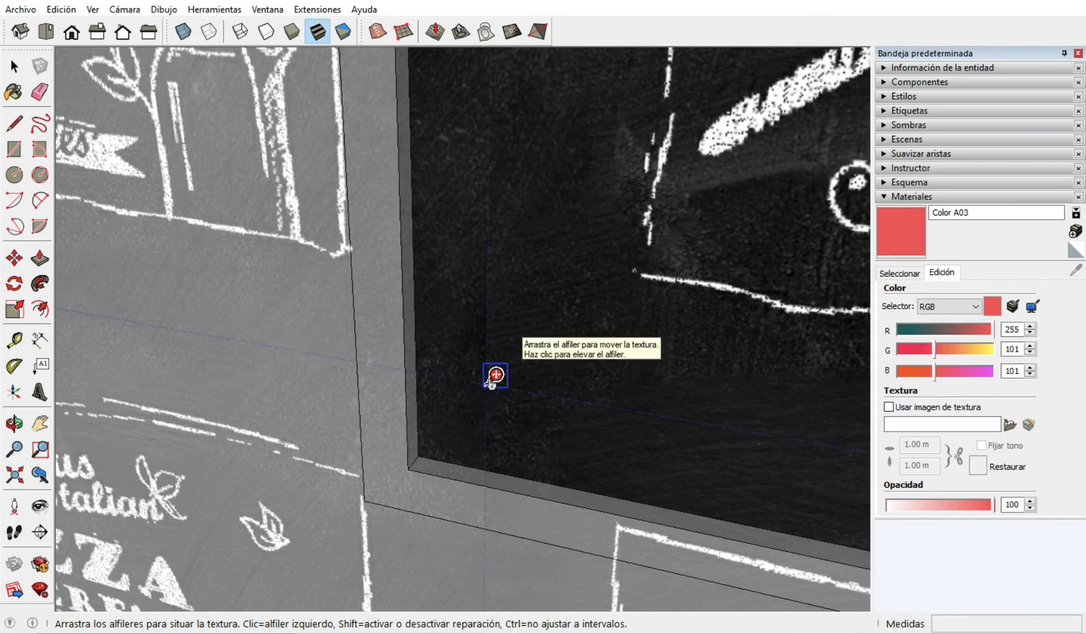
drag(493, 377, 421, 455)
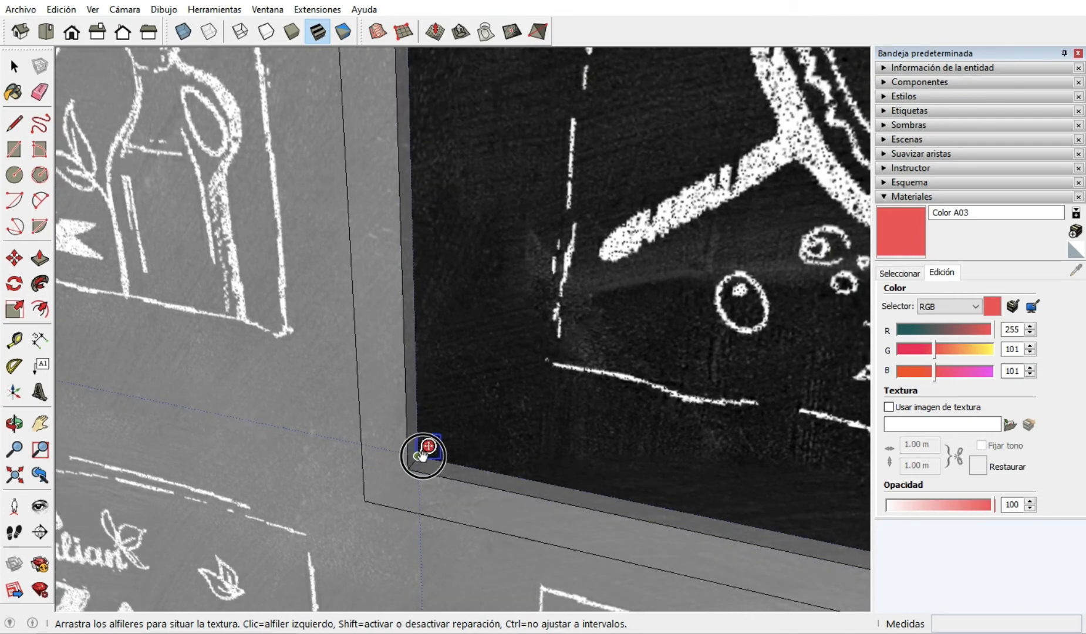
scroll(434, 405, down, 6)
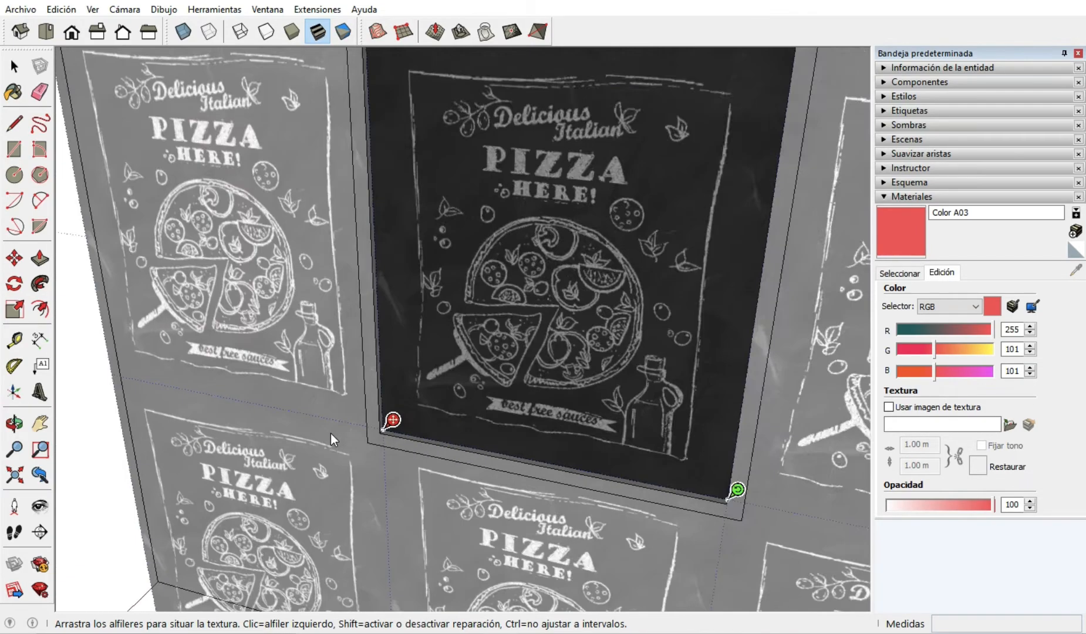
Align the texture's green pin with the frame's lower-right inner corner and accept the texture position.
scroll(352, 443, down, 5)
middle_drag(479, 444, 669, 436)
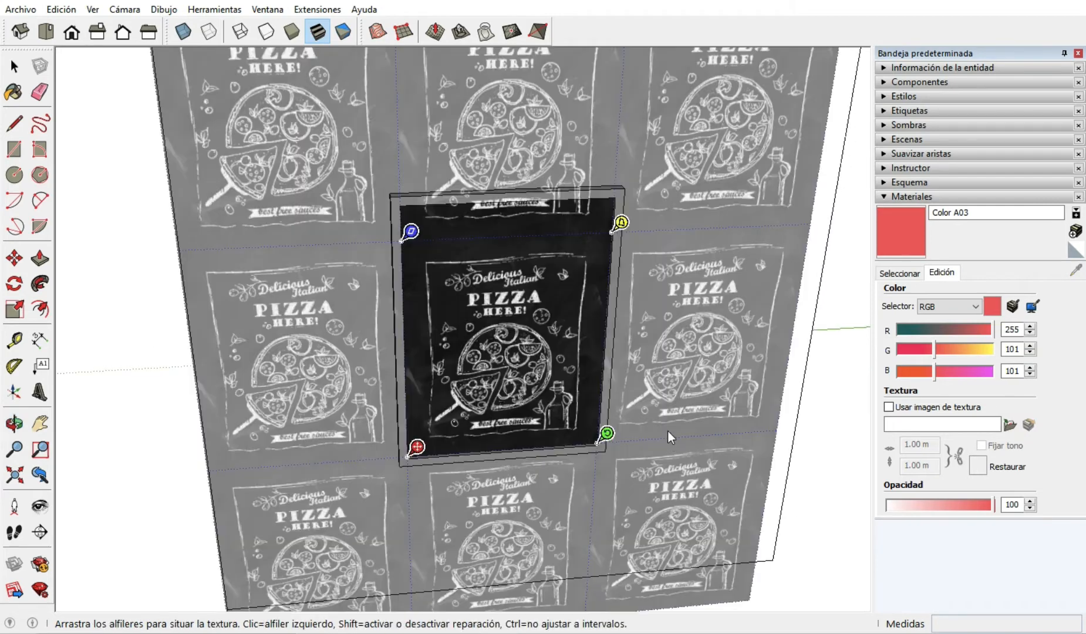
scroll(603, 310, up, 3)
scroll(495, 438, down, 3)
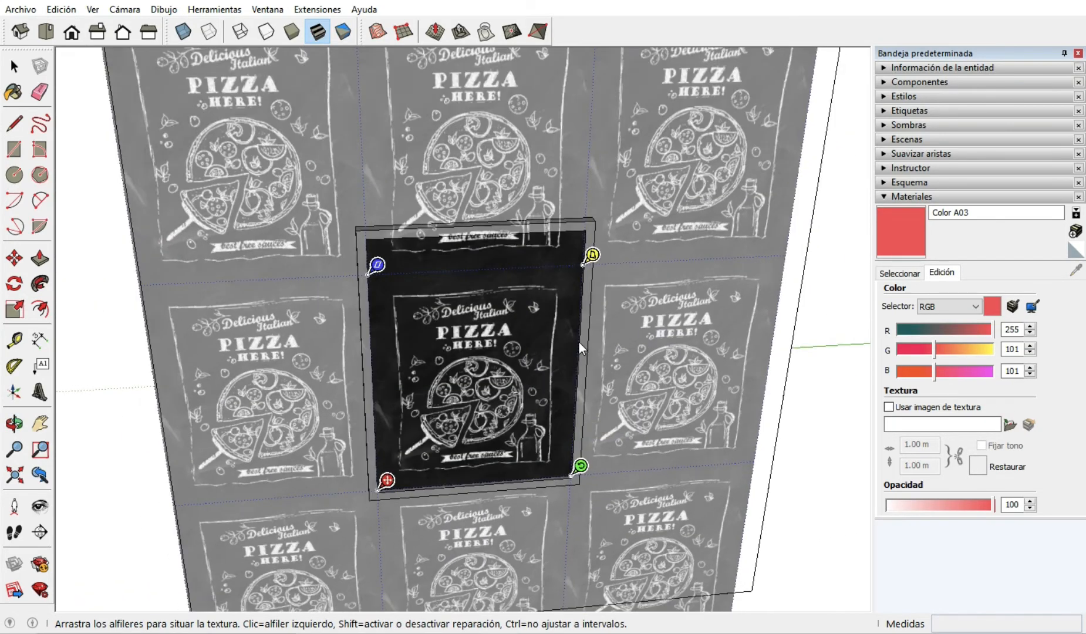
scroll(578, 341, up, 3)
middle_drag(579, 342, 570, 388)
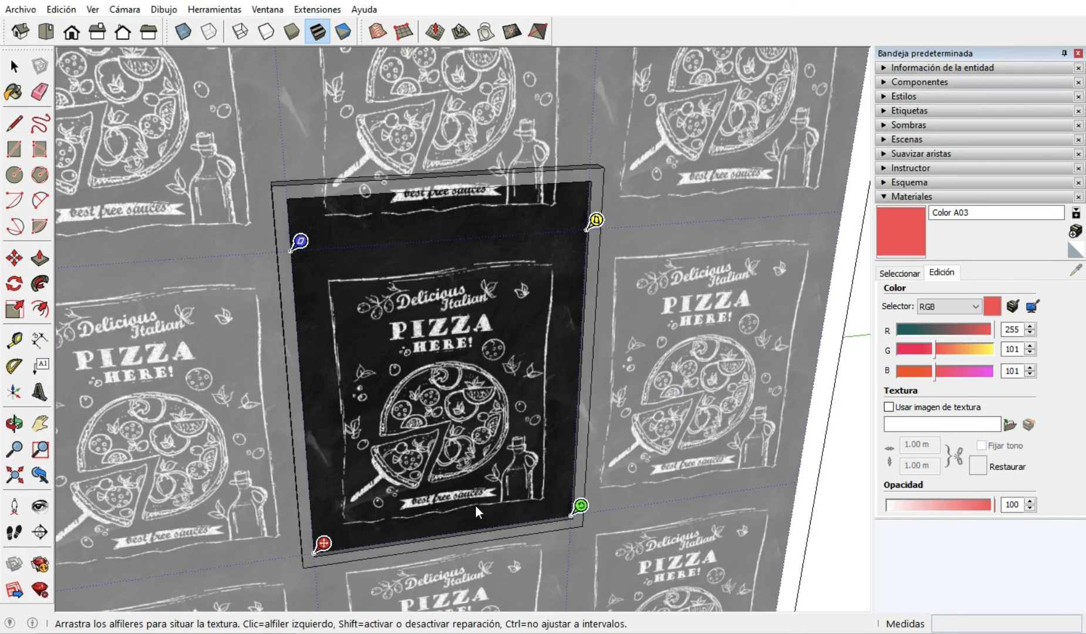
scroll(474, 505, up, 2)
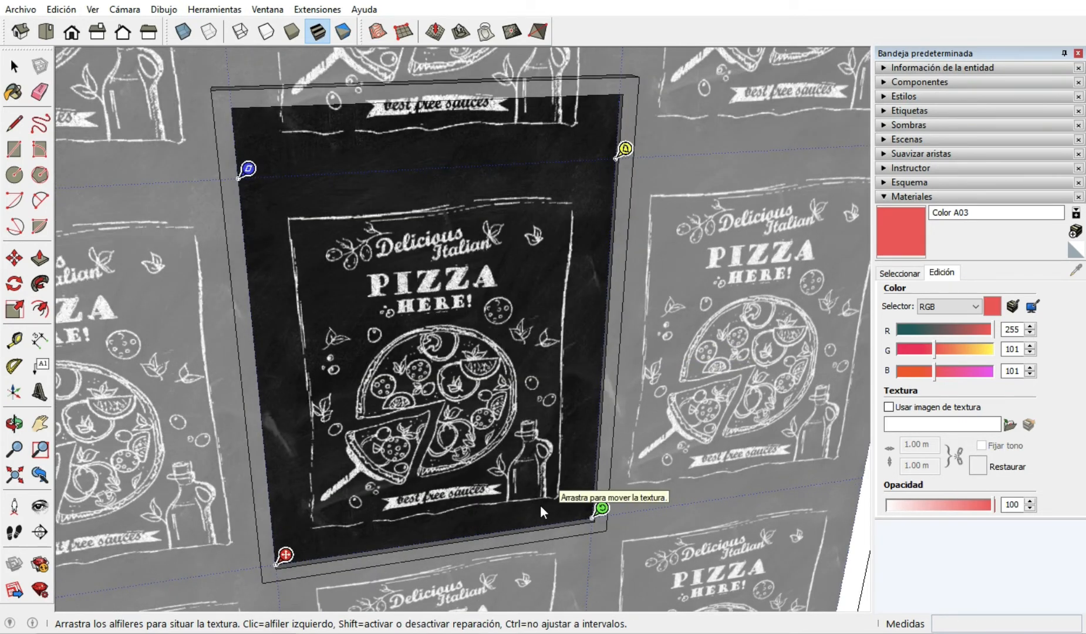
mouse_move(601, 508)
mouse_down()
mouse_move(671, 498)
mouse_move(593, 512)
mouse_up()
scroll(386, 386, down, 5)
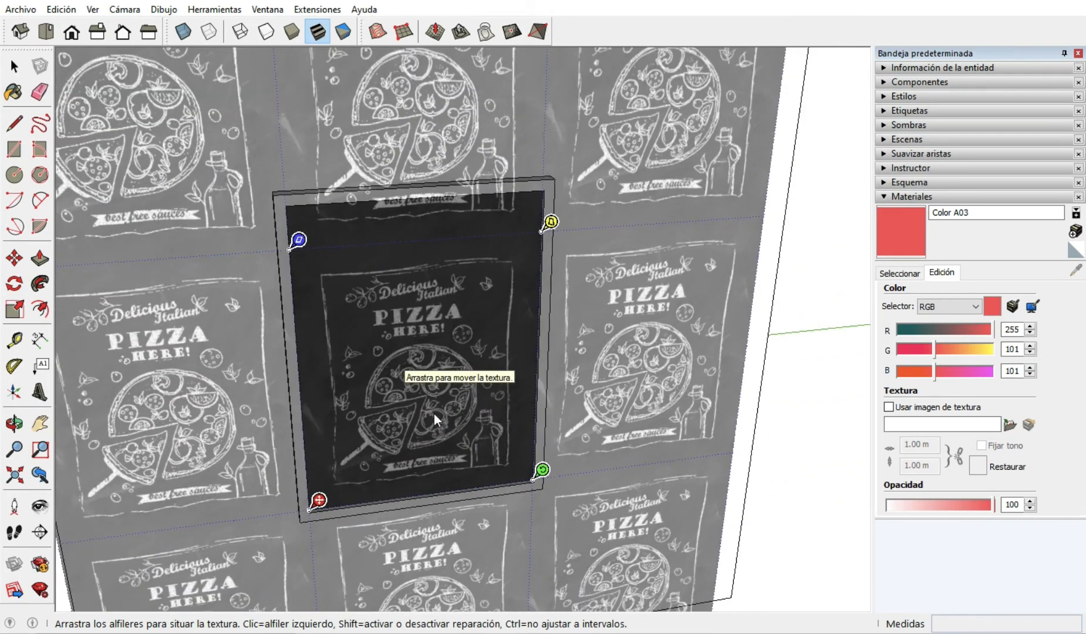
click(769, 475)
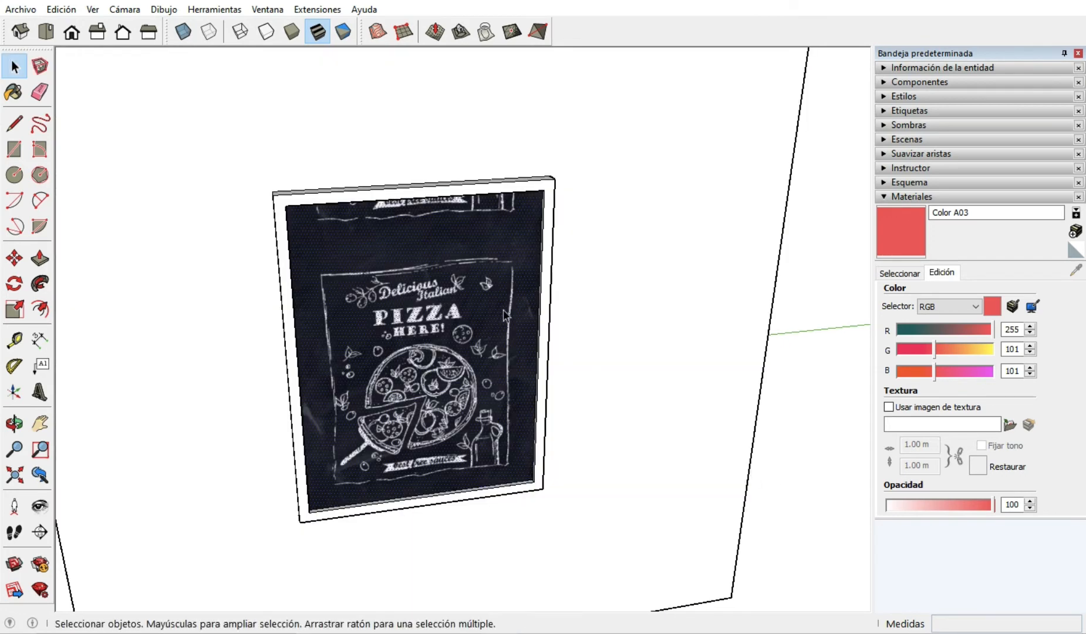
click(821, 479)
Push/Pull the underside of the frame's upper bar down 0.64 m to cover the repeated strip of the texture.
middle_drag(426, 271, 169, 402)
scroll(406, 188, up, 2)
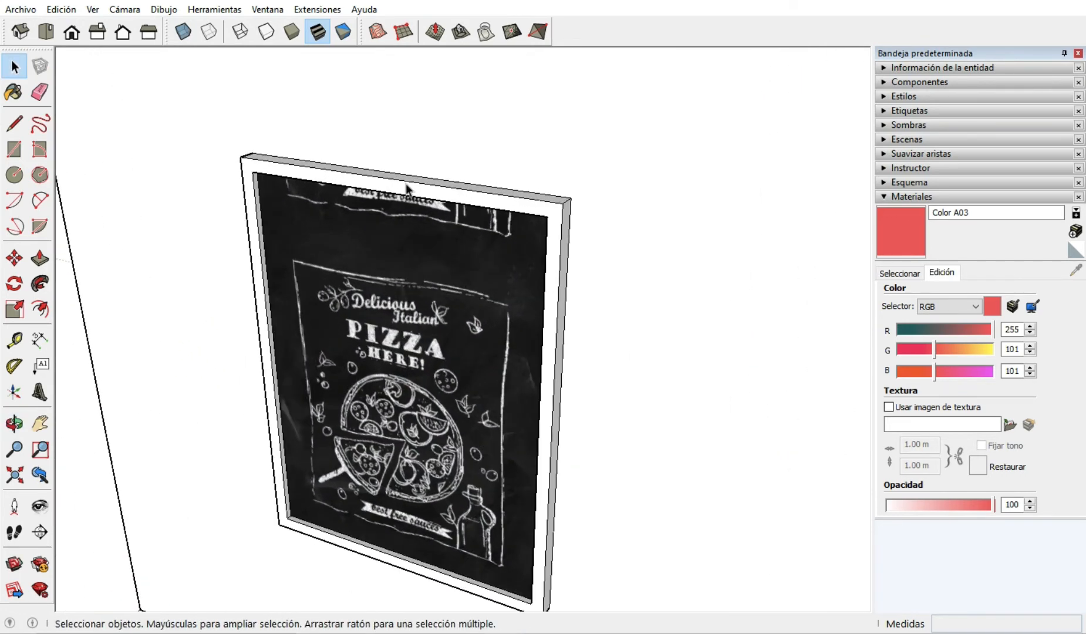
click(412, 192)
click(426, 187)
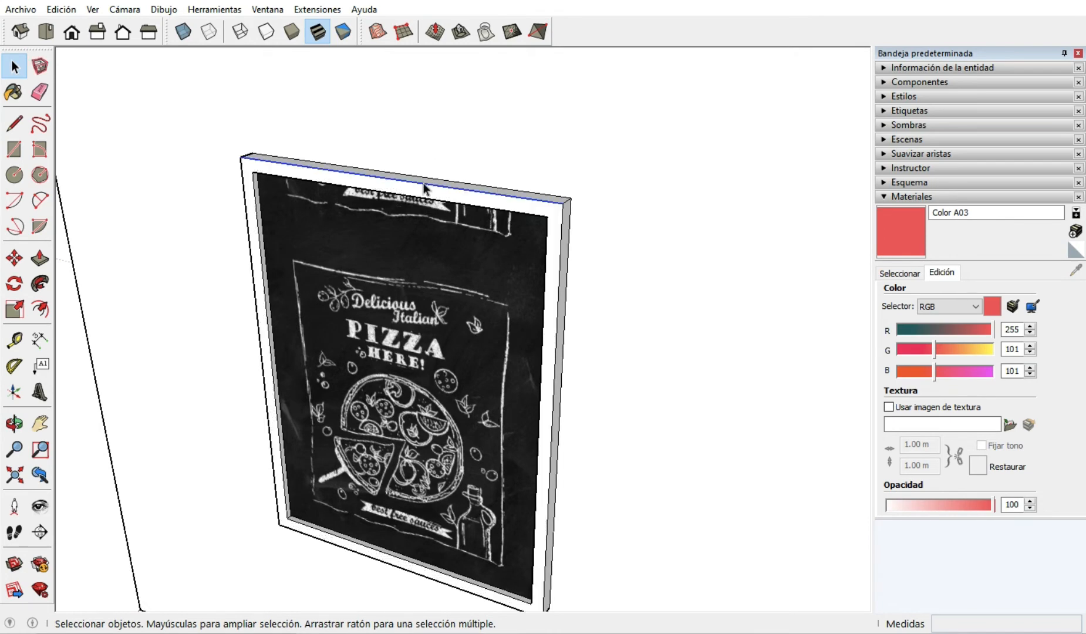
click(39, 262)
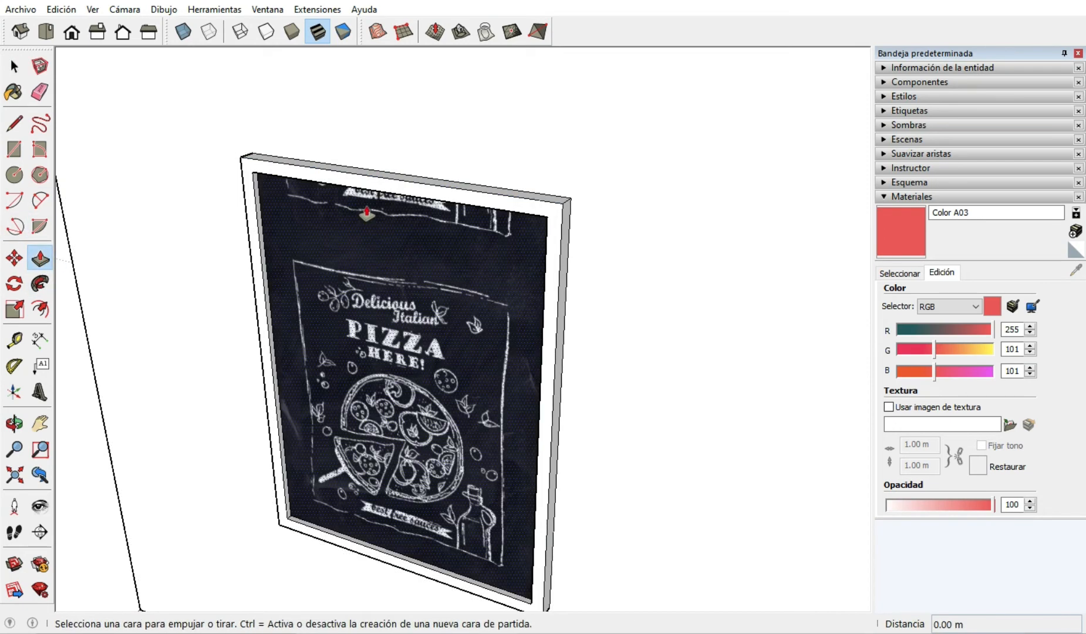
middle_drag(438, 223, 527, 181)
scroll(527, 179, up, 4)
click(527, 176)
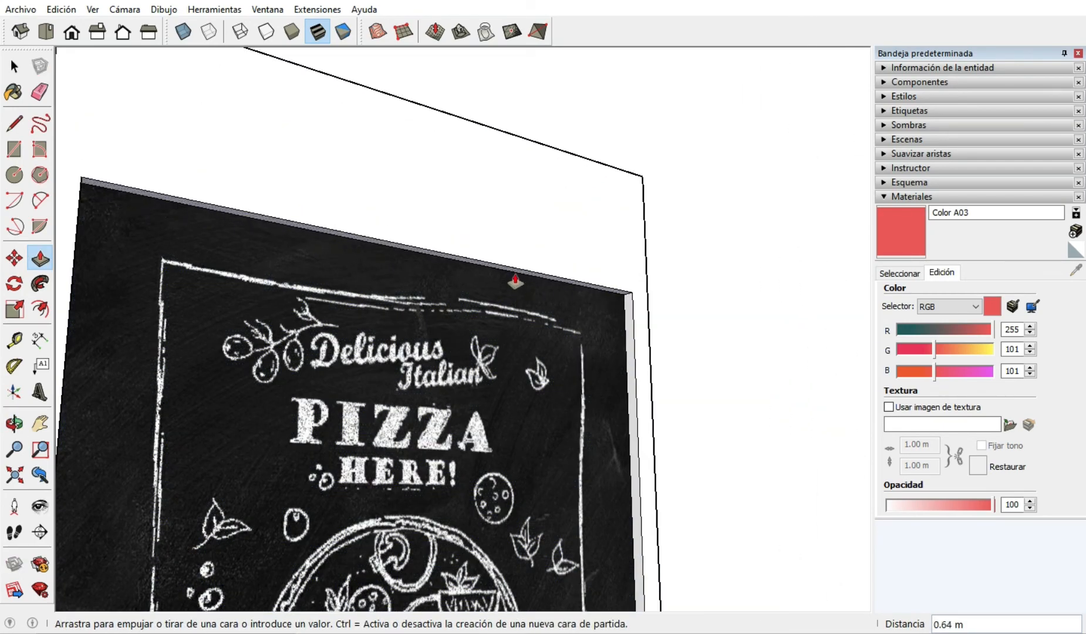
click(517, 282)
Push the frame's upper outer face down 0.66 m to slim the upper bar.
middle_drag(579, 221, 563, 141)
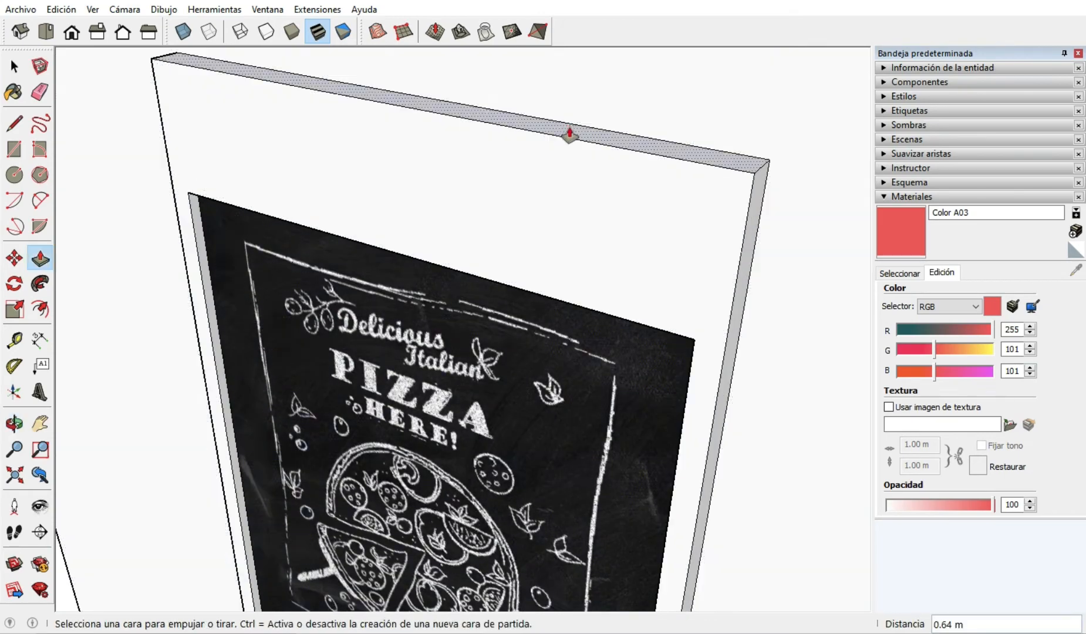
click(569, 134)
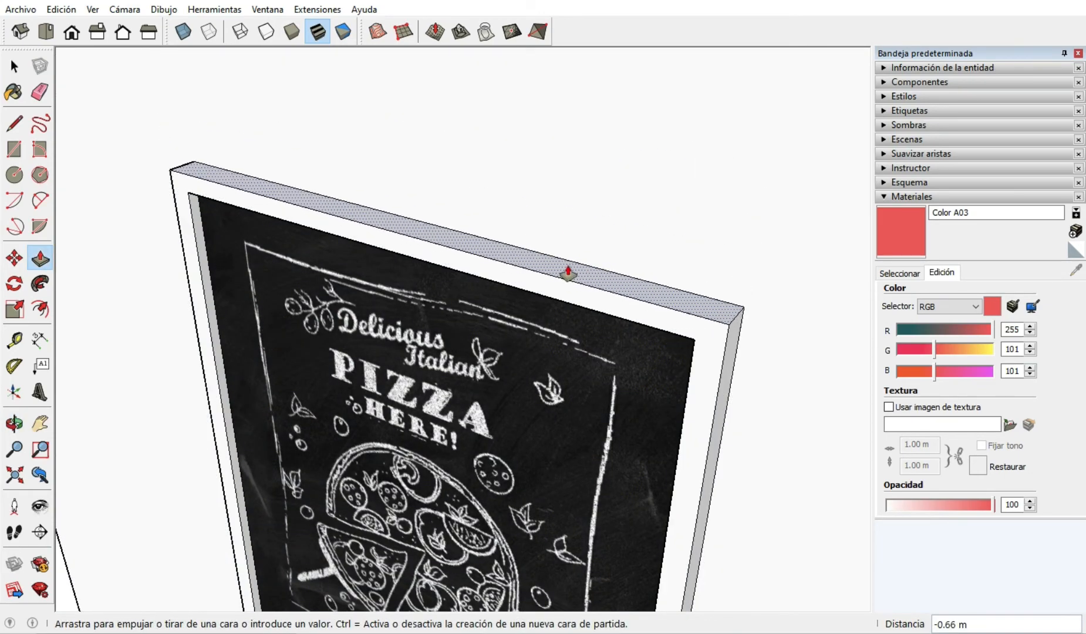
click(567, 273)
Examine the shortened frame and its pizza image on the cube from several viewpoints.
scroll(587, 136, down, 5)
middle_drag(575, 138, 789, 269)
scroll(369, 212, down, 4)
scroll(525, 171, up, 4)
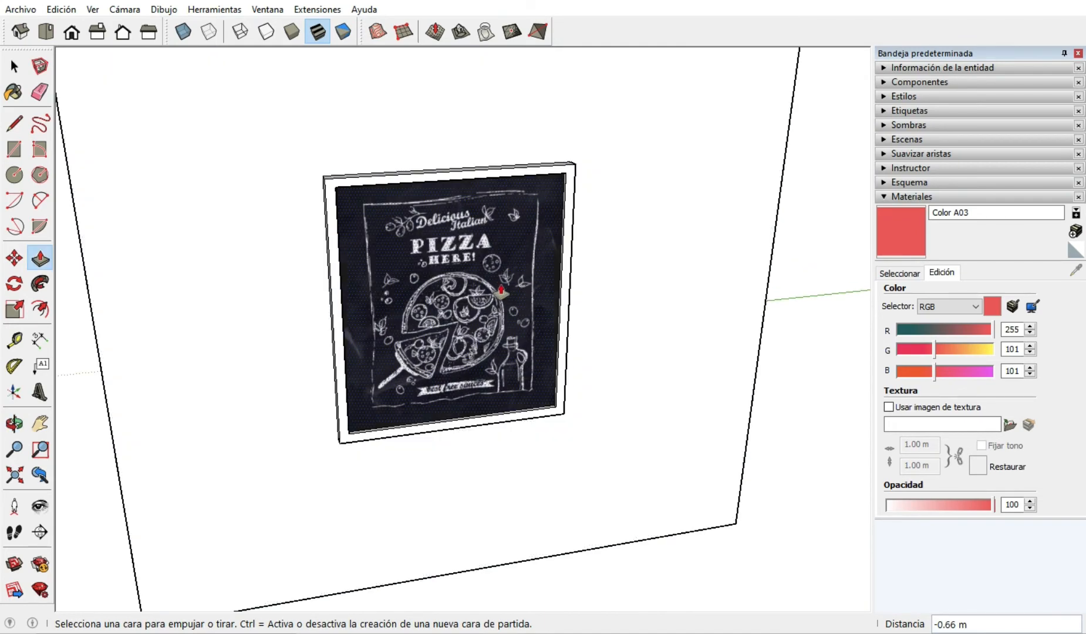
middle_drag(478, 303, 563, 235)
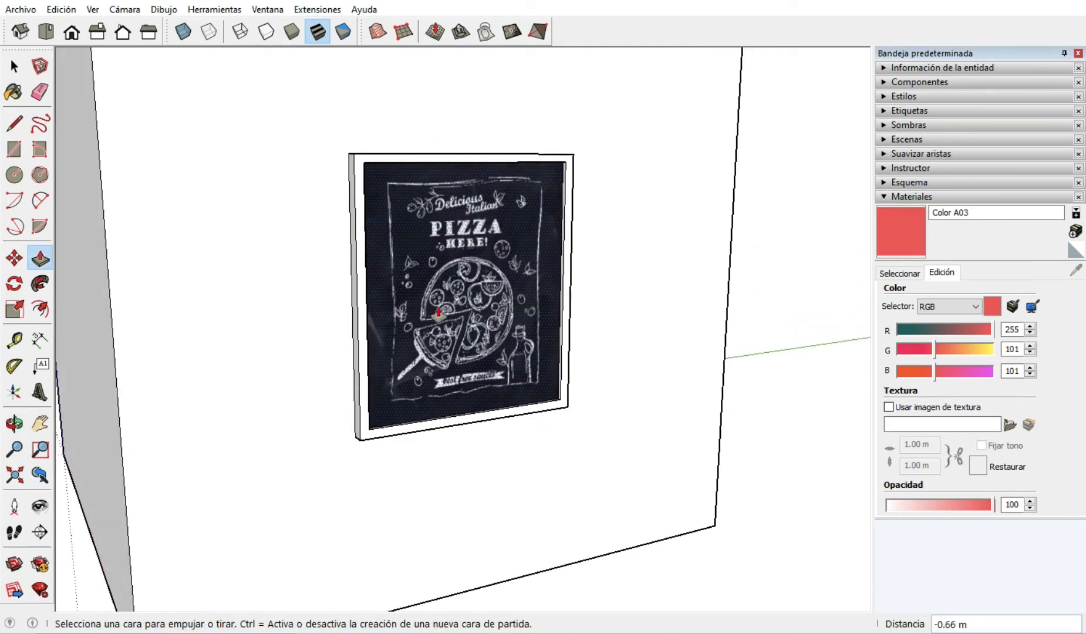
scroll(415, 292, down, 2)
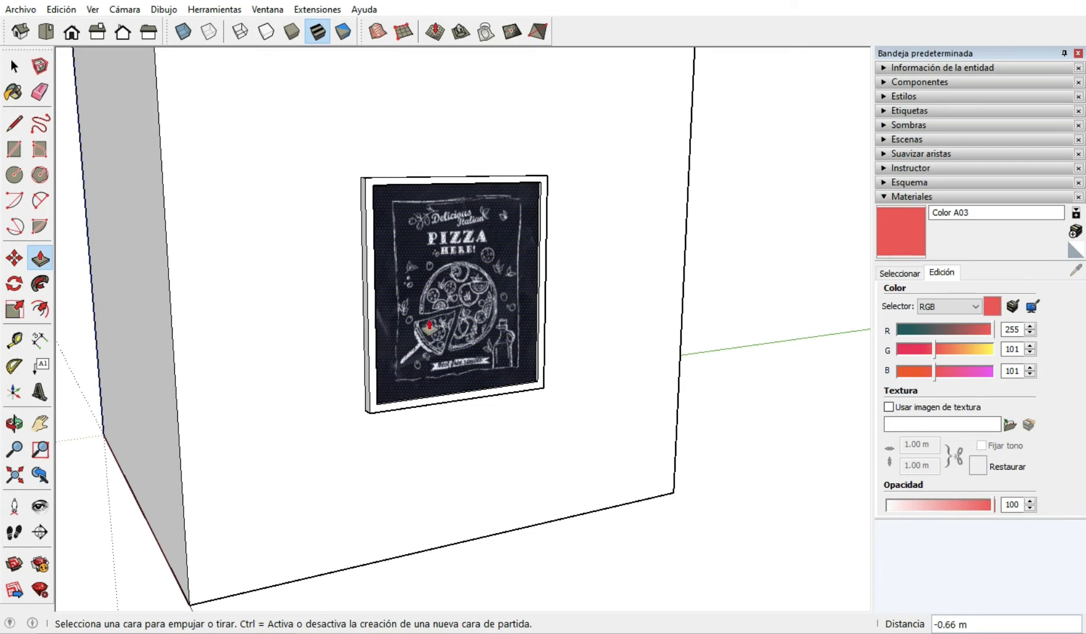
scroll(429, 324, down, 2)
scroll(456, 289, up, 2)
Reset the texture position on the framed face.
click(14, 67)
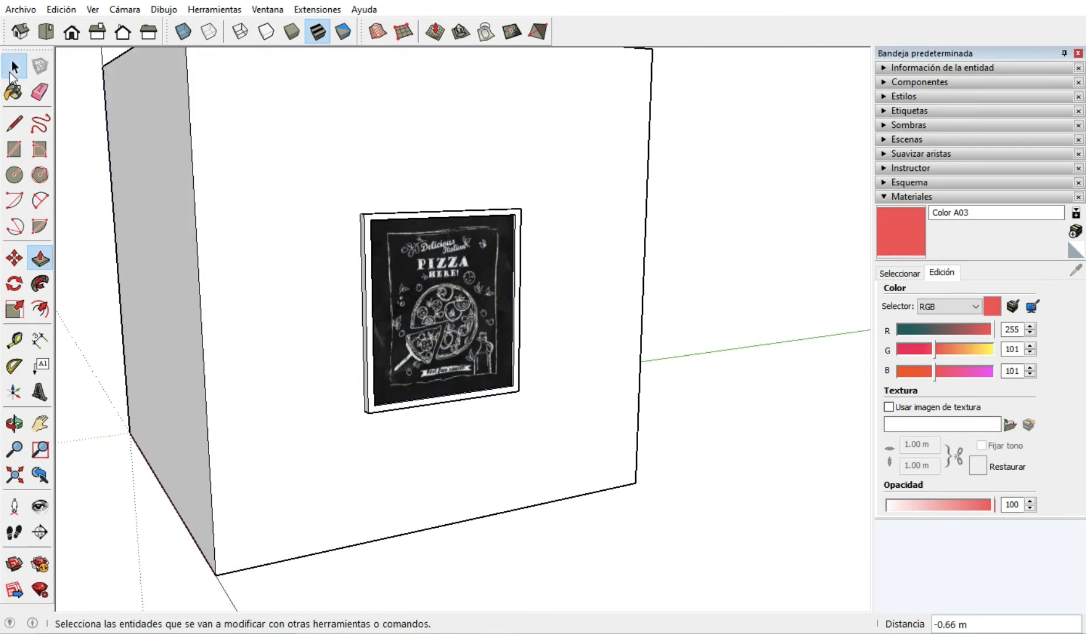
scroll(411, 294, down, 2)
scroll(469, 270, up, 3)
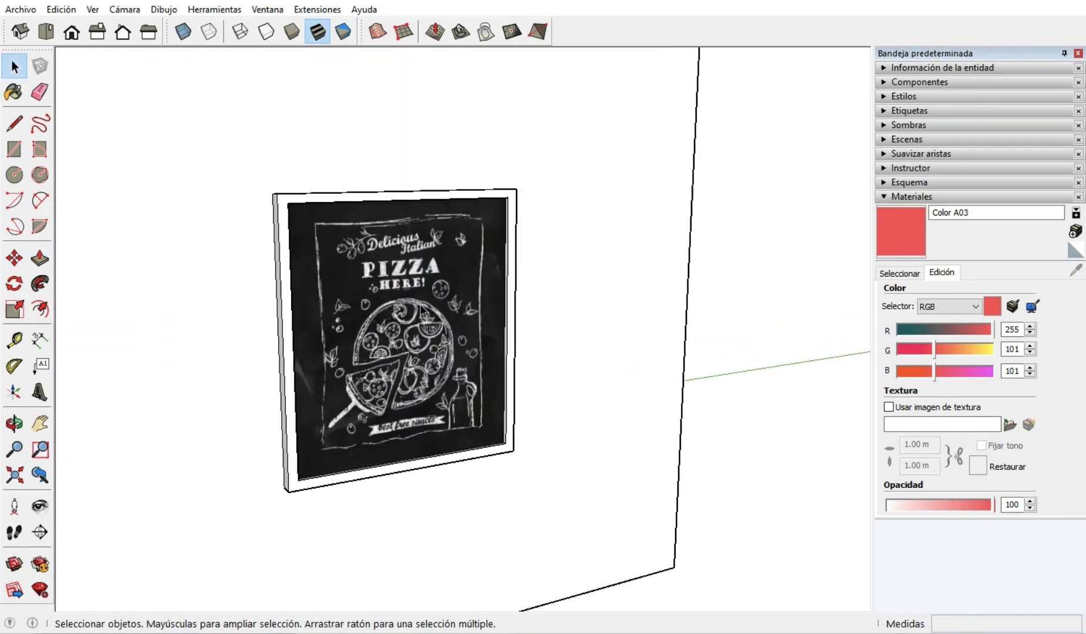
right_click(371, 360)
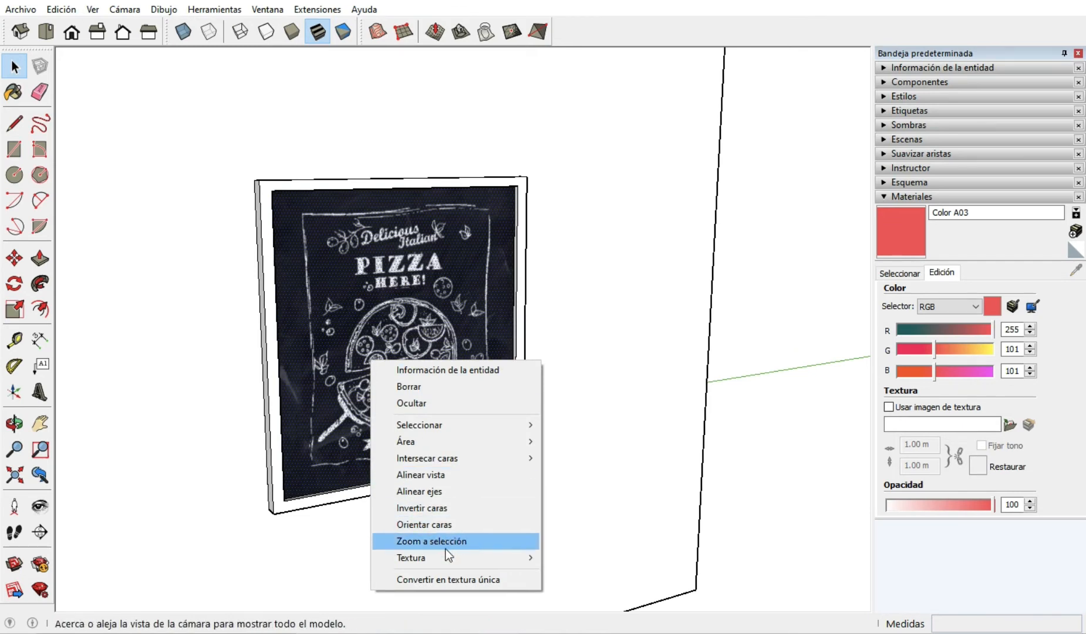
mouse_move(442, 556)
click(586, 573)
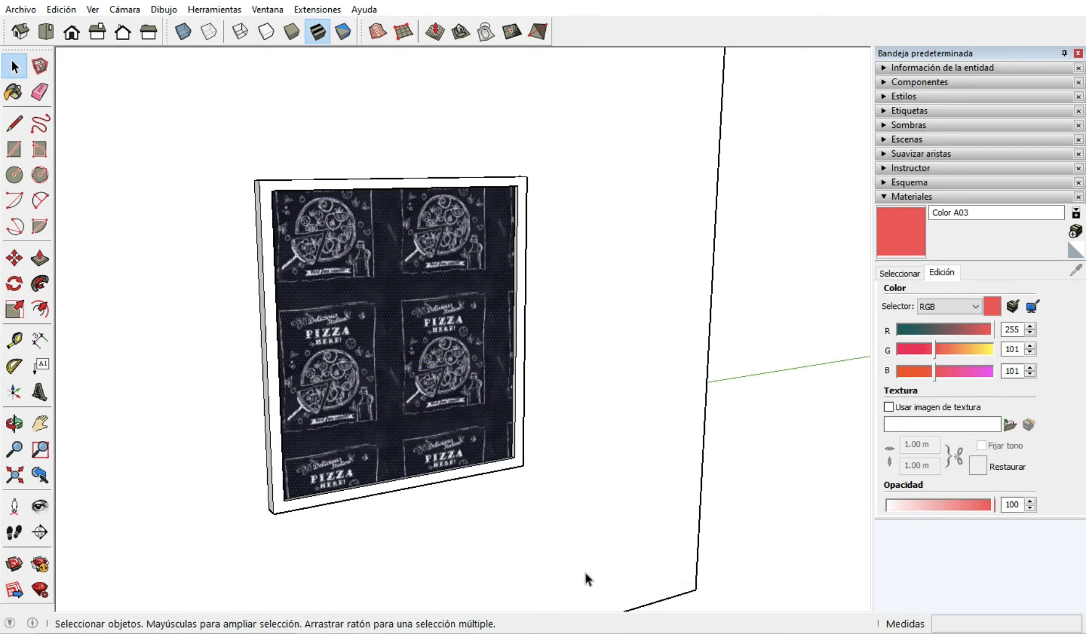
Review the framed face's texture options, including Proyectada and Editar imagen de textura.
right_click(401, 314)
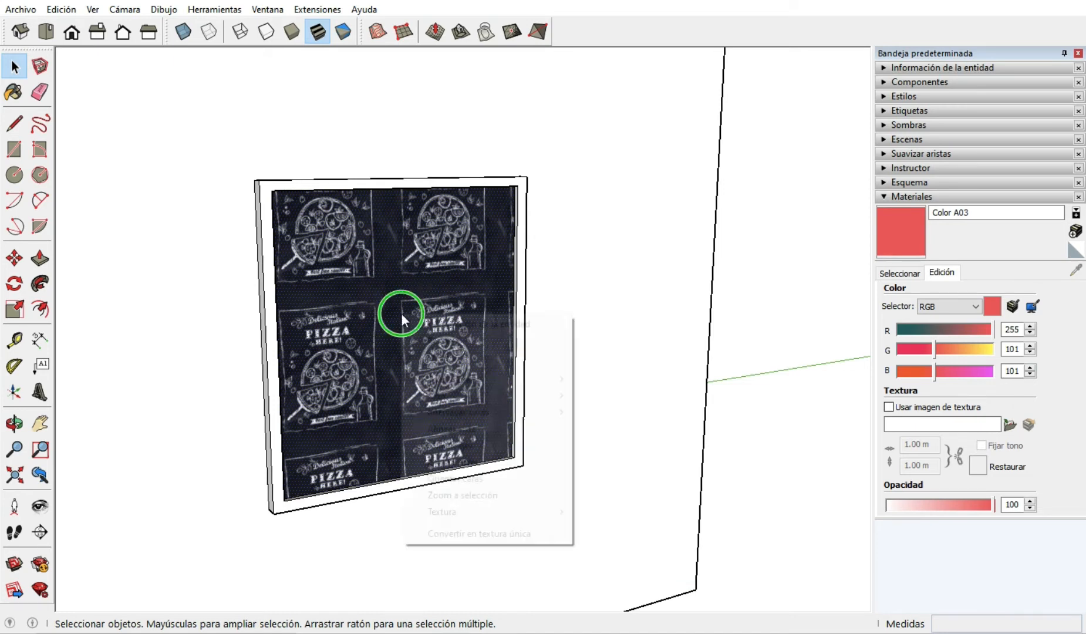
mouse_move(459, 511)
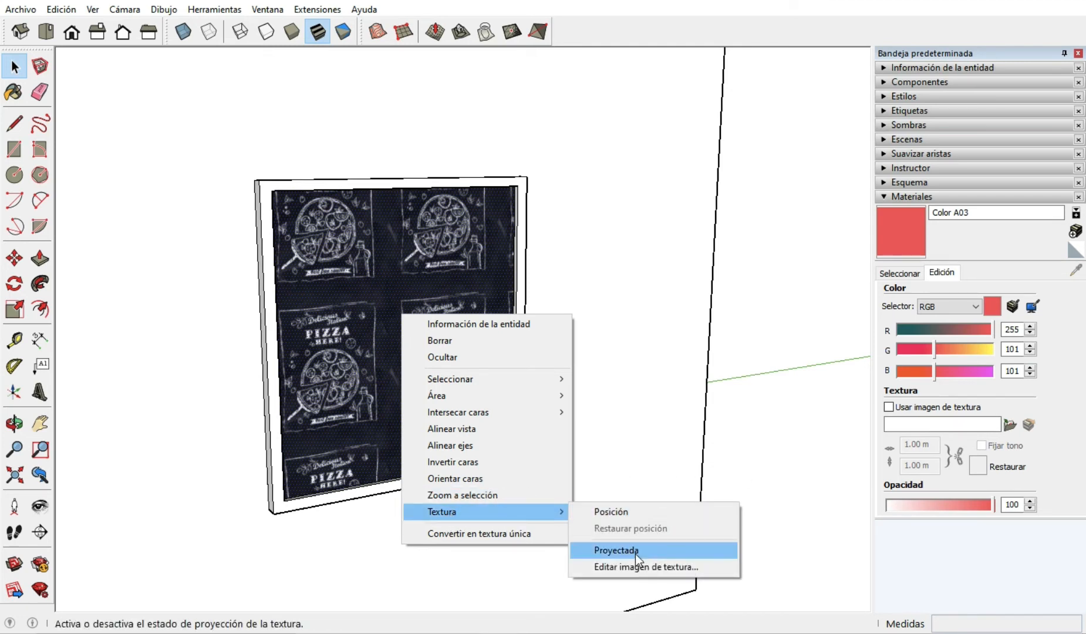
click(801, 451)
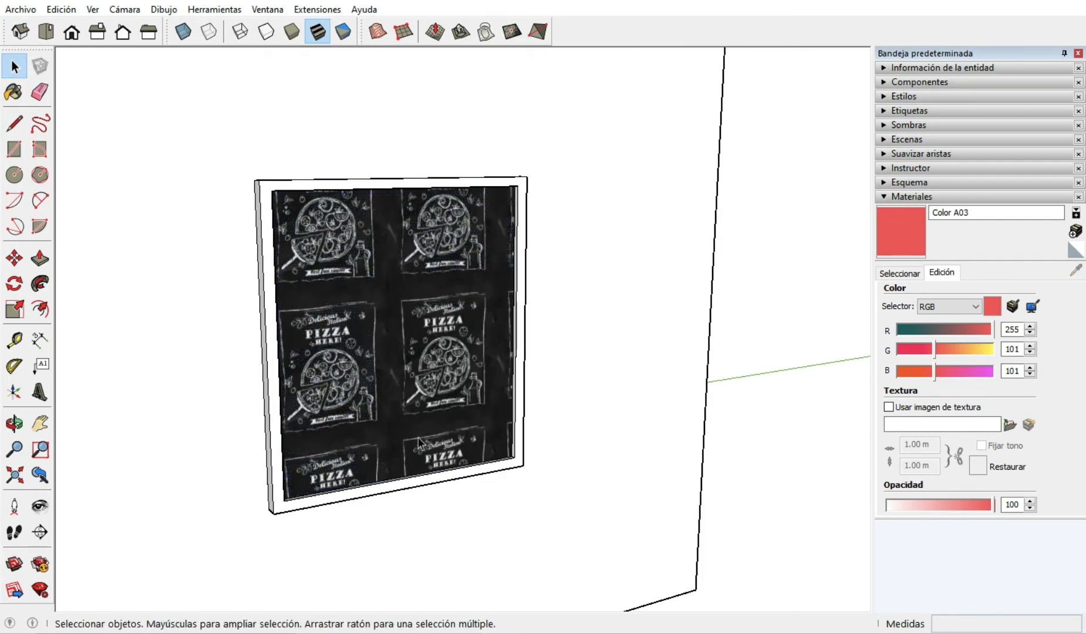
Undo the texture position reset on the framed face and review the whole cube.
key(ctrl+z)
scroll(442, 406, down, 3)
scroll(262, 388, down, 4)
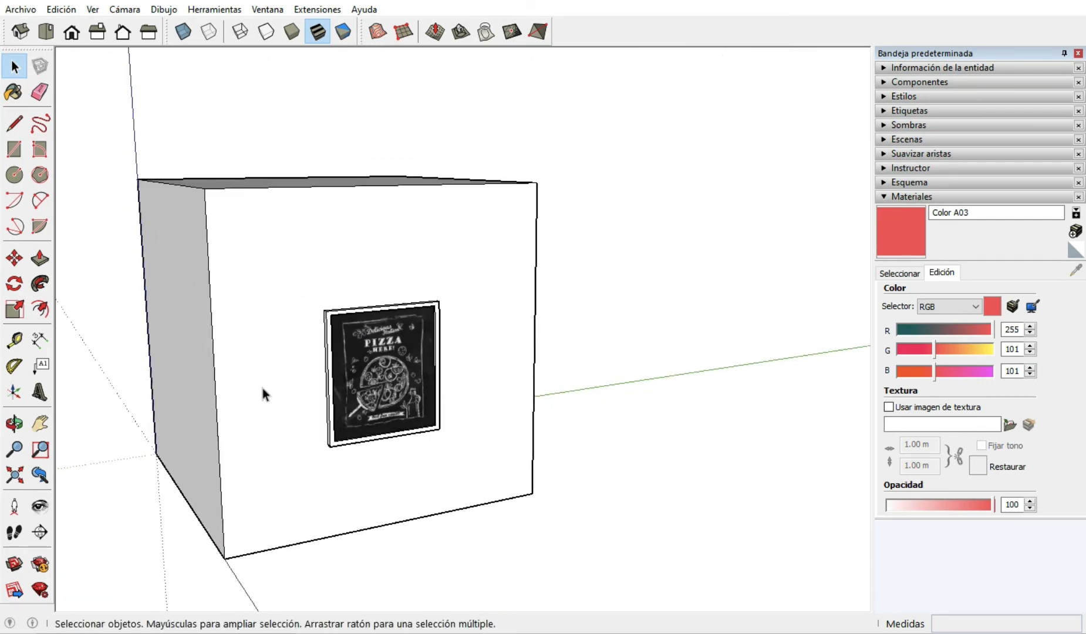
scroll(256, 394, down, 2)
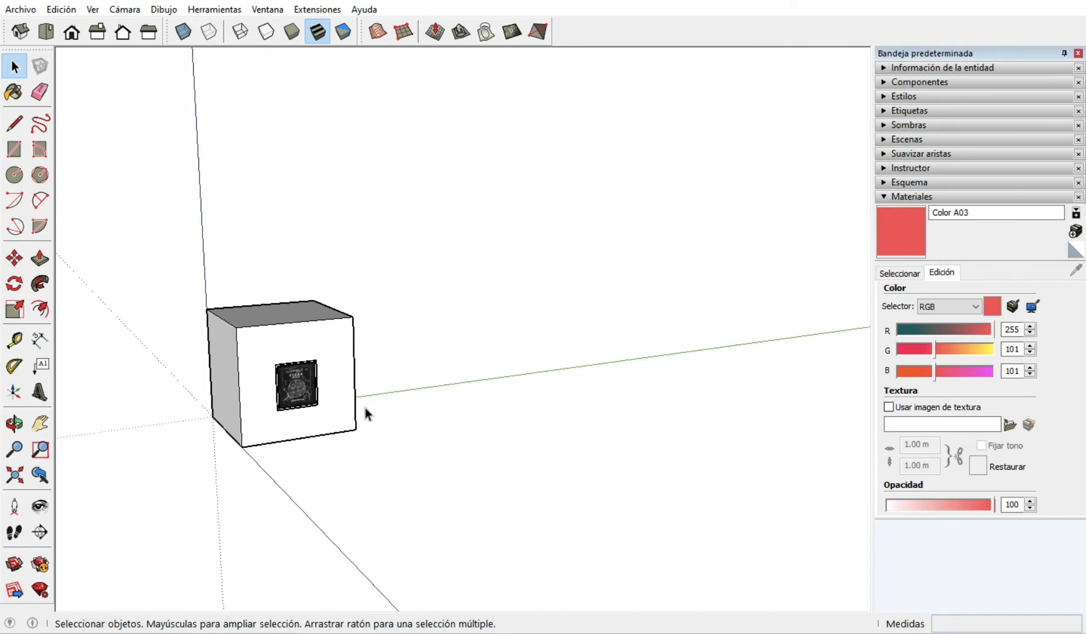
scroll(259, 405, down, 2)
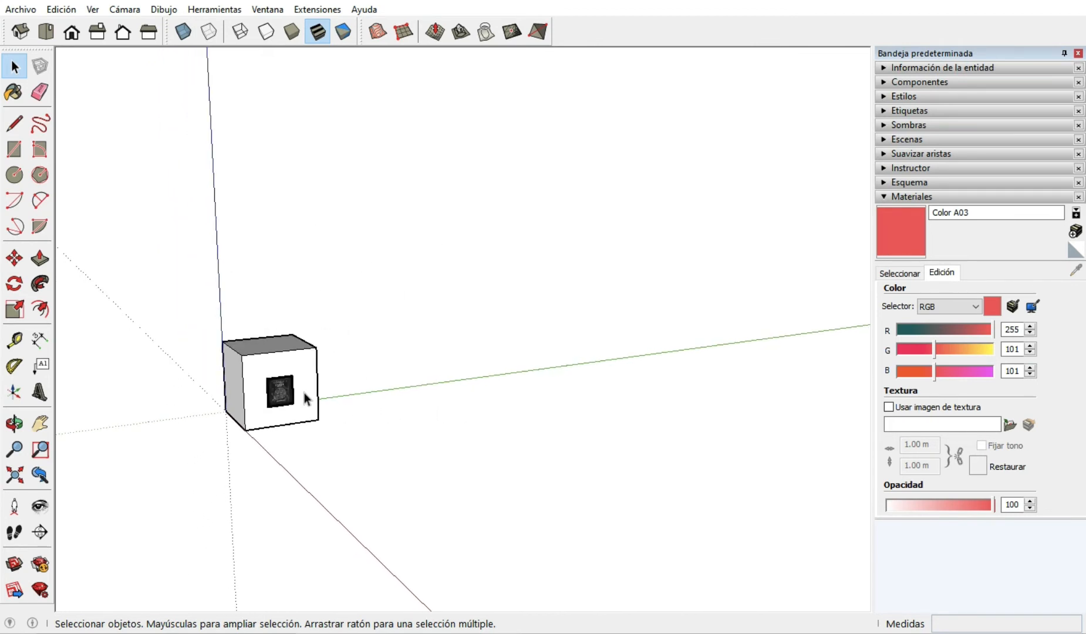
scroll(328, 393, up, 2)
scroll(244, 414, up, 2)
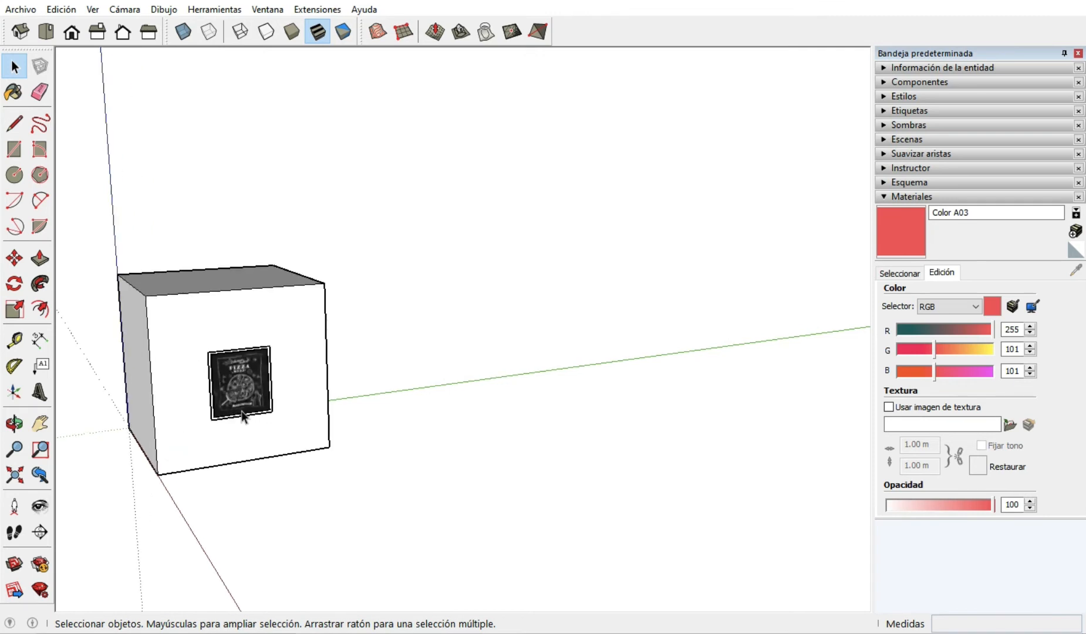
middle_drag(450, 387, 385, 452)
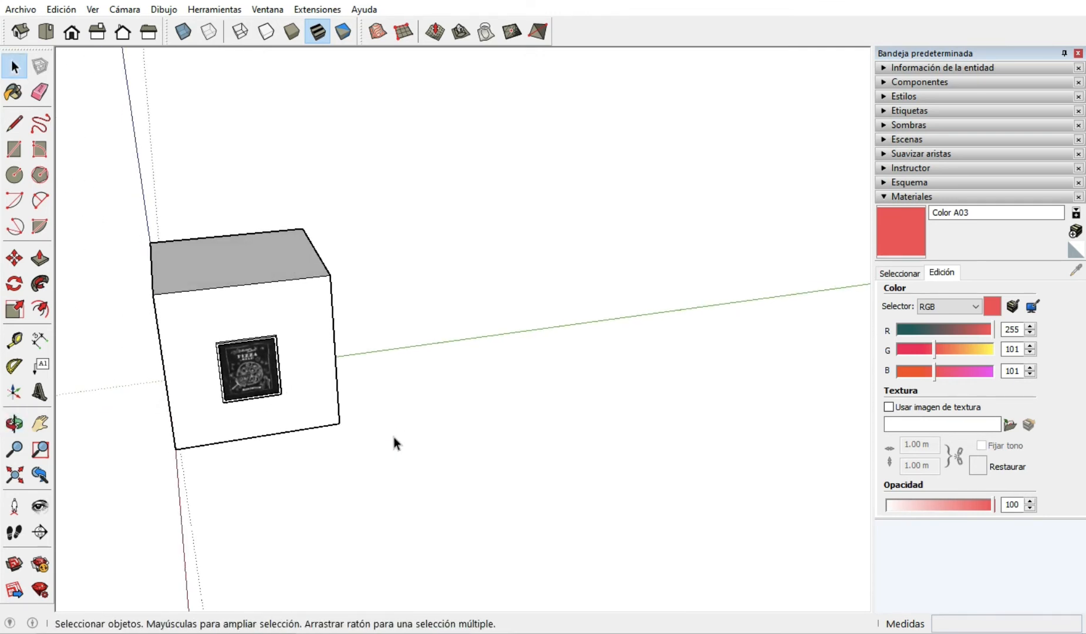
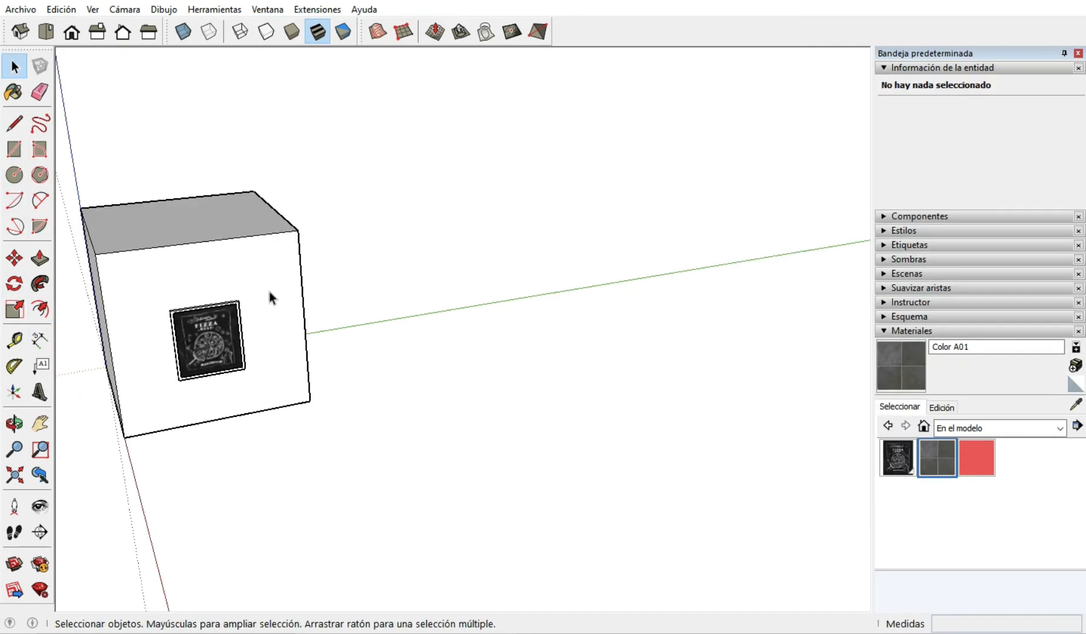
Draw a rectangle about 17.2 by 15.2 m on the ground beside the cube and extrude it upward about 8.9 m.
click(14, 149)
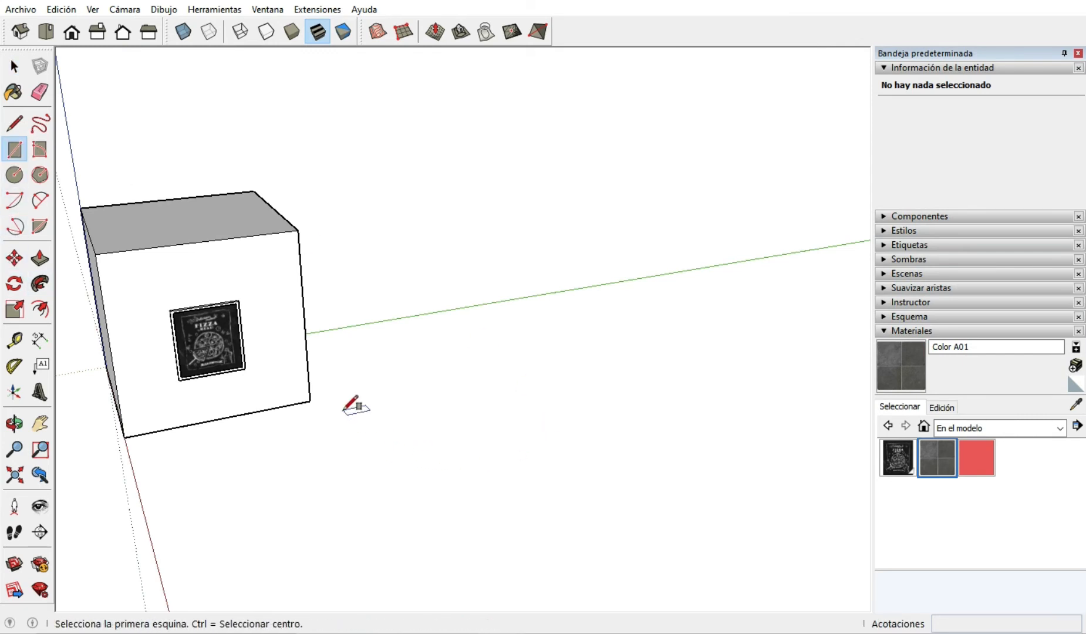
click(380, 417)
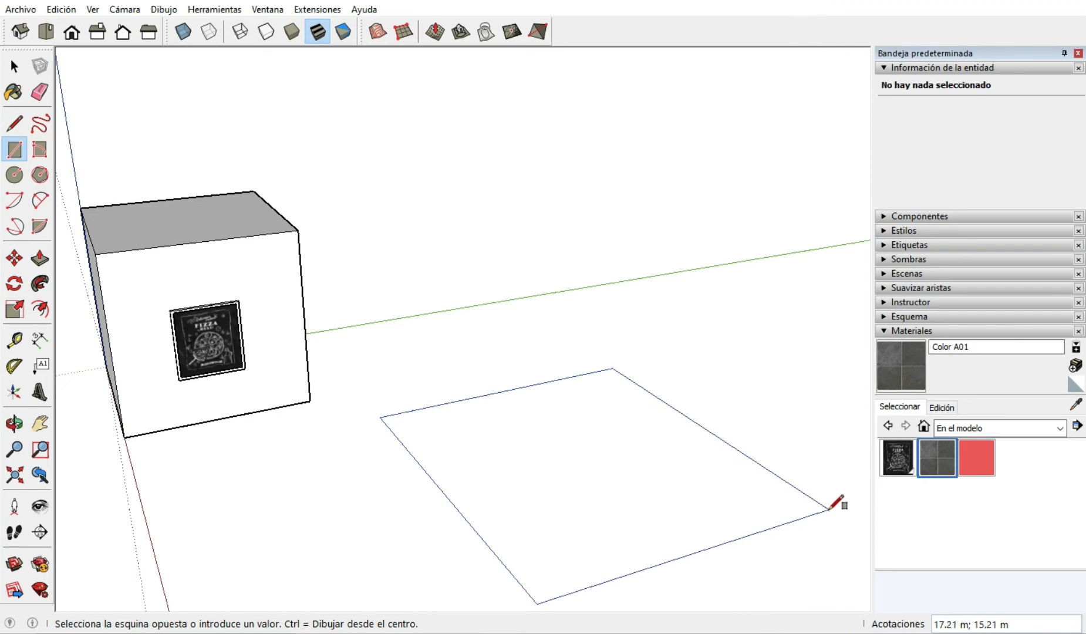
click(829, 509)
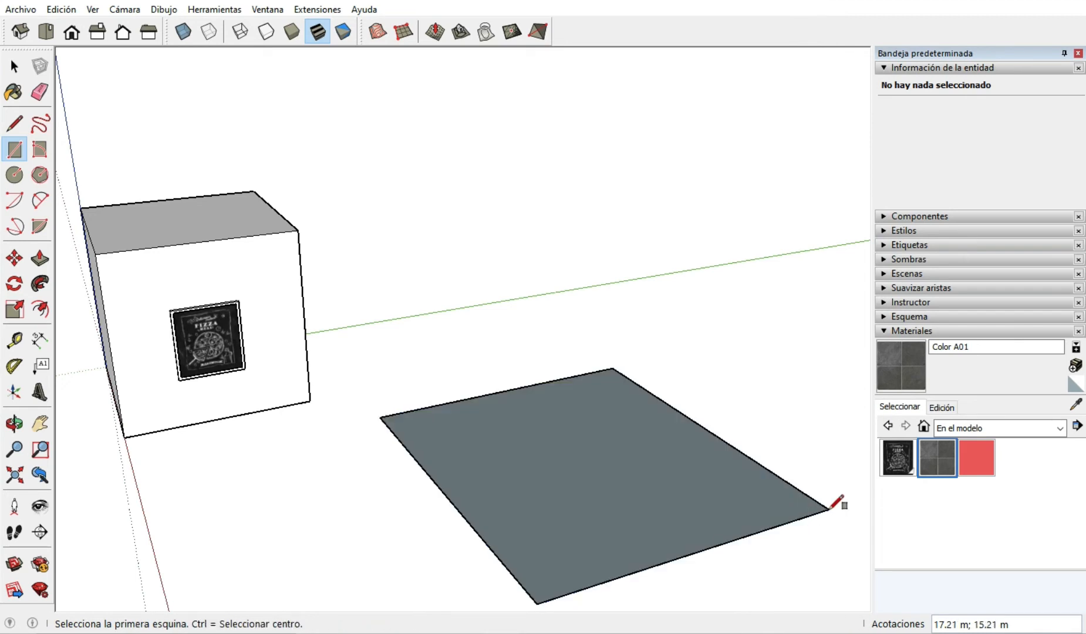
click(39, 258)
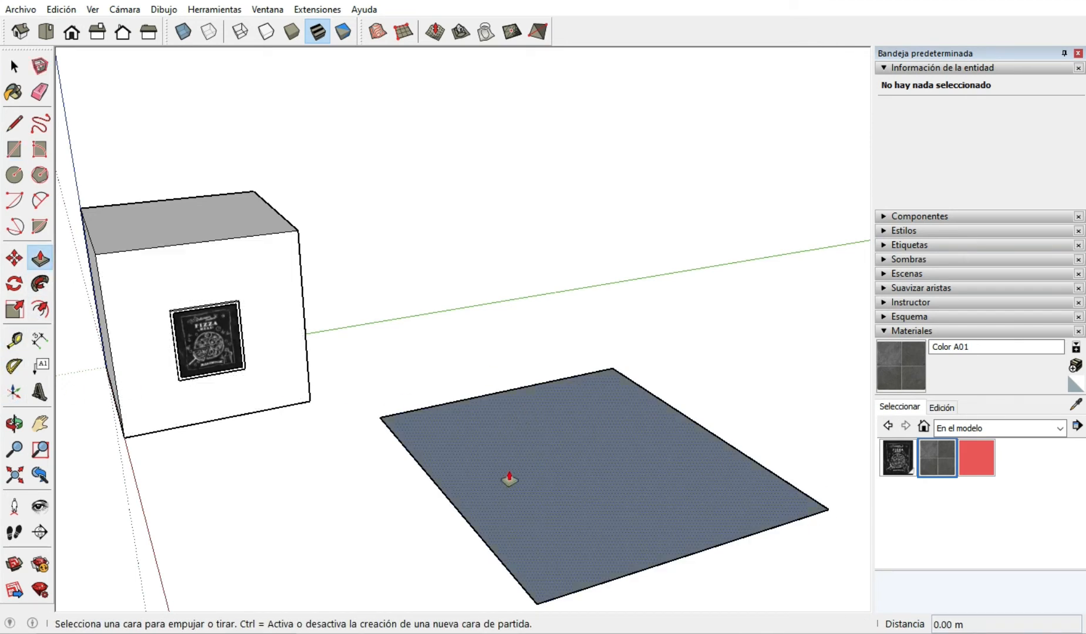
click(625, 338)
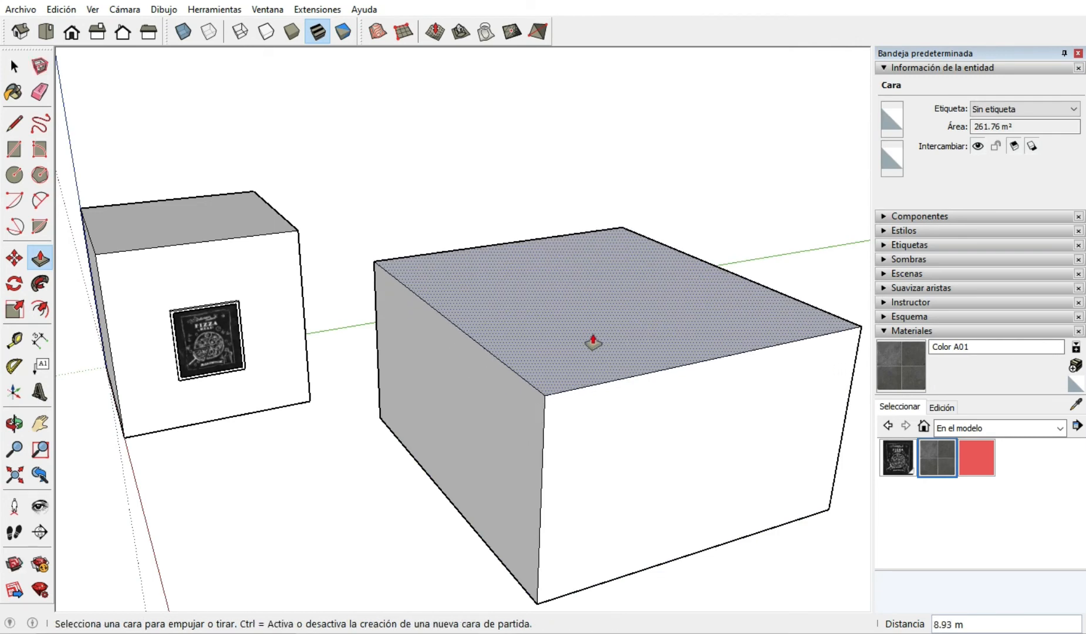
Draw an S-shaped wave of two tangent arcs across the new box's long side face, from one vertical edge to the other.
scroll(405, 290, down, 1)
middle_drag(404, 297, 519, 400)
mouse_move(502, 415)
middle_down()
mouse_move(589, 412)
mouse_move(548, 405)
mouse_move(508, 429)
middle_up()
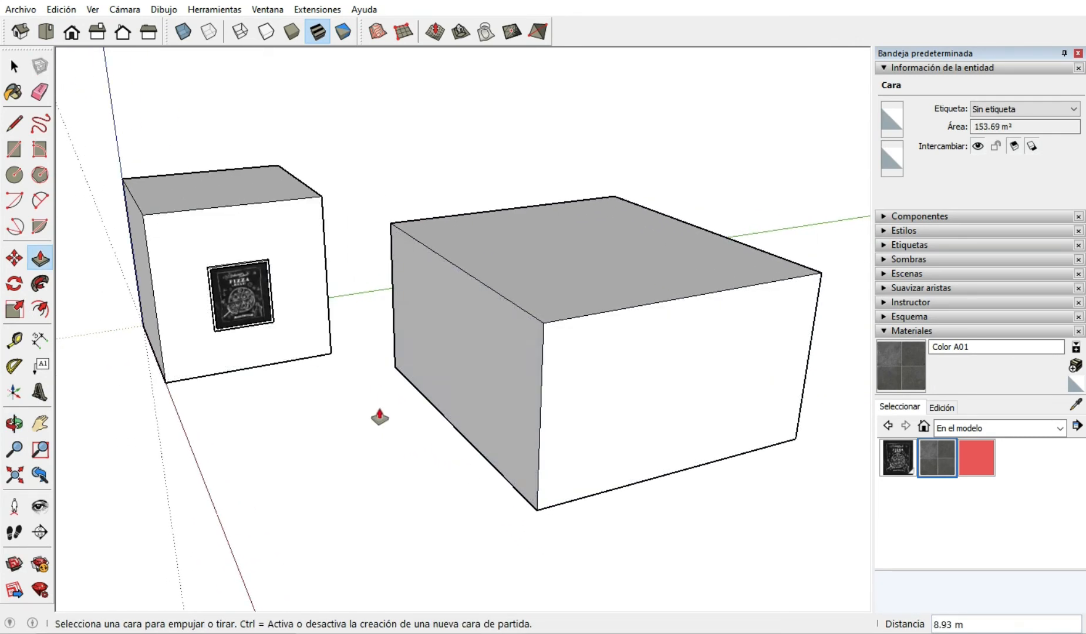
key(space)
middle_drag(417, 371, 506, 348)
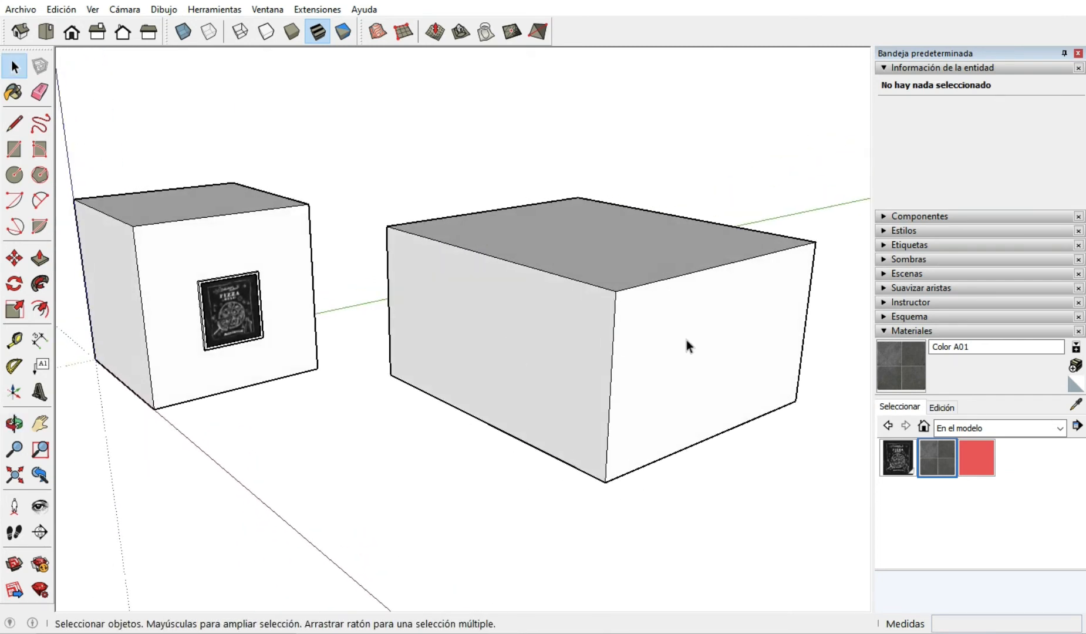
scroll(686, 339, up, 2)
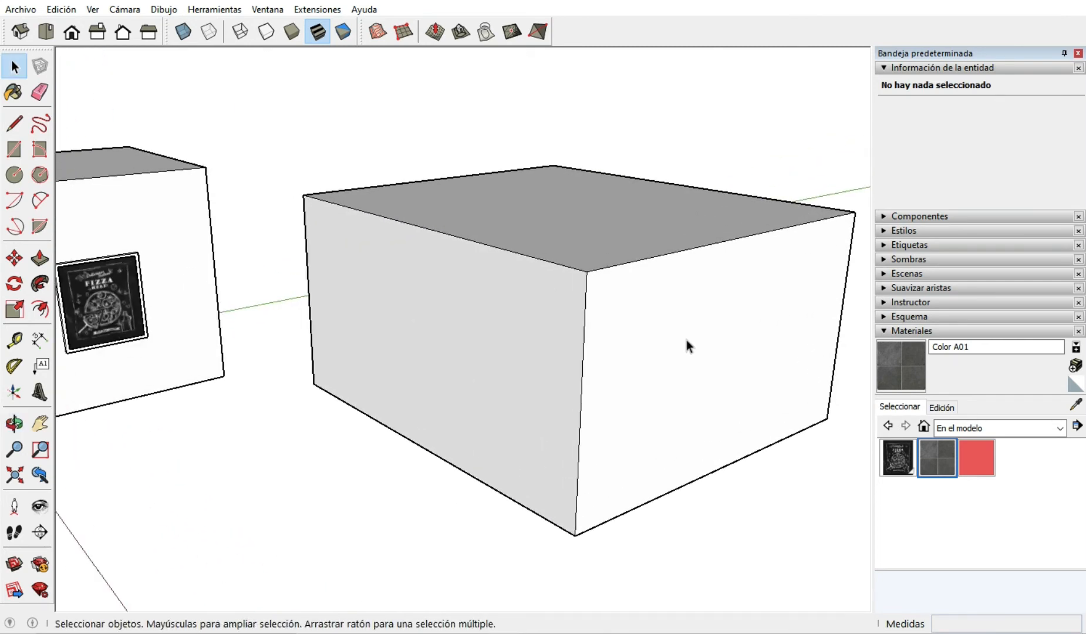
click(40, 201)
click(308, 292)
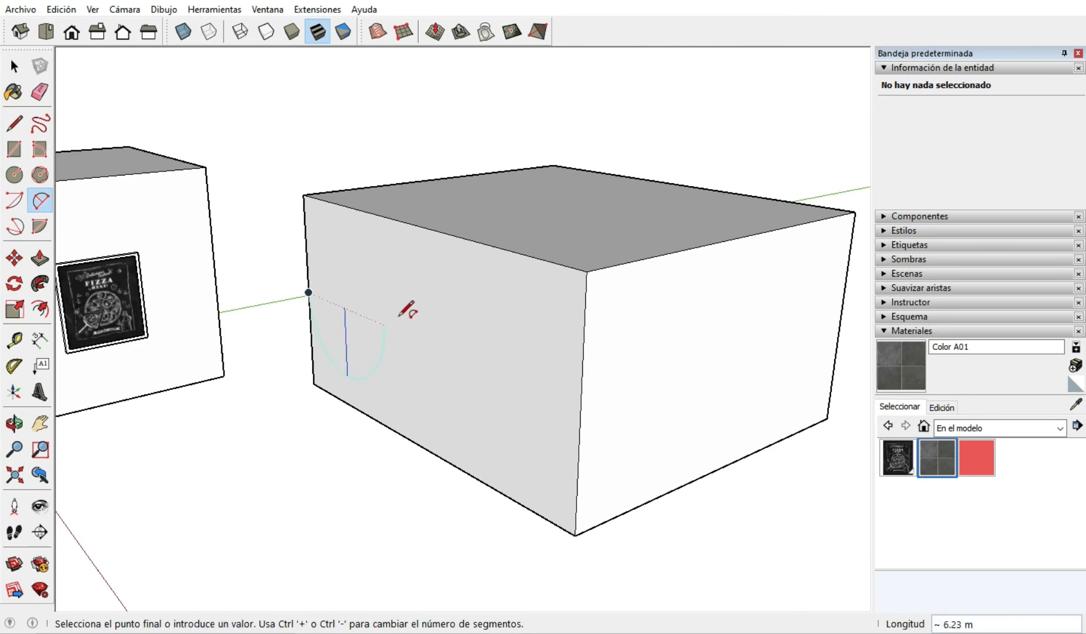
click(415, 339)
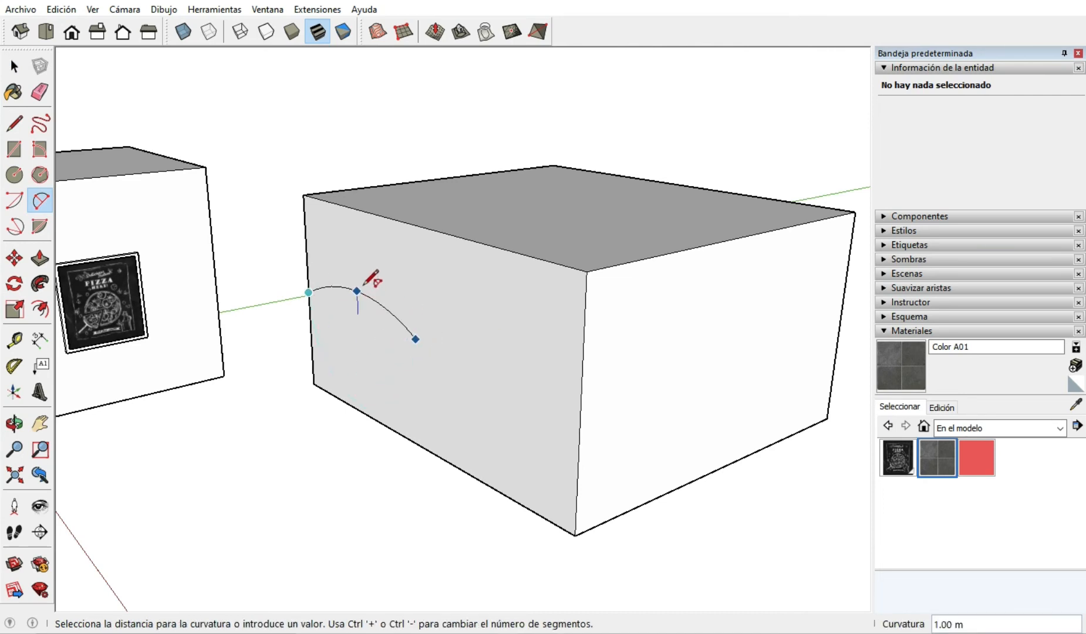
click(360, 271)
click(415, 339)
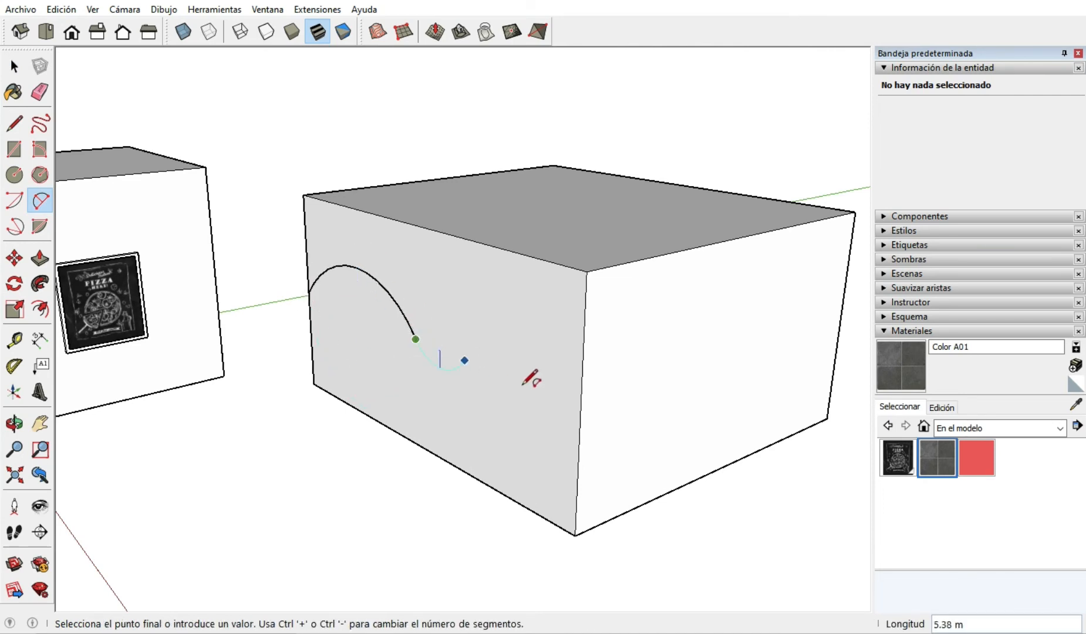
click(581, 377)
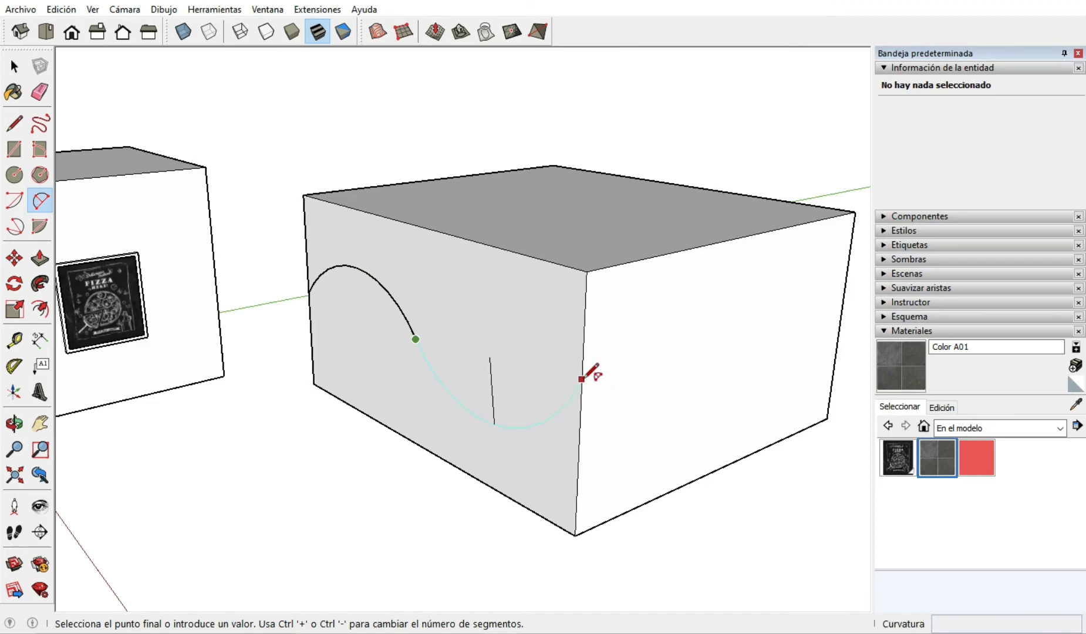
click(582, 377)
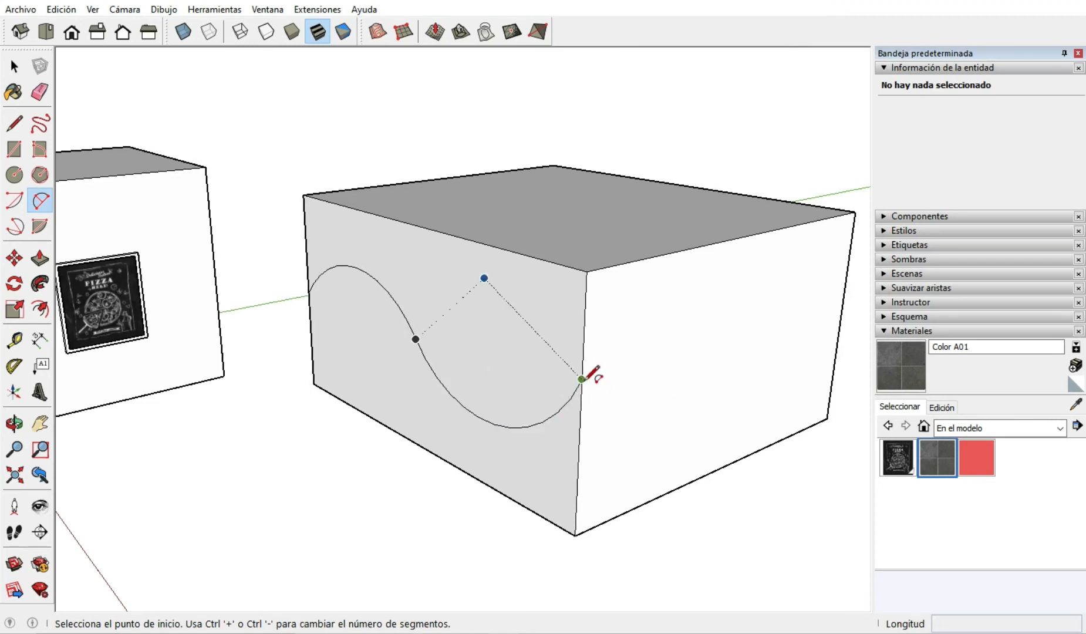
Continue the wave across the adjacent side face with two tangent arcs, with chords about 8 m and 7.3 m long.
click(581, 378)
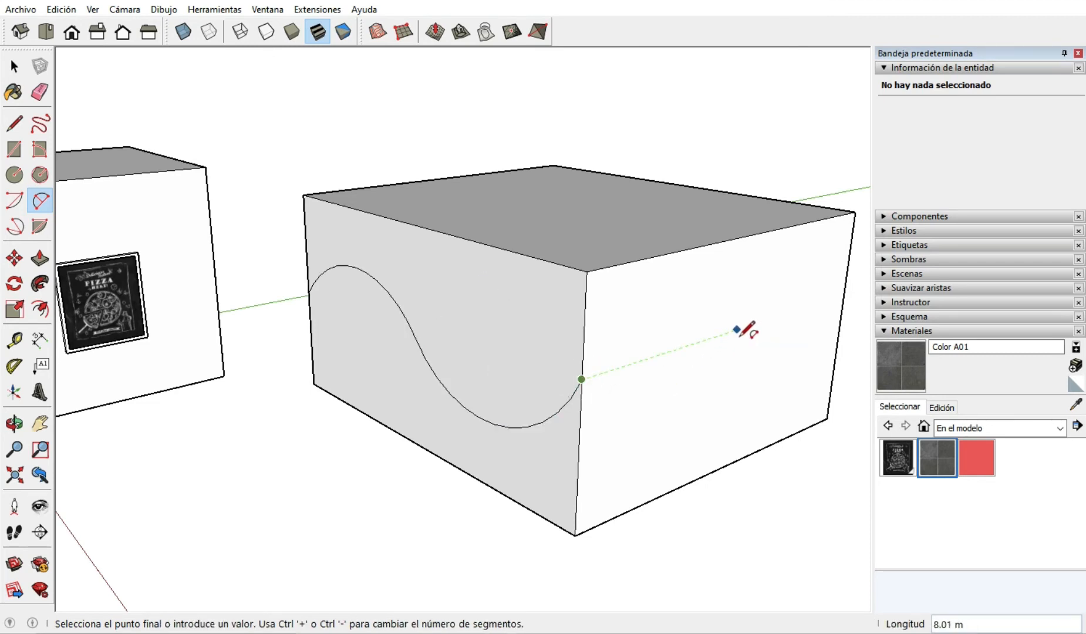
click(736, 330)
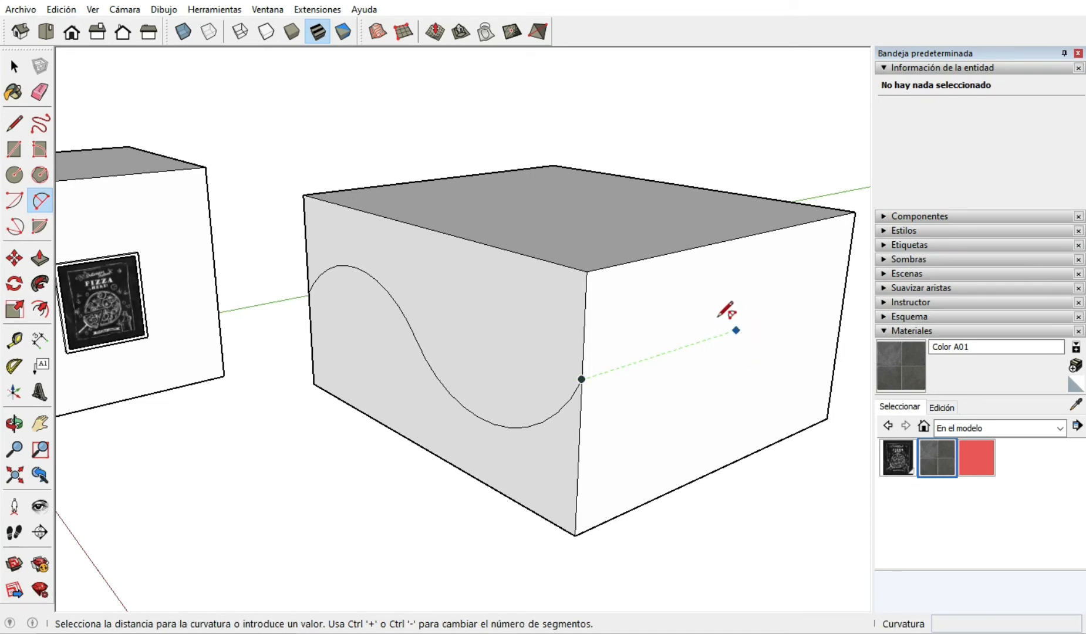
click(715, 311)
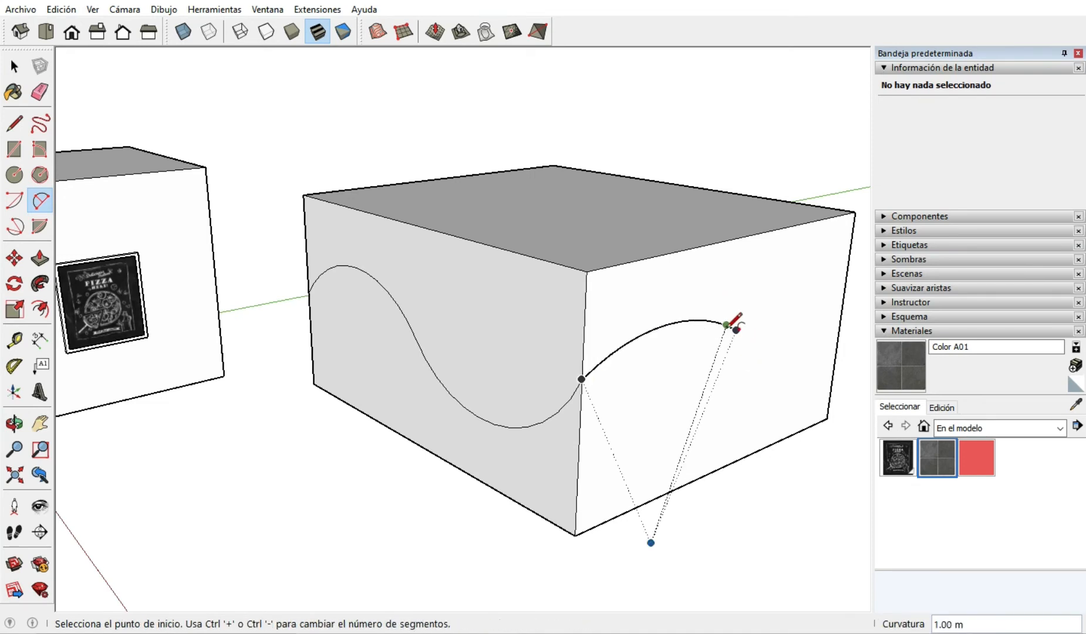
click(735, 329)
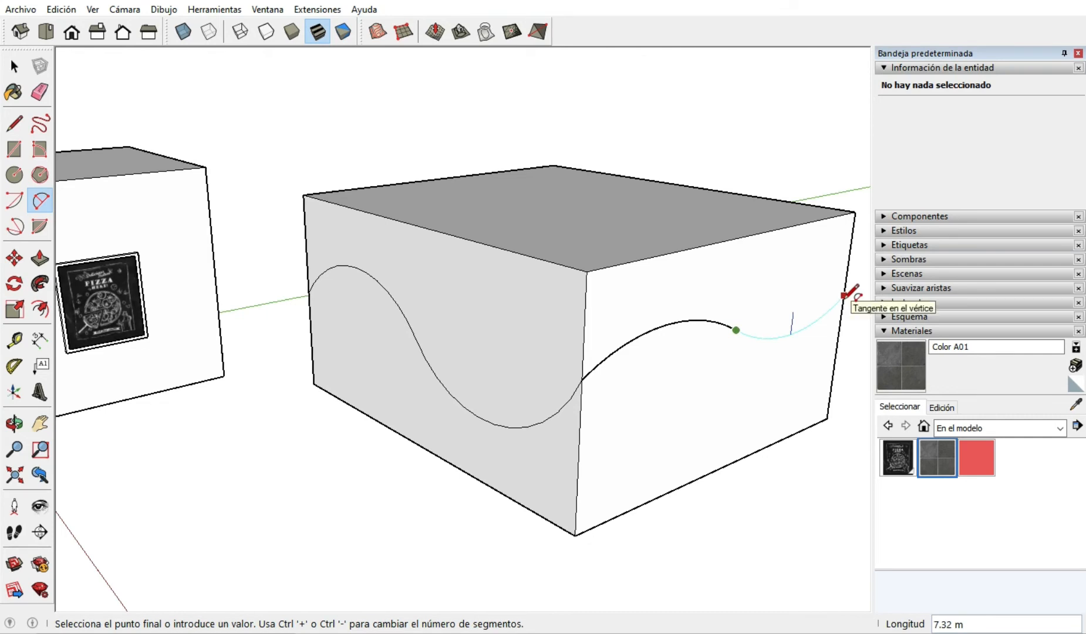
click(842, 298)
click(843, 298)
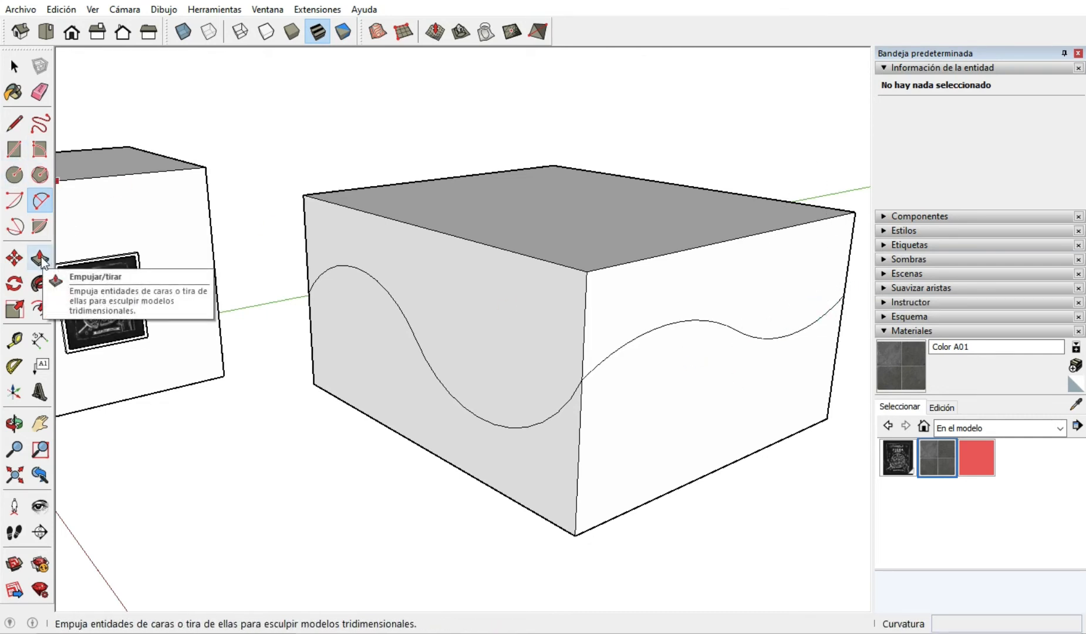
Offset the outline of the long side face's area below the wave inward by about 0.6 m.
click(38, 307)
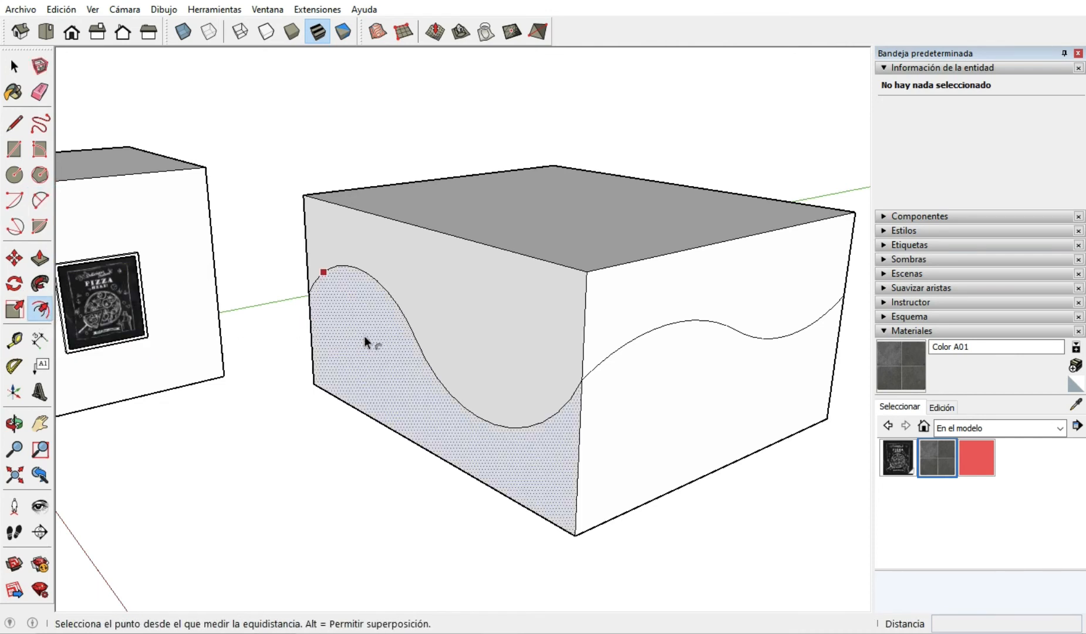
click(406, 334)
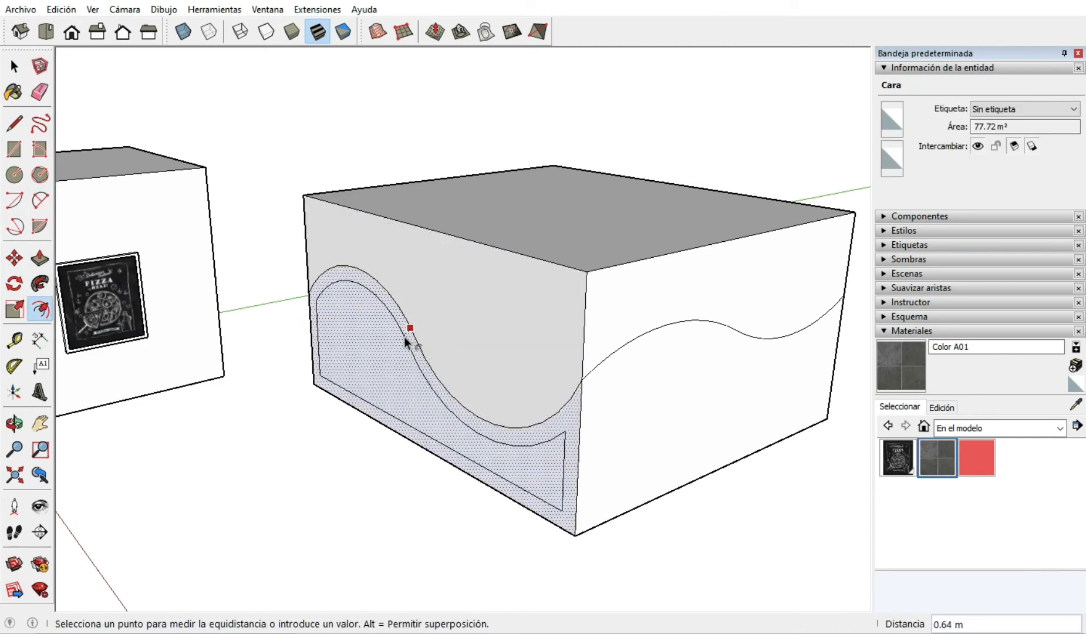
click(405, 335)
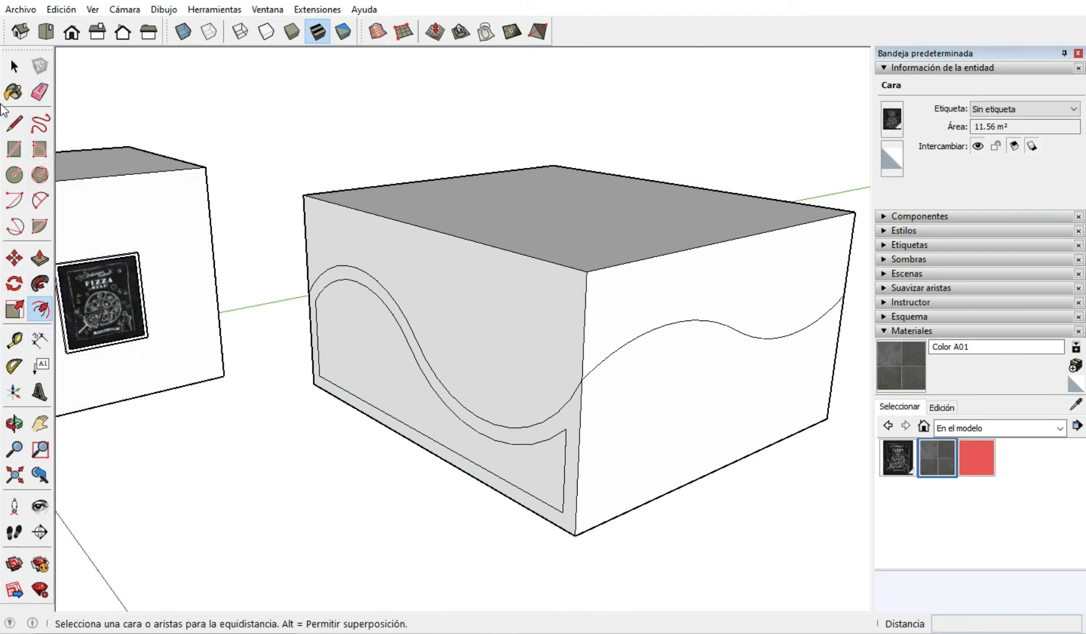
Draw short lines extending both ends of the offset curve to the vertical edges of the long side face.
key(l)
scroll(568, 440, up, 1)
scroll(564, 443, up, 2)
click(565, 417)
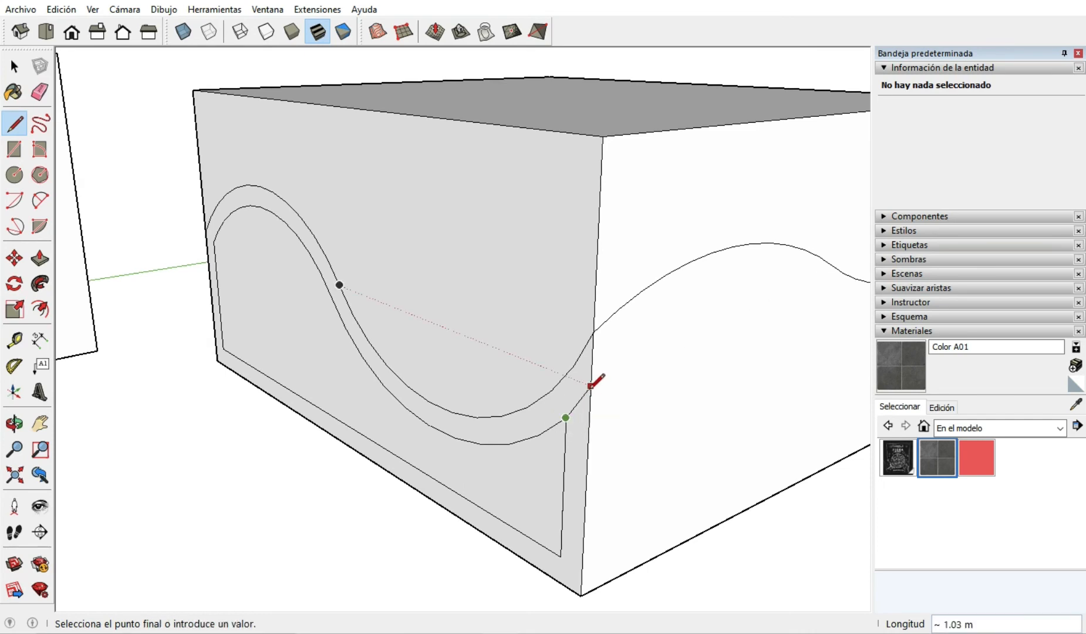
click(591, 386)
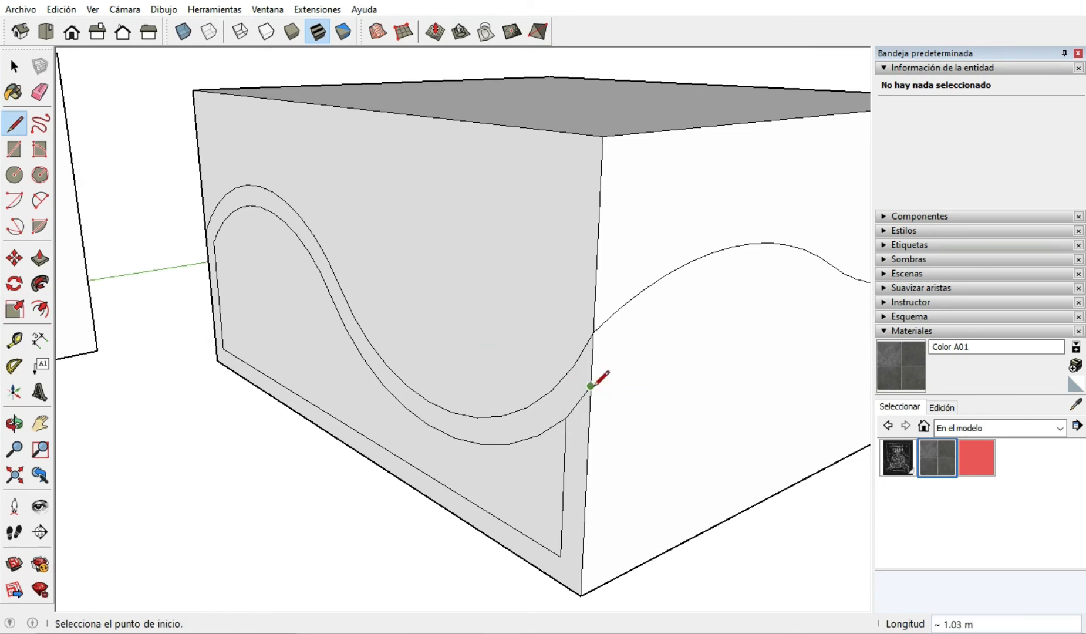
scroll(169, 225, up, 2)
middle_drag(170, 225, 376, 258)
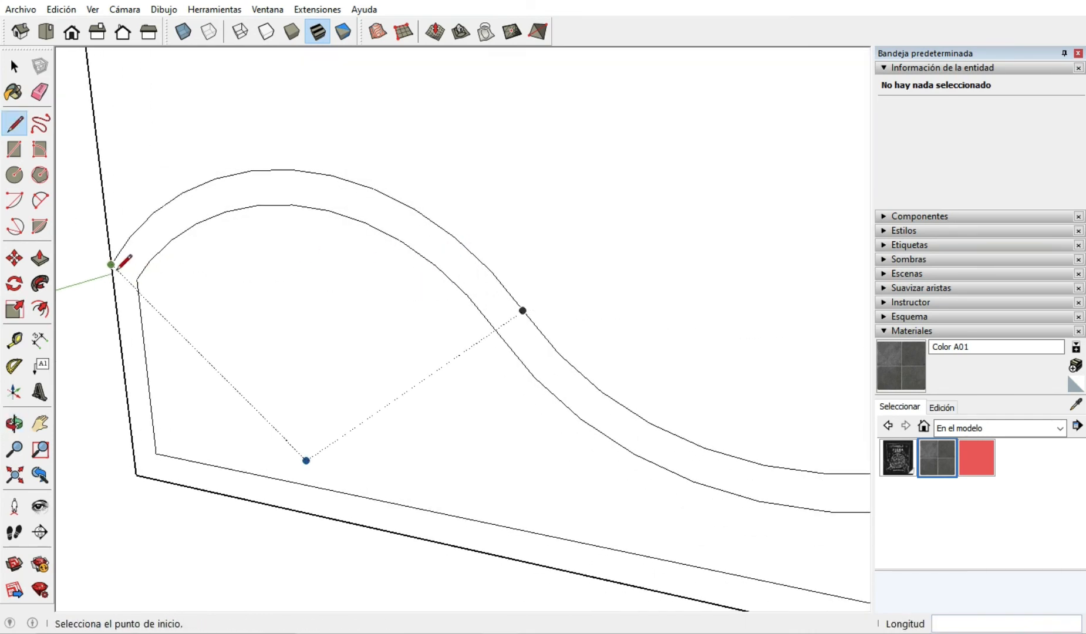
click(136, 278)
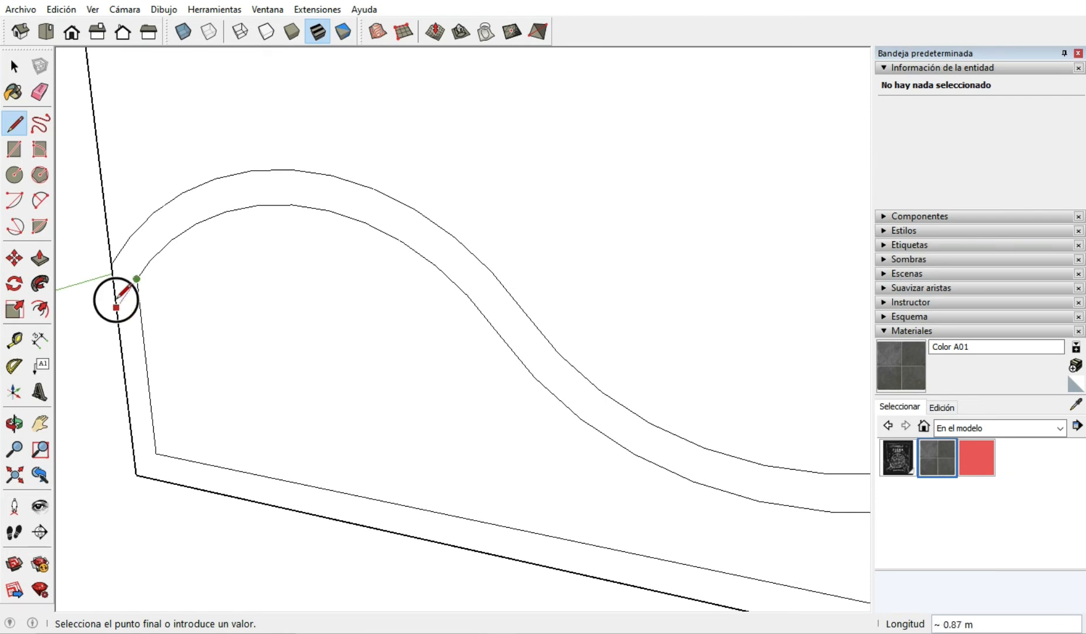
click(116, 306)
Erase the offset's leftover vertical and bottom edges, leaving only the wavy band on the long side face.
click(39, 92)
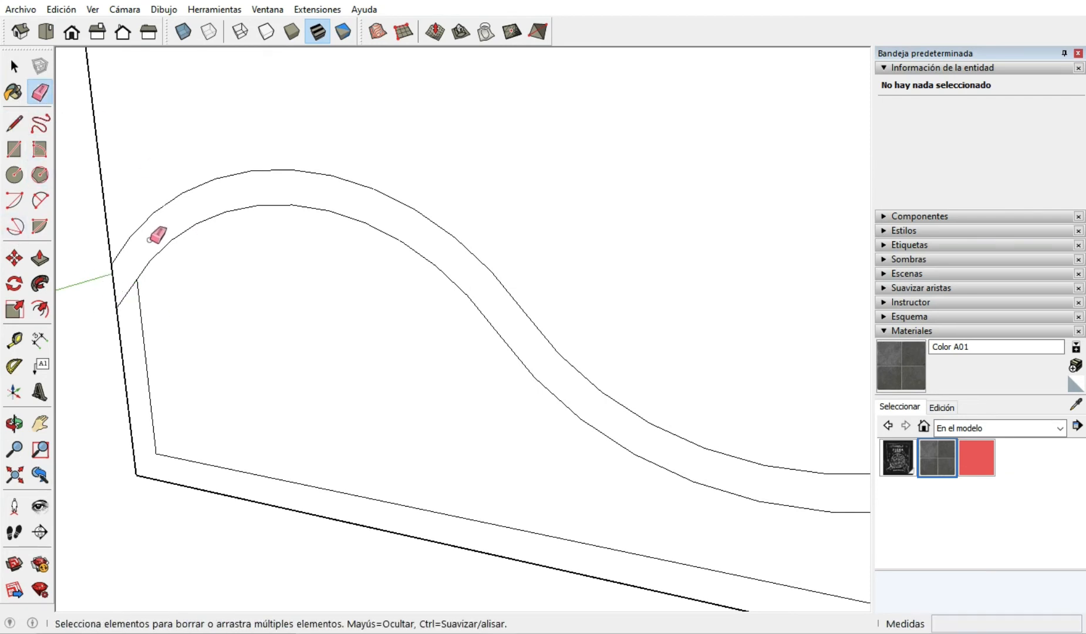
scroll(156, 235, down, 5)
mouse_move(126, 287)
mouse_down()
mouse_move(135, 290)
mouse_move(138, 358)
mouse_move(154, 376)
mouse_move(459, 396)
mouse_up()
click(609, 418)
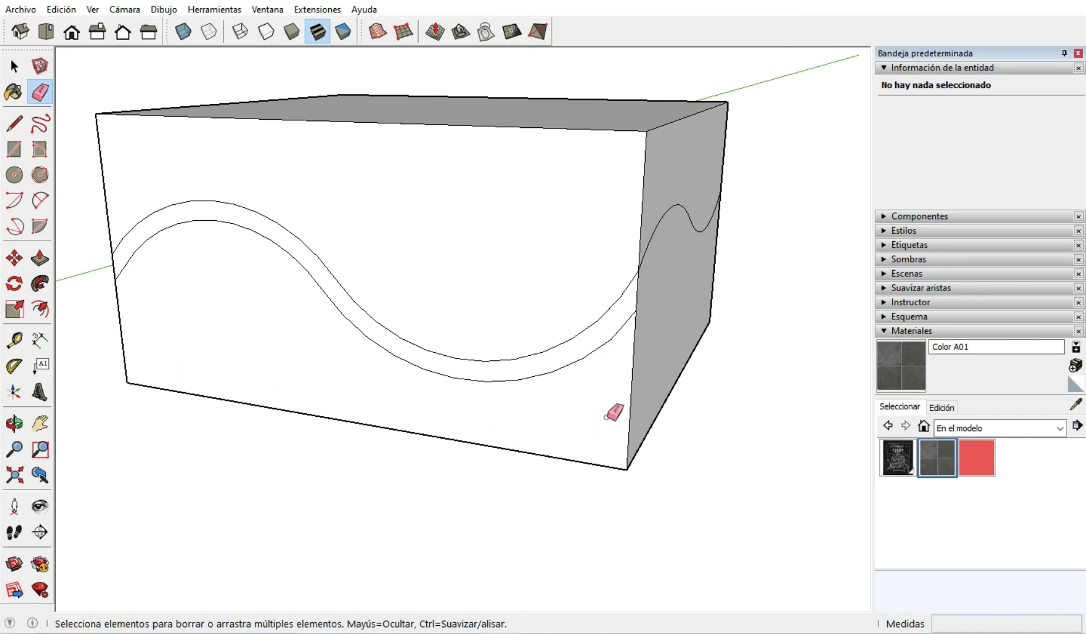
mouse_move(472, 385)
middle_down()
mouse_move(378, 377)
mouse_move(503, 384)
mouse_move(417, 406)
middle_up()
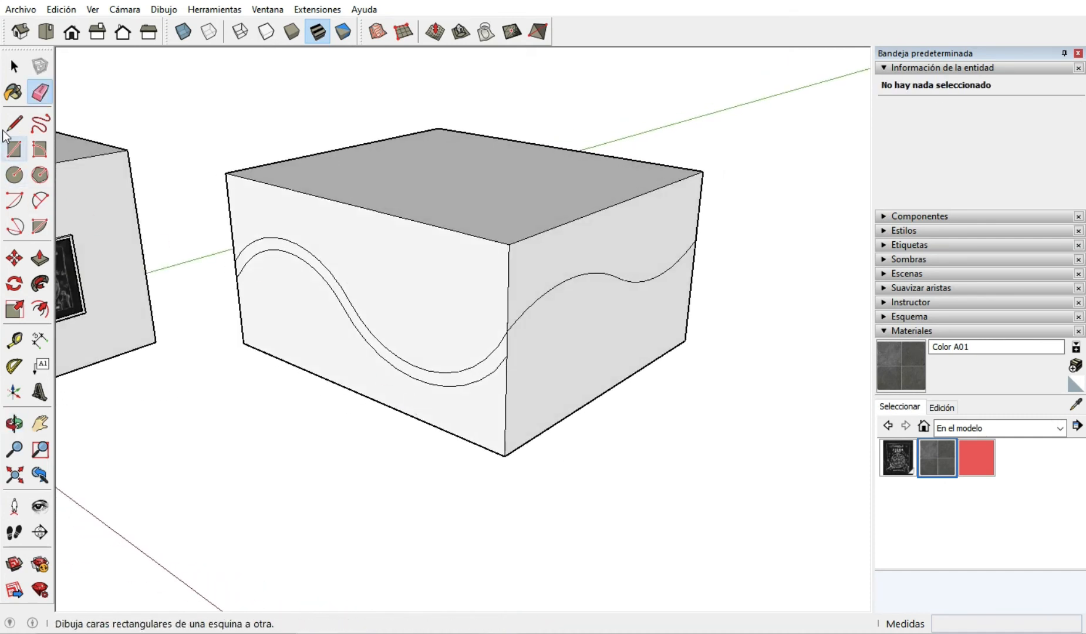
Copy the wavy band together with the adjacent face's wave curve and paste the copy in the empty space beside the box.
click(14, 66)
double_click(401, 363)
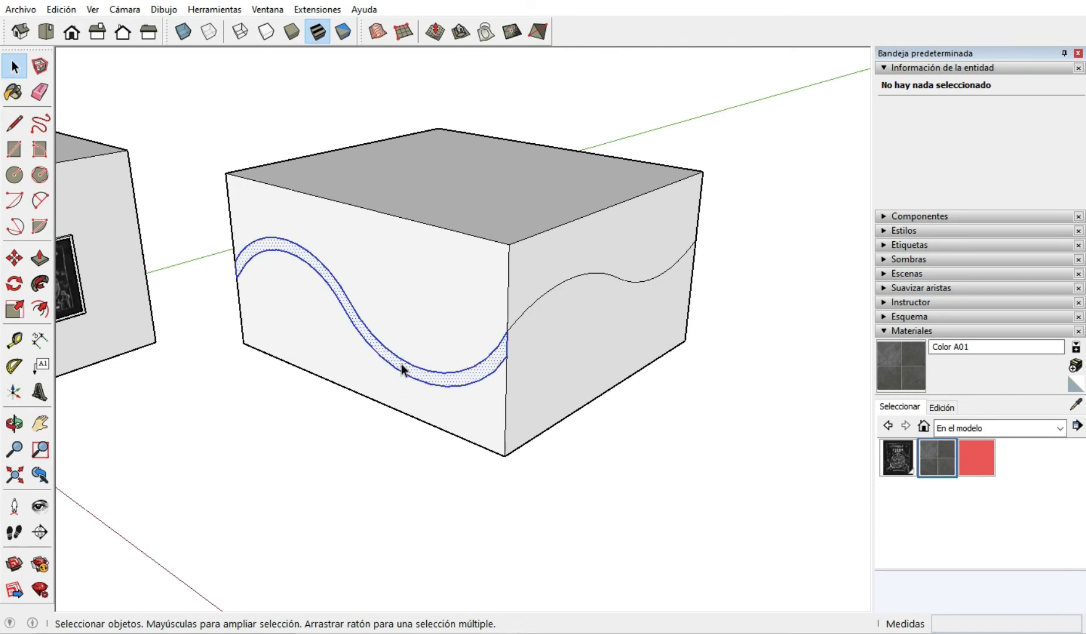
ctrl+click(520, 320)
ctrl+click(648, 285)
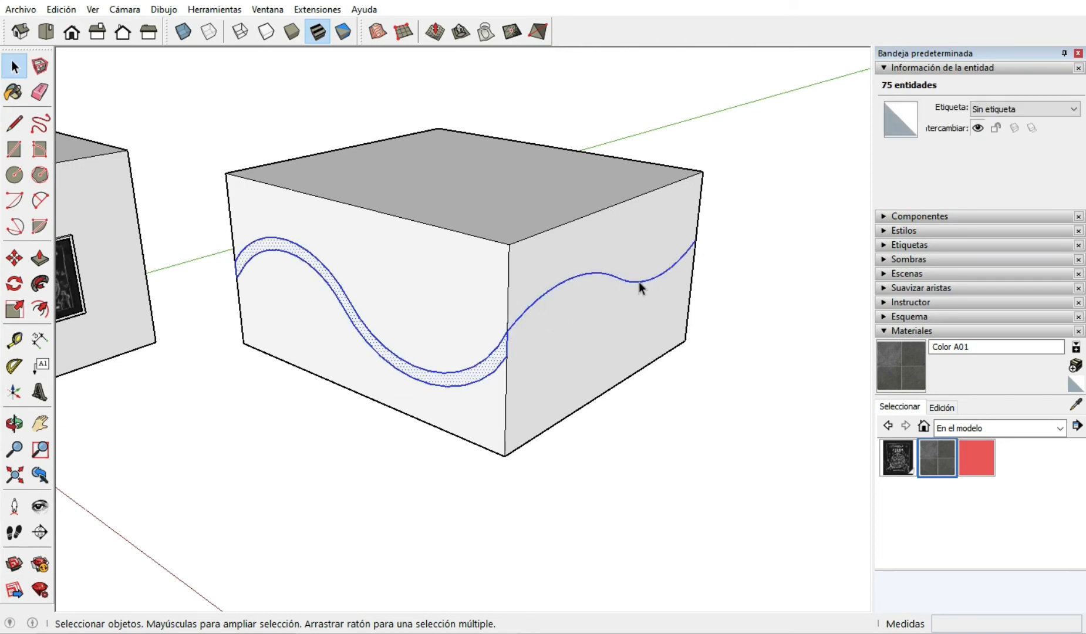
scroll(565, 298, down, 3)
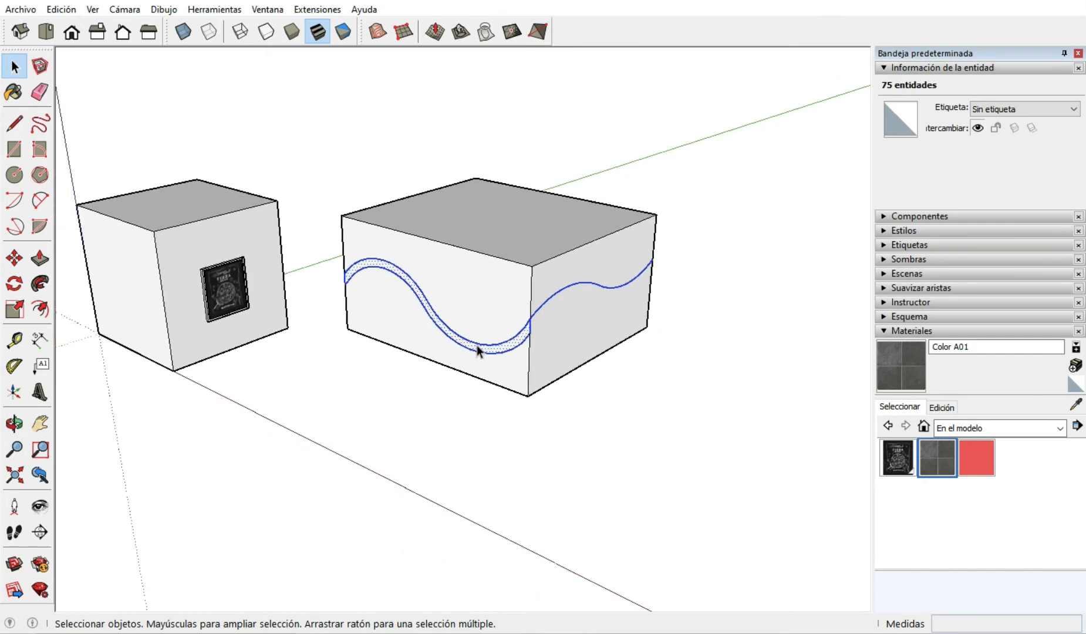
scroll(476, 345, up, 2)
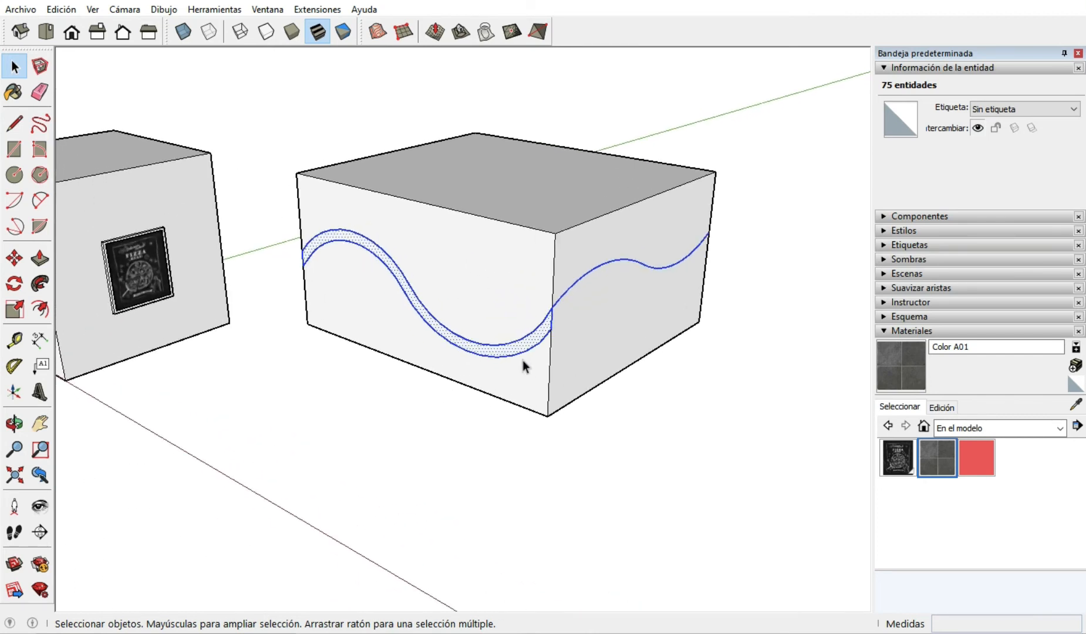
key(ctrl+v)
scroll(395, 366, down, 3)
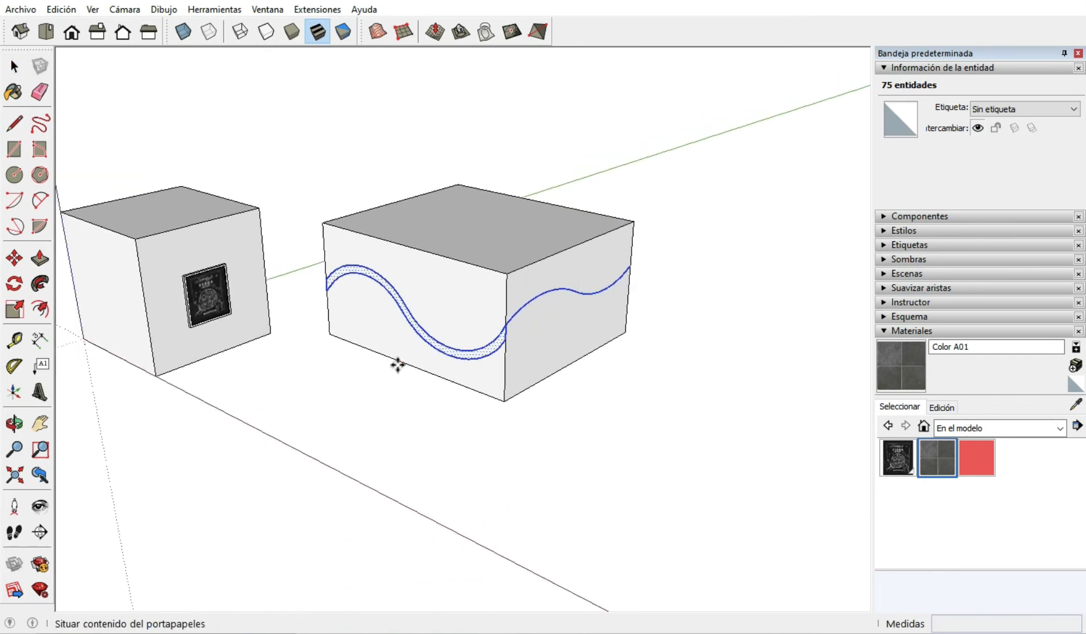
scroll(591, 397, up, 1)
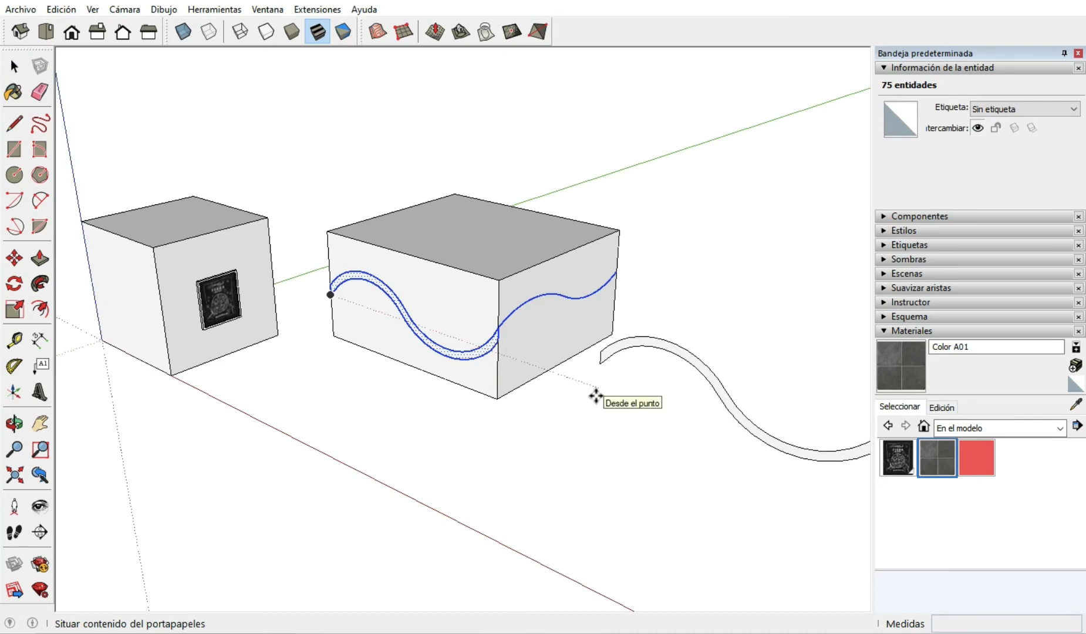
click(594, 395)
click(14, 66)
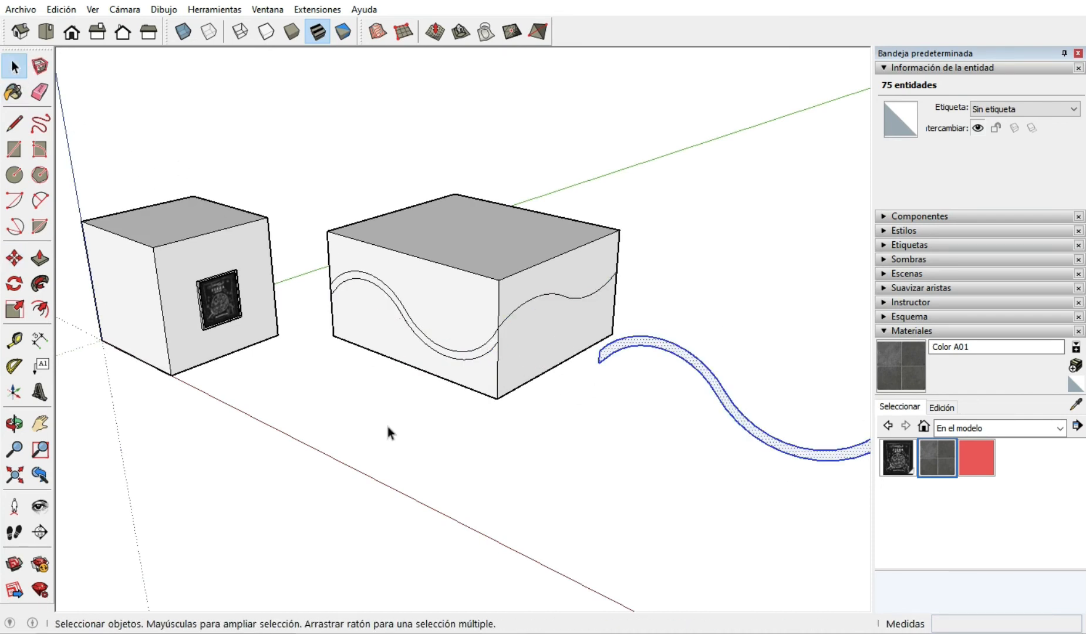
Delete the entire second box with its wave curves, keeping the pasted band and curve.
click(473, 360)
triple_click(473, 361)
key(Delete)
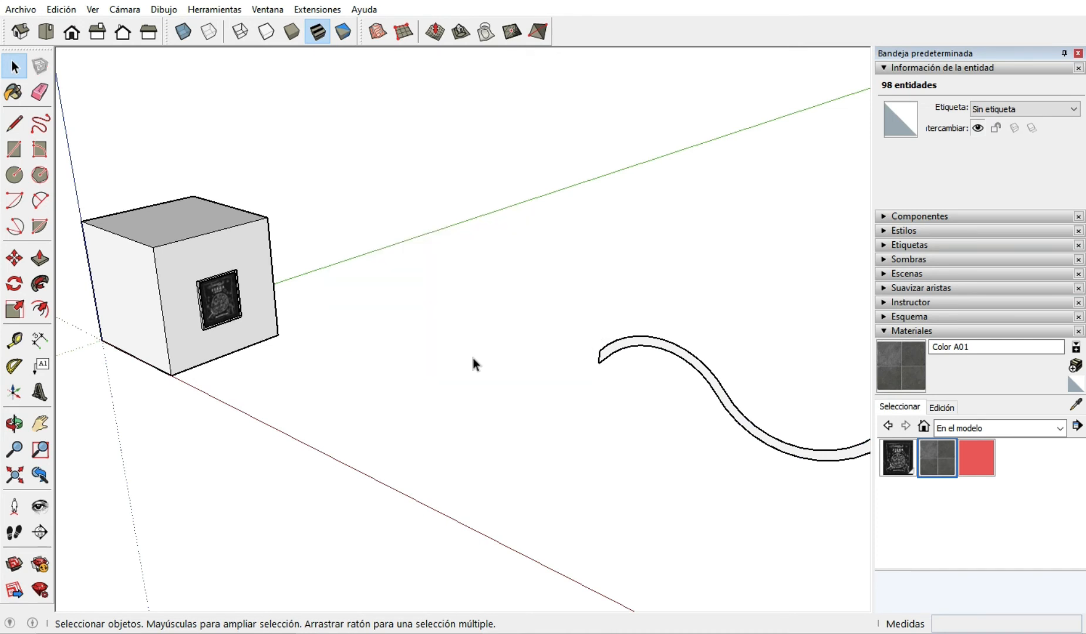
scroll(258, 353, down, 3)
scroll(482, 363, up, 3)
scroll(395, 346, down, 2)
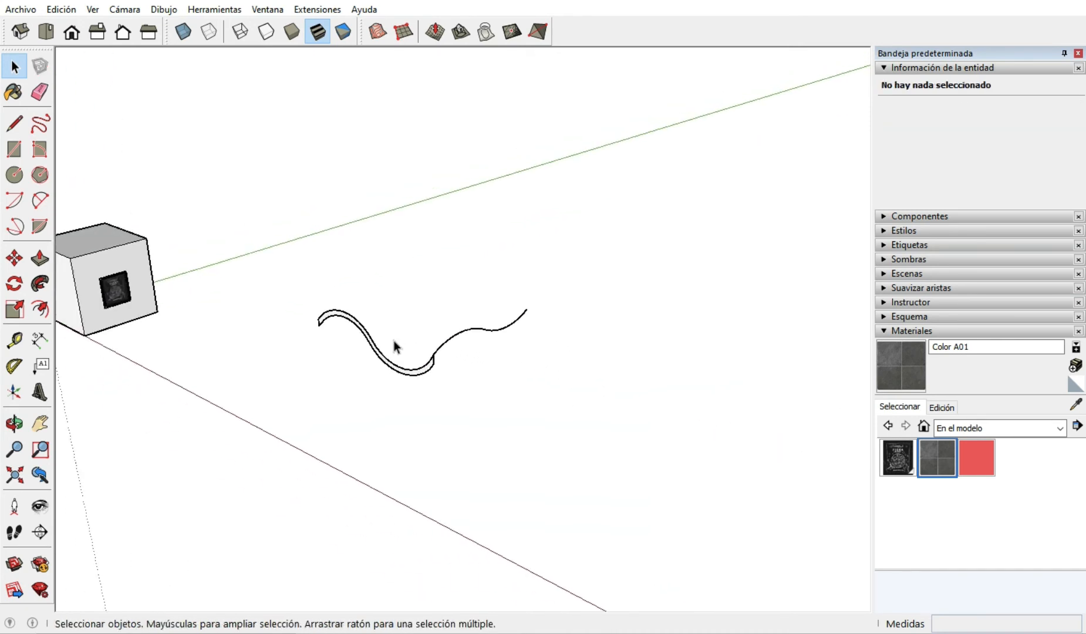
scroll(377, 305, up, 5)
middle_drag(473, 496, 412, 475)
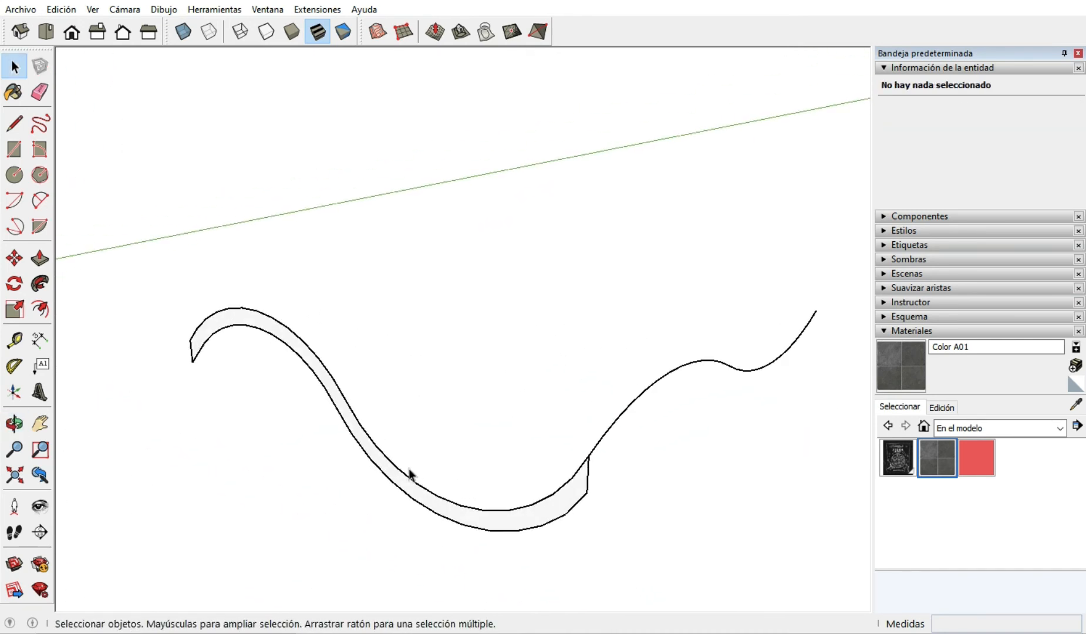
click(40, 285)
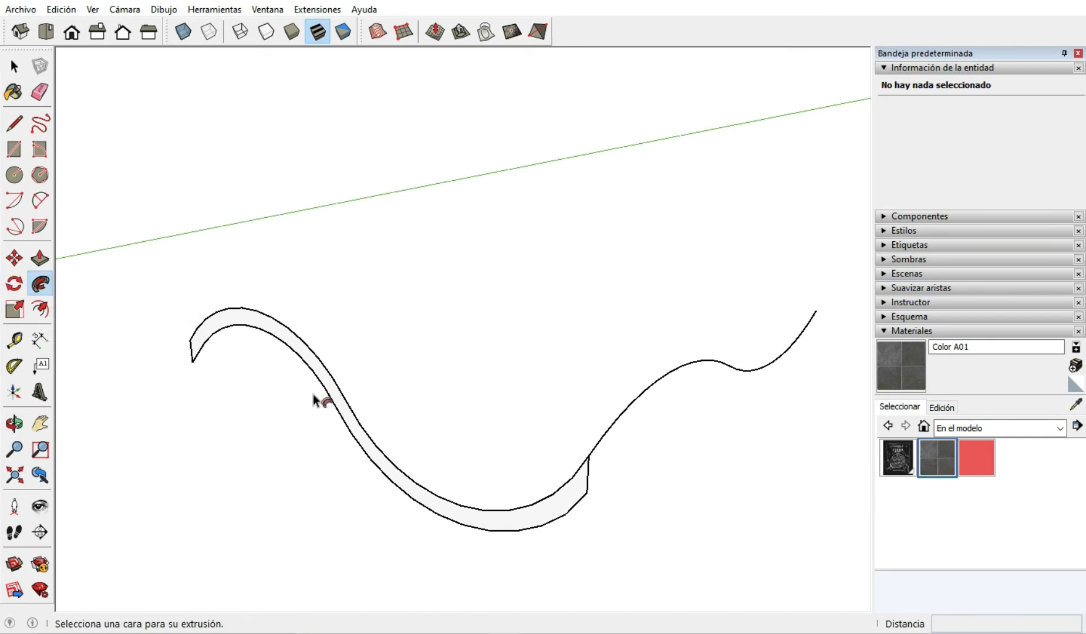
drag(575, 506, 610, 446)
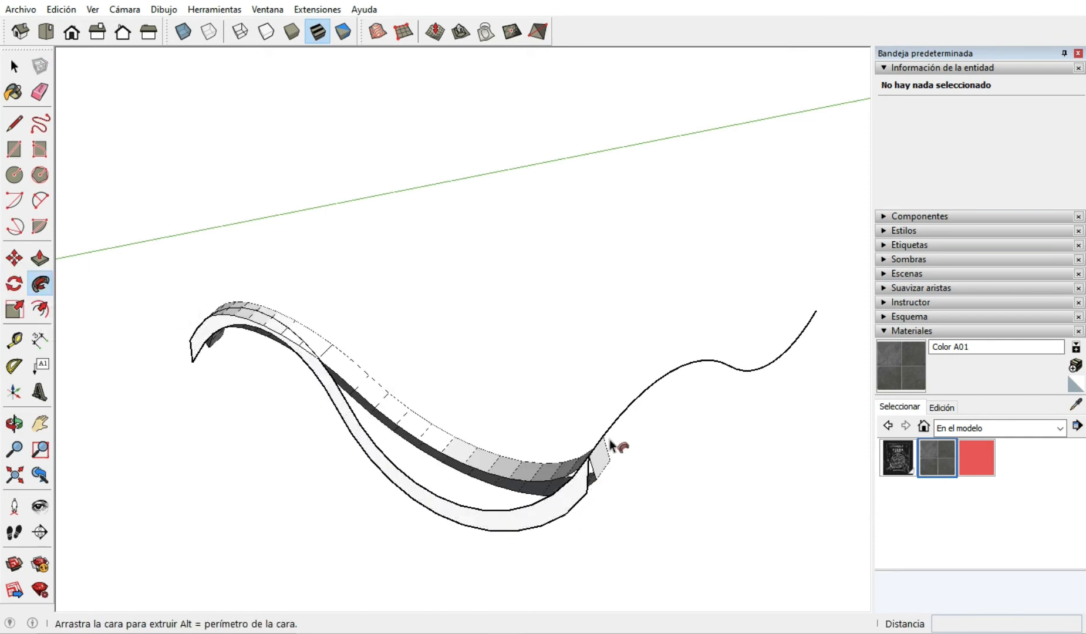
key(Escape)
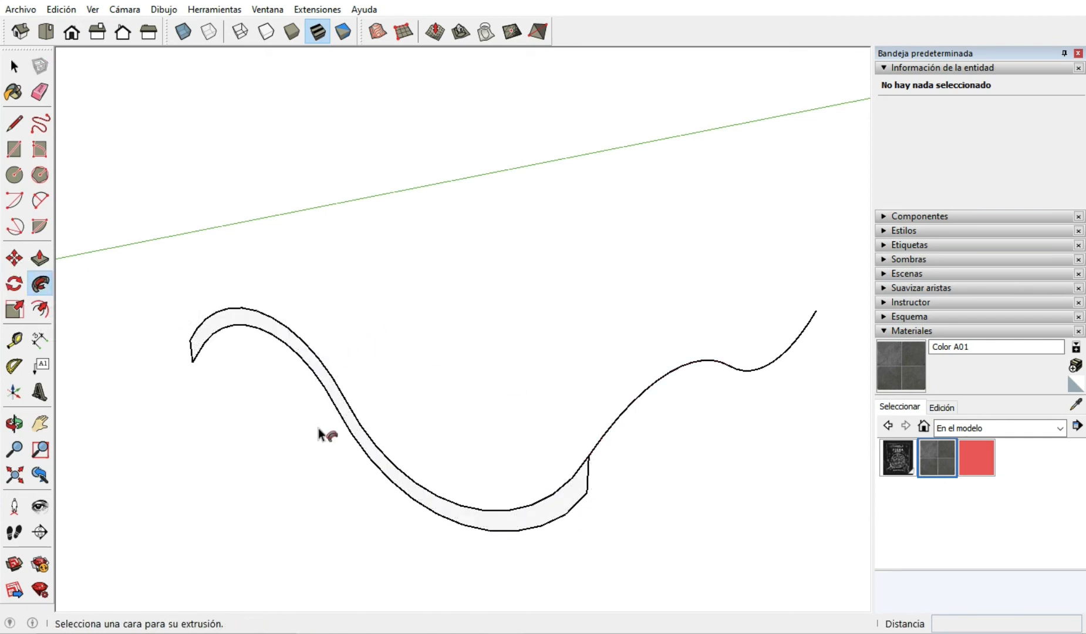
Sweep the wavy band face with Follow Me along both arcs of the adjoining wave curve.
key(space)
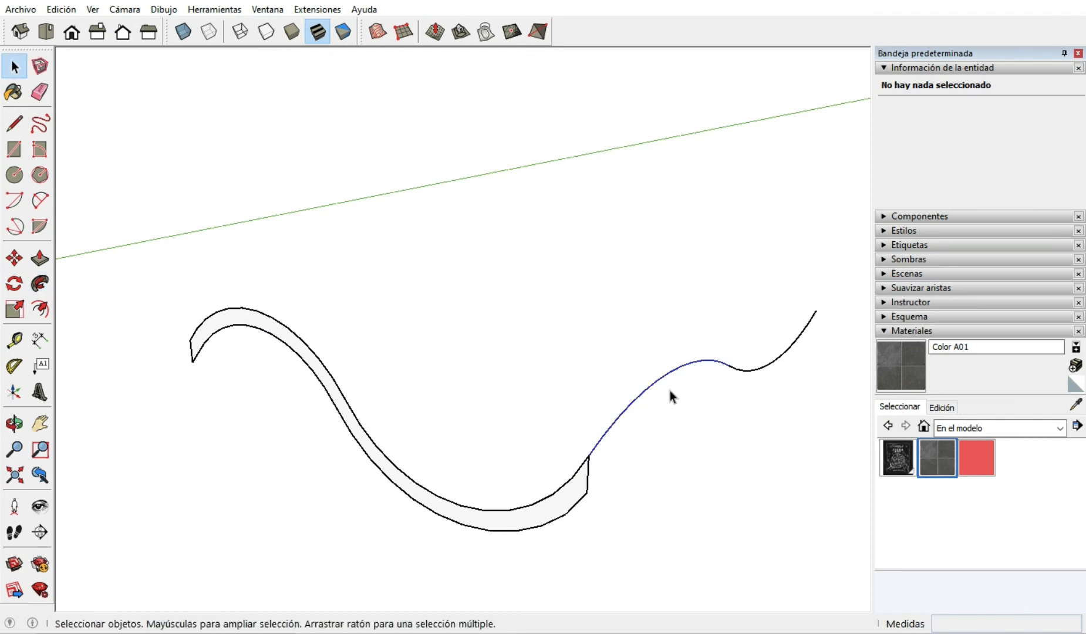
click(669, 392)
shift+click(750, 372)
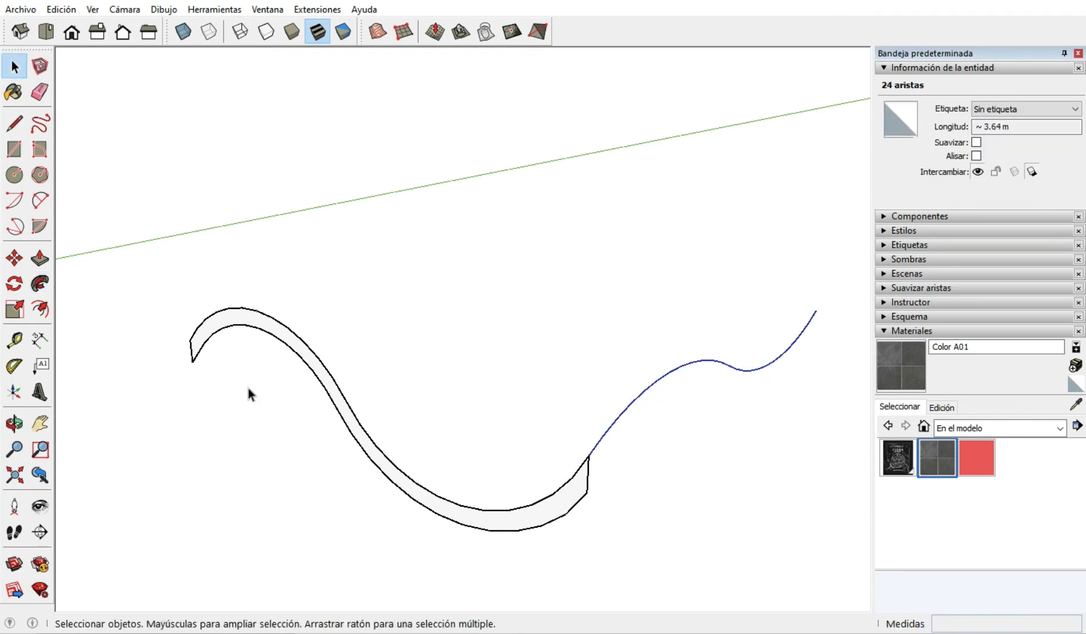
click(40, 284)
drag(574, 498, 619, 435)
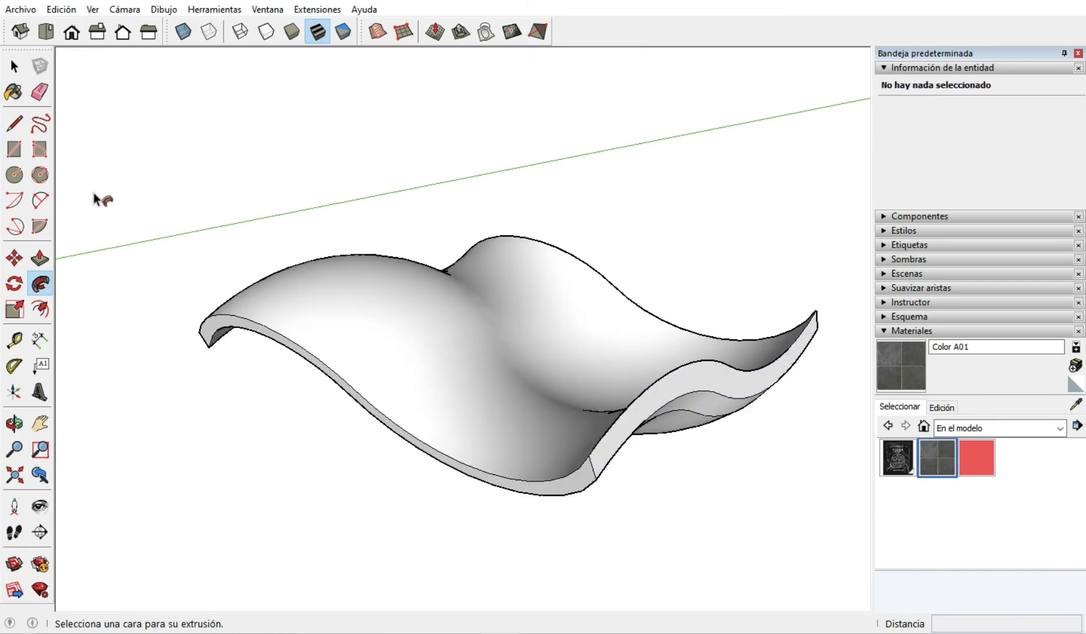
click(14, 66)
Select the upper surface of the swept wavy solid and examine its shape from different angles.
scroll(399, 295, down, 3)
scroll(450, 294, up, 1)
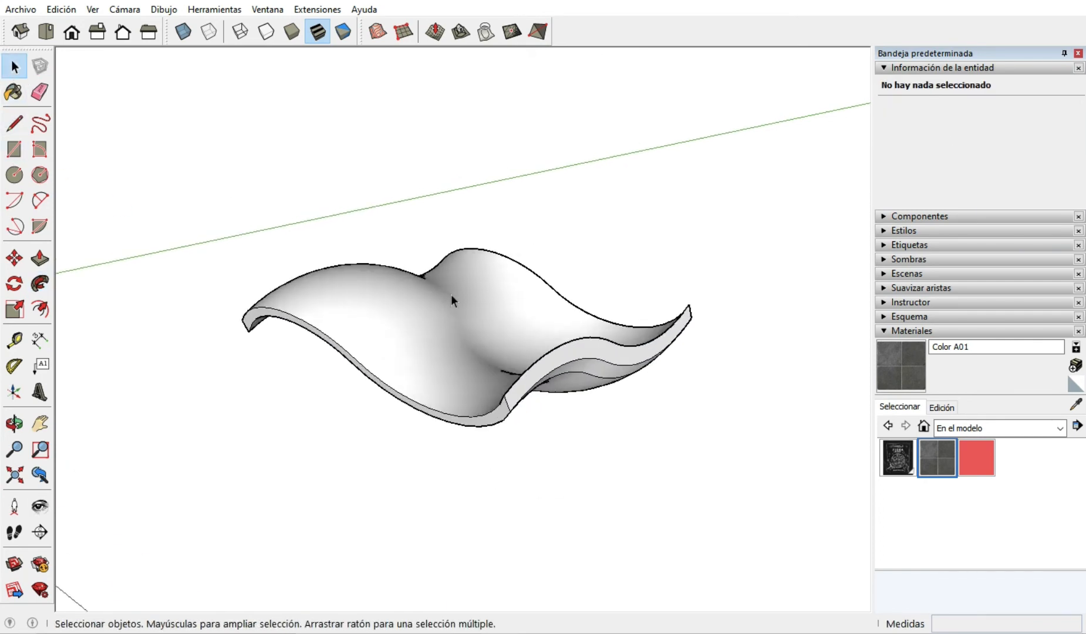
scroll(450, 295, up, 2)
scroll(541, 347, down, 2)
middle_drag(465, 382, 468, 408)
click(468, 412)
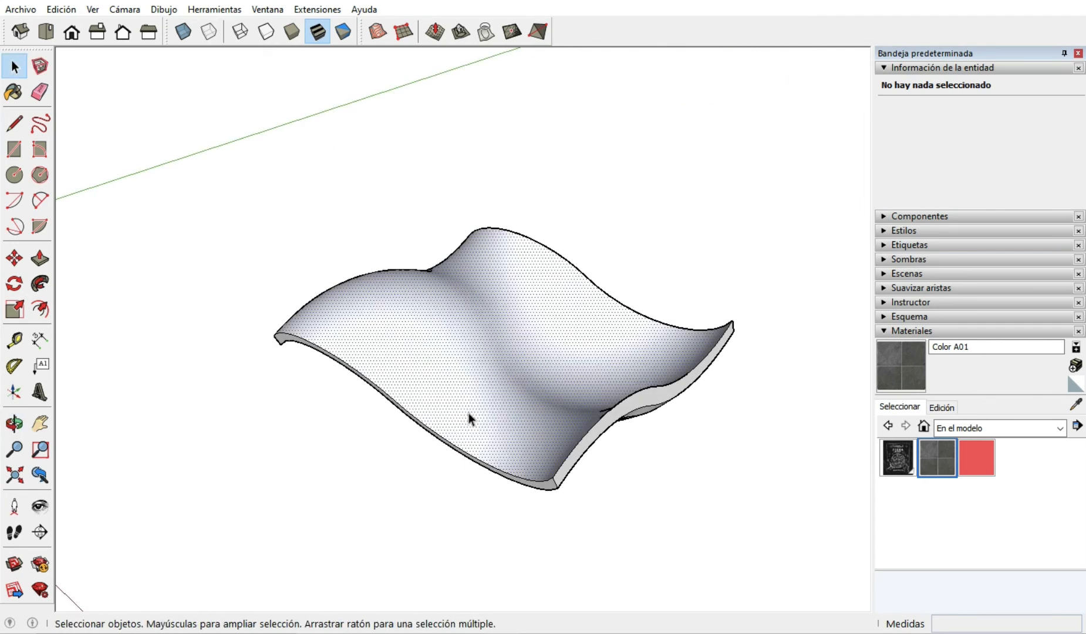
scroll(493, 415, up, 3)
mouse_move(558, 452)
middle_down()
mouse_move(554, 408)
mouse_move(588, 373)
middle_up()
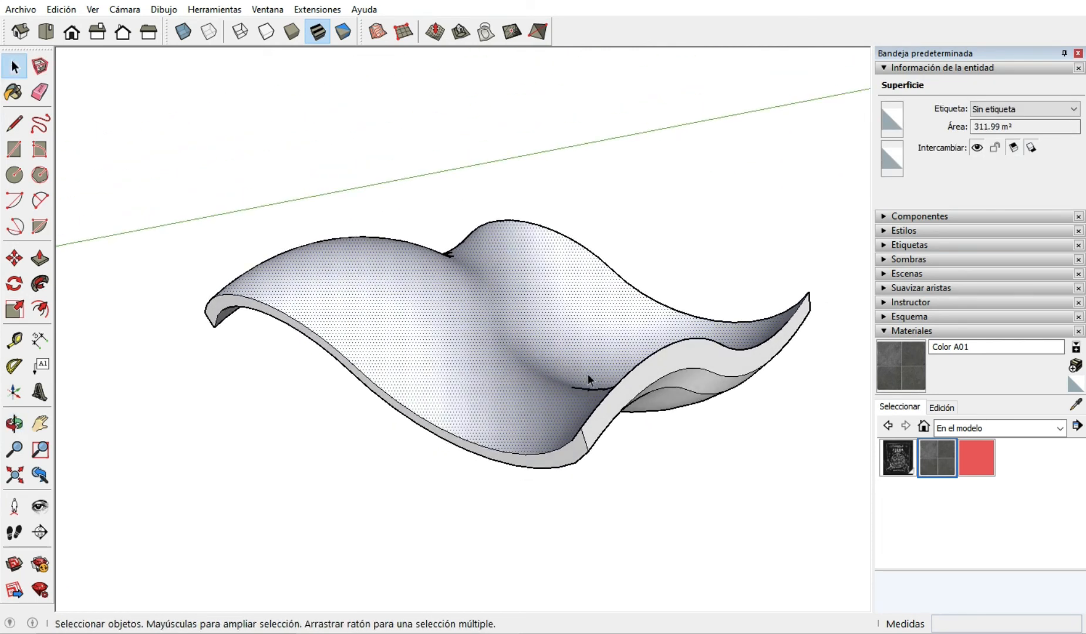
scroll(588, 374, down, 1)
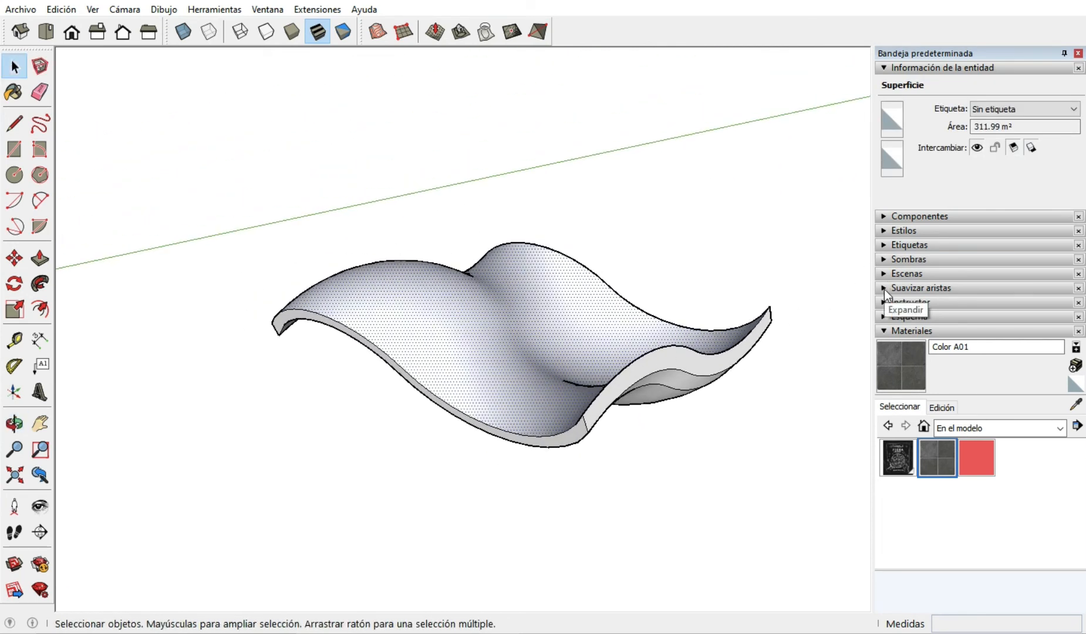
Collapse the entity information and check the edge-softening options and available commands for the selected upper surface.
click(889, 66)
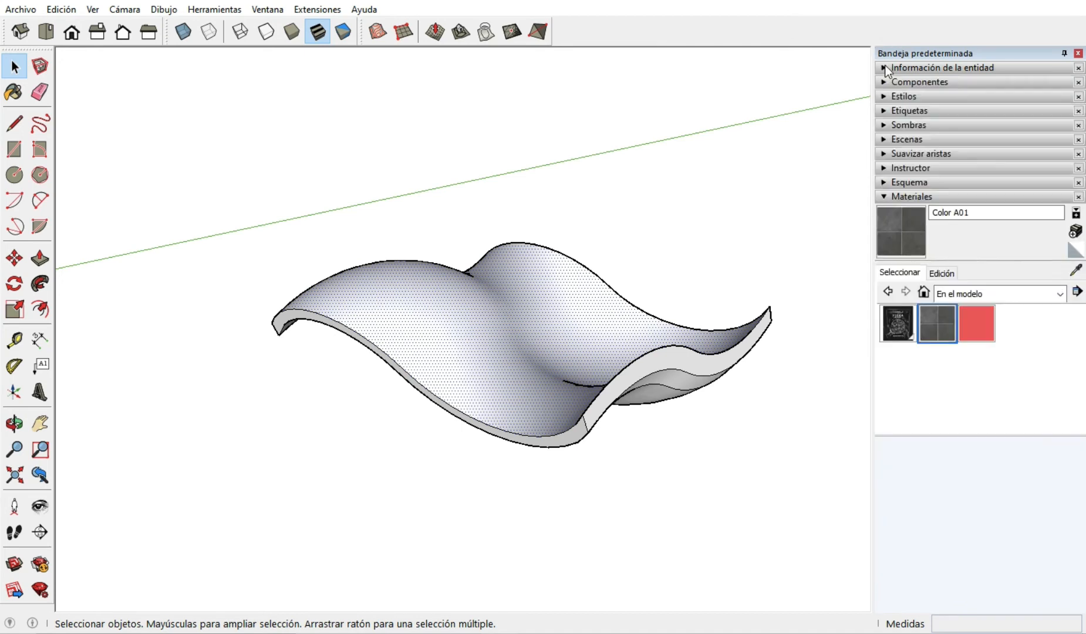
click(886, 154)
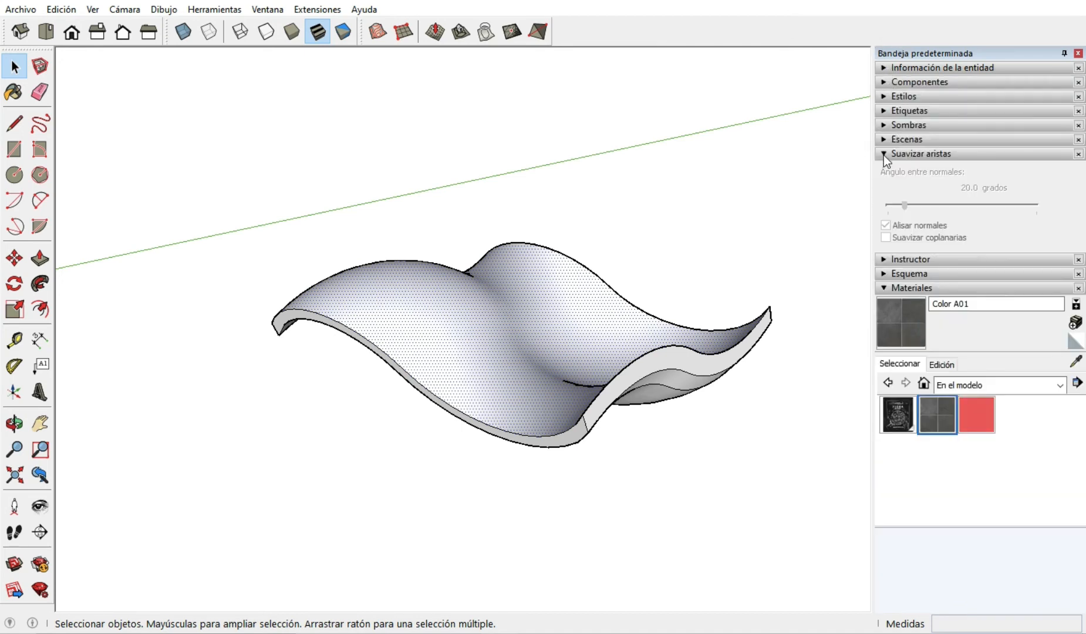
click(883, 155)
right_click(492, 373)
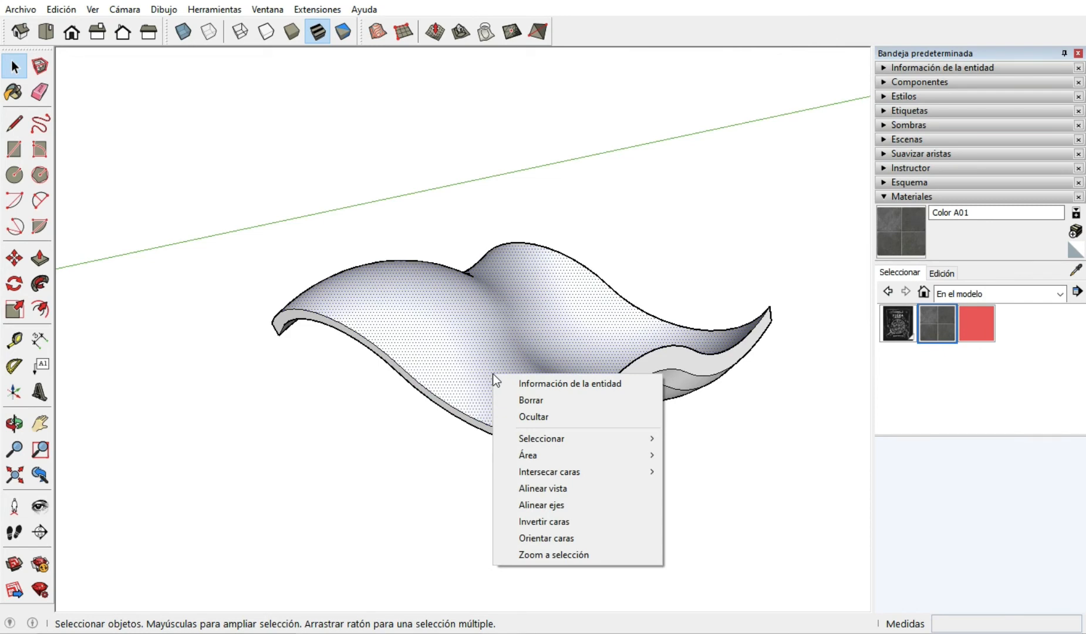
click(737, 493)
Examine the wavy solid from above and below, select an underside surface, and check the edge-softening options again.
scroll(510, 341, down, 4)
scroll(563, 326, up, 3)
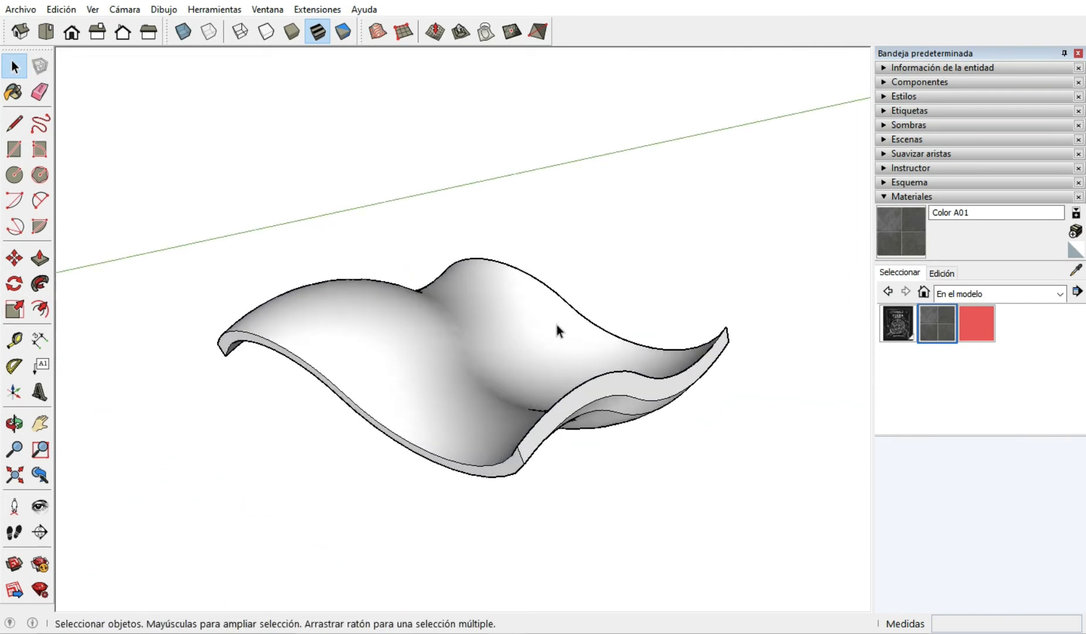
middle_drag(557, 330, 536, 387)
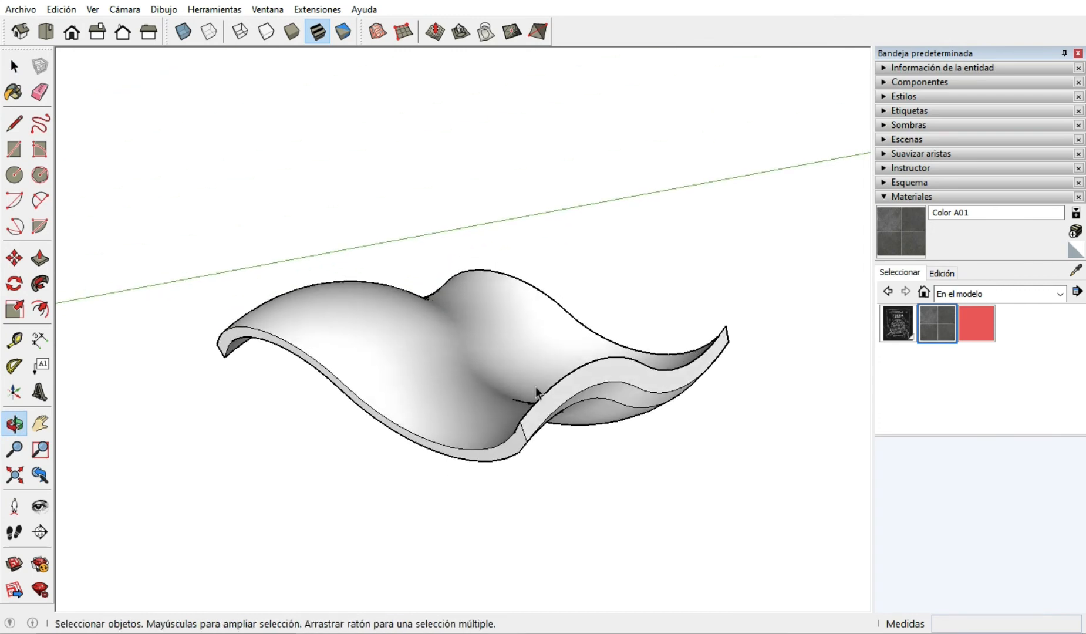
scroll(622, 463, down, 3)
scroll(540, 369, up, 3)
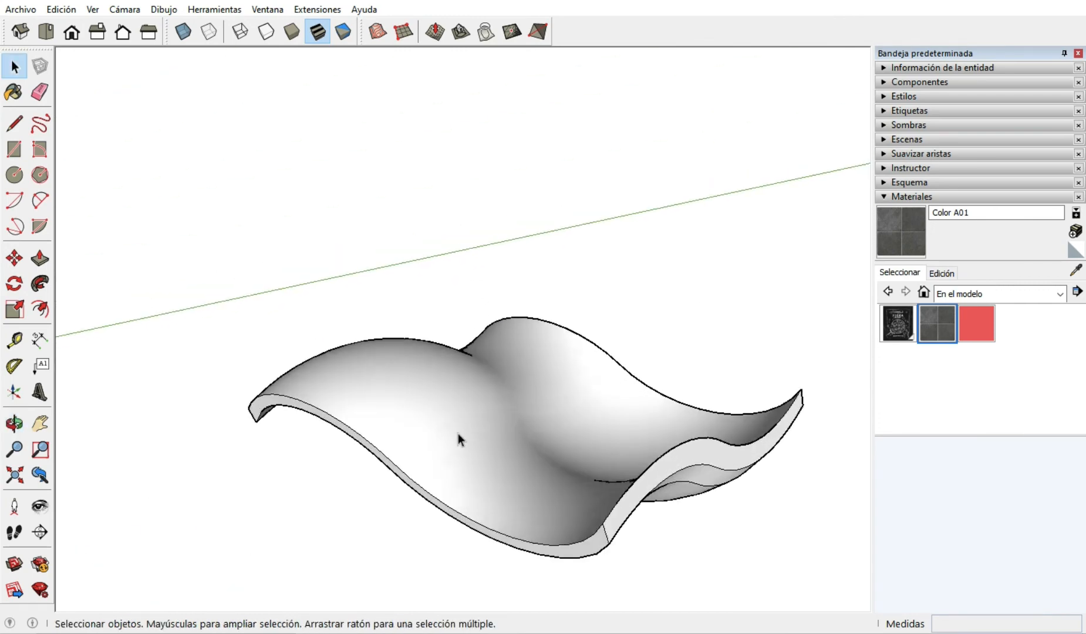
mouse_move(463, 403)
middle_down()
mouse_move(455, 487)
mouse_move(509, 359)
mouse_move(505, 432)
mouse_move(539, 310)
mouse_move(564, 341)
mouse_move(669, 353)
mouse_move(460, 518)
mouse_move(509, 218)
mouse_move(591, 406)
mouse_move(604, 344)
middle_up()
scroll(513, 363, up, 2)
scroll(497, 358, down, 3)
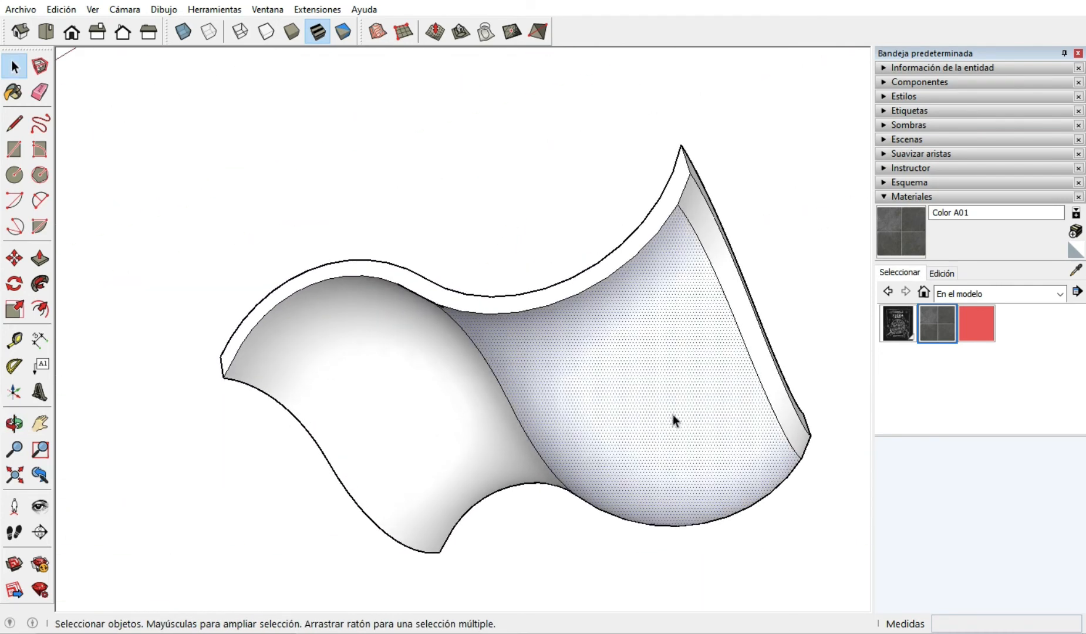
scroll(673, 418, up, 2)
middle_drag(718, 389, 666, 406)
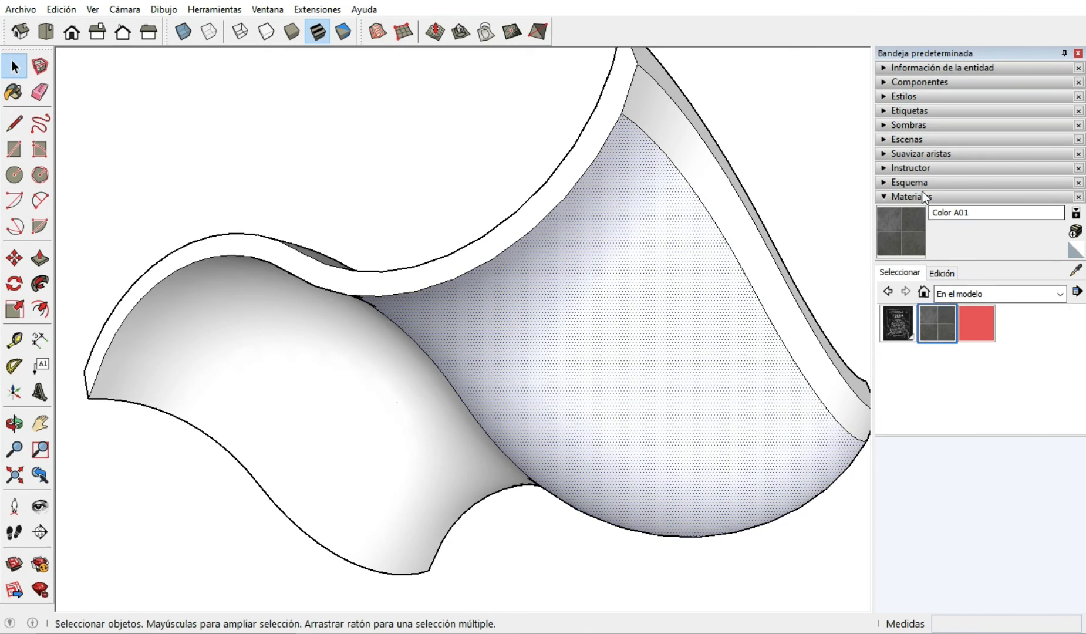
click(880, 153)
click(883, 153)
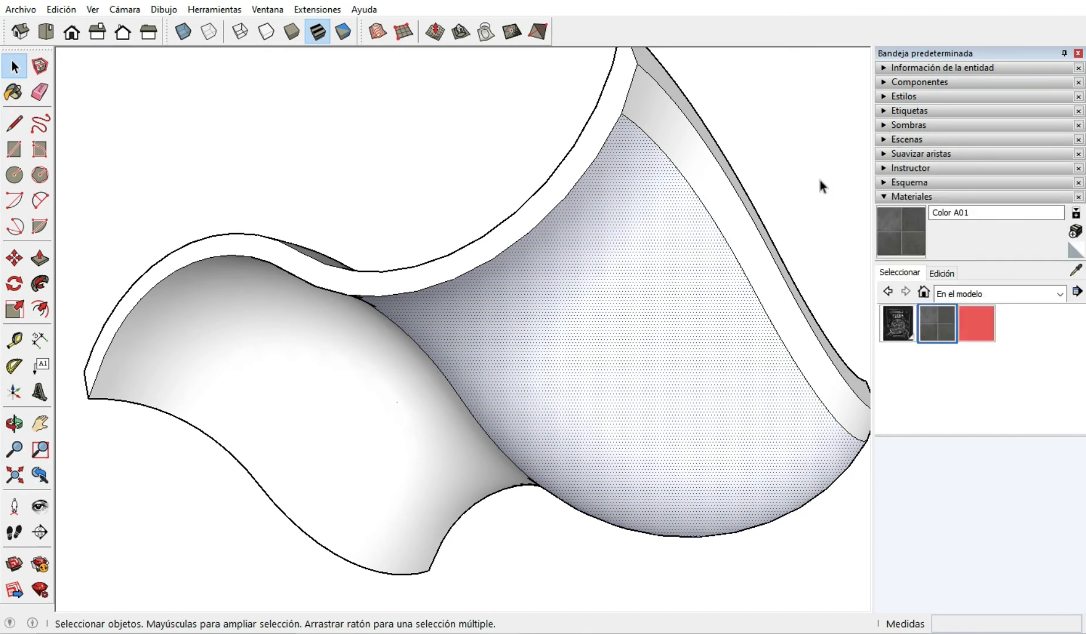
Paint the upper surface of the wavy solid with the dark stone tile material from the model.
scroll(586, 320, down, 2)
mouse_move(600, 270)
middle_down()
mouse_move(584, 439)
mouse_move(550, 351)
mouse_move(533, 488)
middle_up()
scroll(369, 310, down, 3)
middle_drag(488, 312, 509, 354)
scroll(509, 354, up, 2)
mouse_move(438, 368)
middle_down()
mouse_move(461, 319)
mouse_move(371, 306)
middle_up()
click(943, 321)
click(450, 368)
Examine closely how the tiles and joints of the stone texture line up across the curved upper surface.
scroll(369, 308, up, 3)
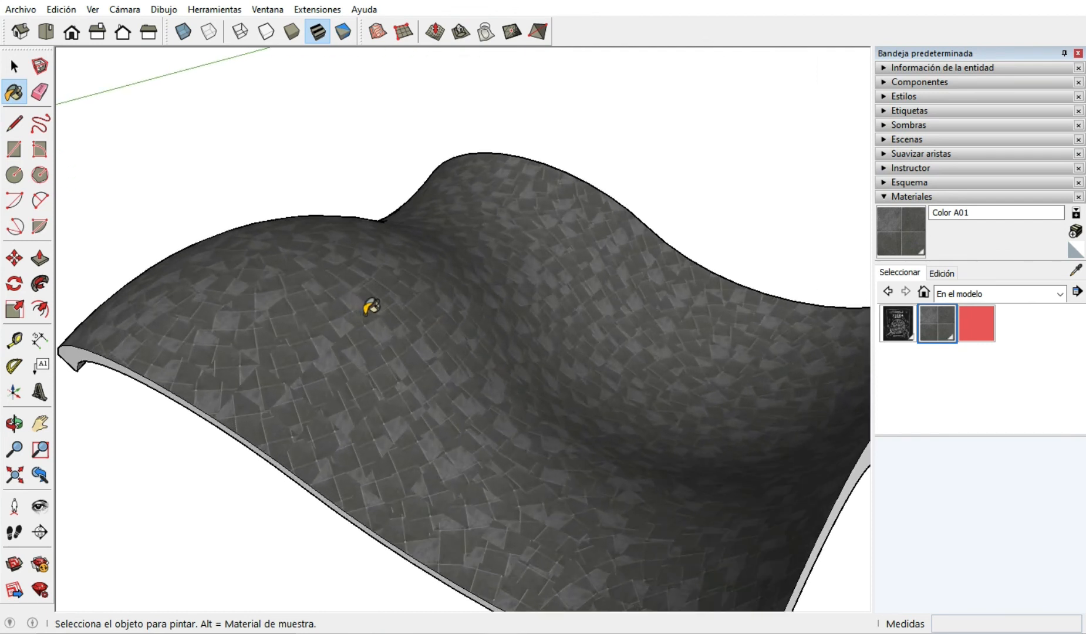
scroll(368, 307, down, 2)
middle_drag(593, 414, 538, 468)
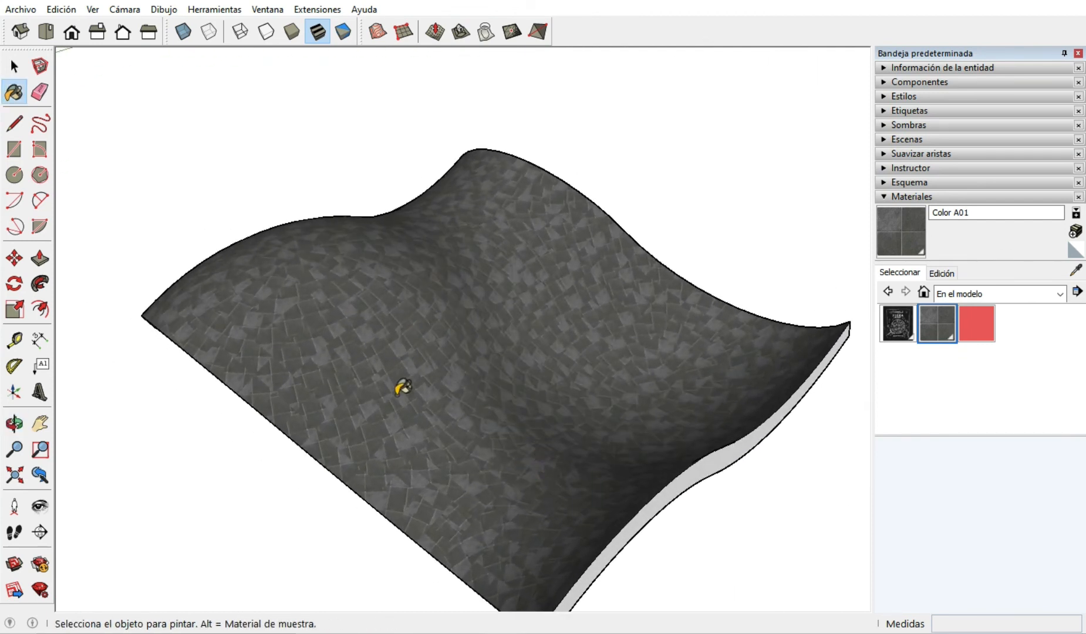
scroll(380, 421, up, 2)
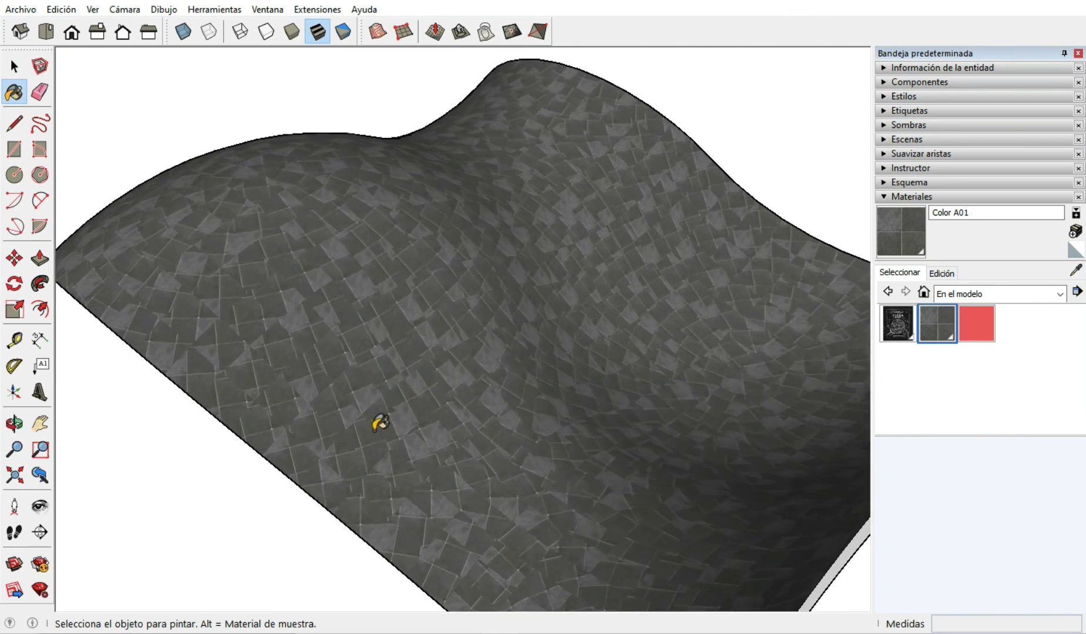
mouse_move(380, 421)
middle_down()
mouse_move(473, 436)
mouse_move(395, 479)
middle_up()
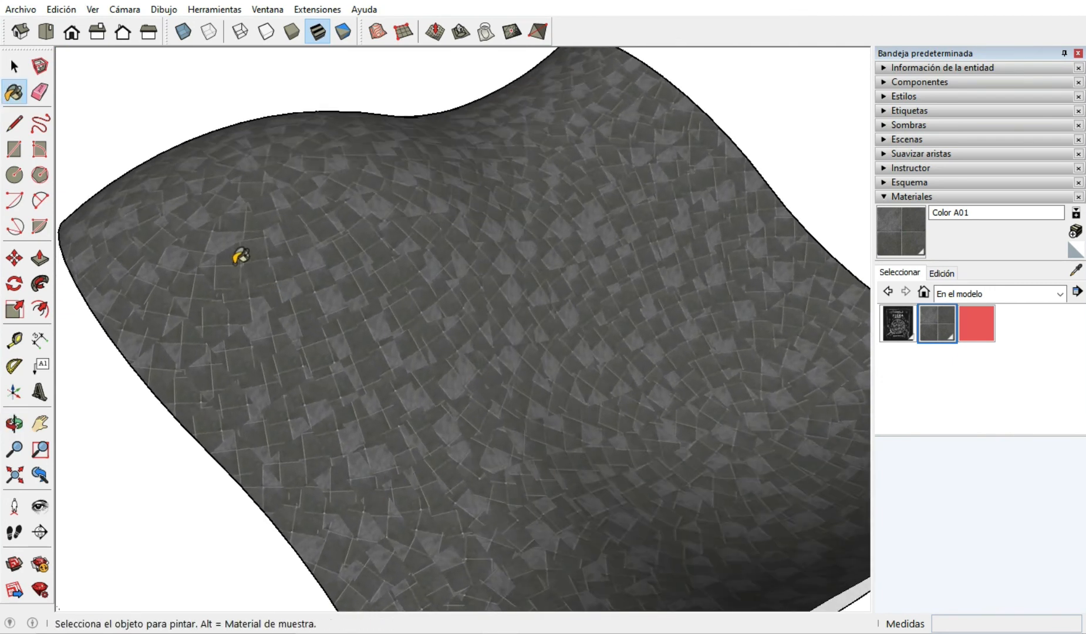
scroll(241, 256, up, 2)
mouse_move(365, 382)
middle_down()
mouse_move(458, 342)
mouse_move(391, 307)
middle_up()
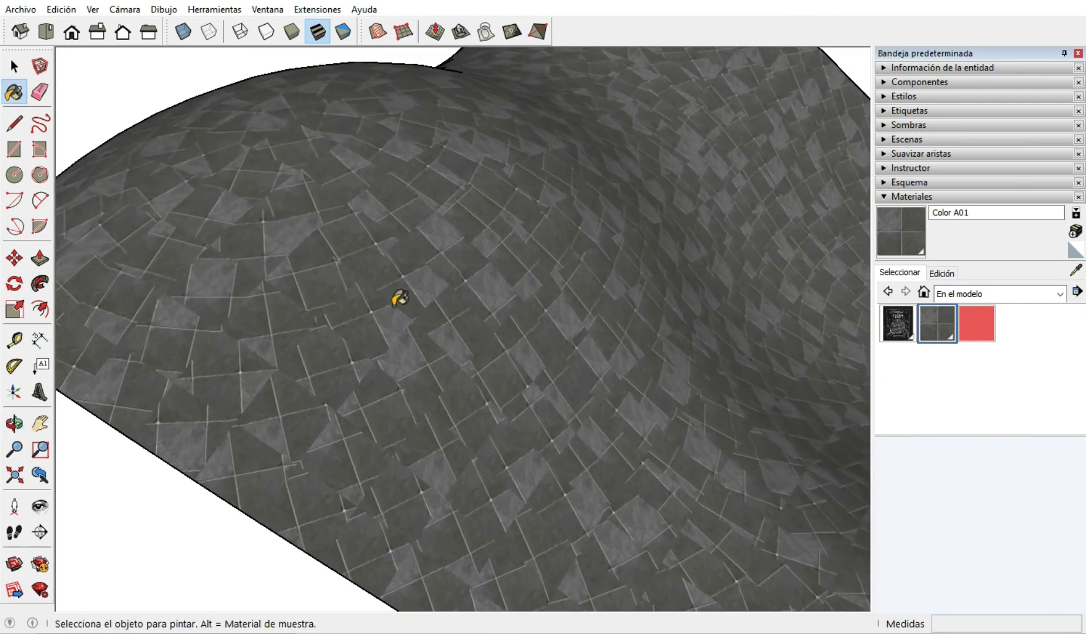
scroll(391, 306, down, 2)
scroll(356, 317, up, 2)
scroll(326, 365, up, 6)
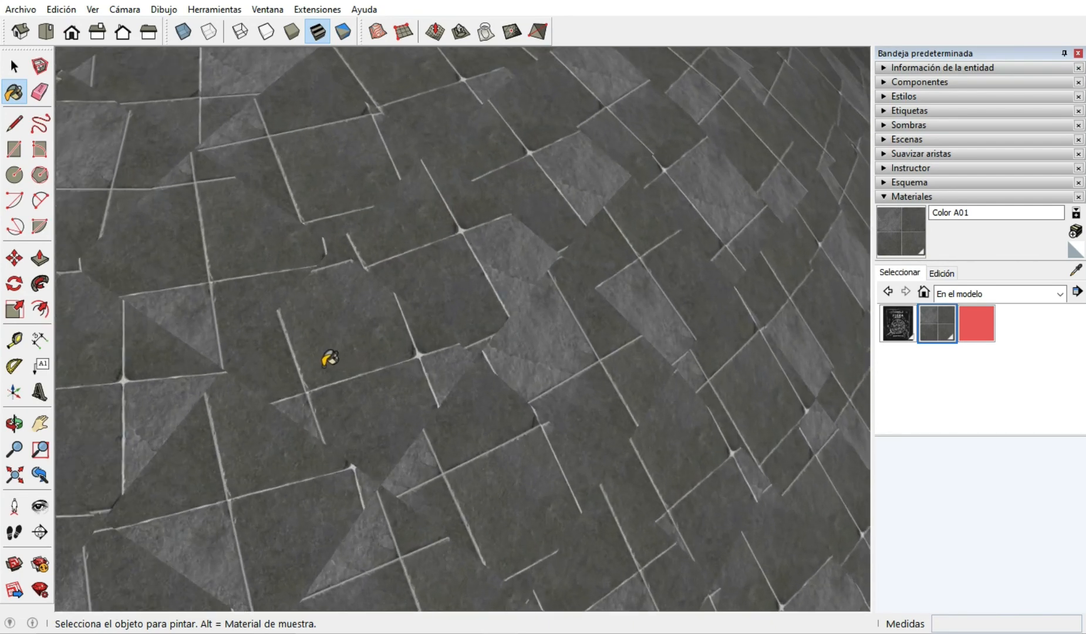
scroll(488, 278, down, 3)
scroll(266, 303, down, 5)
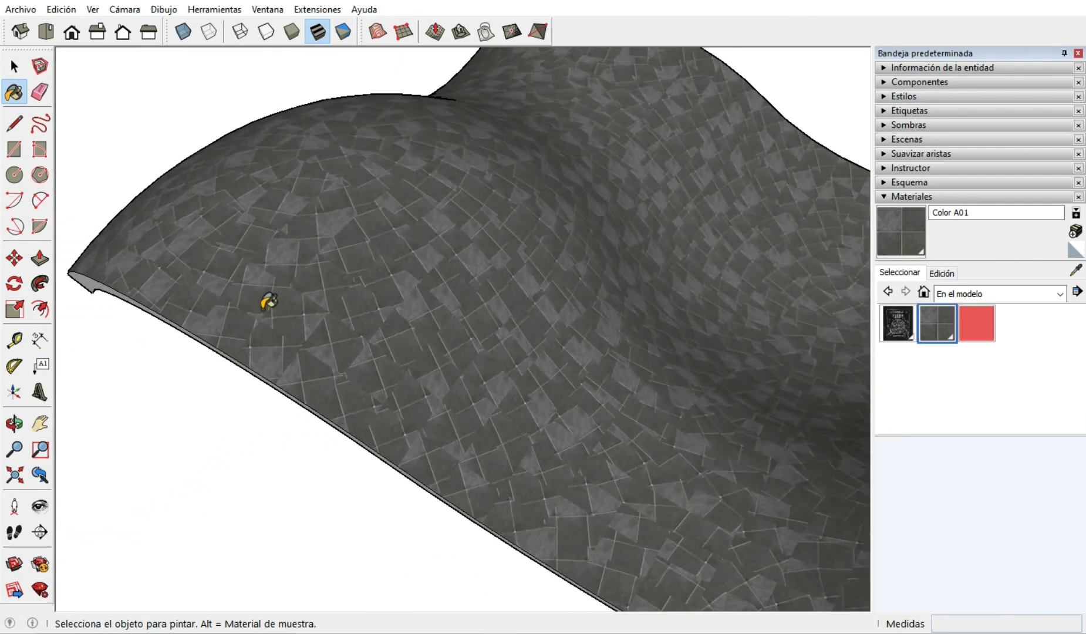
middle_drag(416, 371, 464, 353)
scroll(446, 346, up, 5)
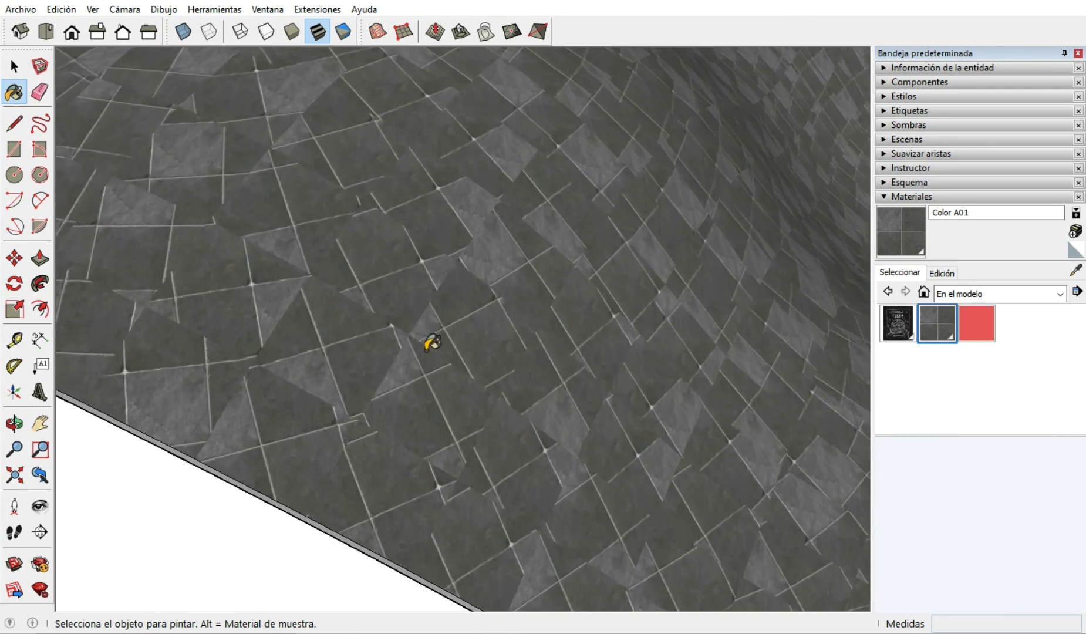
click(19, 73)
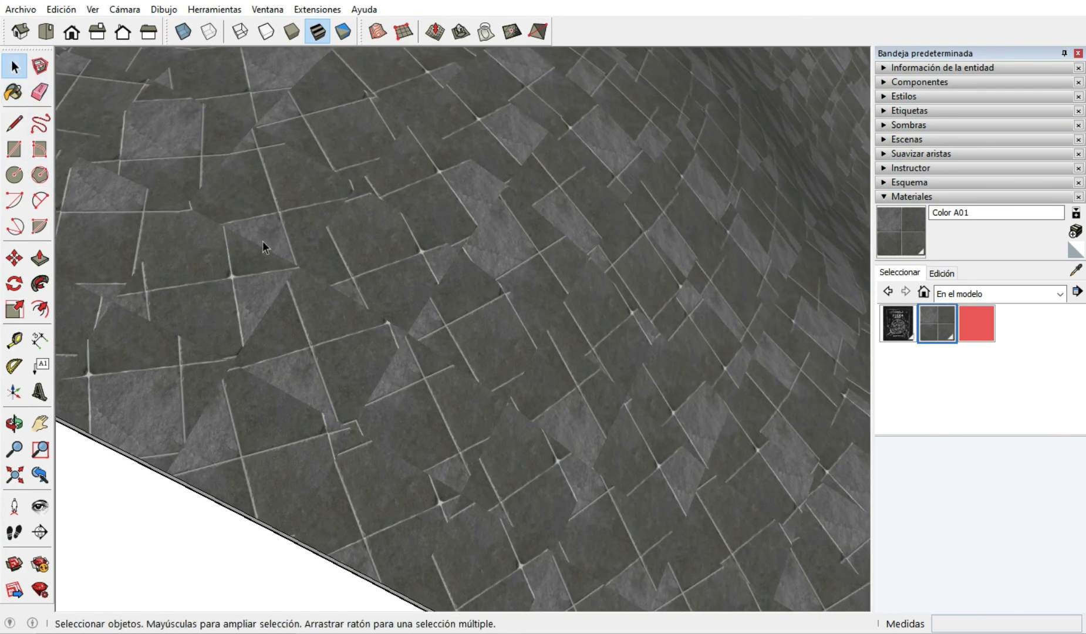
mouse_move(353, 378)
middle_down()
mouse_move(417, 431)
mouse_move(475, 215)
mouse_move(609, 160)
mouse_move(633, 181)
mouse_move(364, 373)
middle_up()
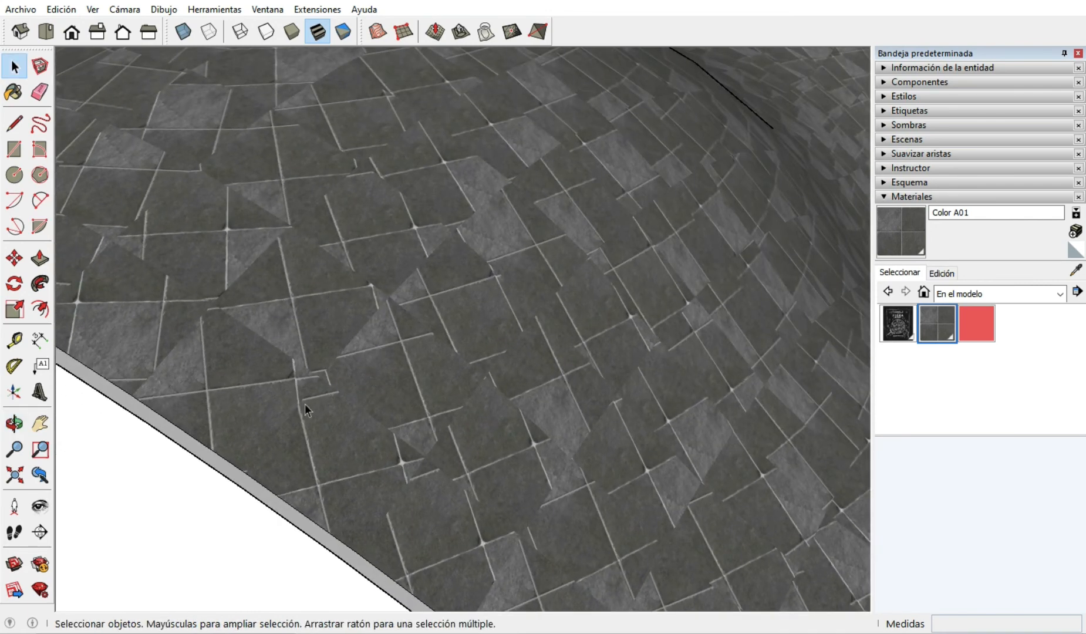
scroll(437, 364, down, 8)
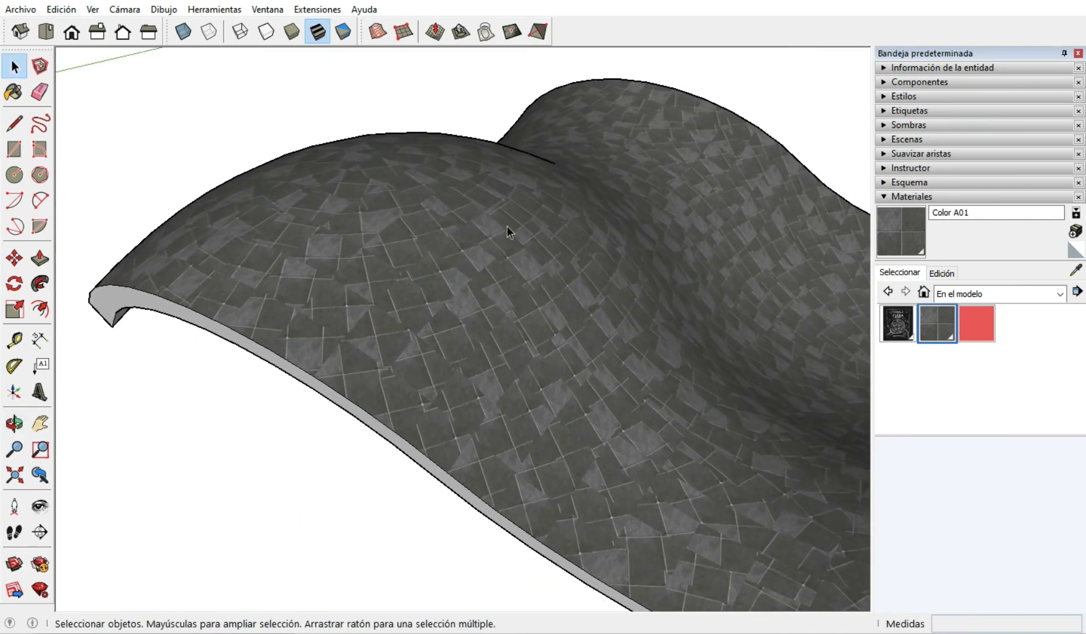
scroll(386, 329, up, 10)
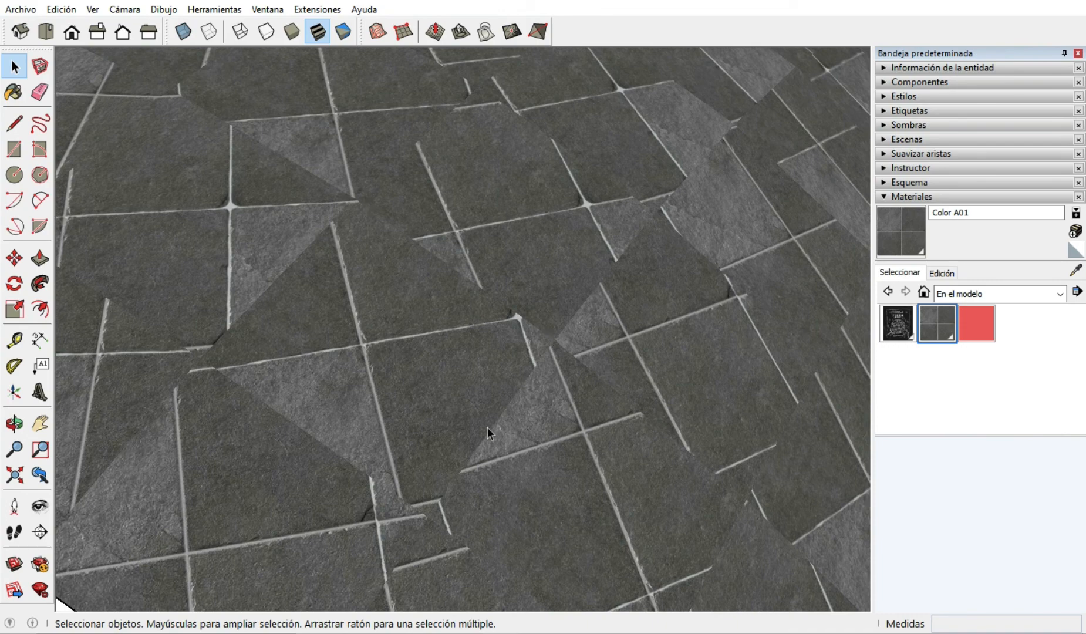
scroll(472, 398, down, 2)
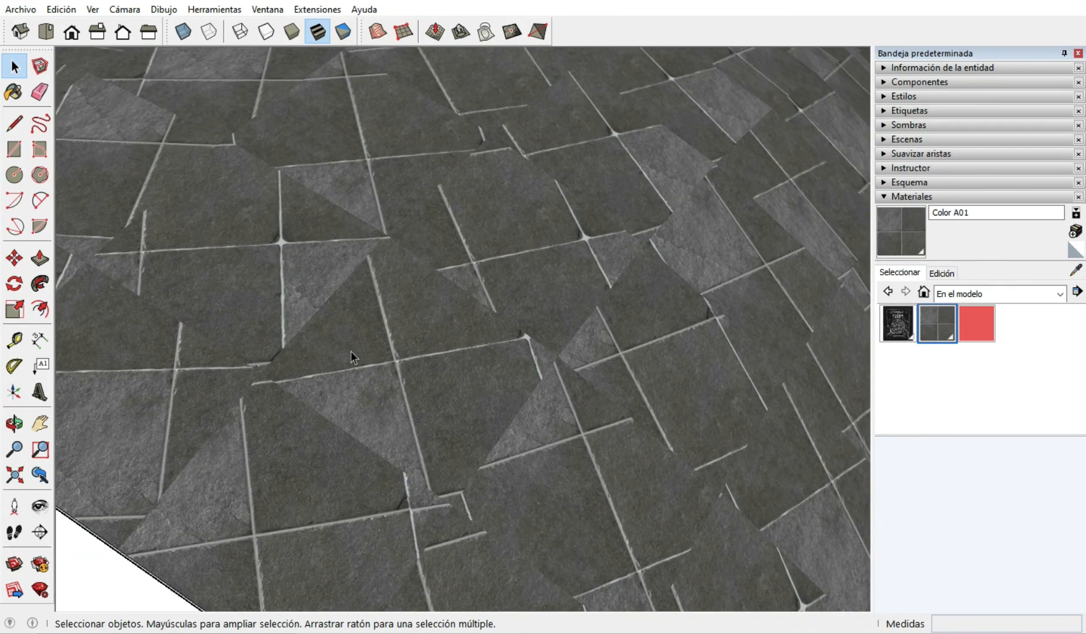
Examine the overall appearance of the stone tile pattern across the whole upper surface of the wavy solid.
scroll(351, 357, down, 10)
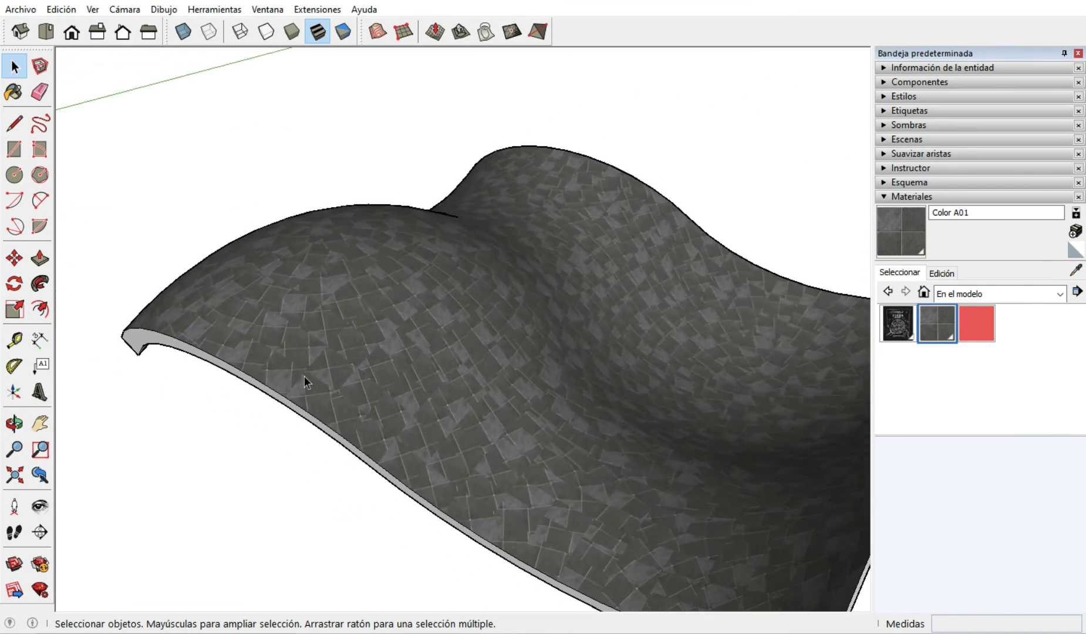
scroll(304, 376, down, 3)
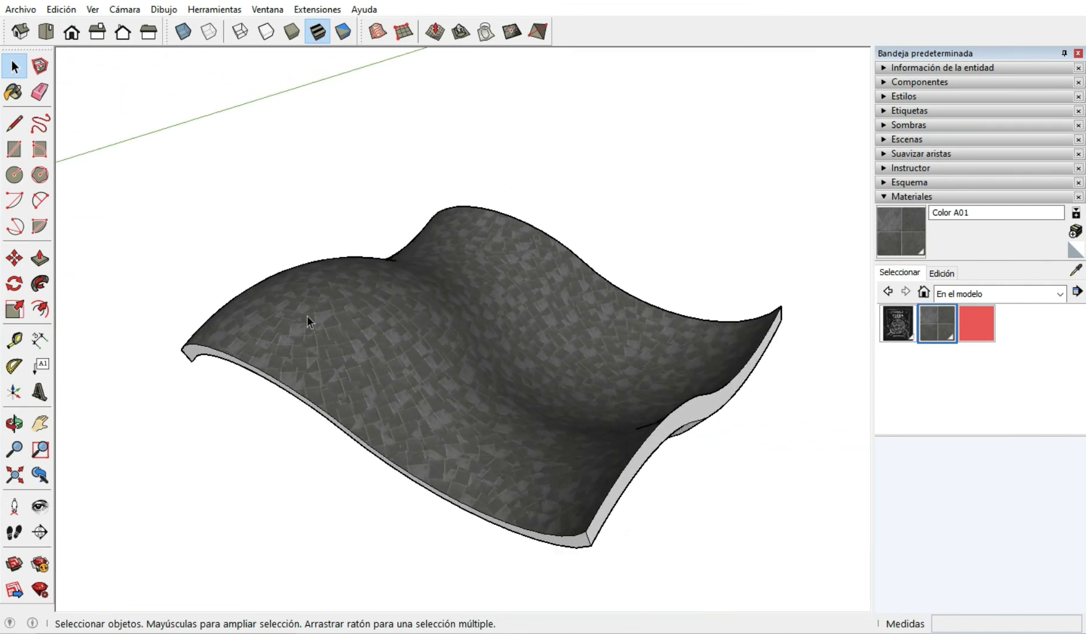
scroll(301, 315, down, 3)
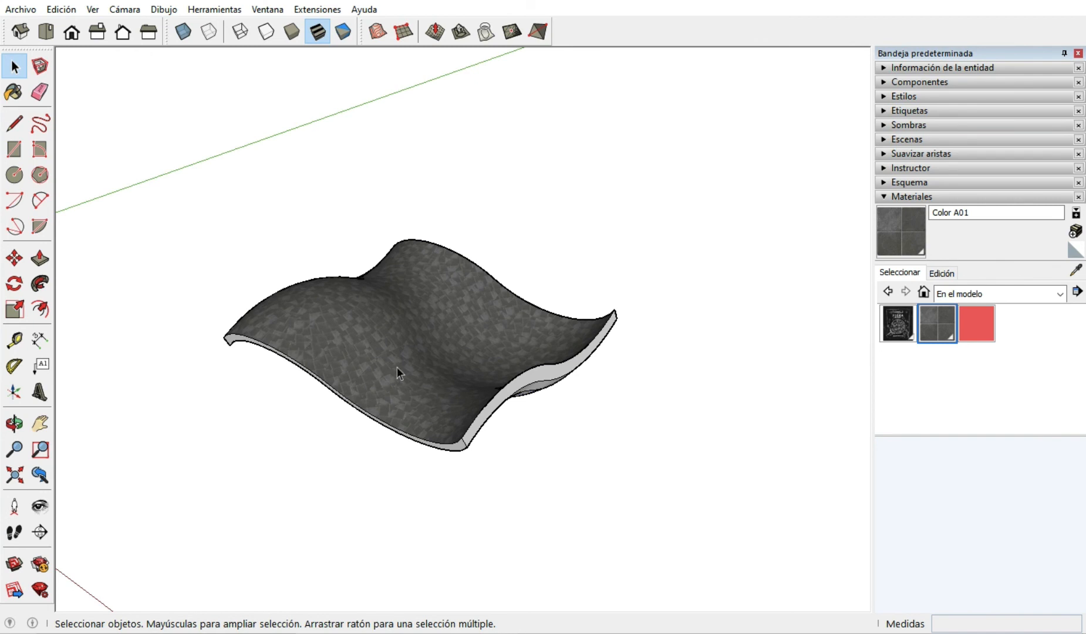
scroll(397, 366, up, 2)
scroll(338, 376, up, 2)
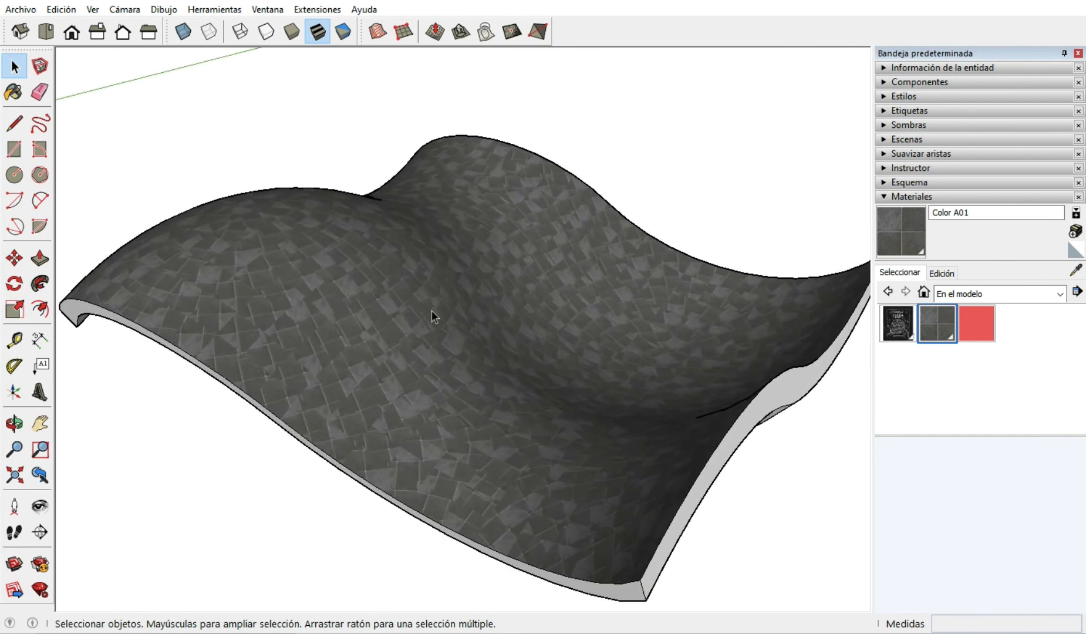
scroll(269, 285, down, 5)
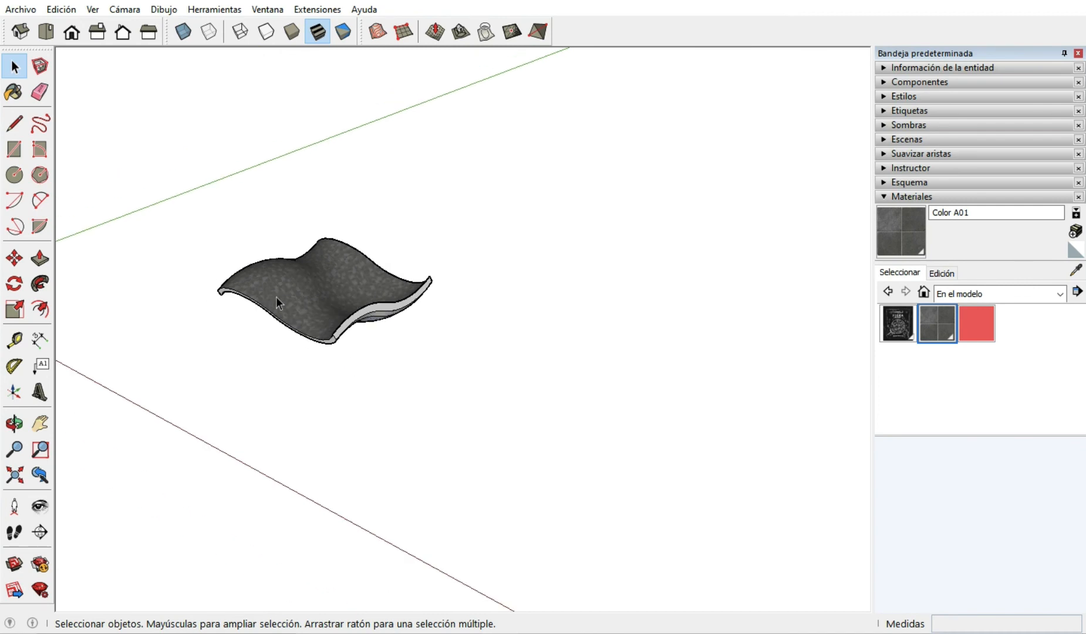
Draw a flat horizontal rectangle of about 17 by 14.5 m on the ground beside the wavy solid.
middle_drag(276, 295, 468, 380)
scroll(329, 288, down, 2)
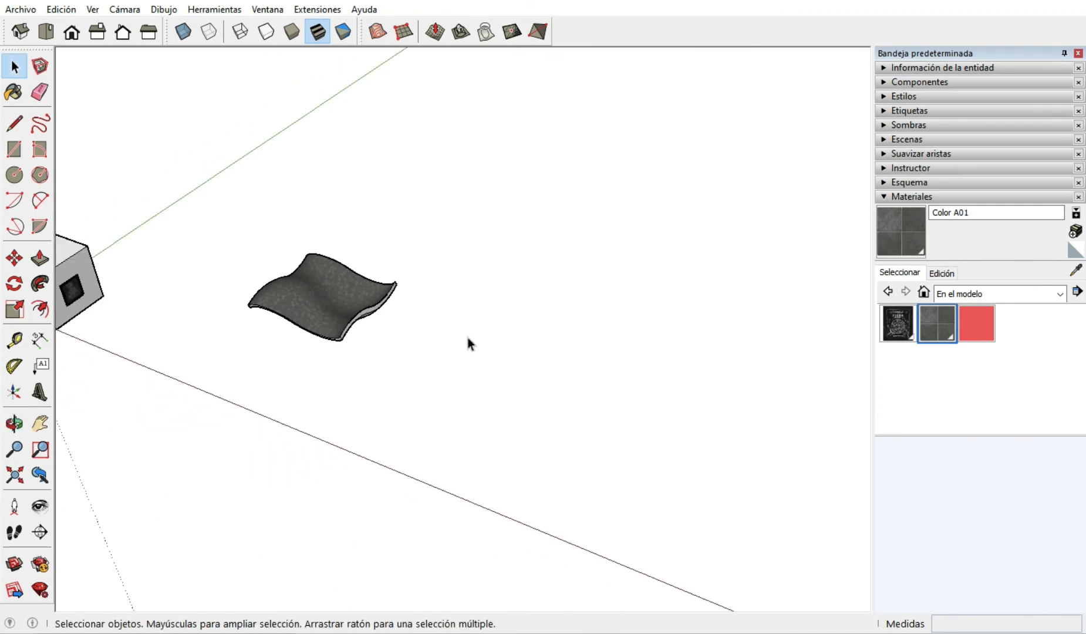
scroll(468, 339, up, 2)
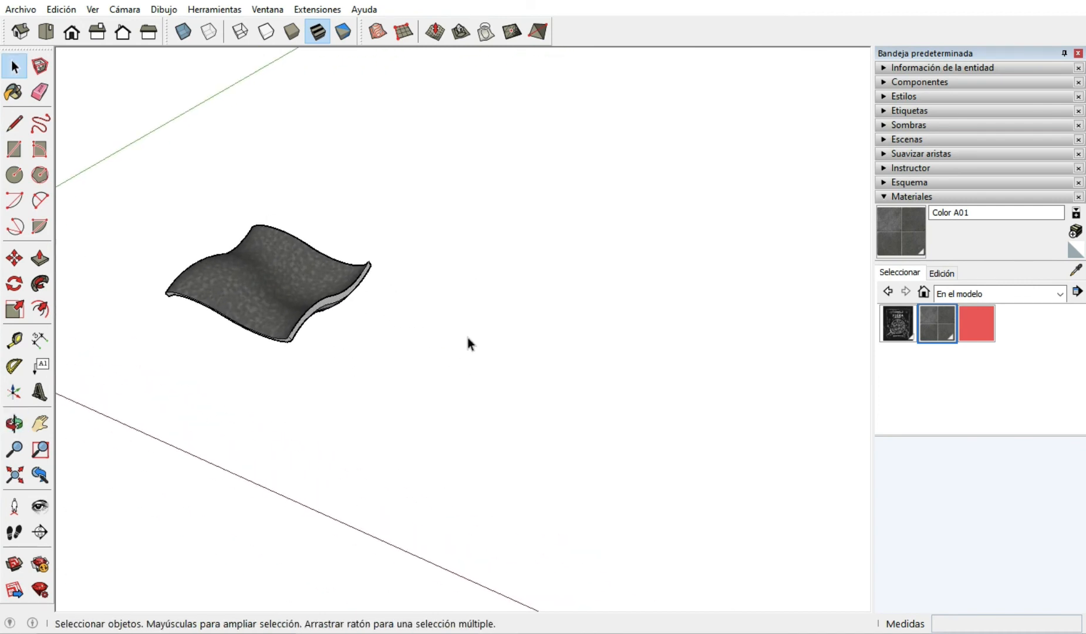
click(14, 149)
scroll(370, 297, down, 2)
scroll(378, 321, up, 3)
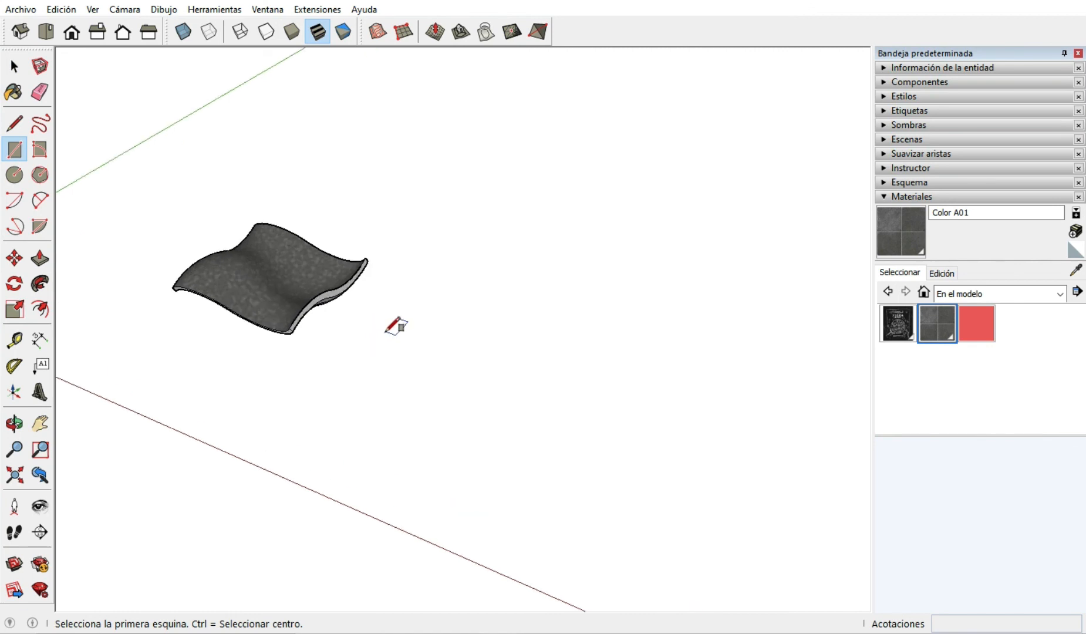
click(336, 377)
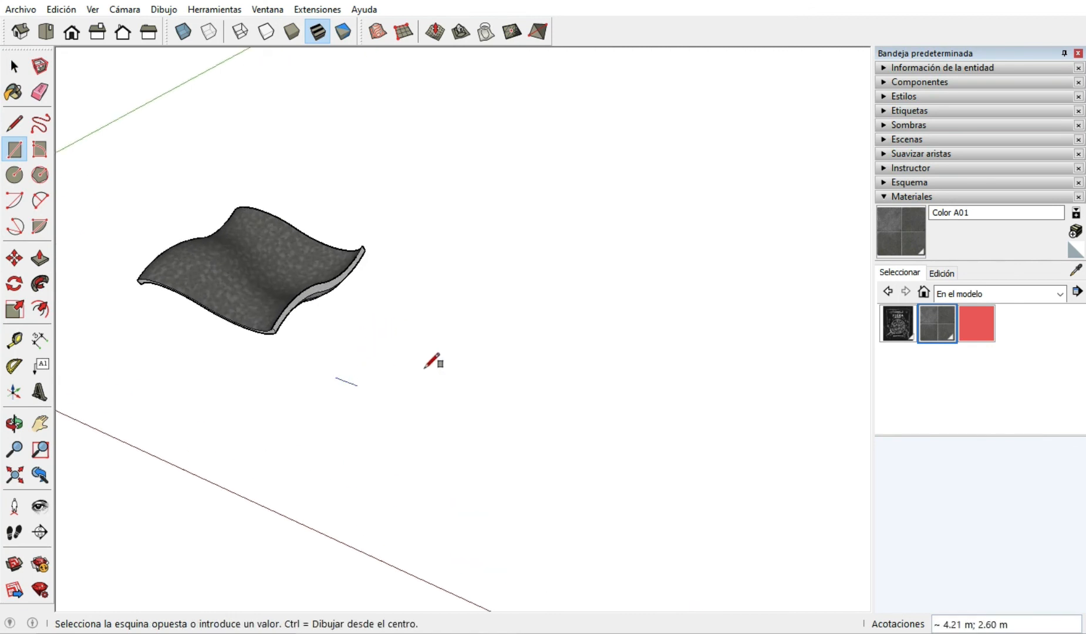
click(561, 338)
mouse_move(424, 381)
middle_down()
mouse_move(504, 482)
mouse_move(432, 359)
mouse_move(464, 352)
middle_up()
scroll(386, 393, up, 2)
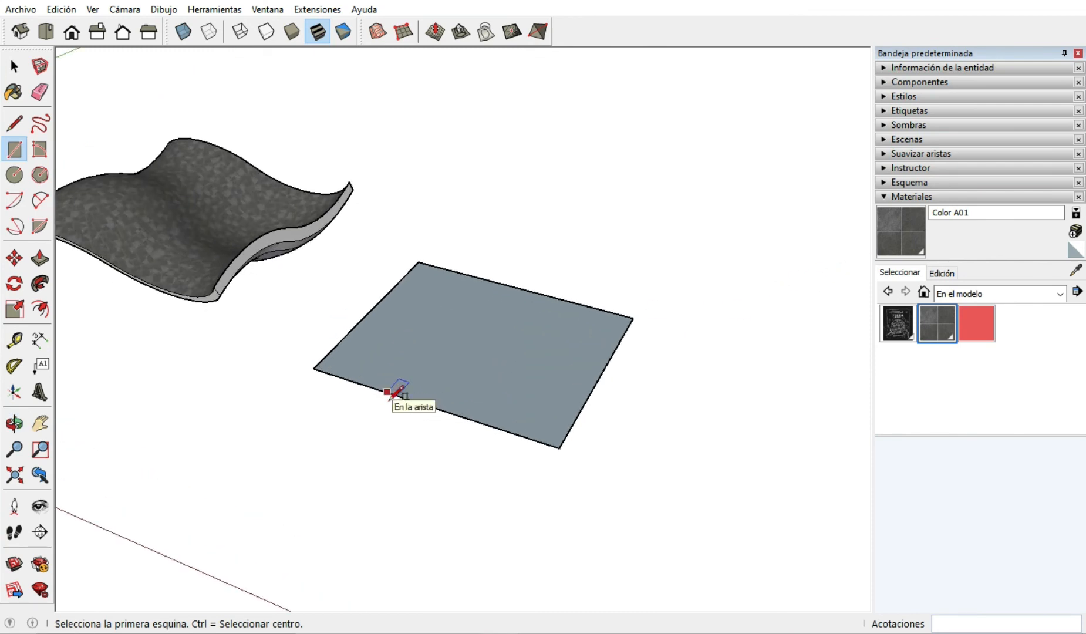
Paint the flat rectangle with the dark stone tile material from the model.
click(937, 323)
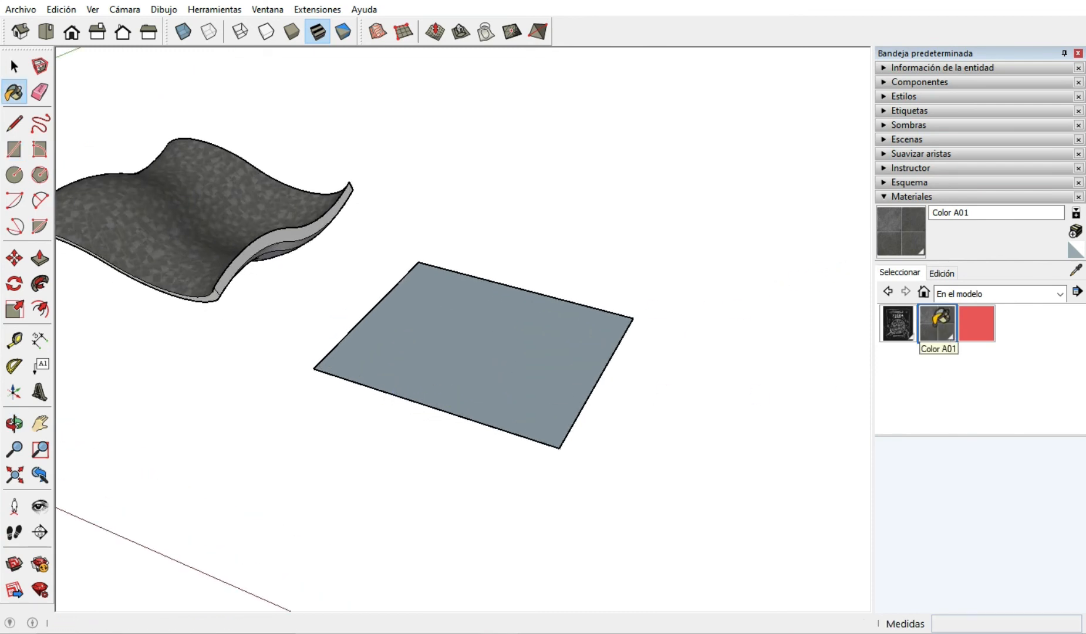
click(436, 357)
scroll(352, 340, up, 2)
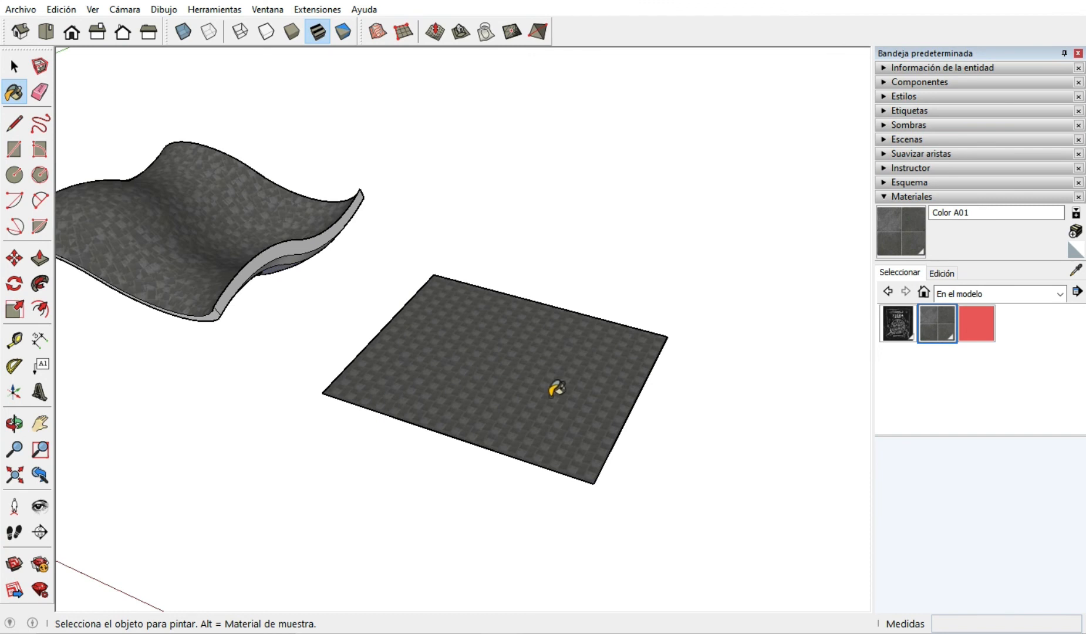
scroll(613, 409, down, 2)
scroll(554, 382, up, 2)
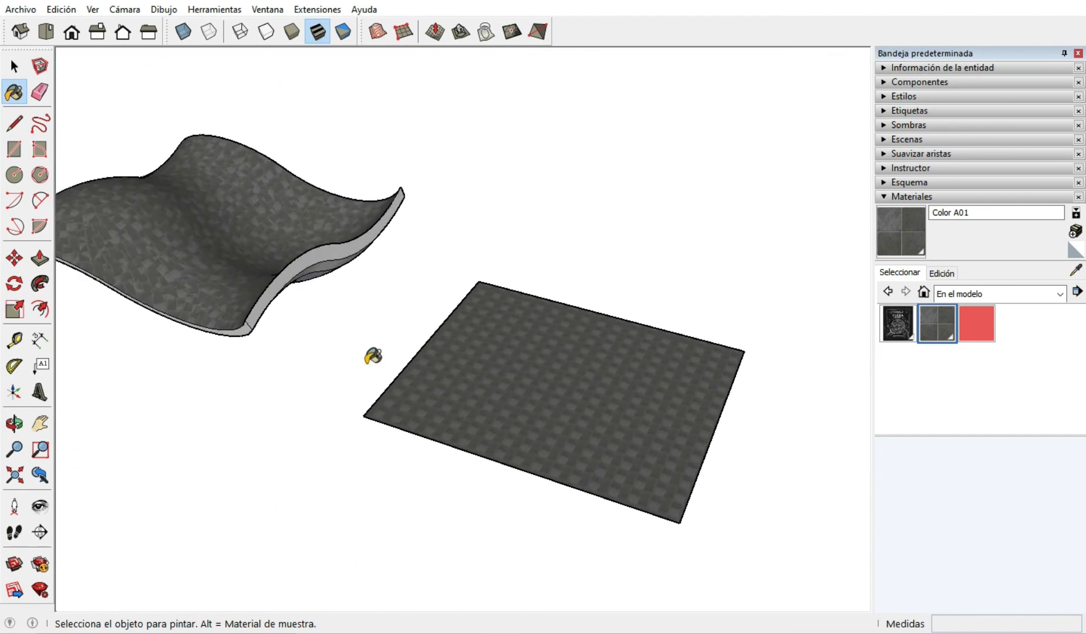
key(space)
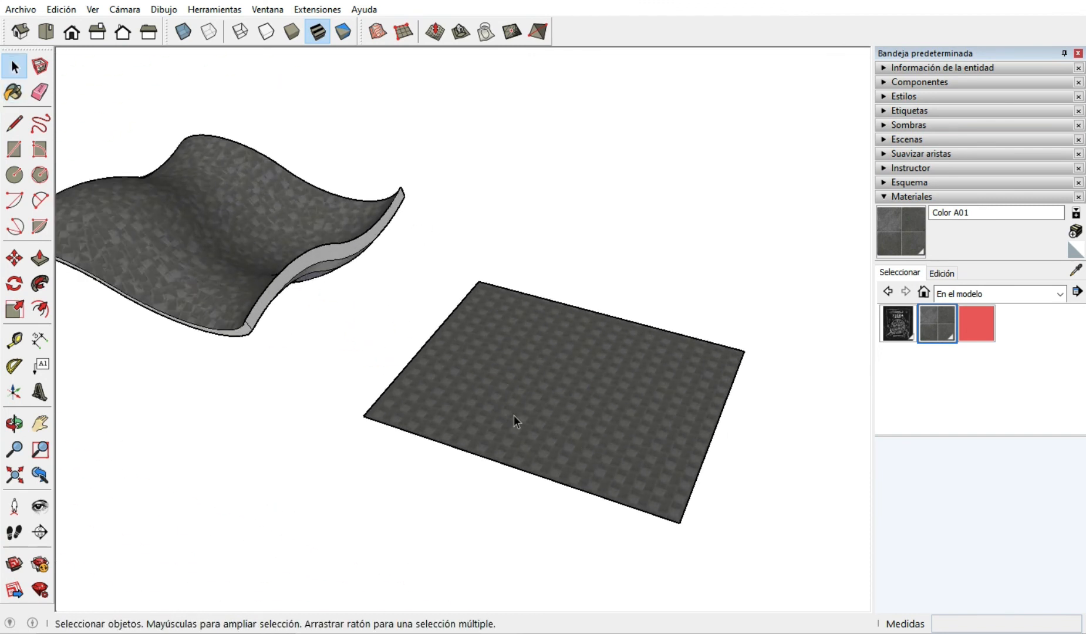
Set the flat rectangle's texture to projected and check that texture option.
click(521, 419)
middle_drag(522, 418, 620, 424)
right_click(481, 409)
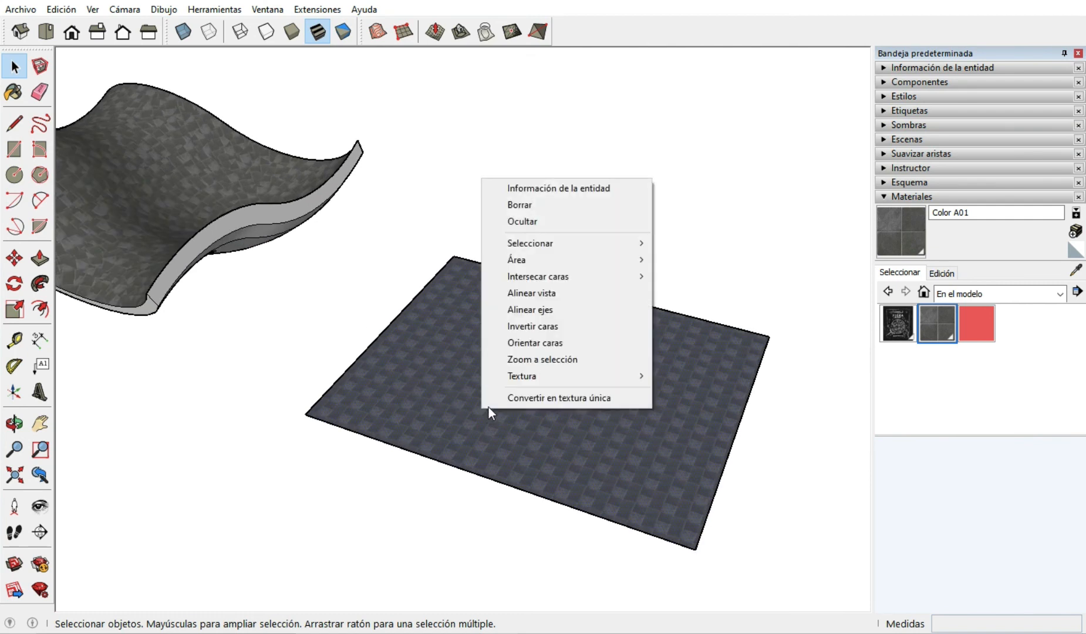
mouse_move(631, 380)
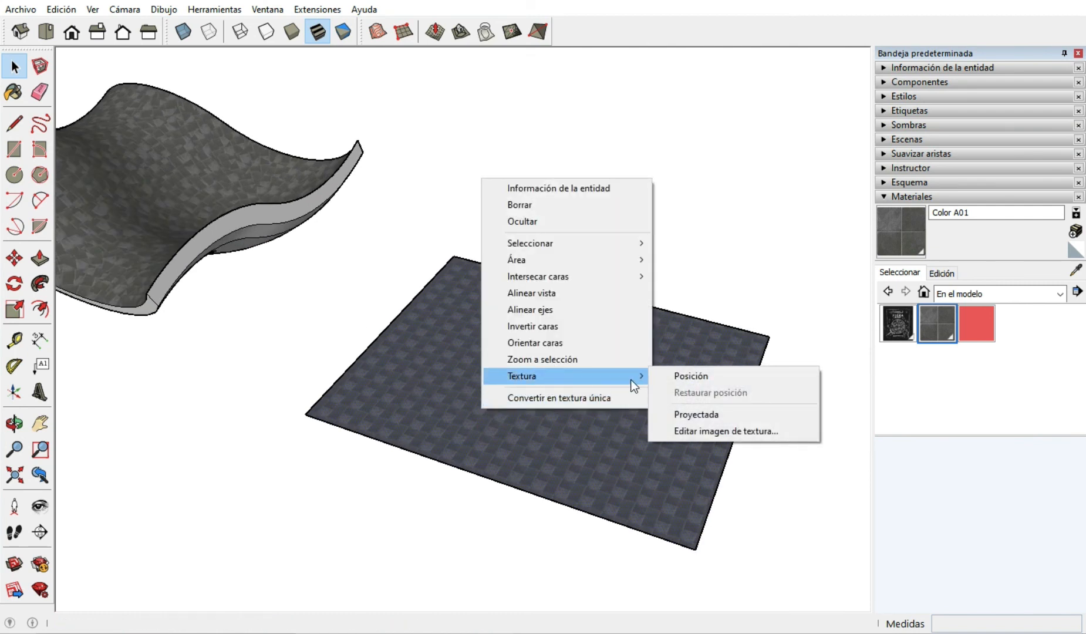
click(690, 415)
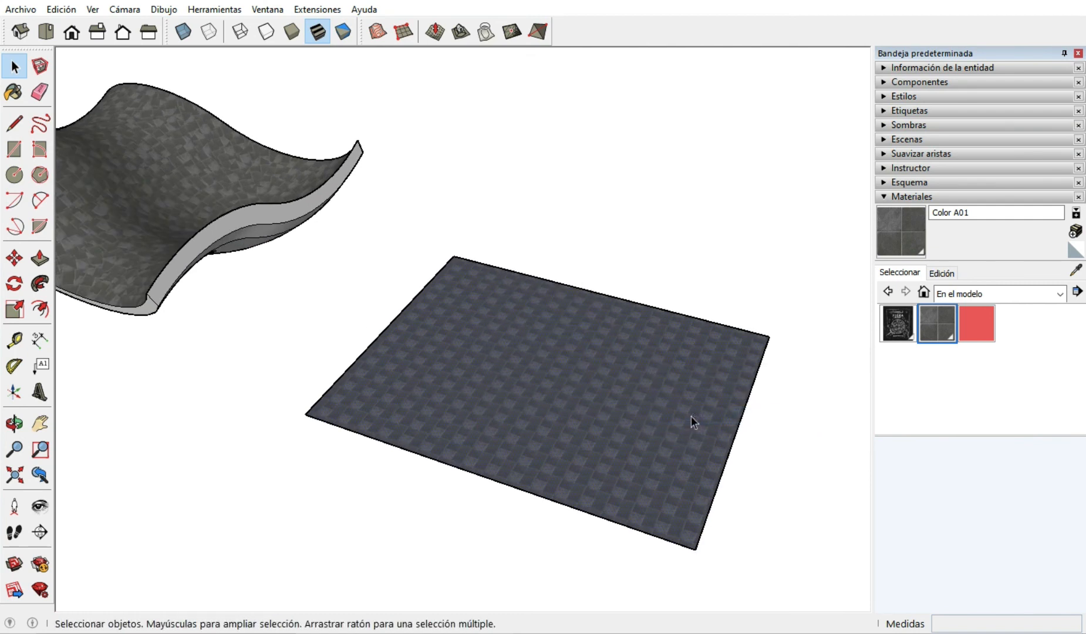
right_click(550, 395)
mouse_move(642, 594)
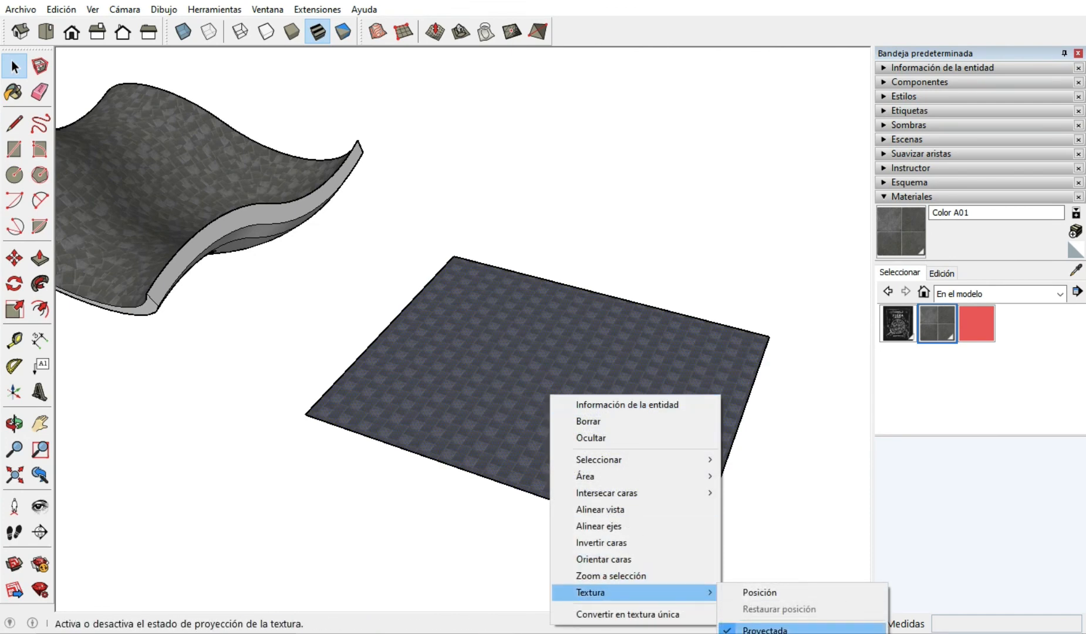
click(640, 348)
Sample the projected stone material from the flat rectangle and paint the wavy solid's upper surface with it.
scroll(751, 388, down, 3)
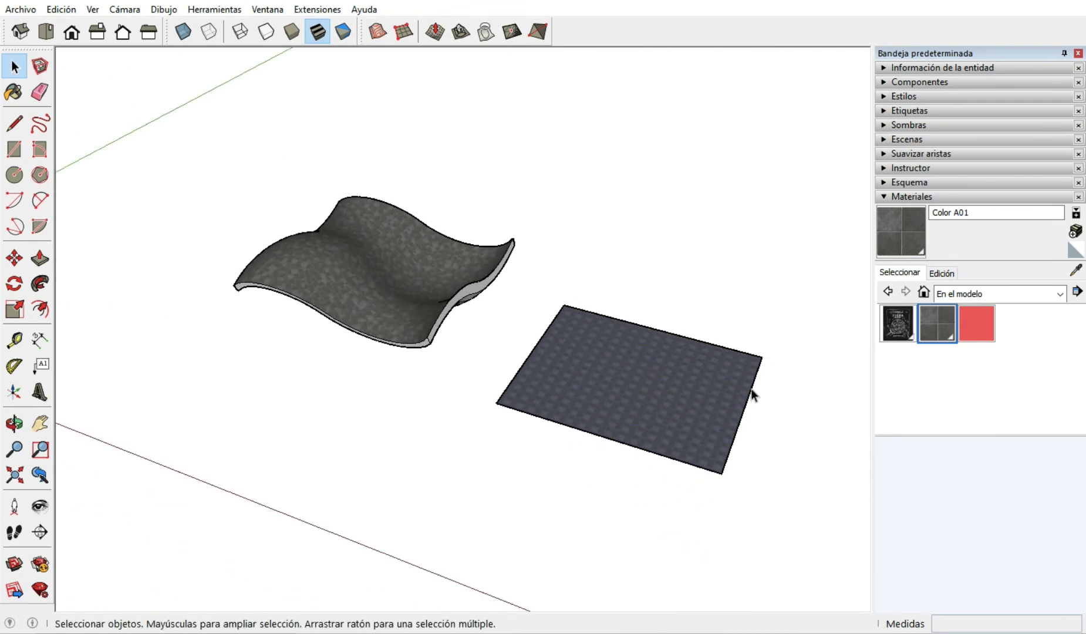
scroll(572, 331, up, 2)
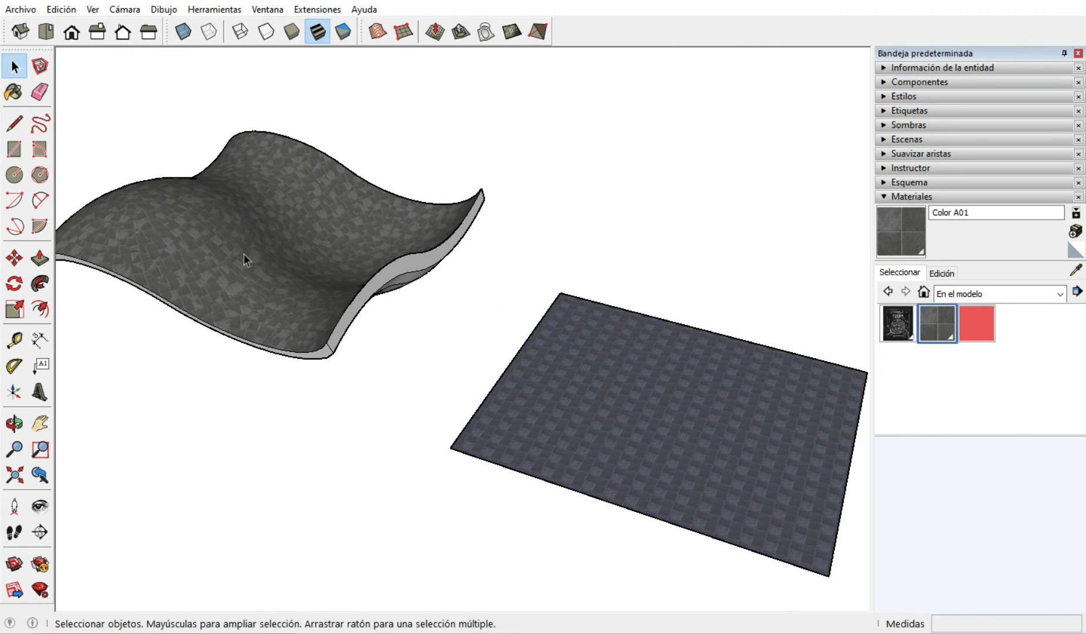
click(1075, 271)
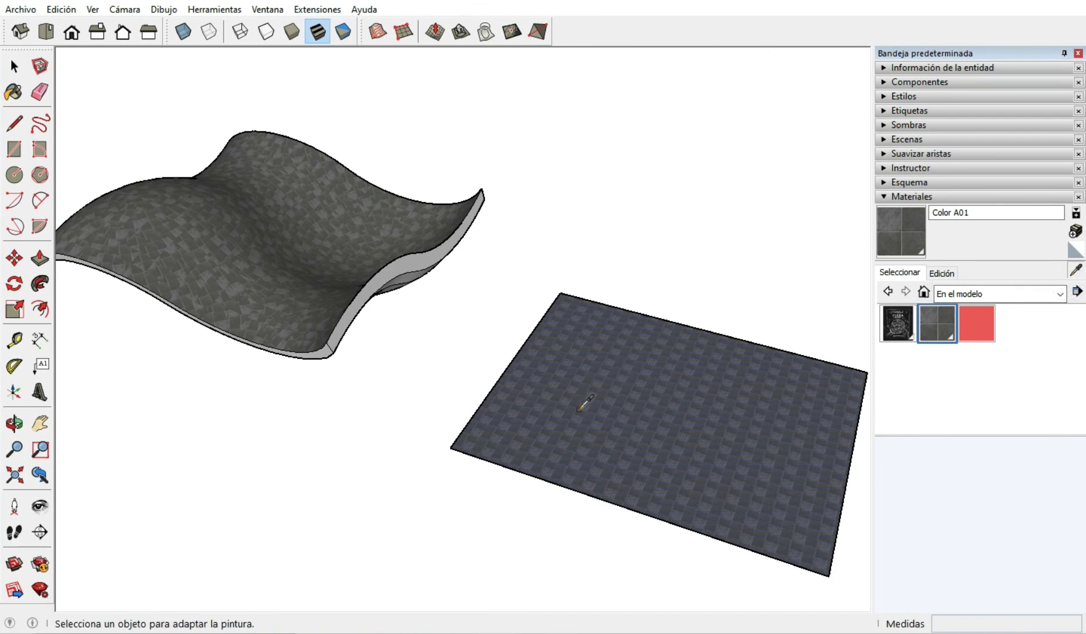
click(584, 403)
scroll(741, 418, down, 2)
scroll(446, 289, up, 3)
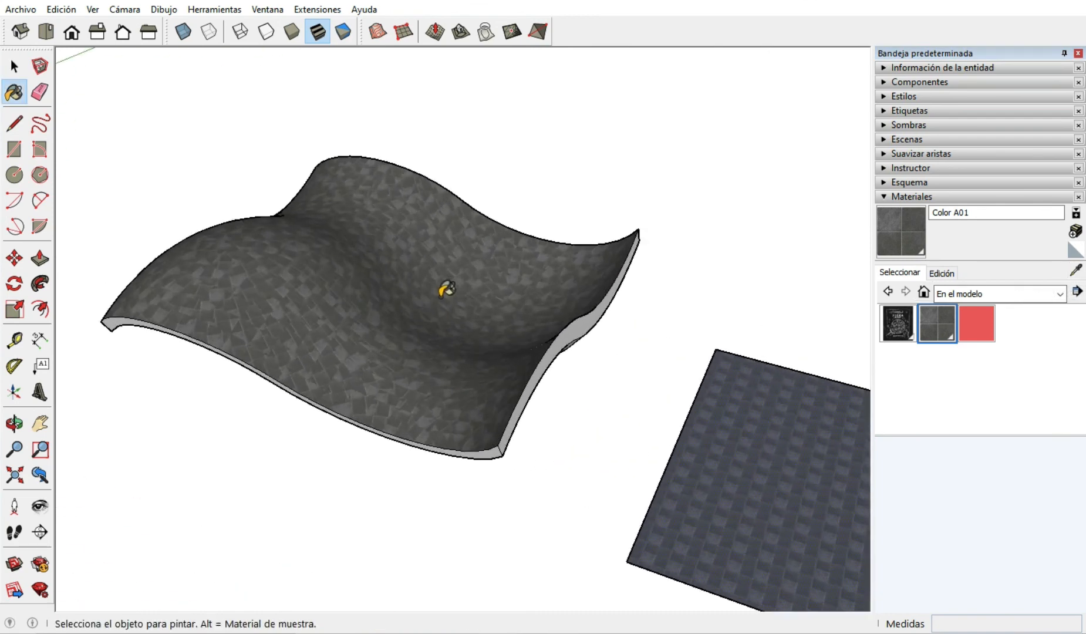
scroll(446, 288, up, 1)
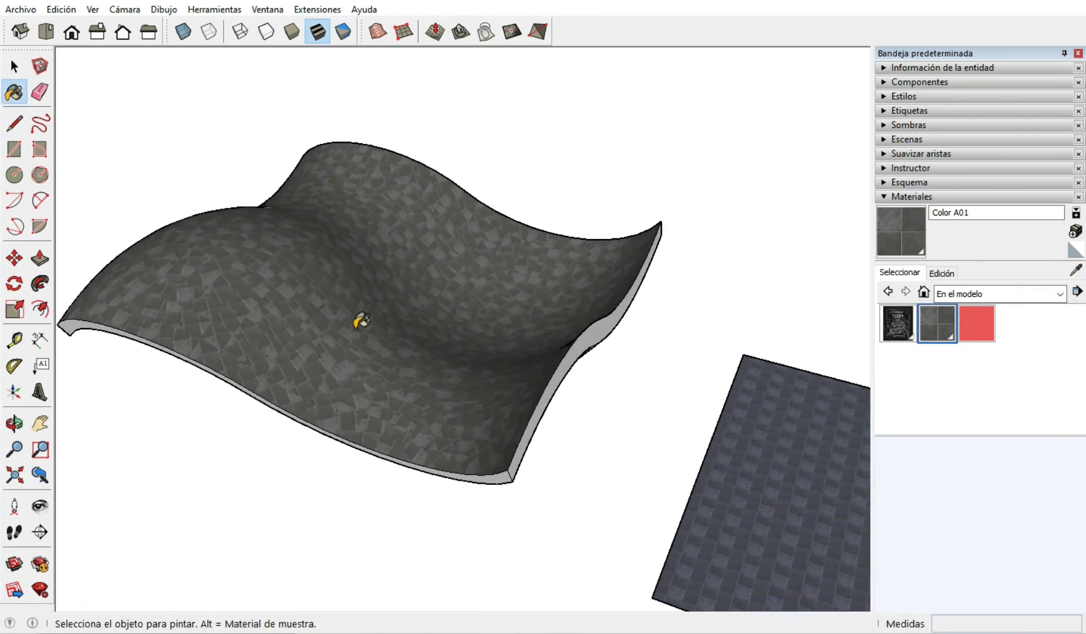
click(361, 320)
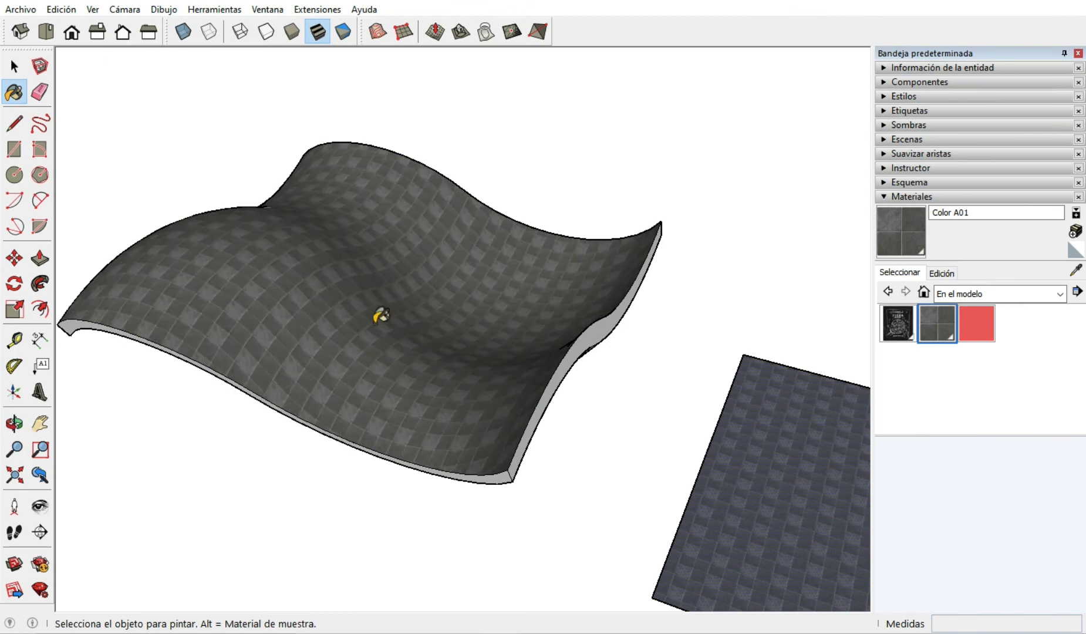
key(space)
Examine from several angles how the projected stone tiles run across the curved upper surface.
scroll(374, 323, down, 1)
scroll(296, 293, up, 2)
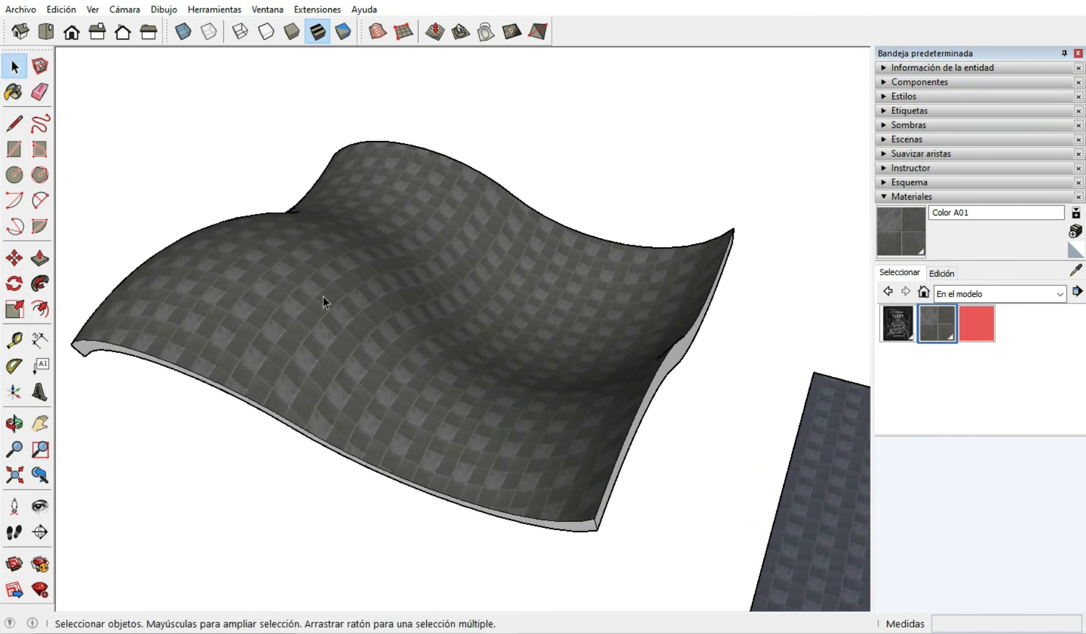
mouse_move(323, 301)
middle_down()
mouse_move(392, 363)
mouse_move(347, 498)
mouse_move(328, 460)
mouse_move(78, 434)
mouse_move(221, 442)
mouse_move(438, 321)
mouse_move(444, 263)
mouse_move(428, 275)
middle_up()
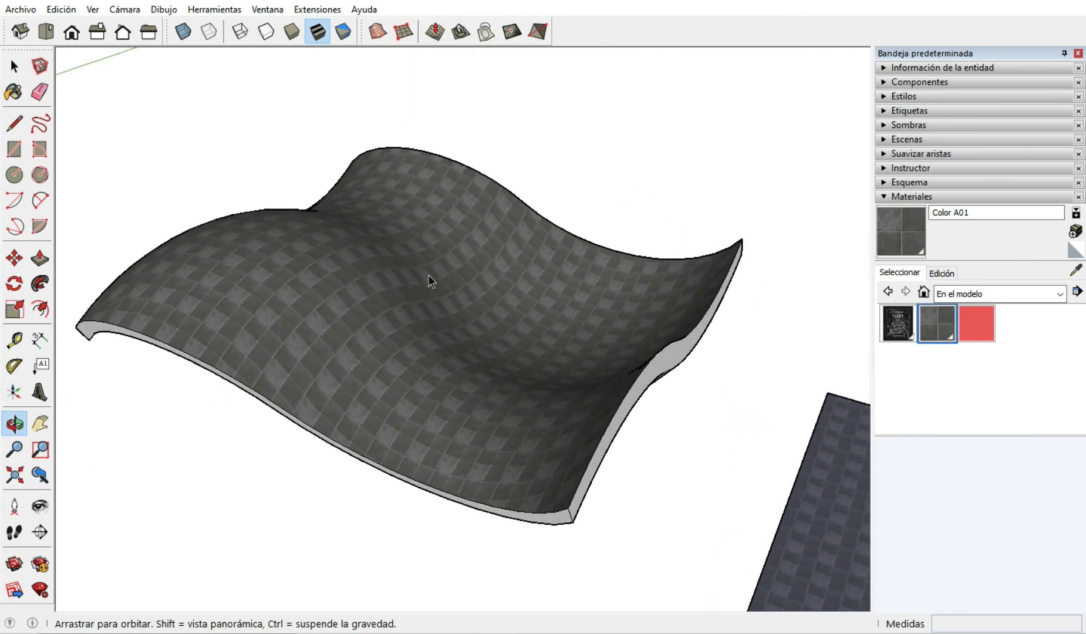
scroll(457, 331, up, 3)
mouse_move(514, 448)
middle_down()
mouse_move(414, 274)
mouse_move(603, 259)
mouse_move(594, 450)
mouse_move(431, 536)
mouse_move(502, 279)
middle_up()
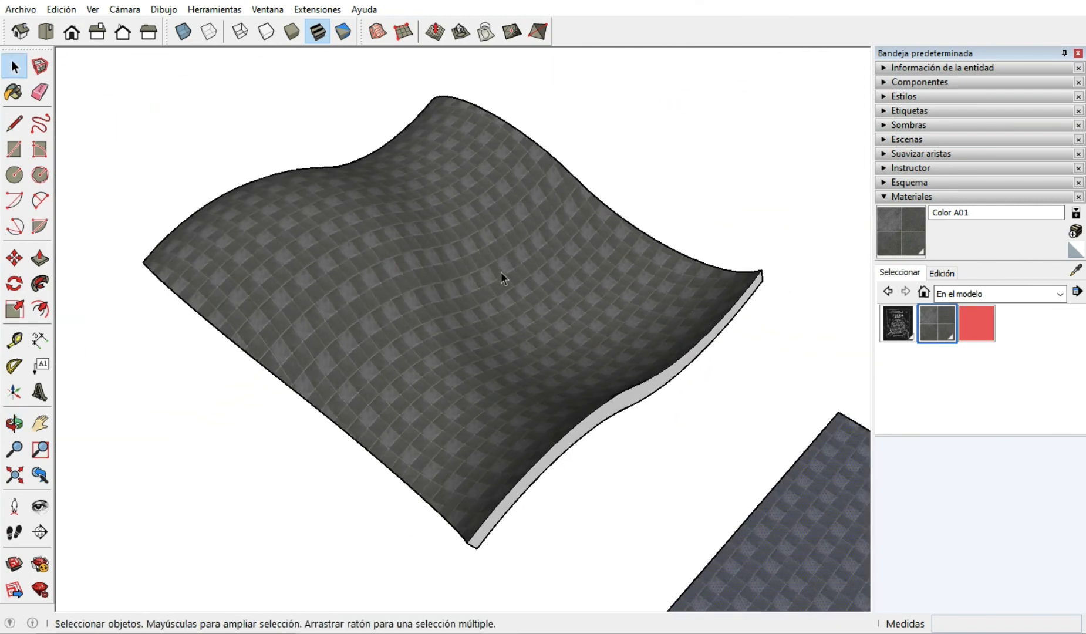
scroll(261, 272, down, 5)
scroll(432, 284, up, 2)
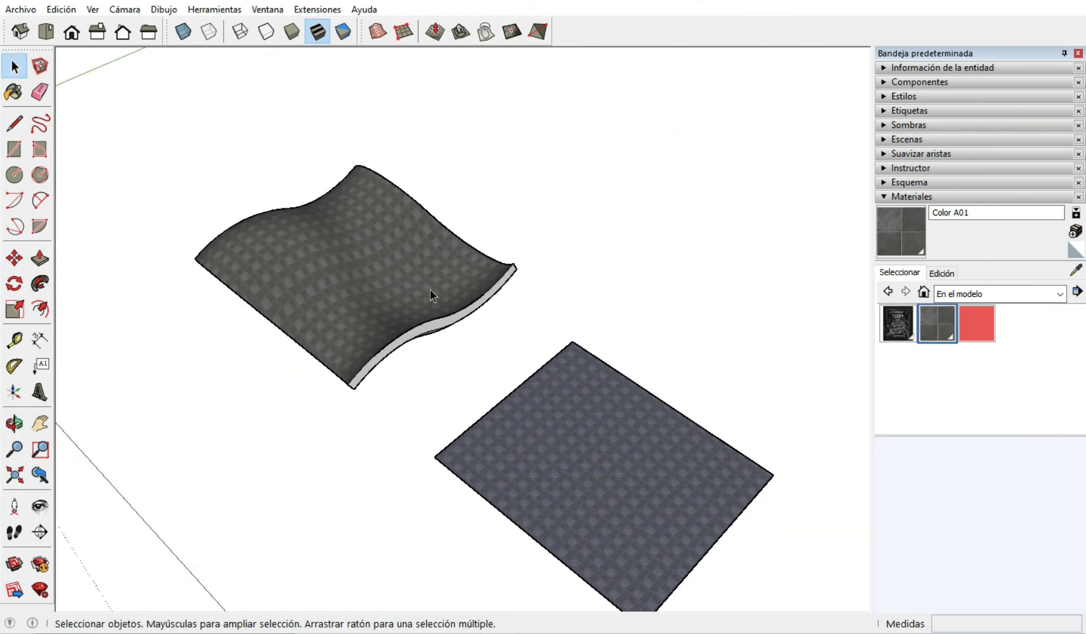
middle_drag(426, 288, 383, 238)
scroll(383, 238, down, 1)
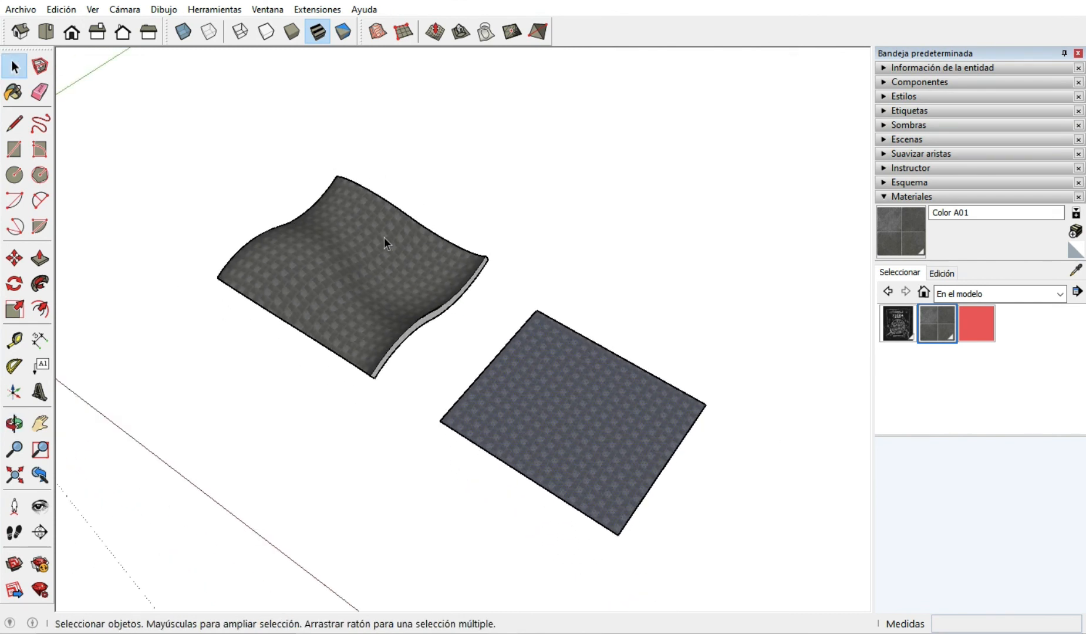
Compare the tile pattern on the wavy surface with the flat rectangle and review the whole model with the cube.
scroll(707, 337, down, 3)
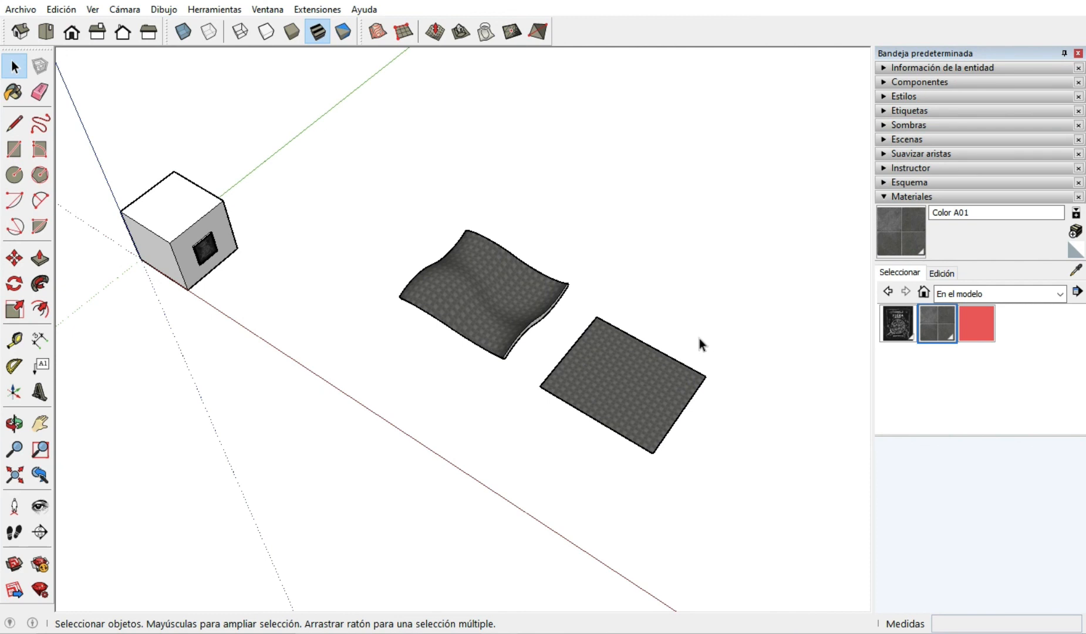
scroll(661, 371, up, 2)
middle_drag(619, 329, 624, 322)
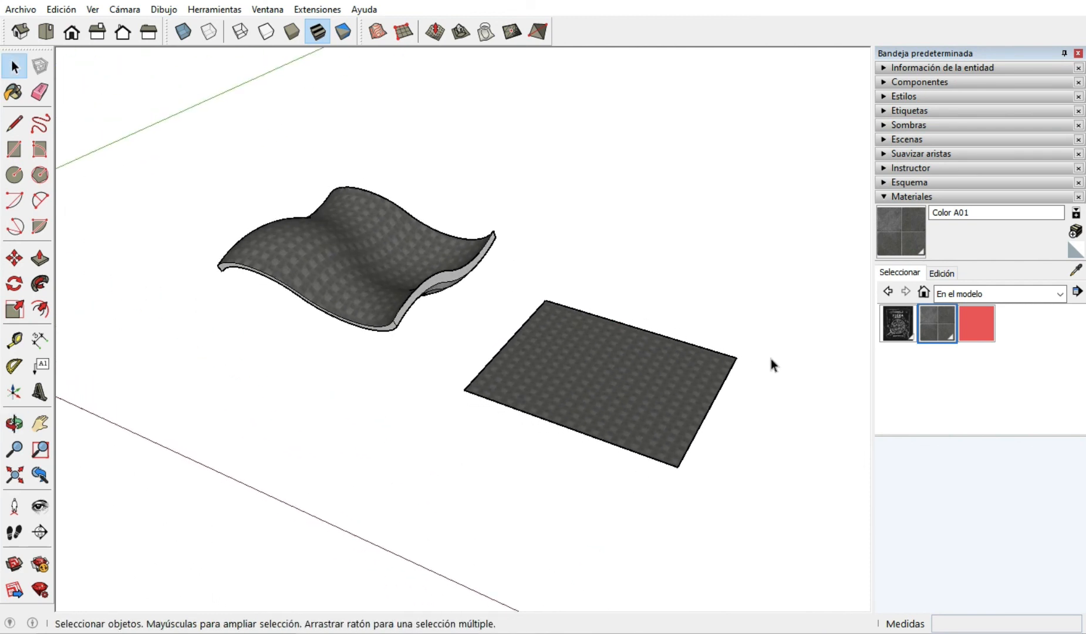
scroll(770, 359, down, 2)
scroll(770, 358, down, 3)
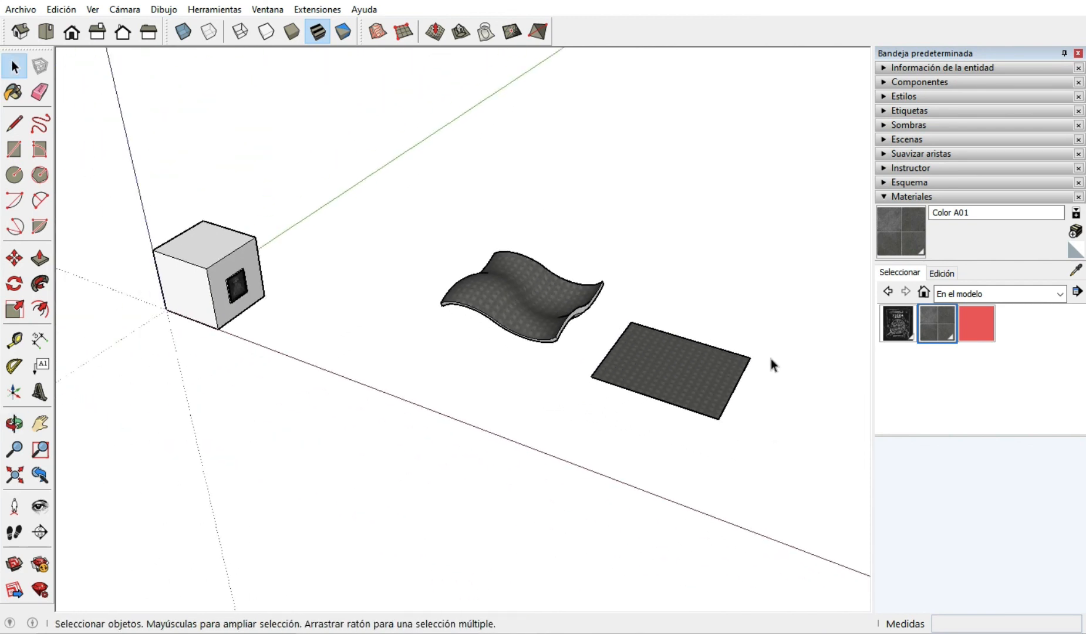
scroll(537, 302, up, 2)
scroll(466, 334, down, 2)
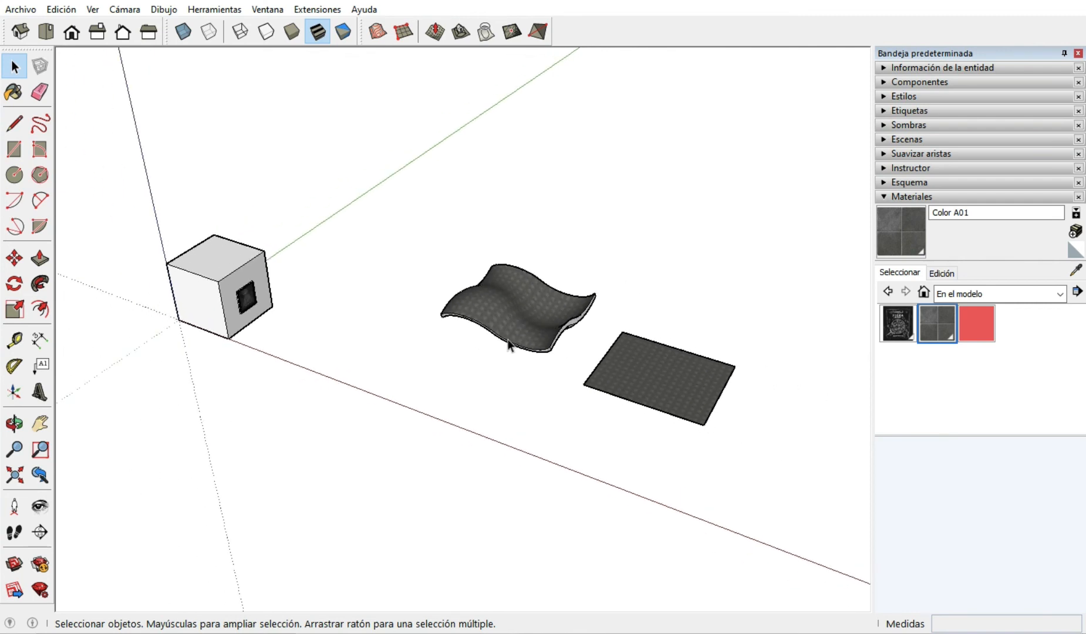
scroll(684, 365, up, 2)
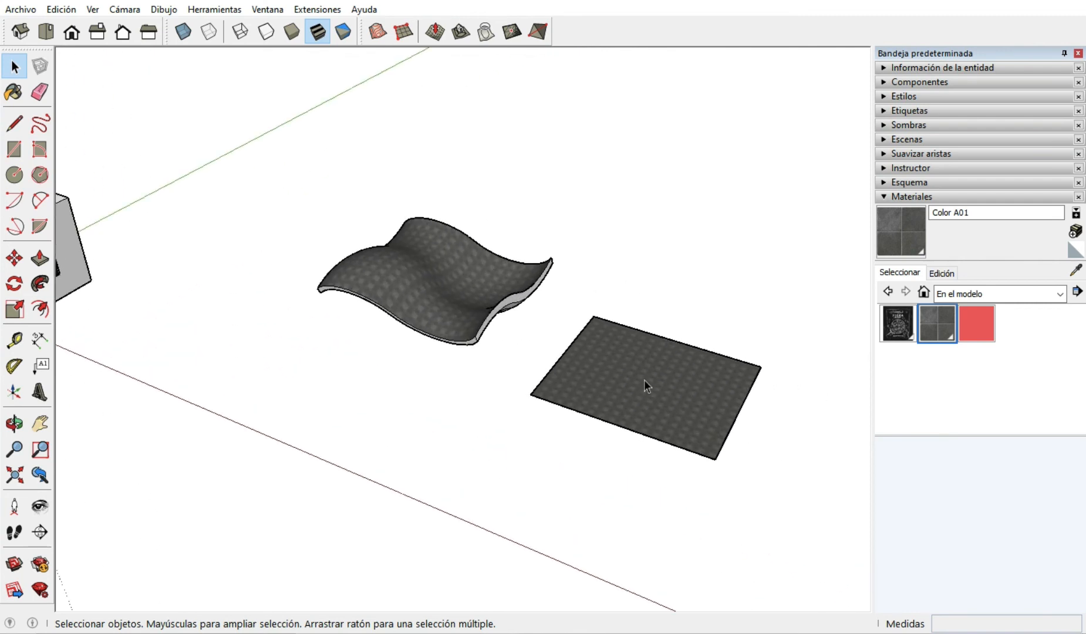
mouse_move(647, 383)
middle_down()
mouse_move(625, 351)
mouse_move(647, 363)
middle_up()
scroll(646, 362, down, 2)
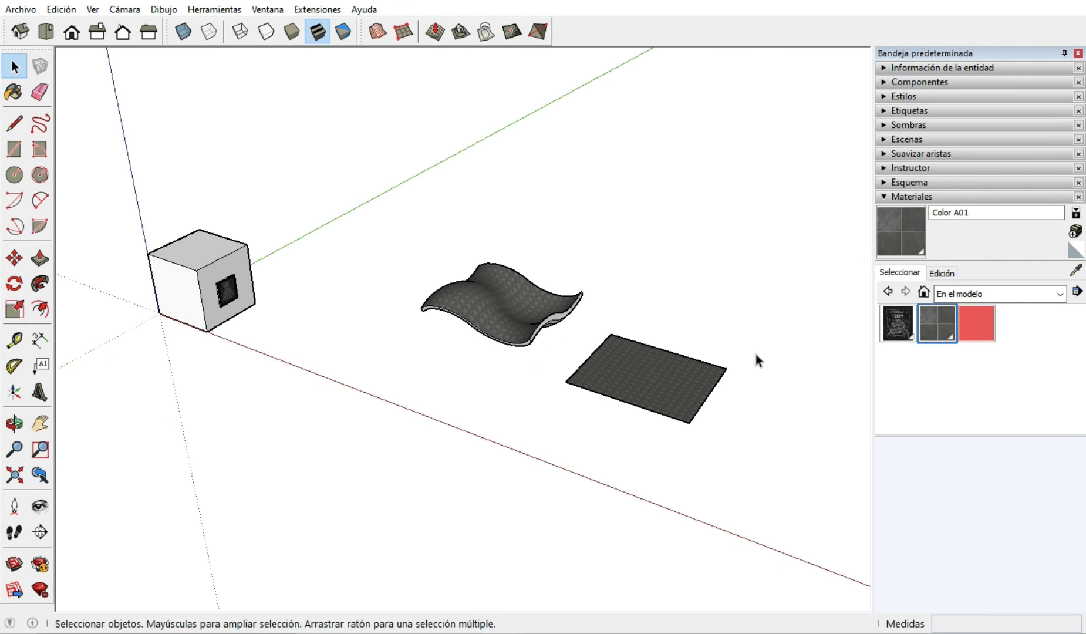
Inspect the stone tiles on the wavy surface and the flat rectangle up close, including from a steeper overhead angle.
scroll(745, 387, up, 3)
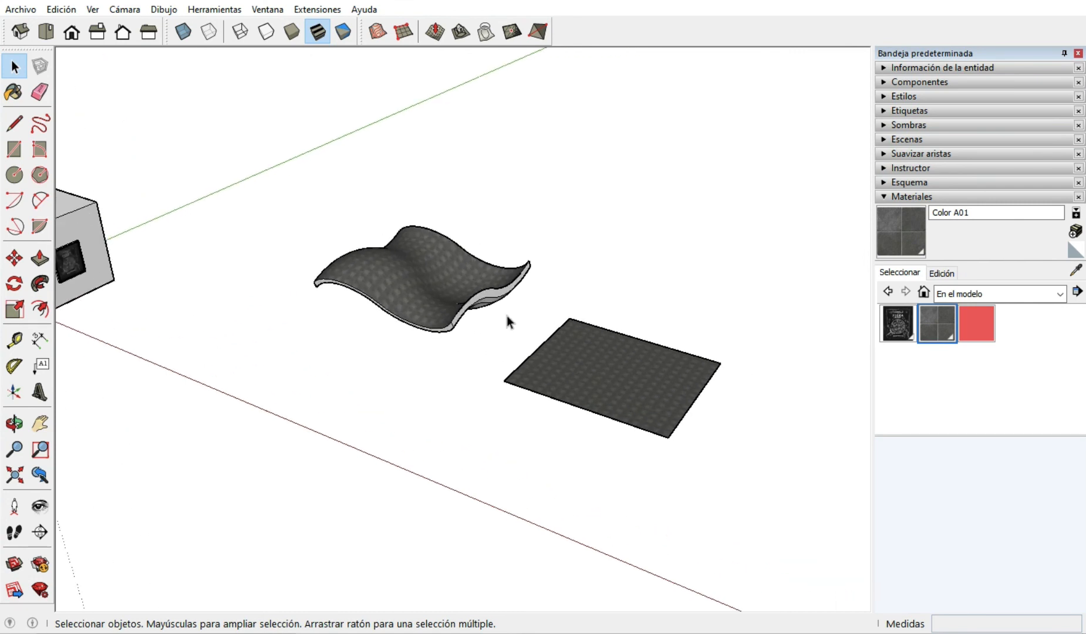
scroll(457, 287, up, 2)
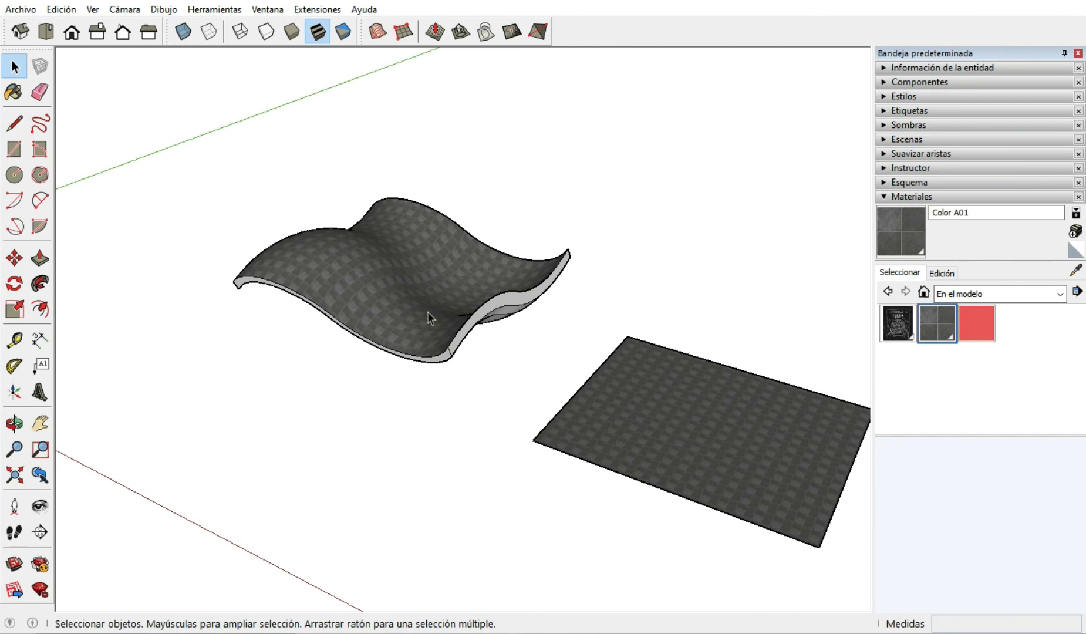
middle_drag(427, 311, 426, 300)
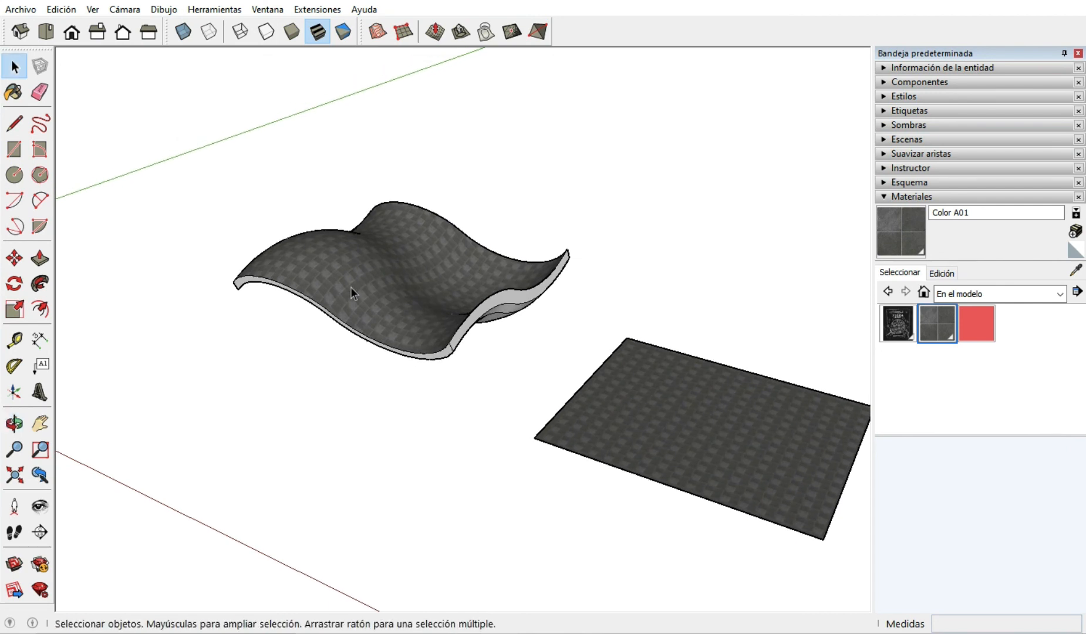
scroll(350, 287, down, 1)
scroll(583, 368, up, 1)
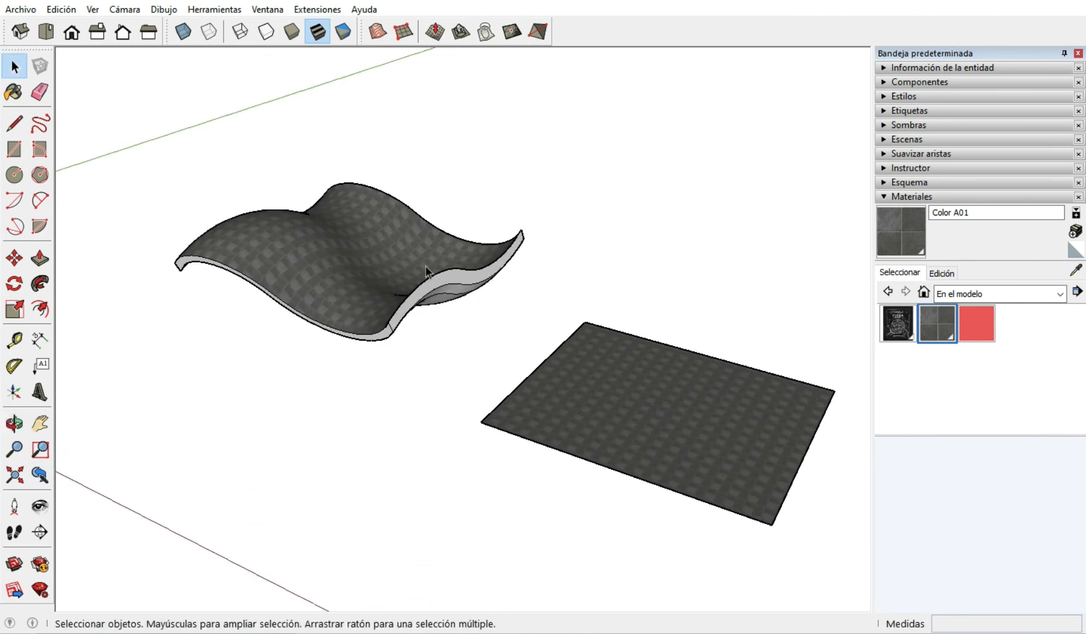
middle_drag(429, 272, 420, 372)
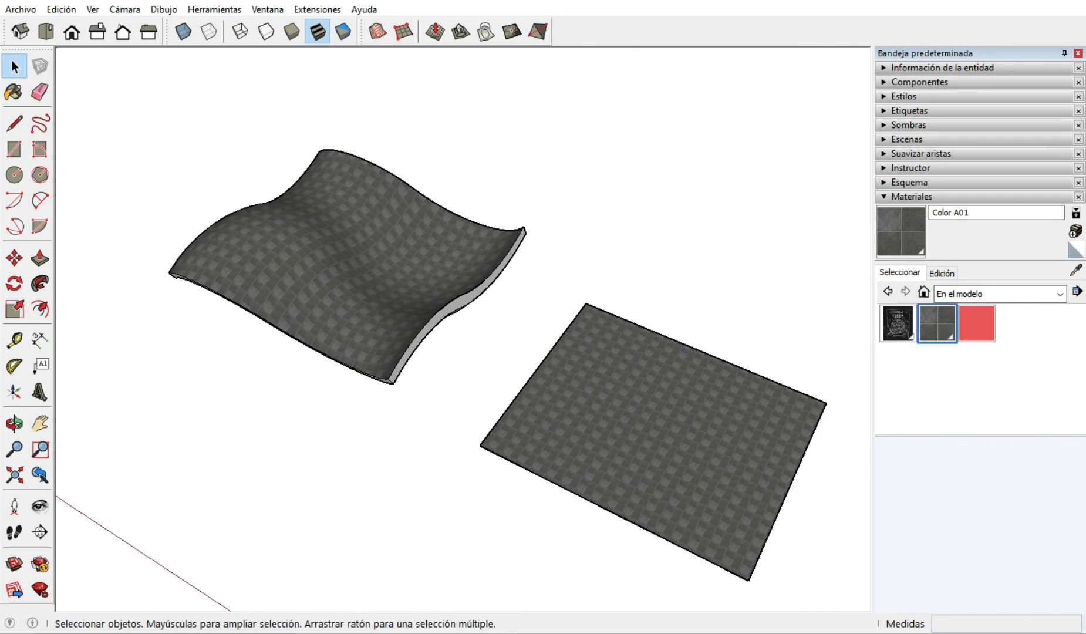
mouse_move(789, 13)
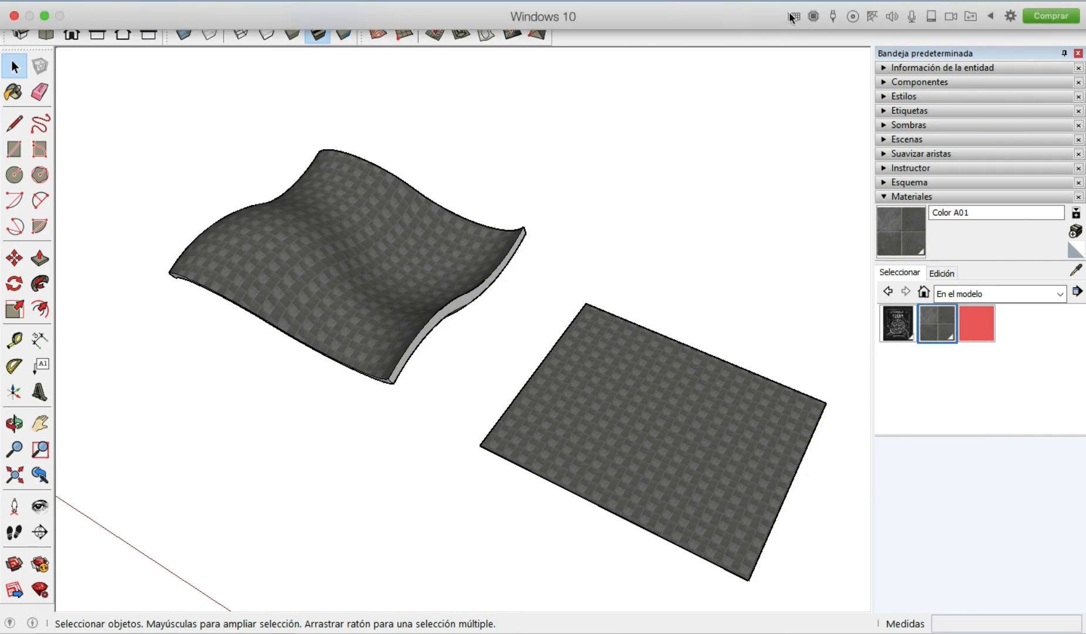